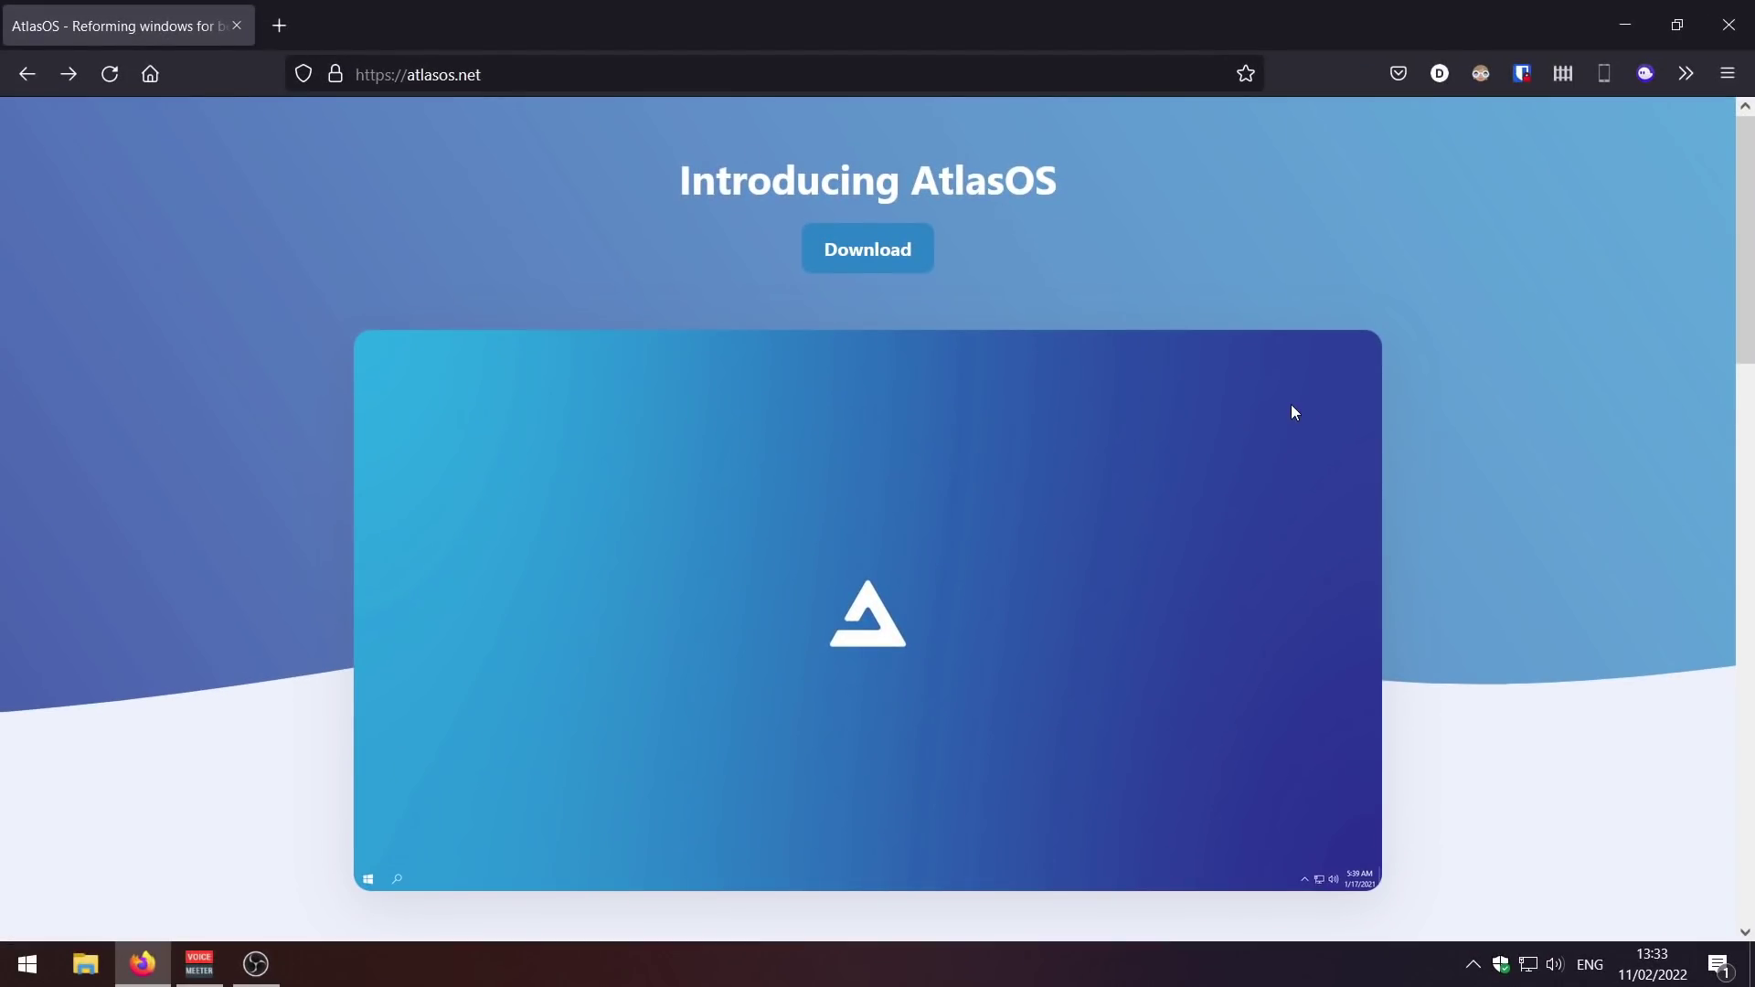
Download the latest AtlasOS 20H2 release from the atlasos.net download page.
scroll(392, 443, down, 5)
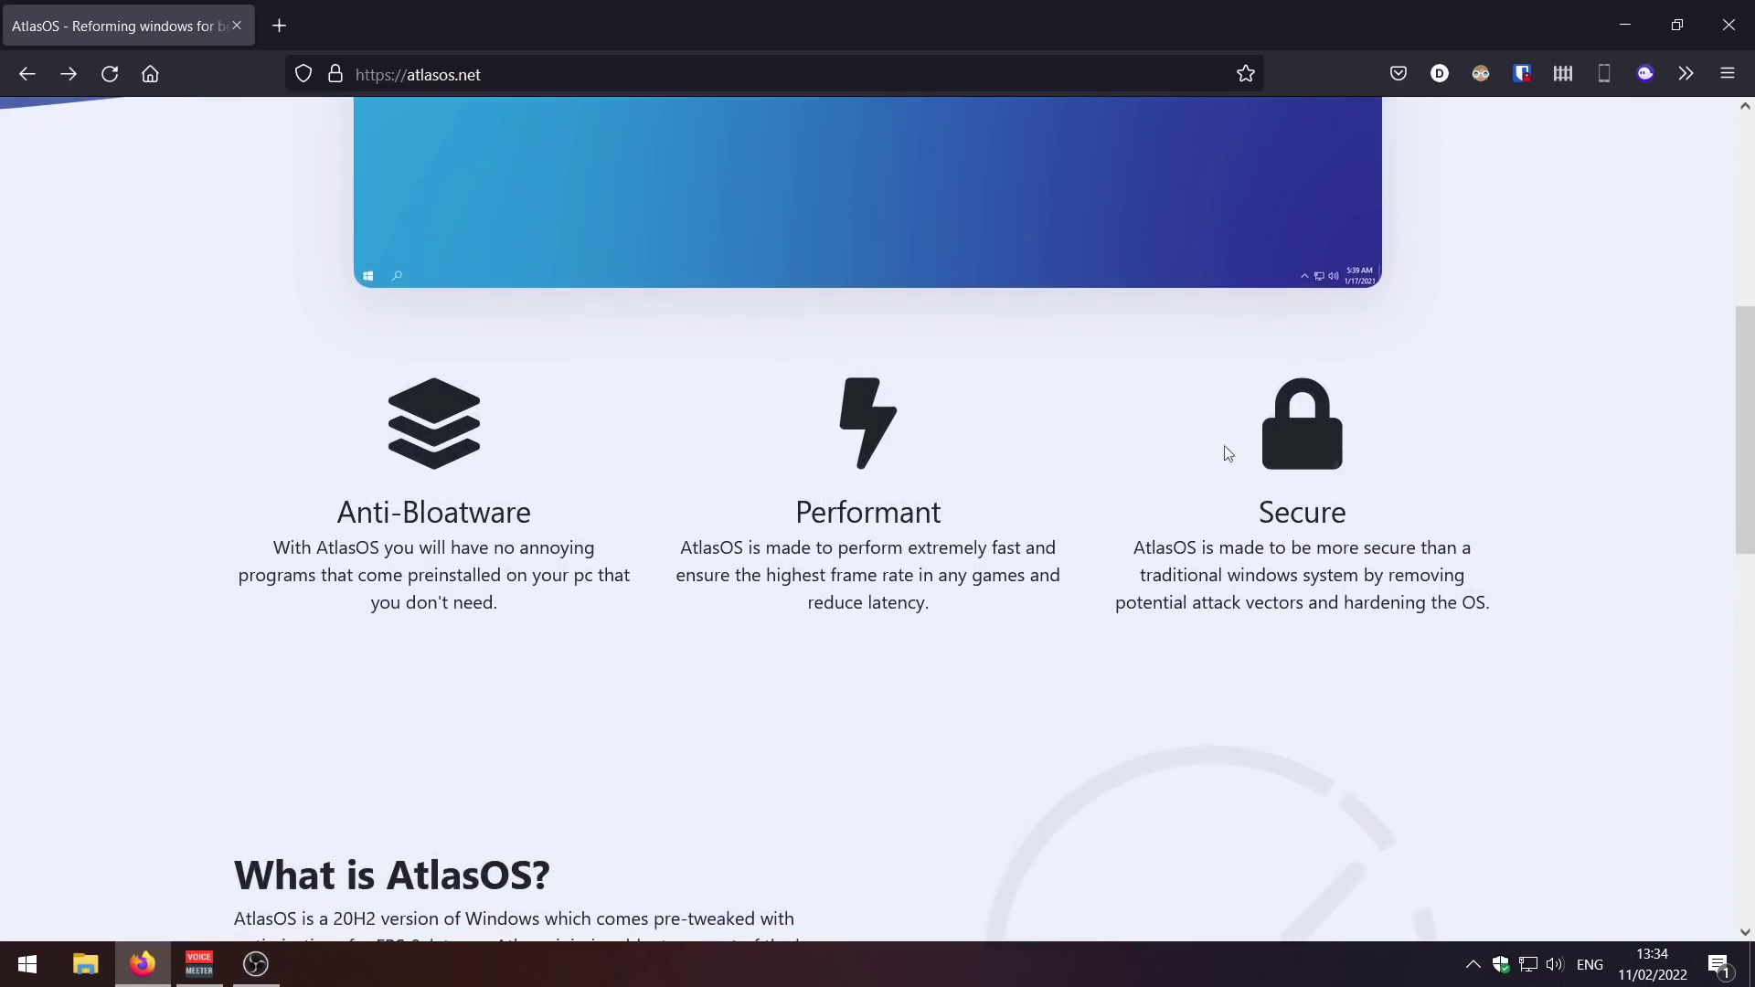
scroll(1189, 457, down, 4)
scroll(668, 508, down, 2)
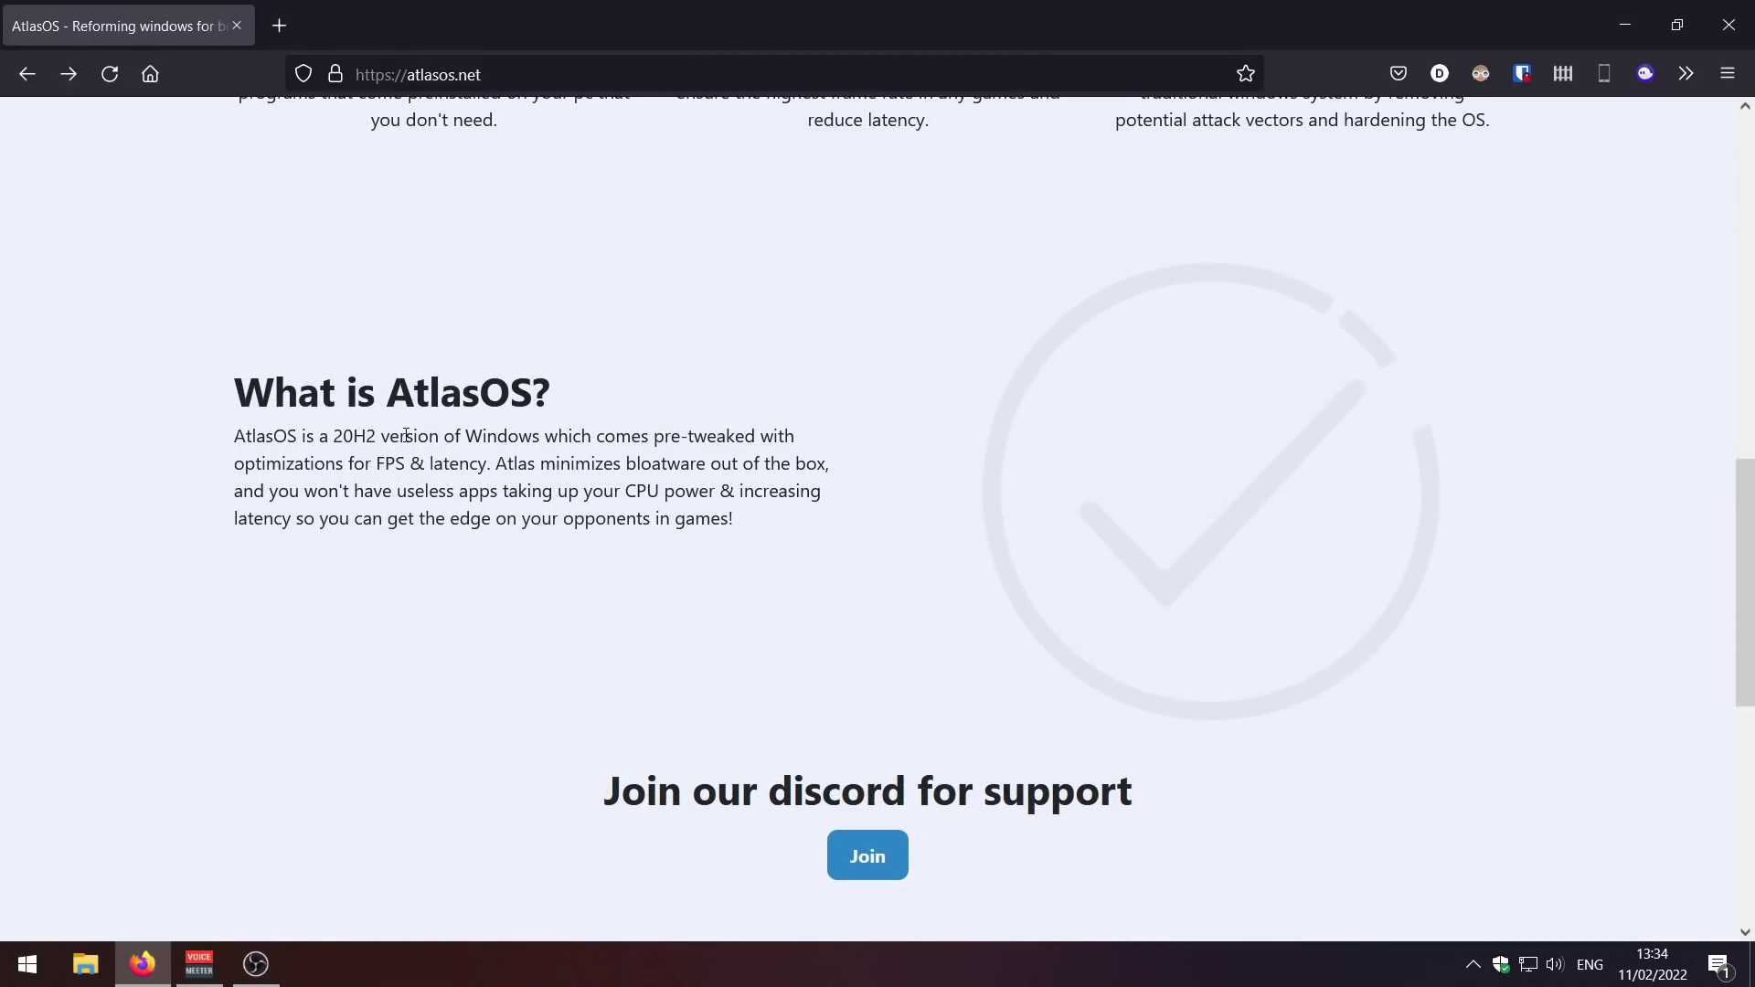
scroll(332, 508, down, 3)
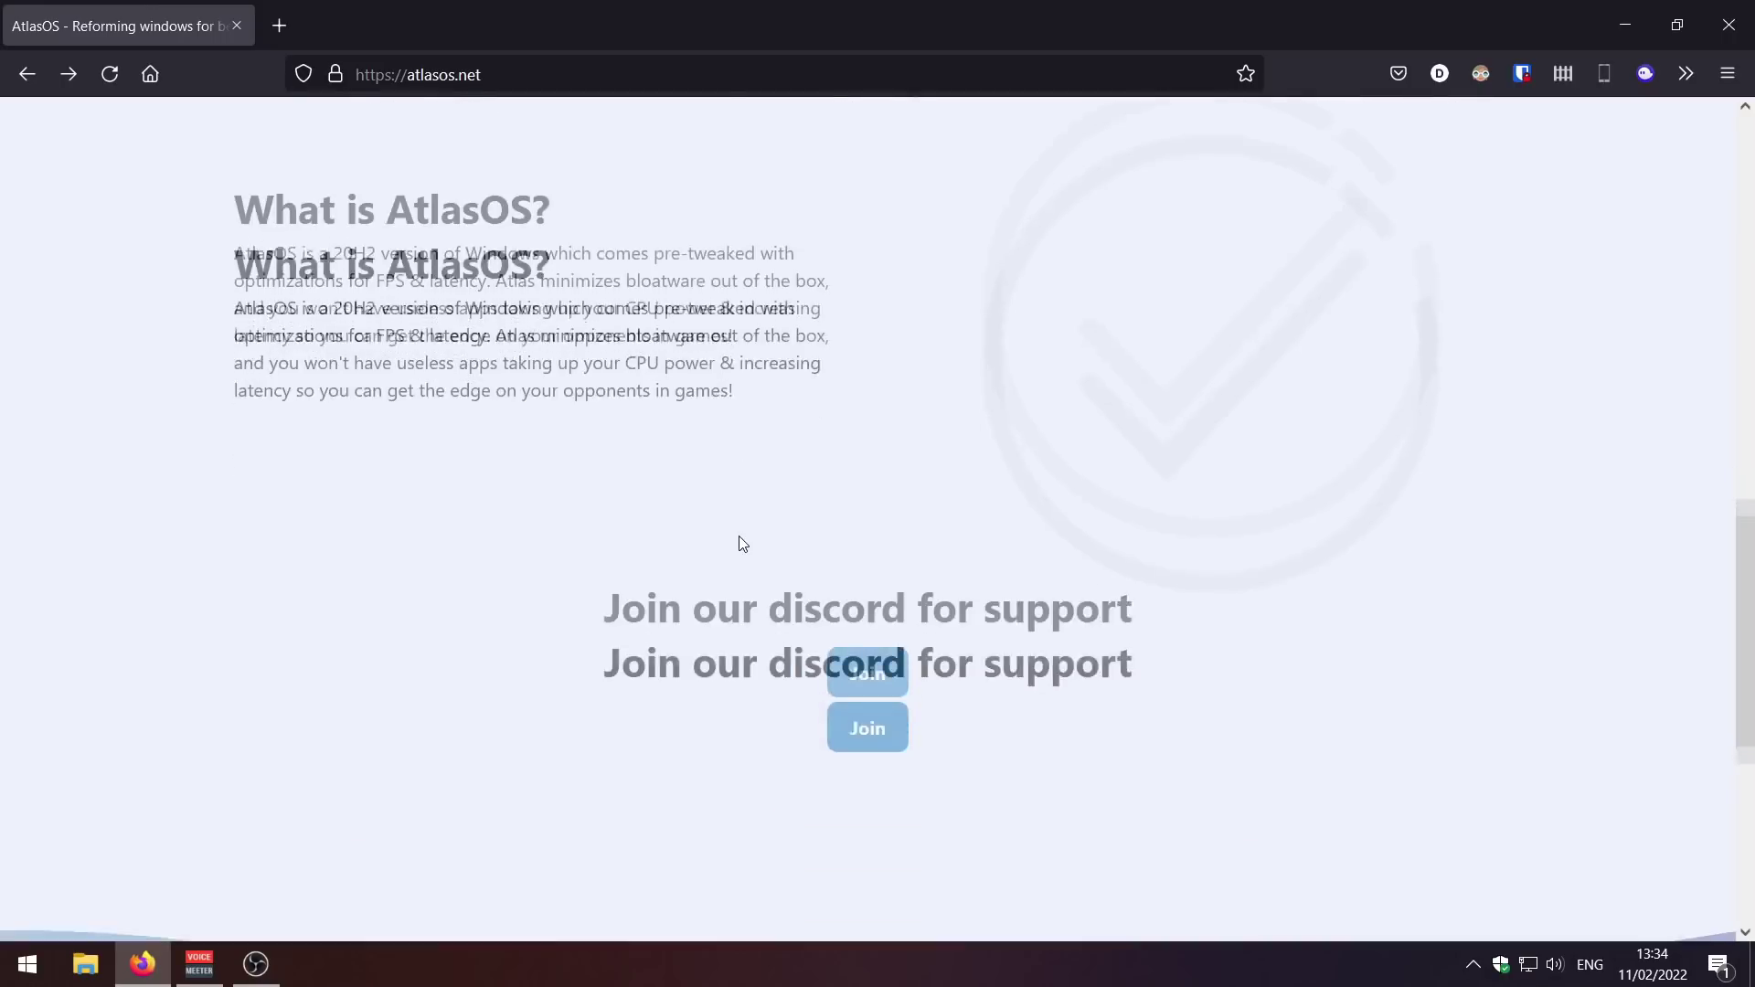
scroll(737, 545, down, 4)
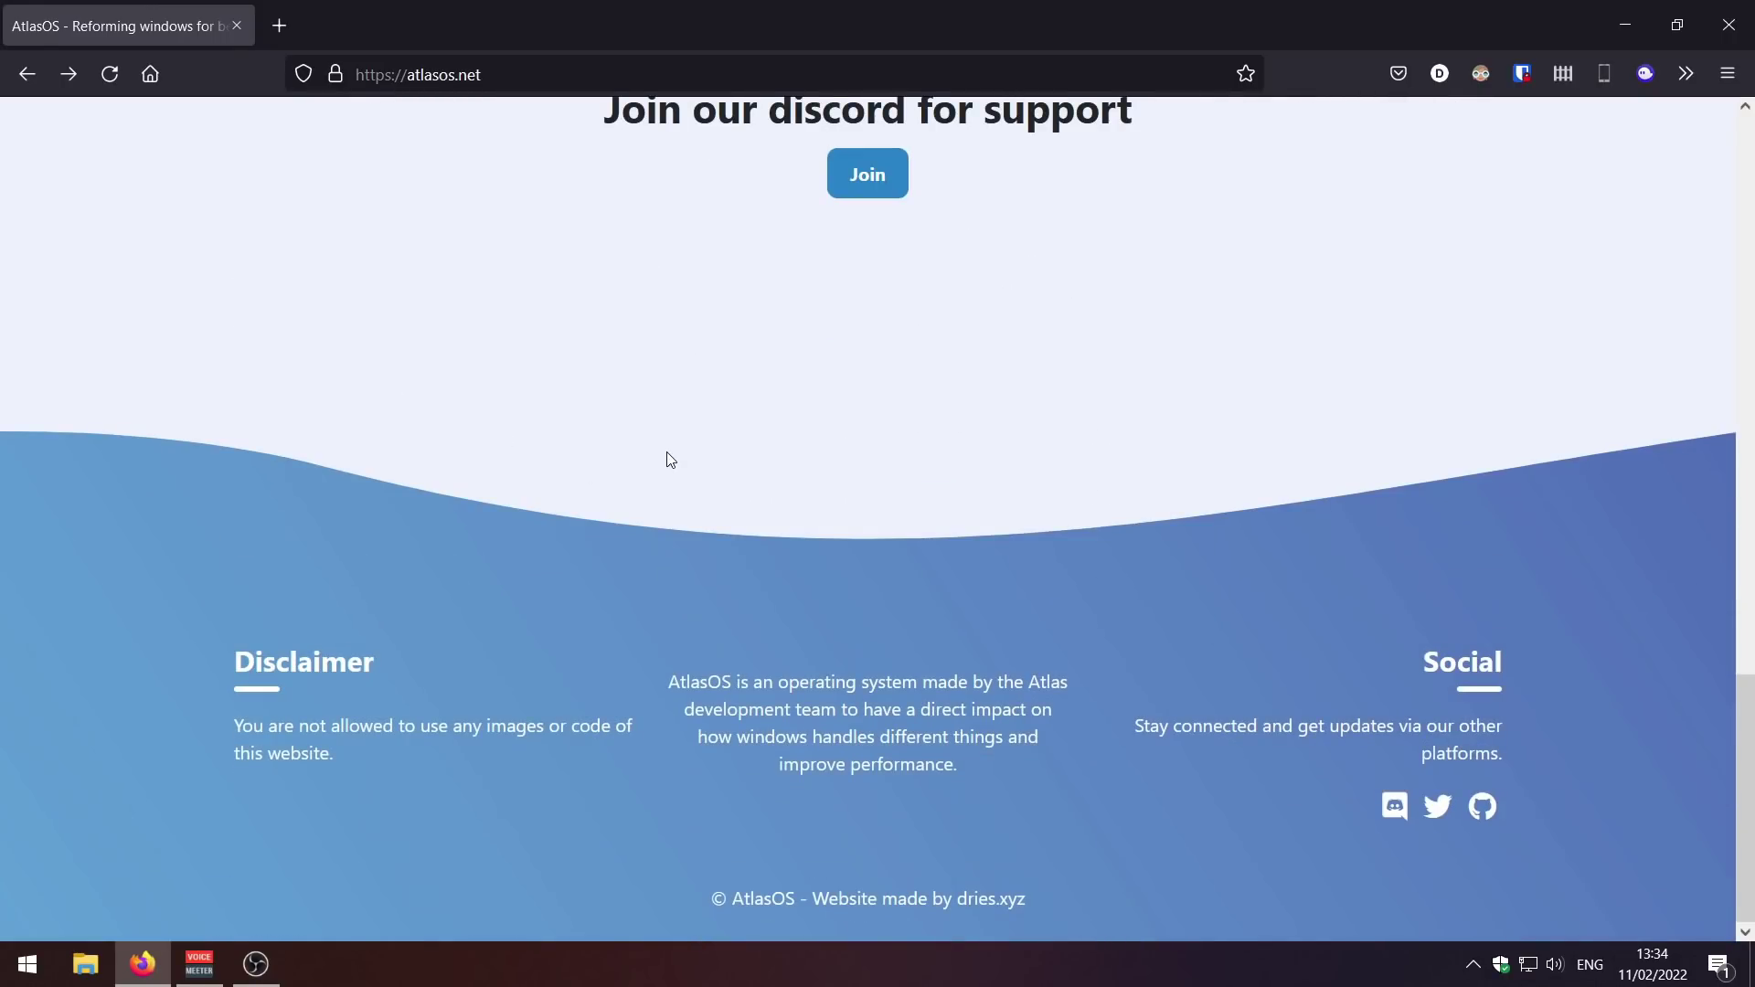
scroll(677, 476, up, 8)
scroll(700, 498, up, 8)
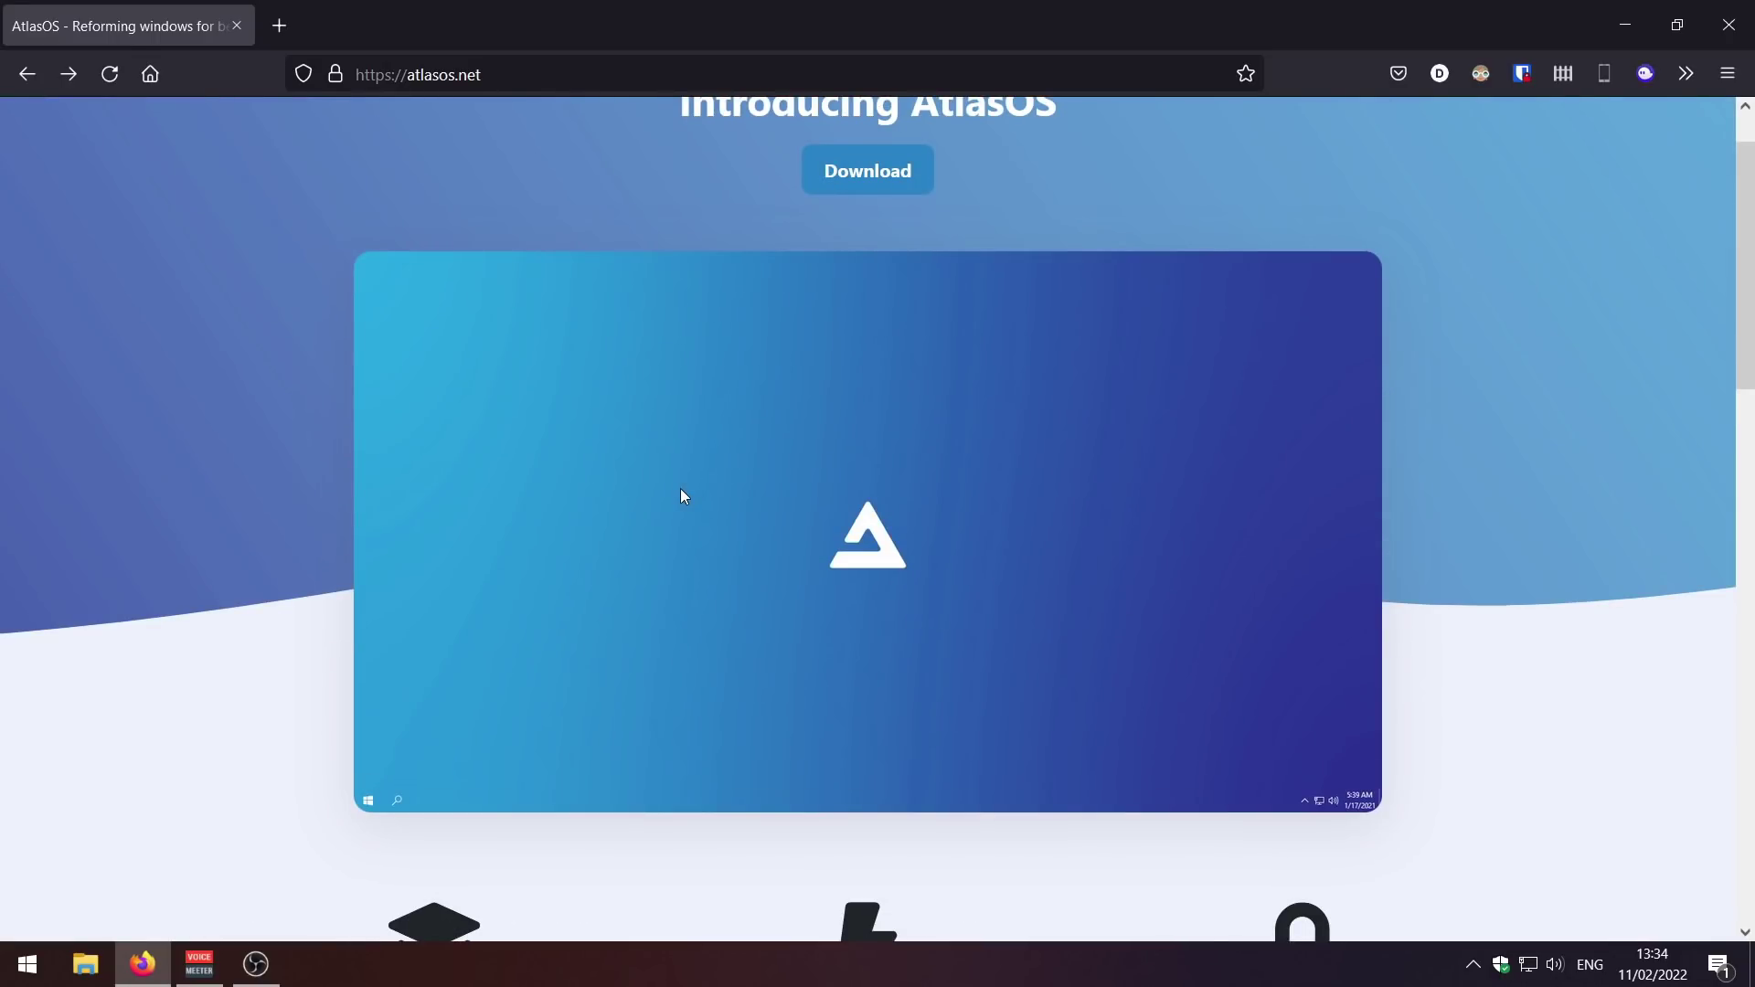
scroll(772, 519, up, 1)
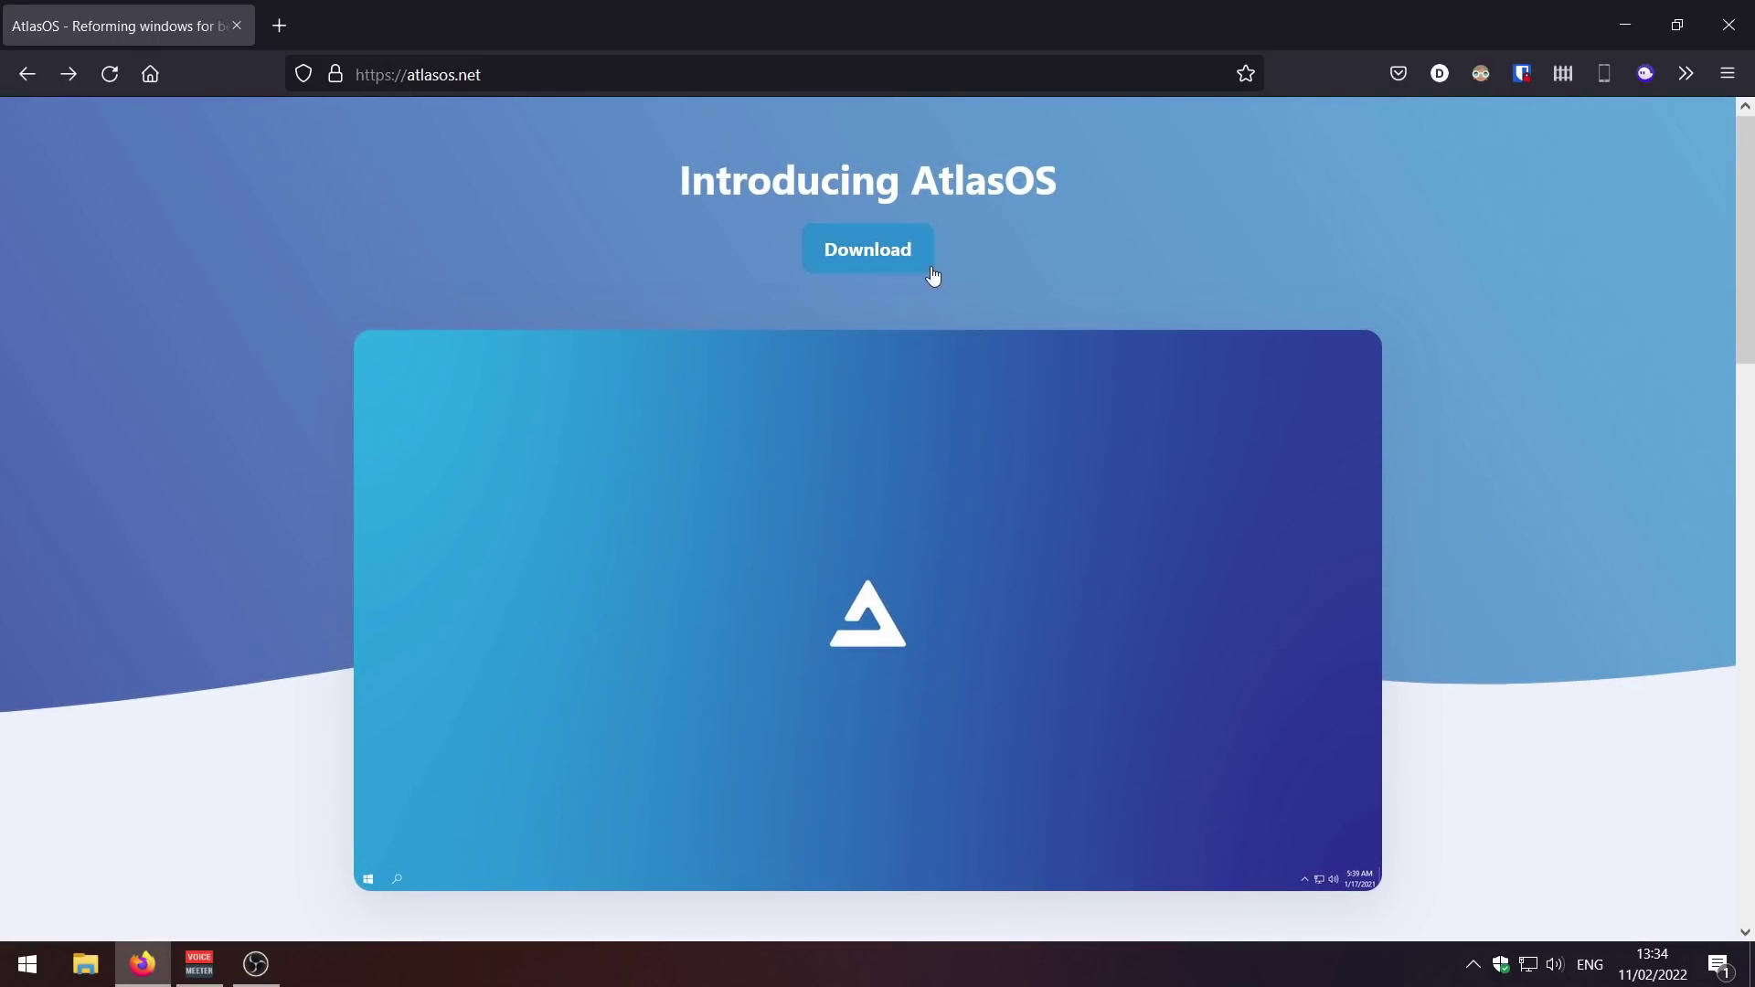
click(897, 258)
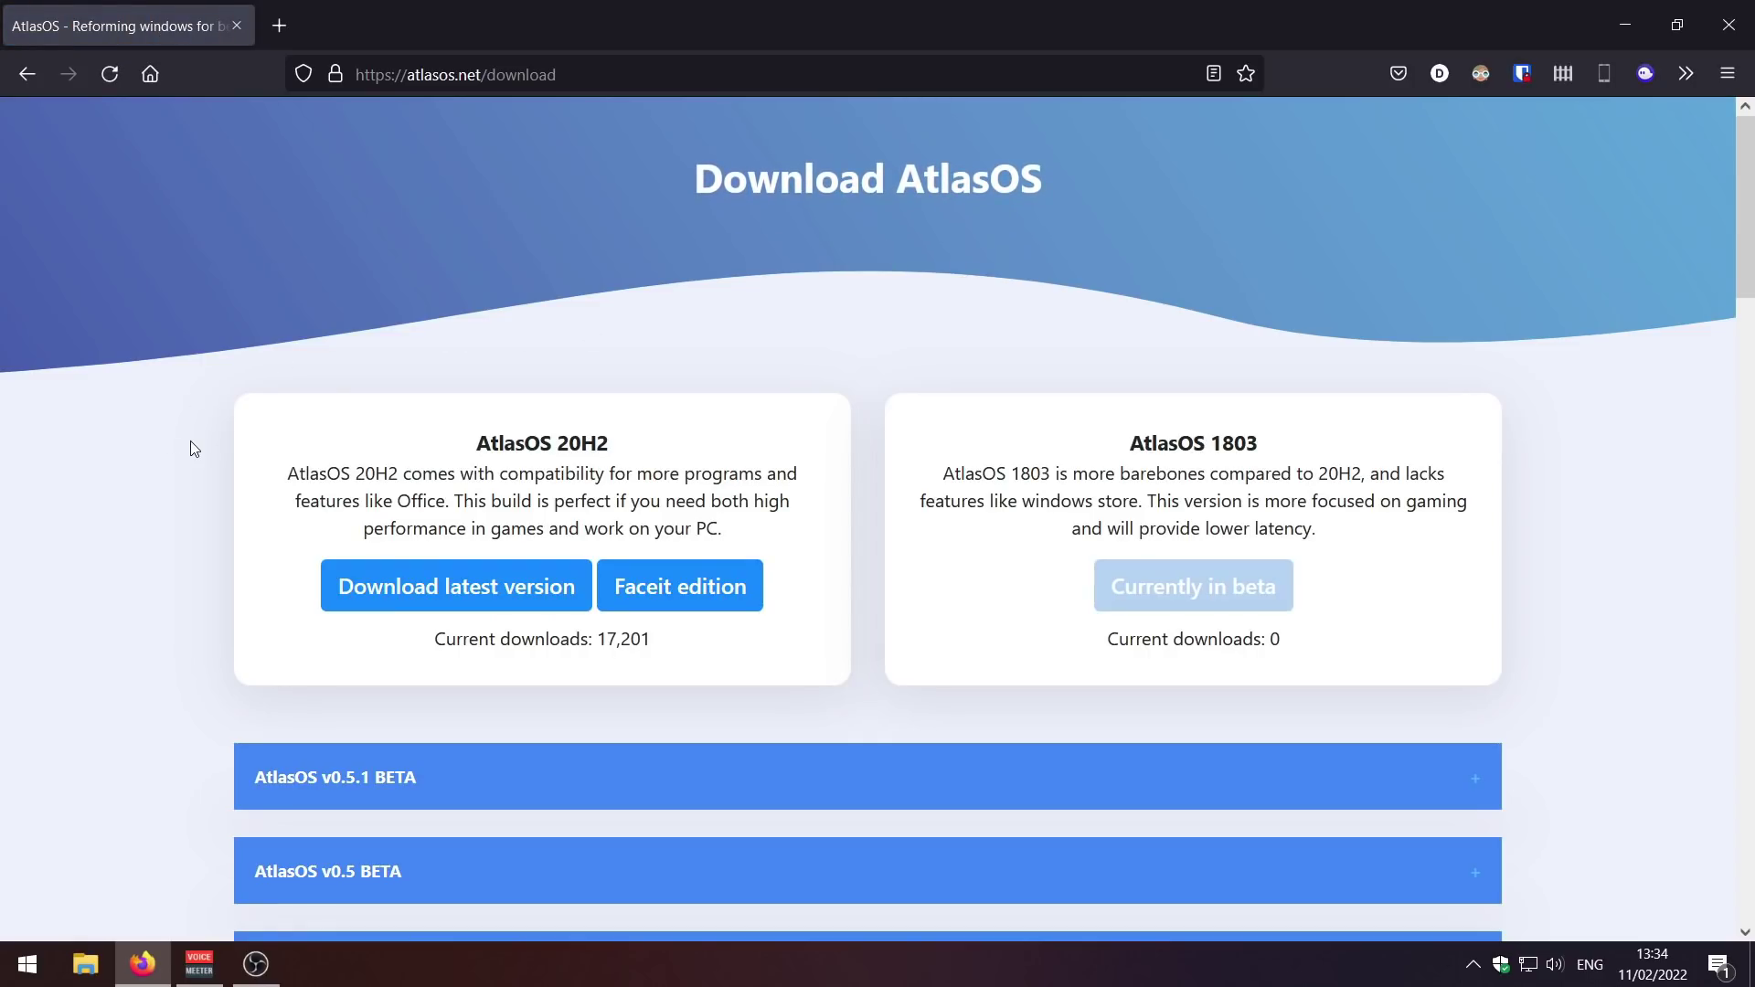
click(457, 601)
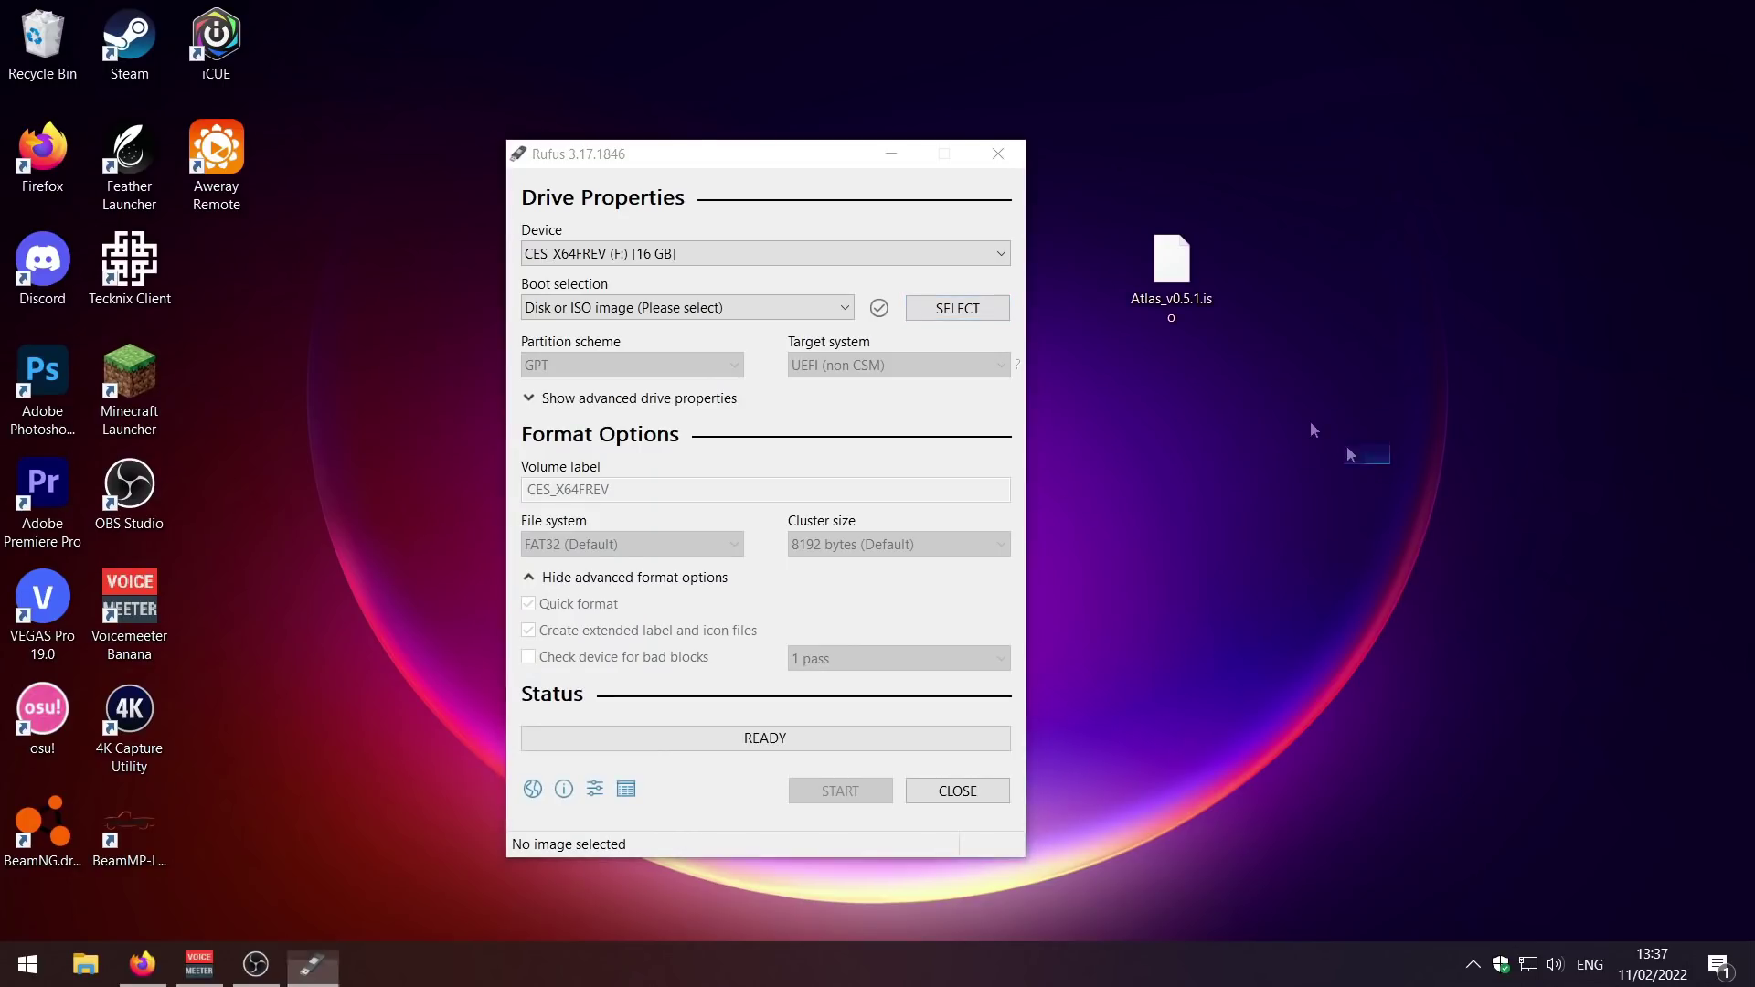
Load Atlas_v0.5.1.iso into Rufus with GPT/UEFI defaults and write it to the 16 GB USB drive.
mouse_move(1175, 288)
mouse_down()
mouse_move(1261, 400)
mouse_move(1174, 384)
mouse_up()
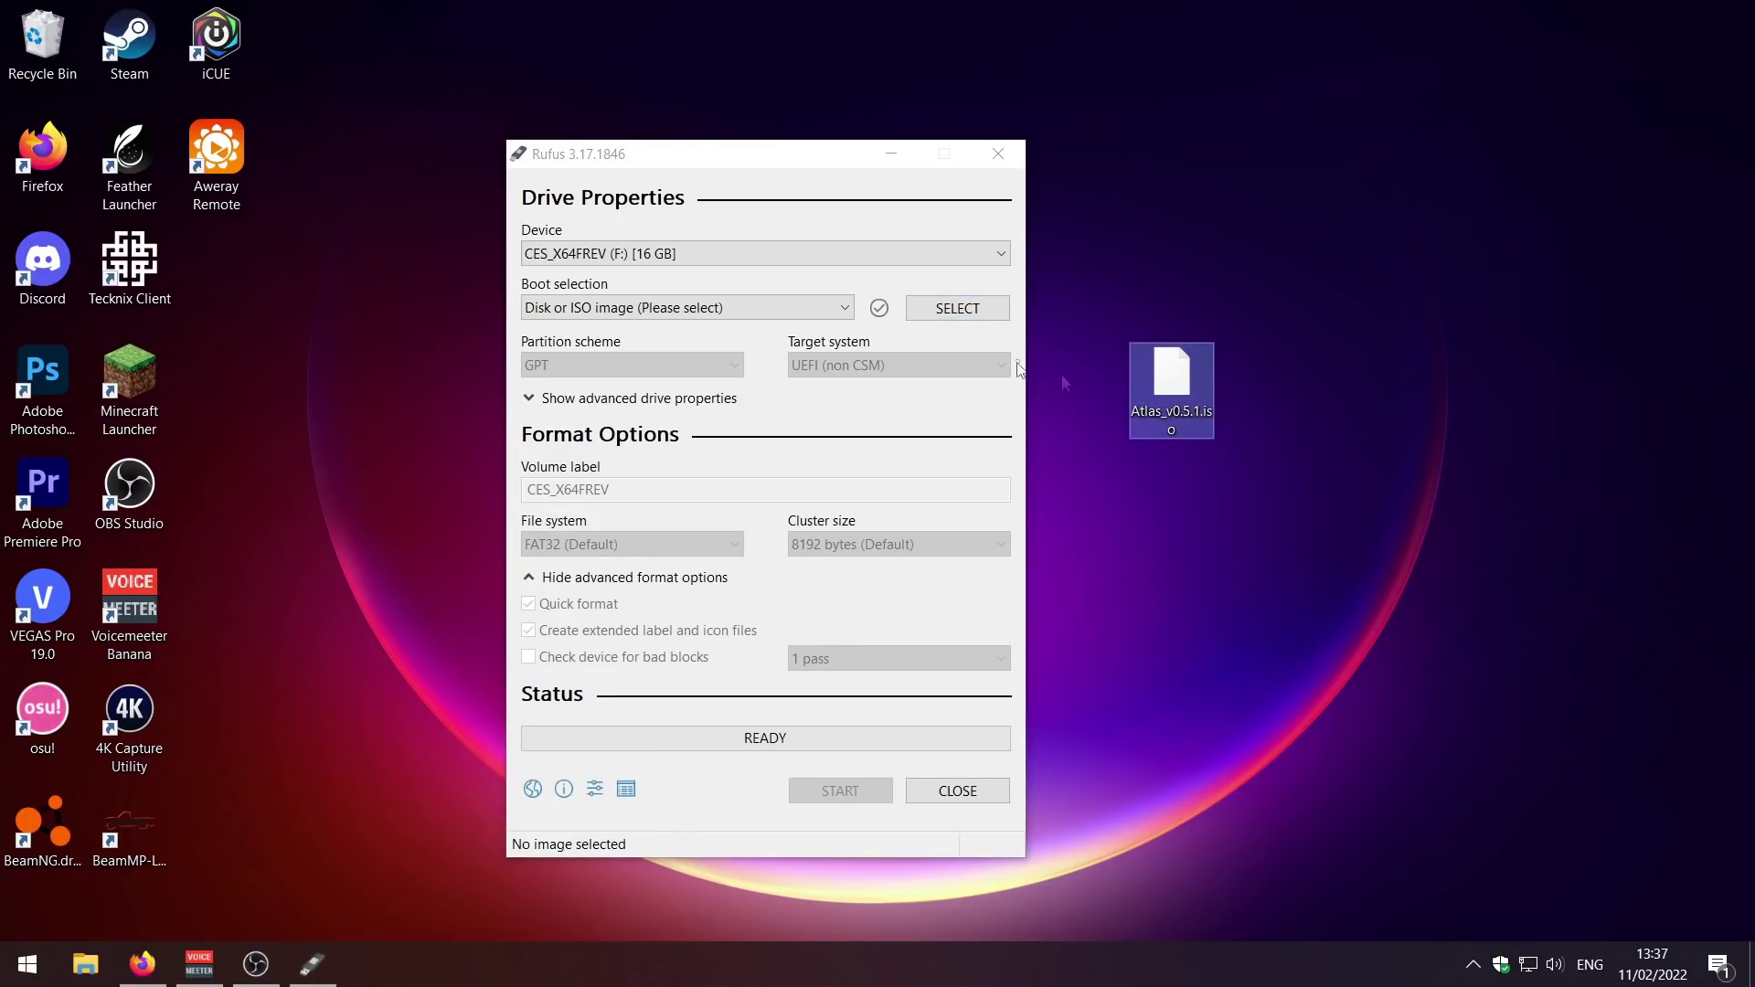
drag(732, 168, 750, 167)
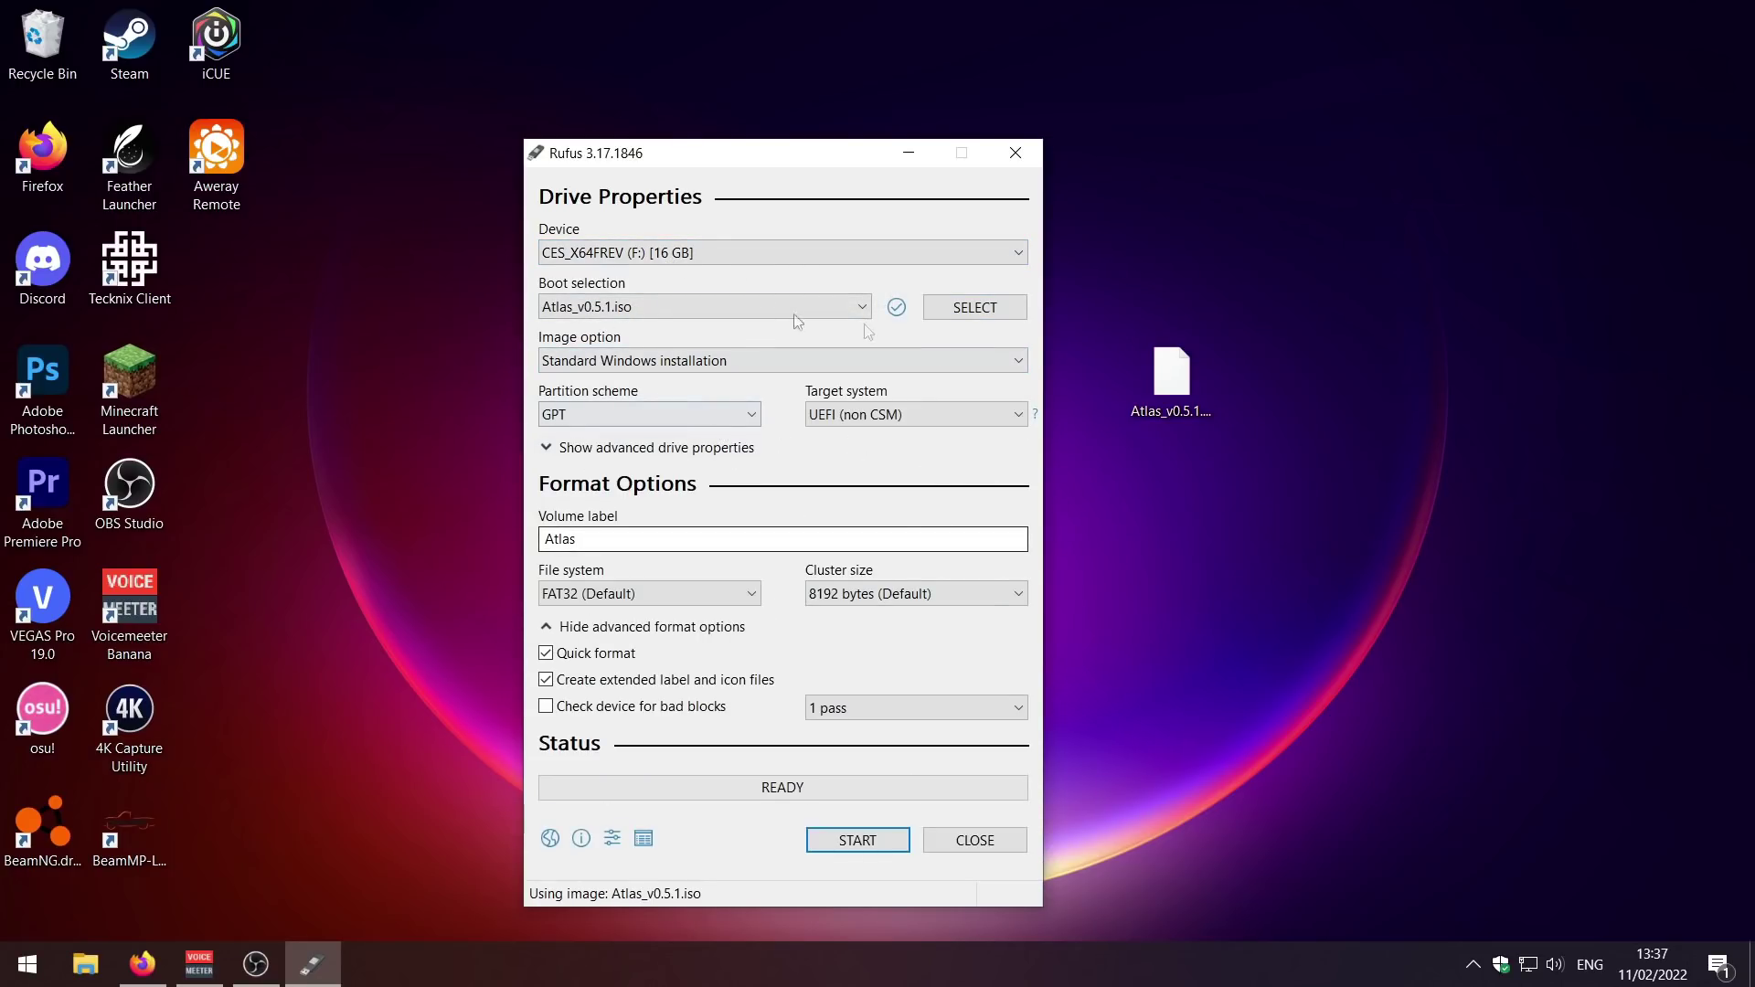
click(863, 846)
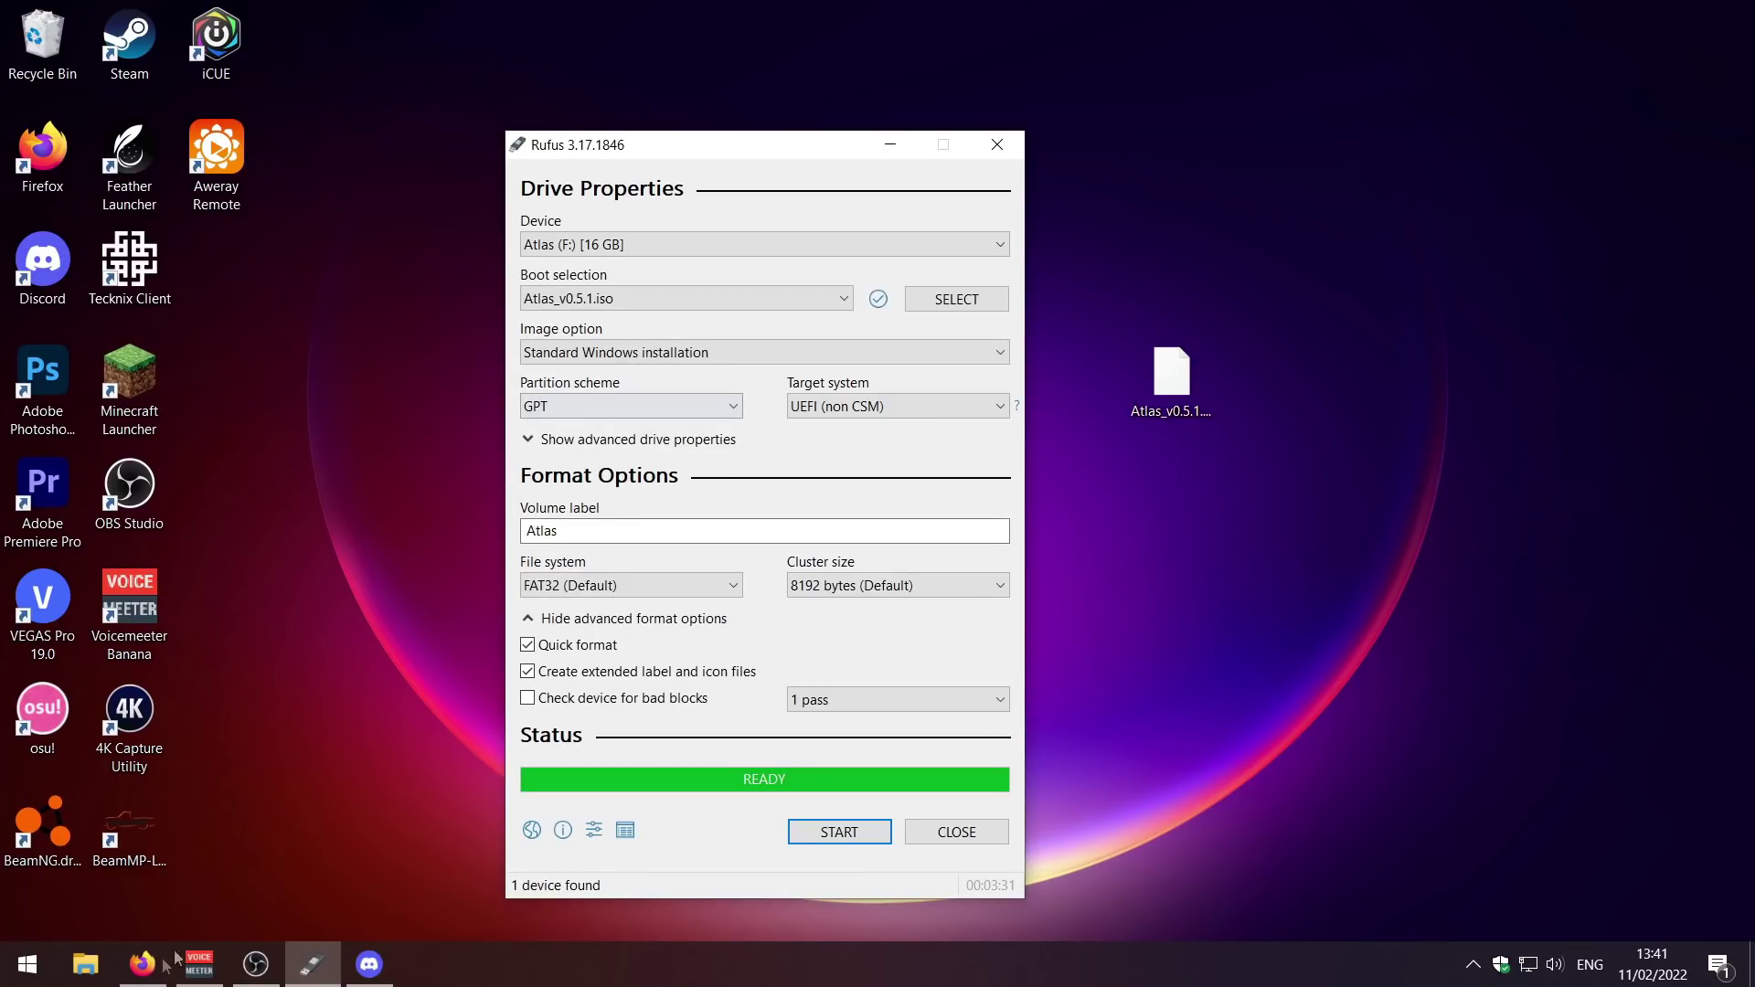
click(91, 981)
drag(805, 850, 741, 731)
double_click(727, 720)
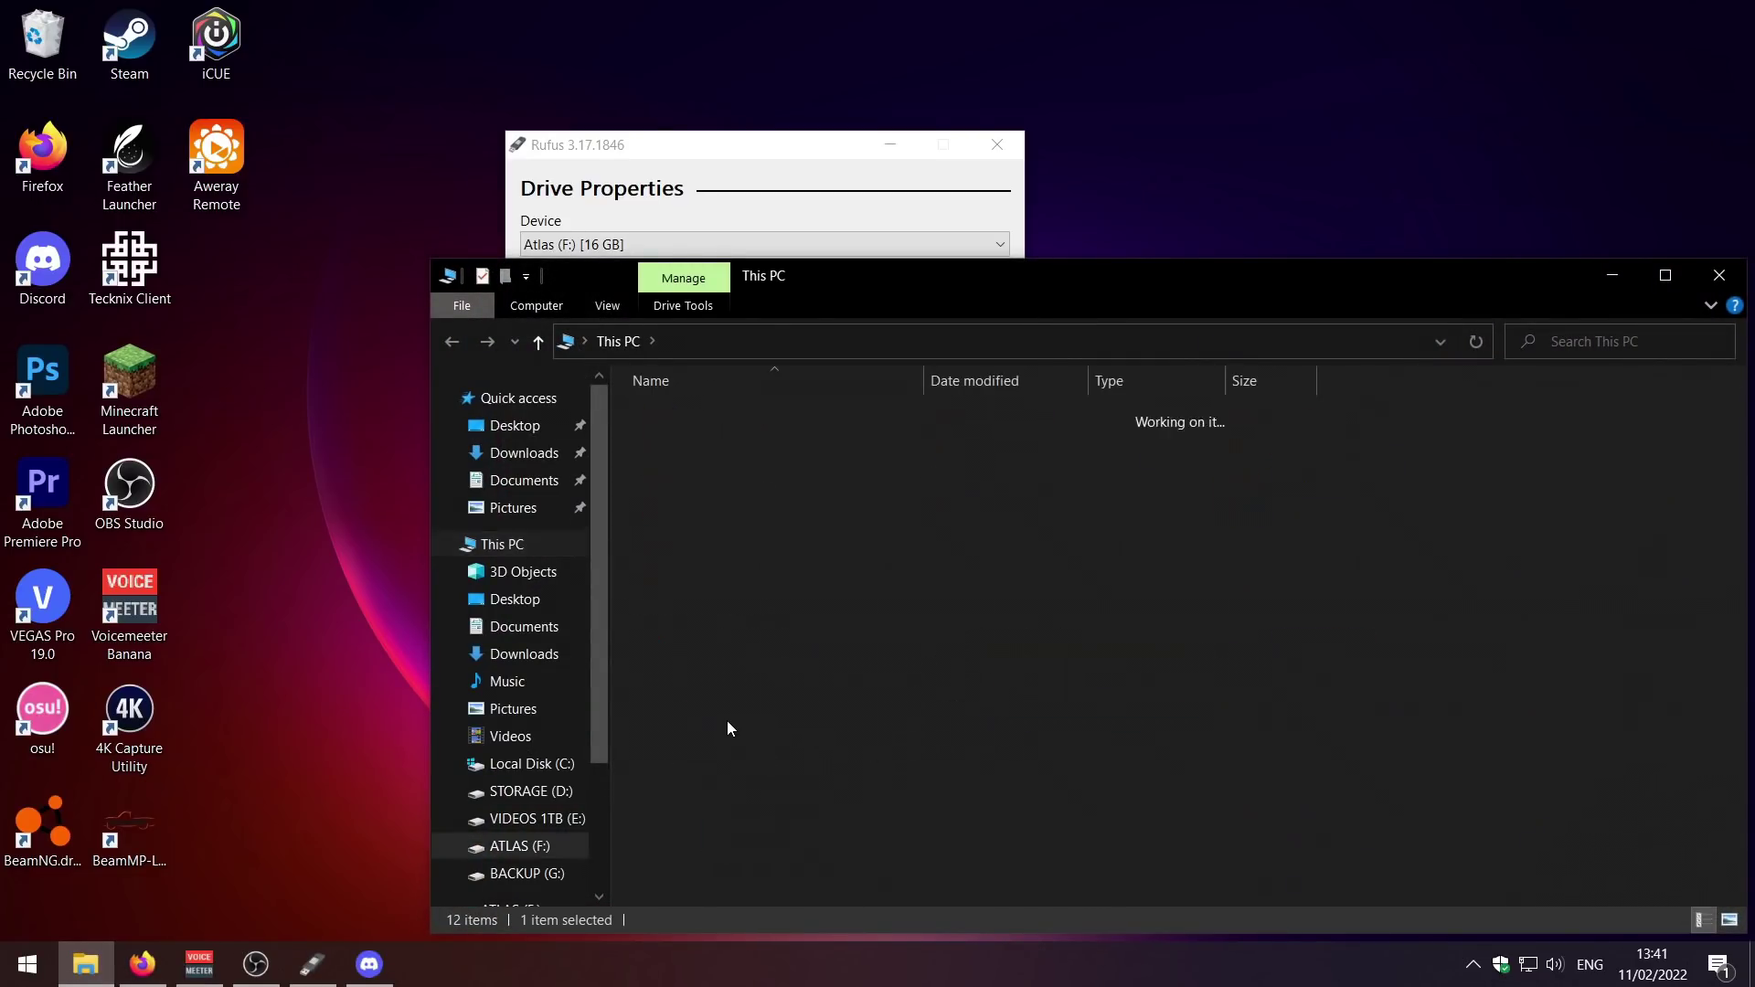
click(1720, 277)
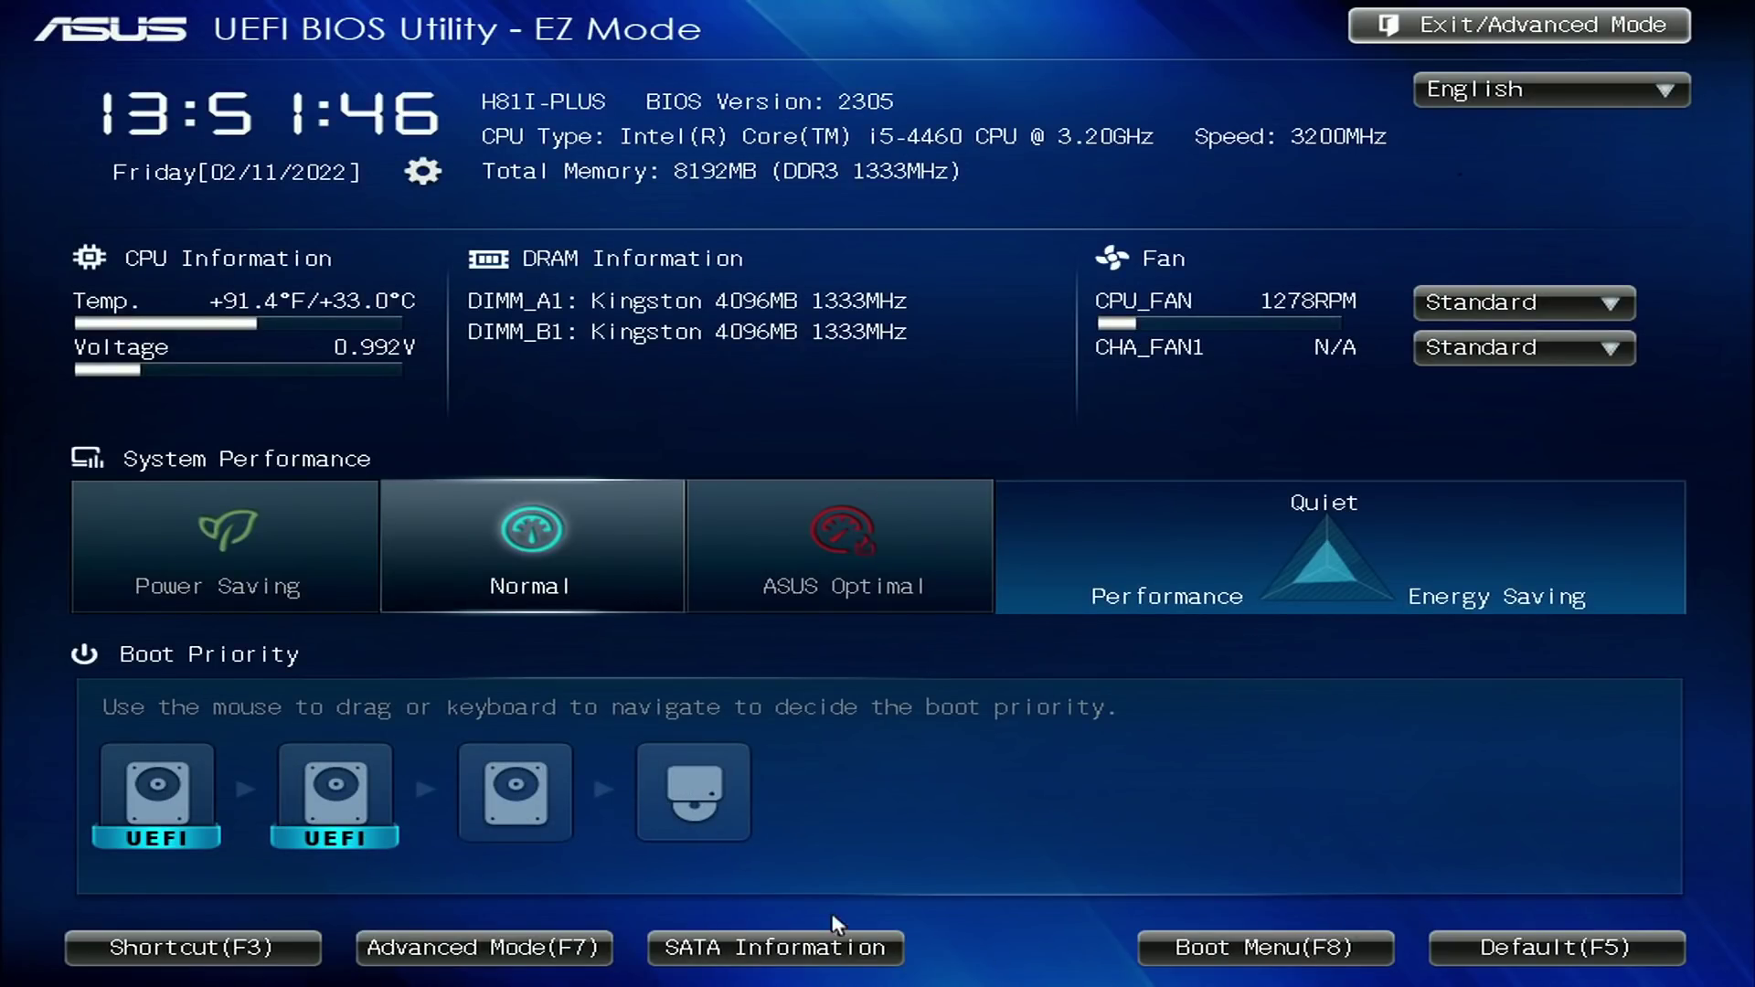
Open the ASUS BIOS Boot Menu (F8) to pick the USB boot device.
click(1333, 942)
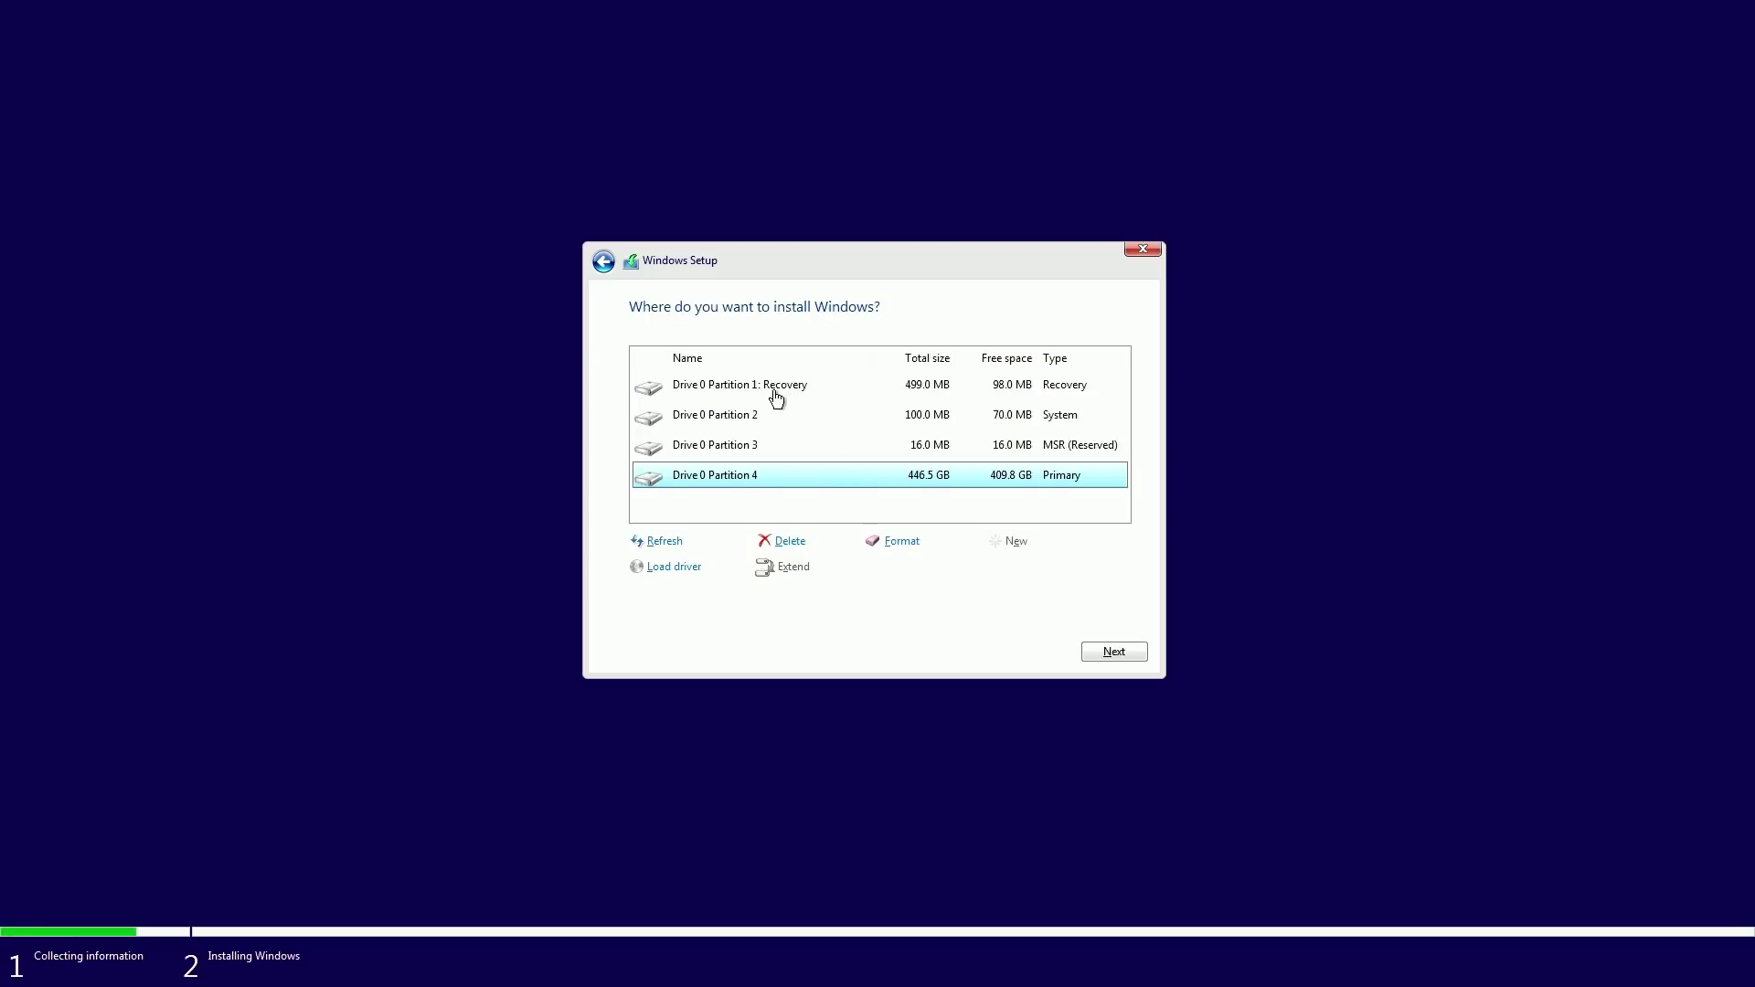
Delete the Recovery, System and remaining Drive 0 partitions, then install into the unallocated space.
click(752, 393)
click(789, 542)
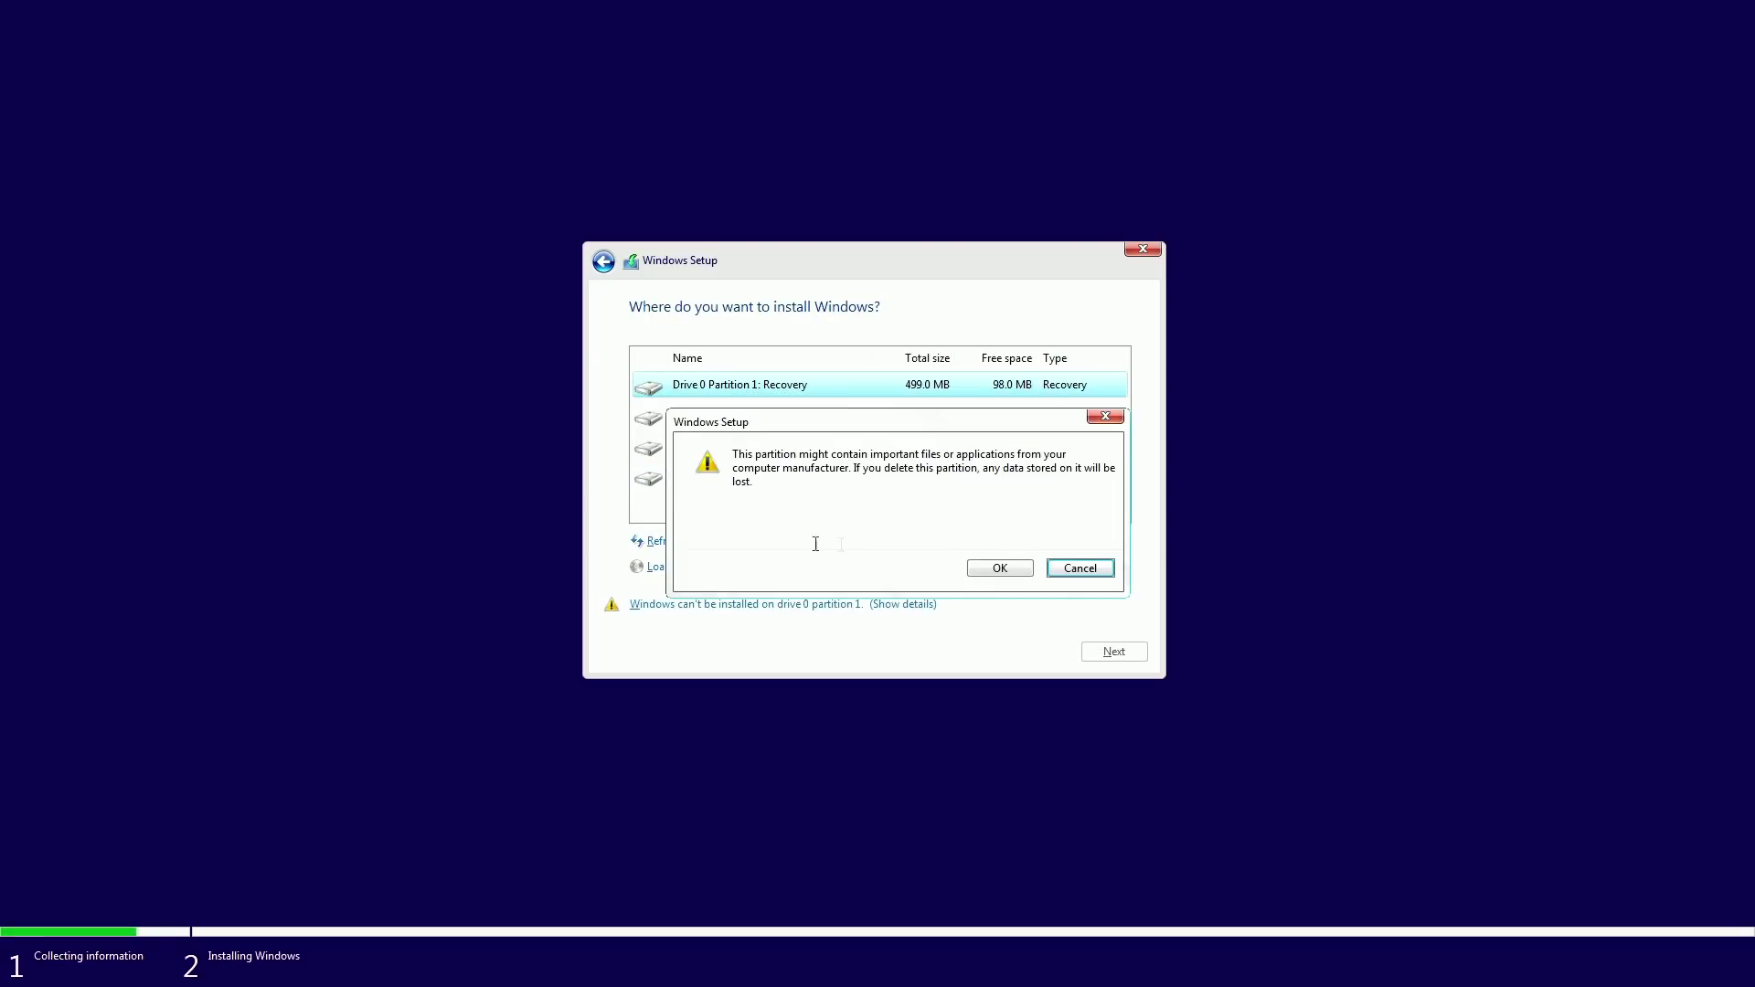
click(999, 568)
click(763, 426)
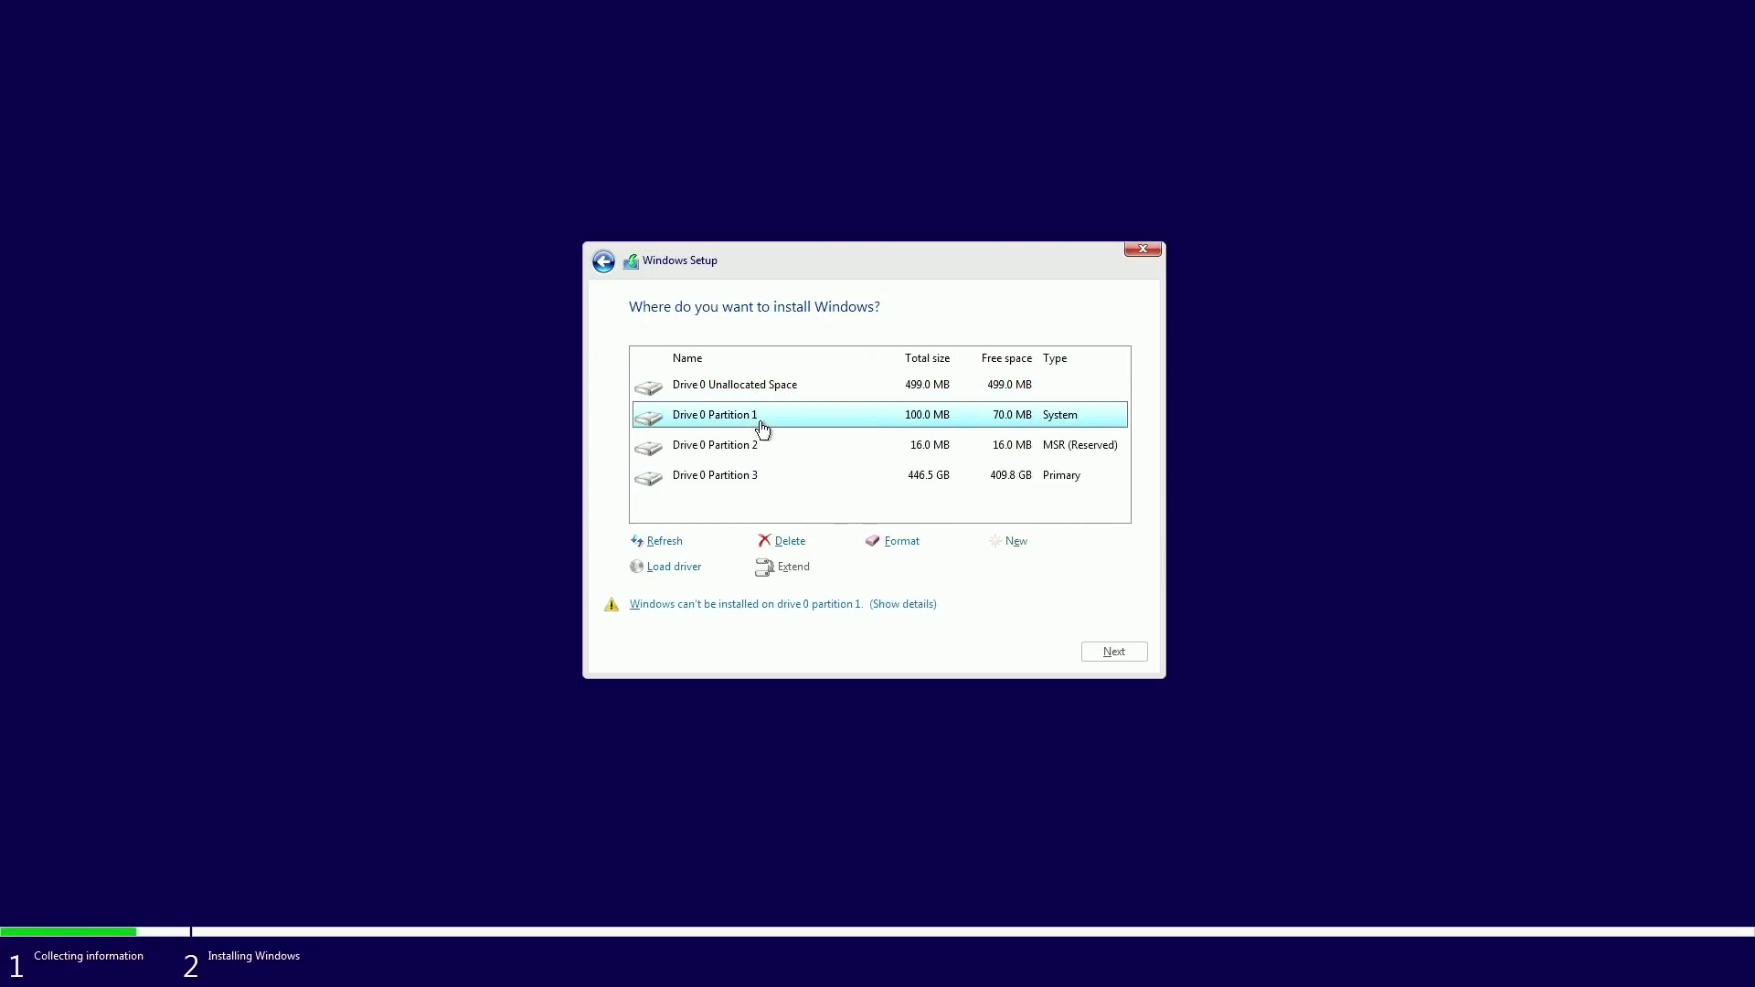
click(790, 541)
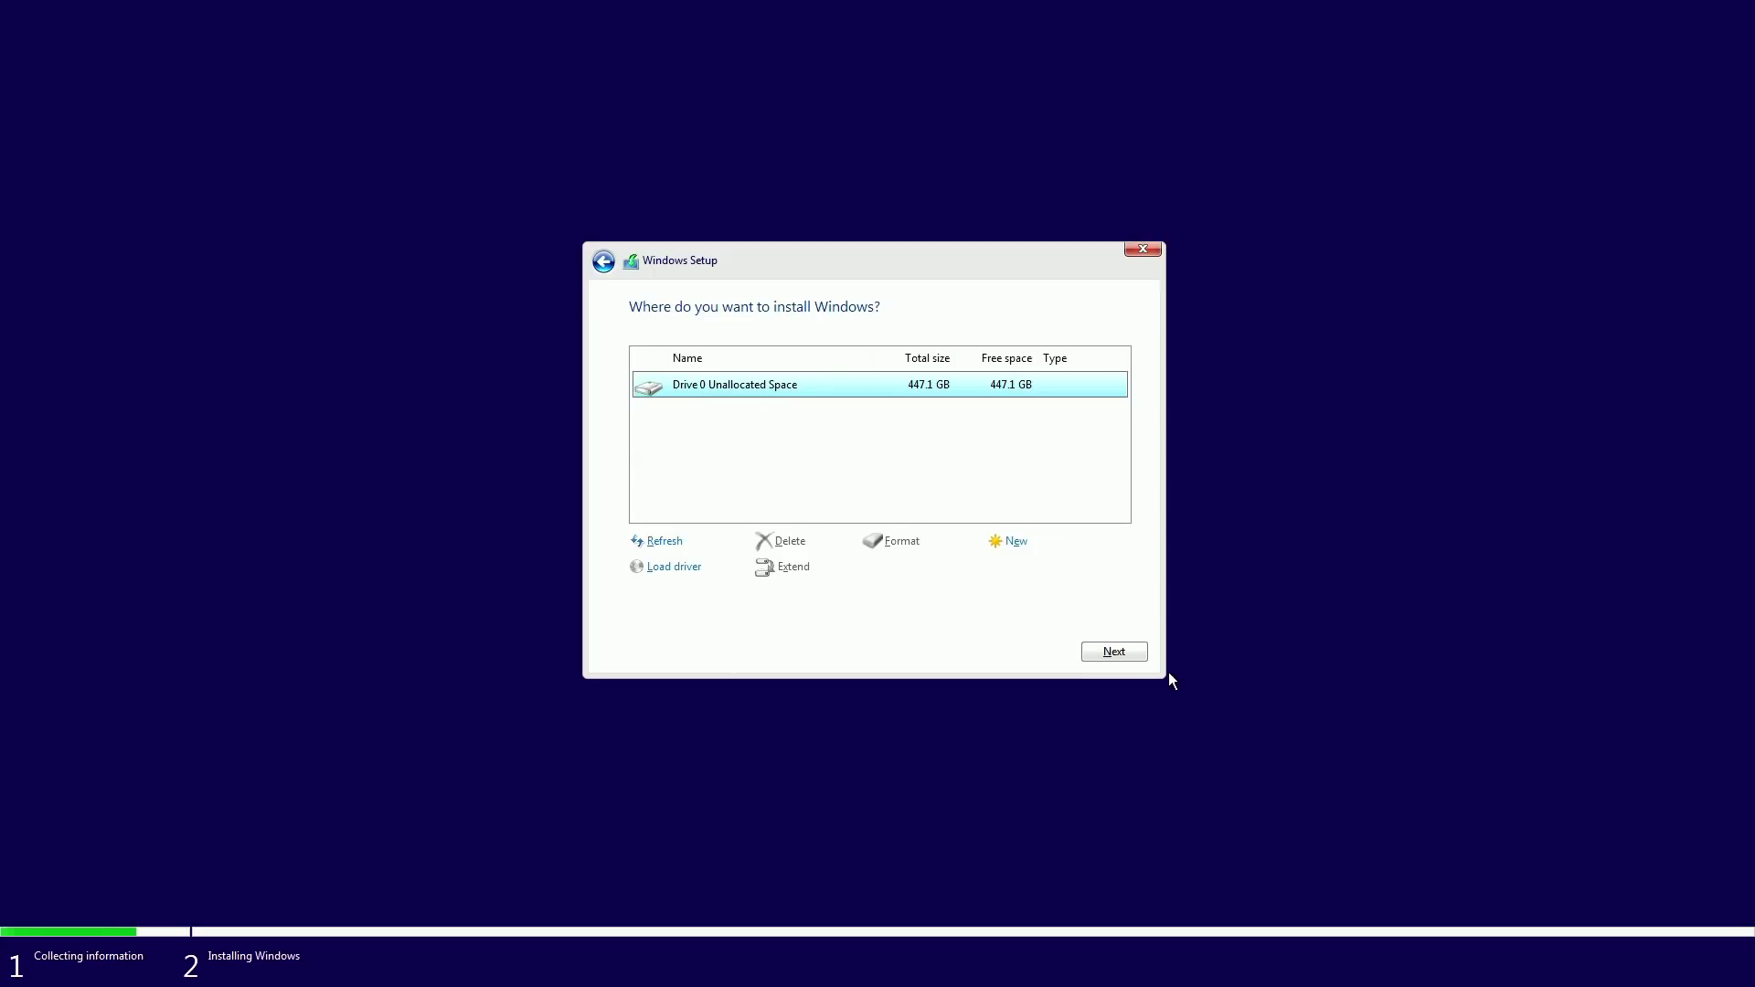
click(1114, 651)
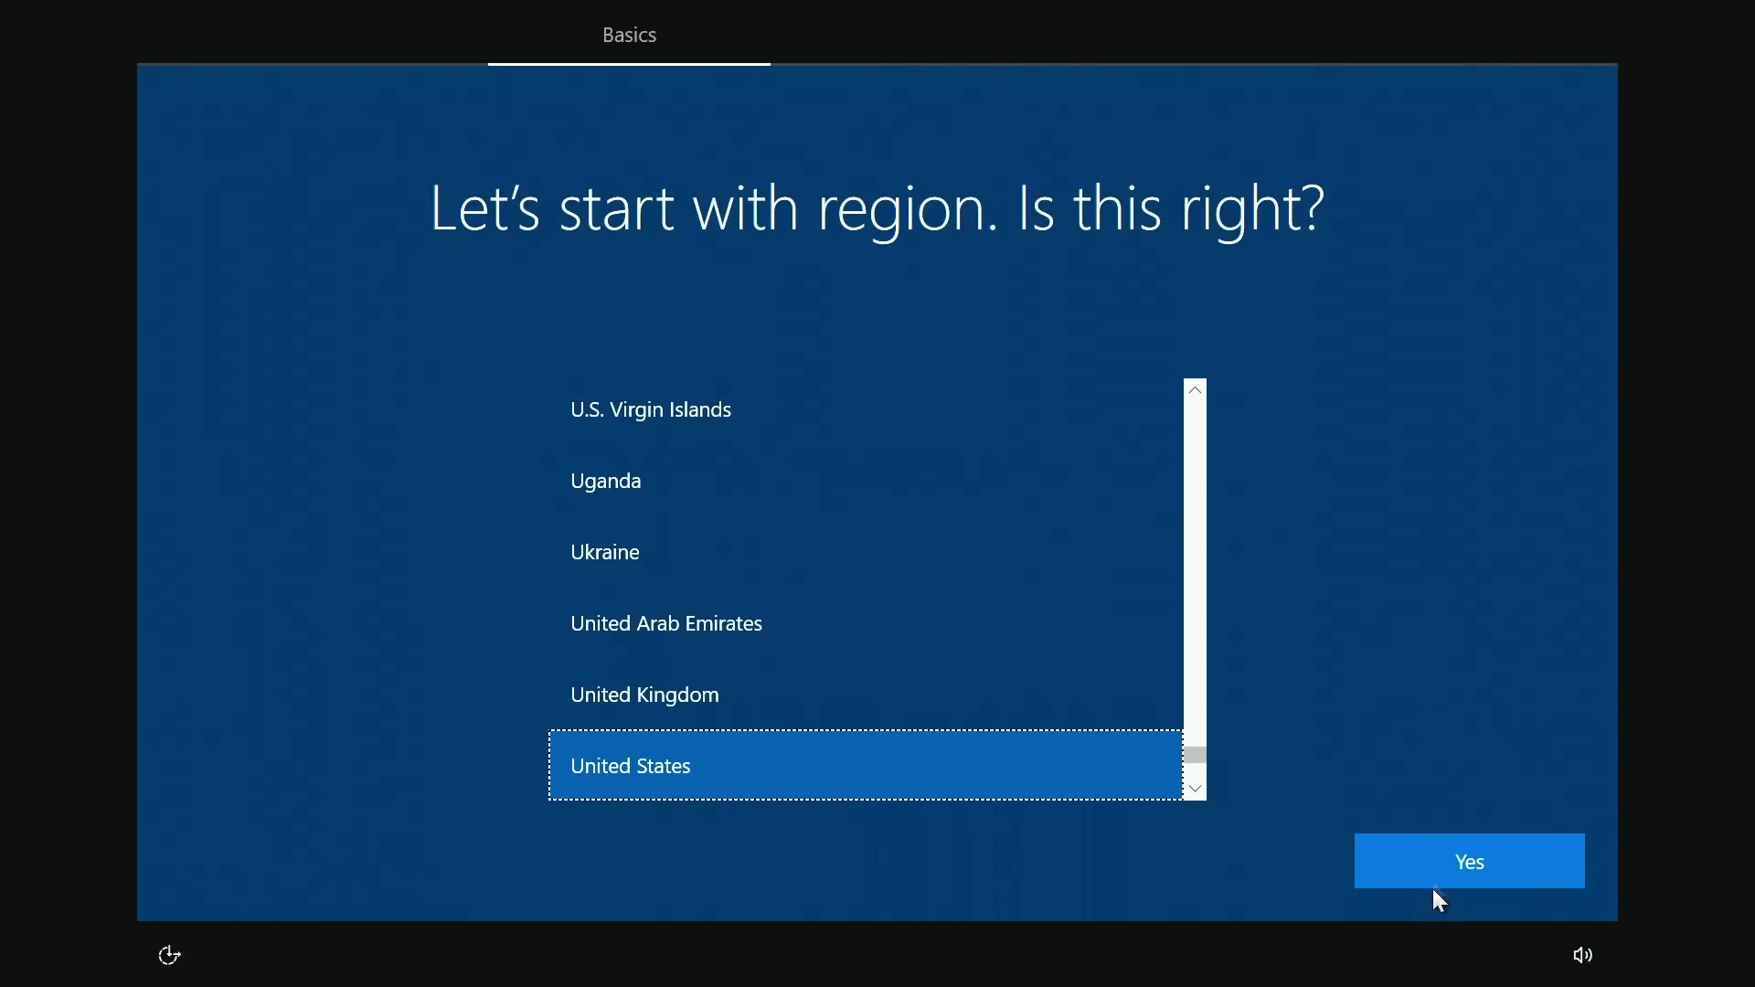
Confirm the United States region and US keyboard, skipping a second layout.
click(1433, 875)
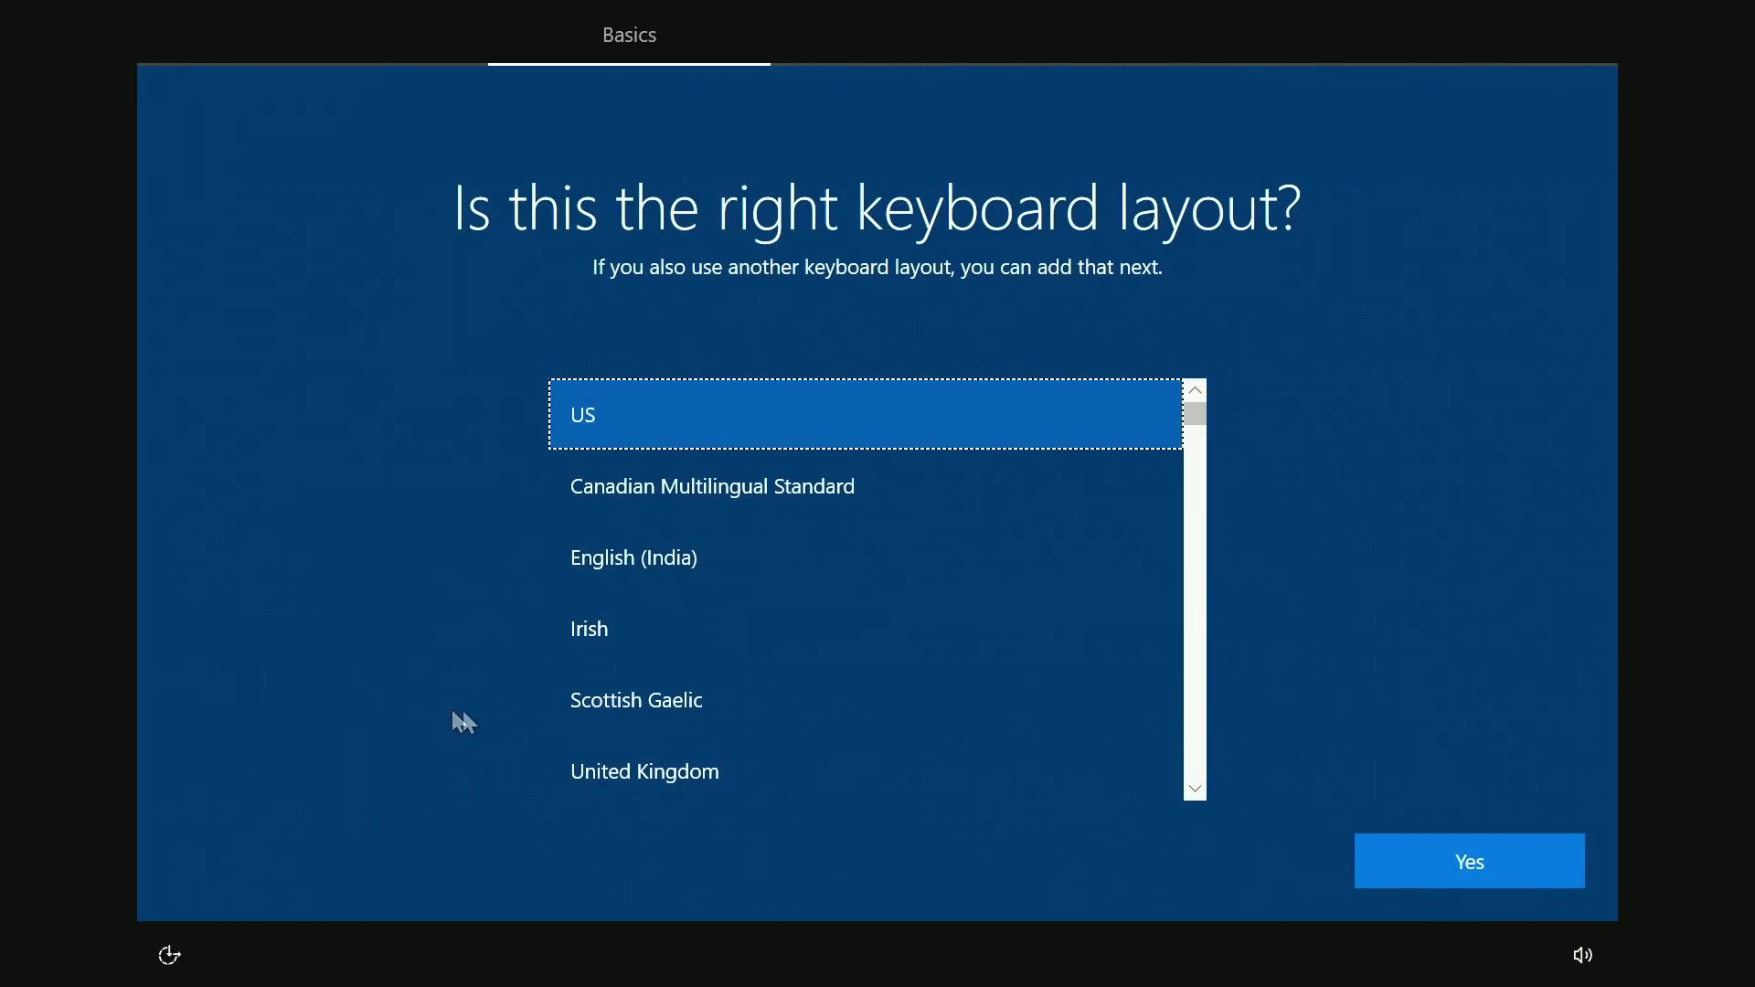
click(1401, 873)
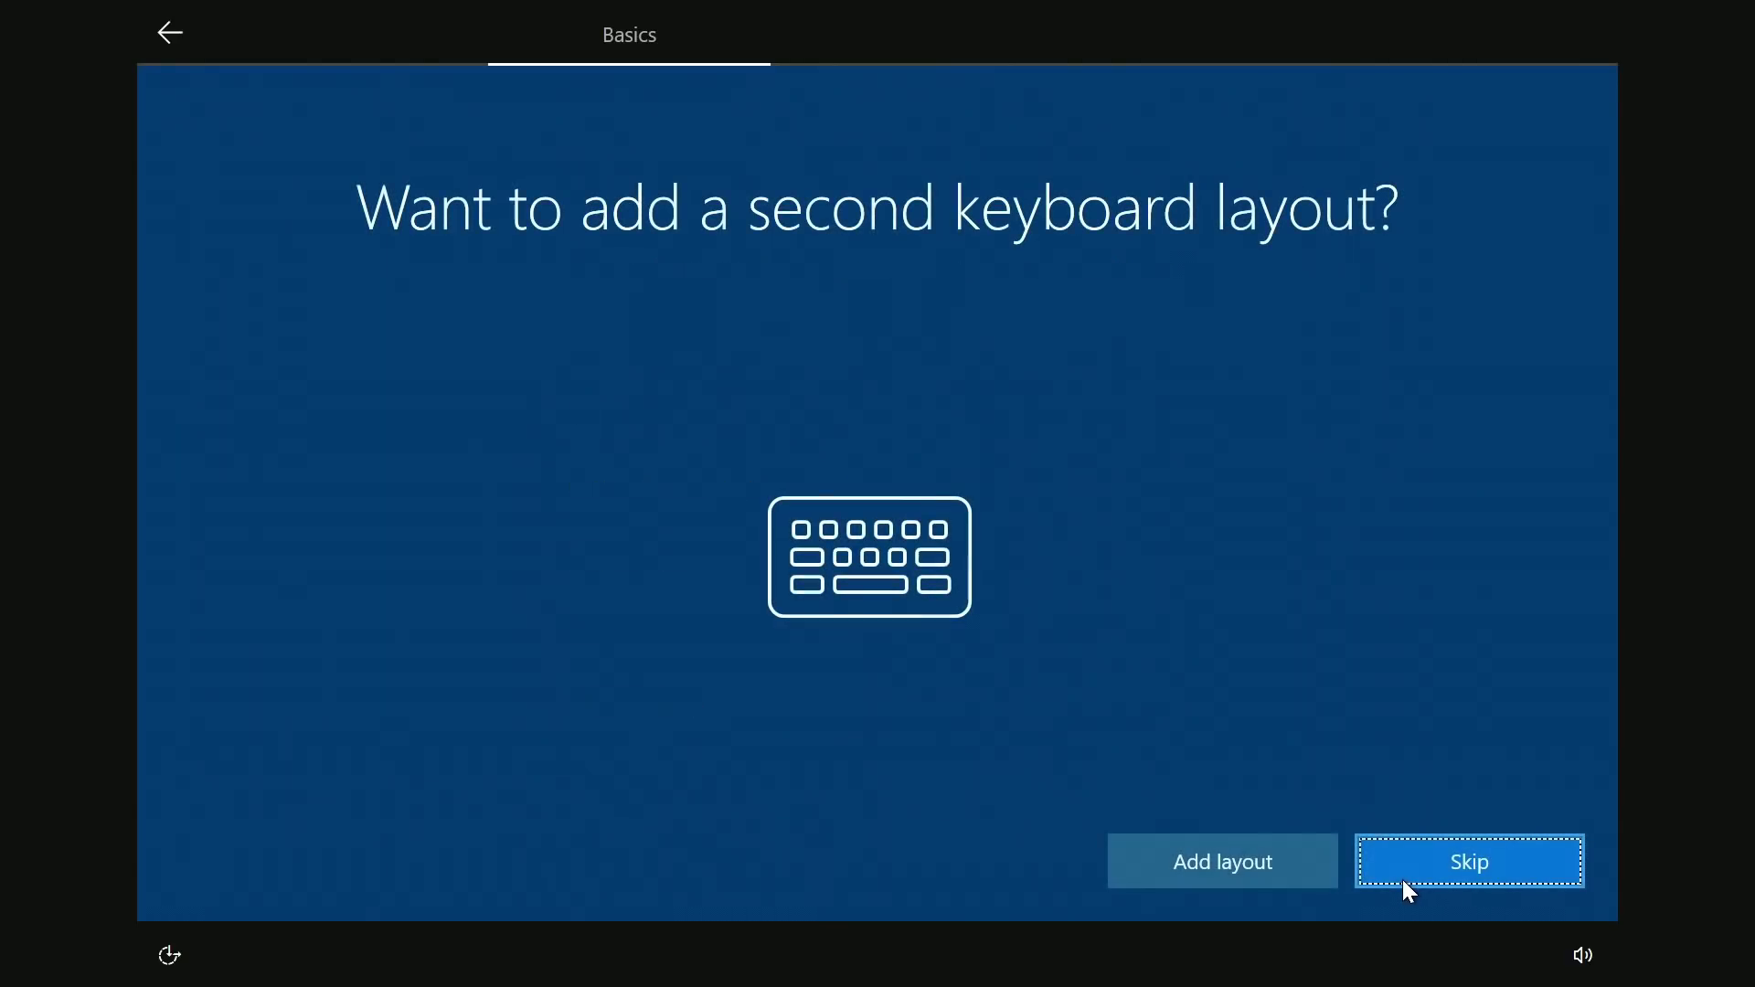
click(1392, 855)
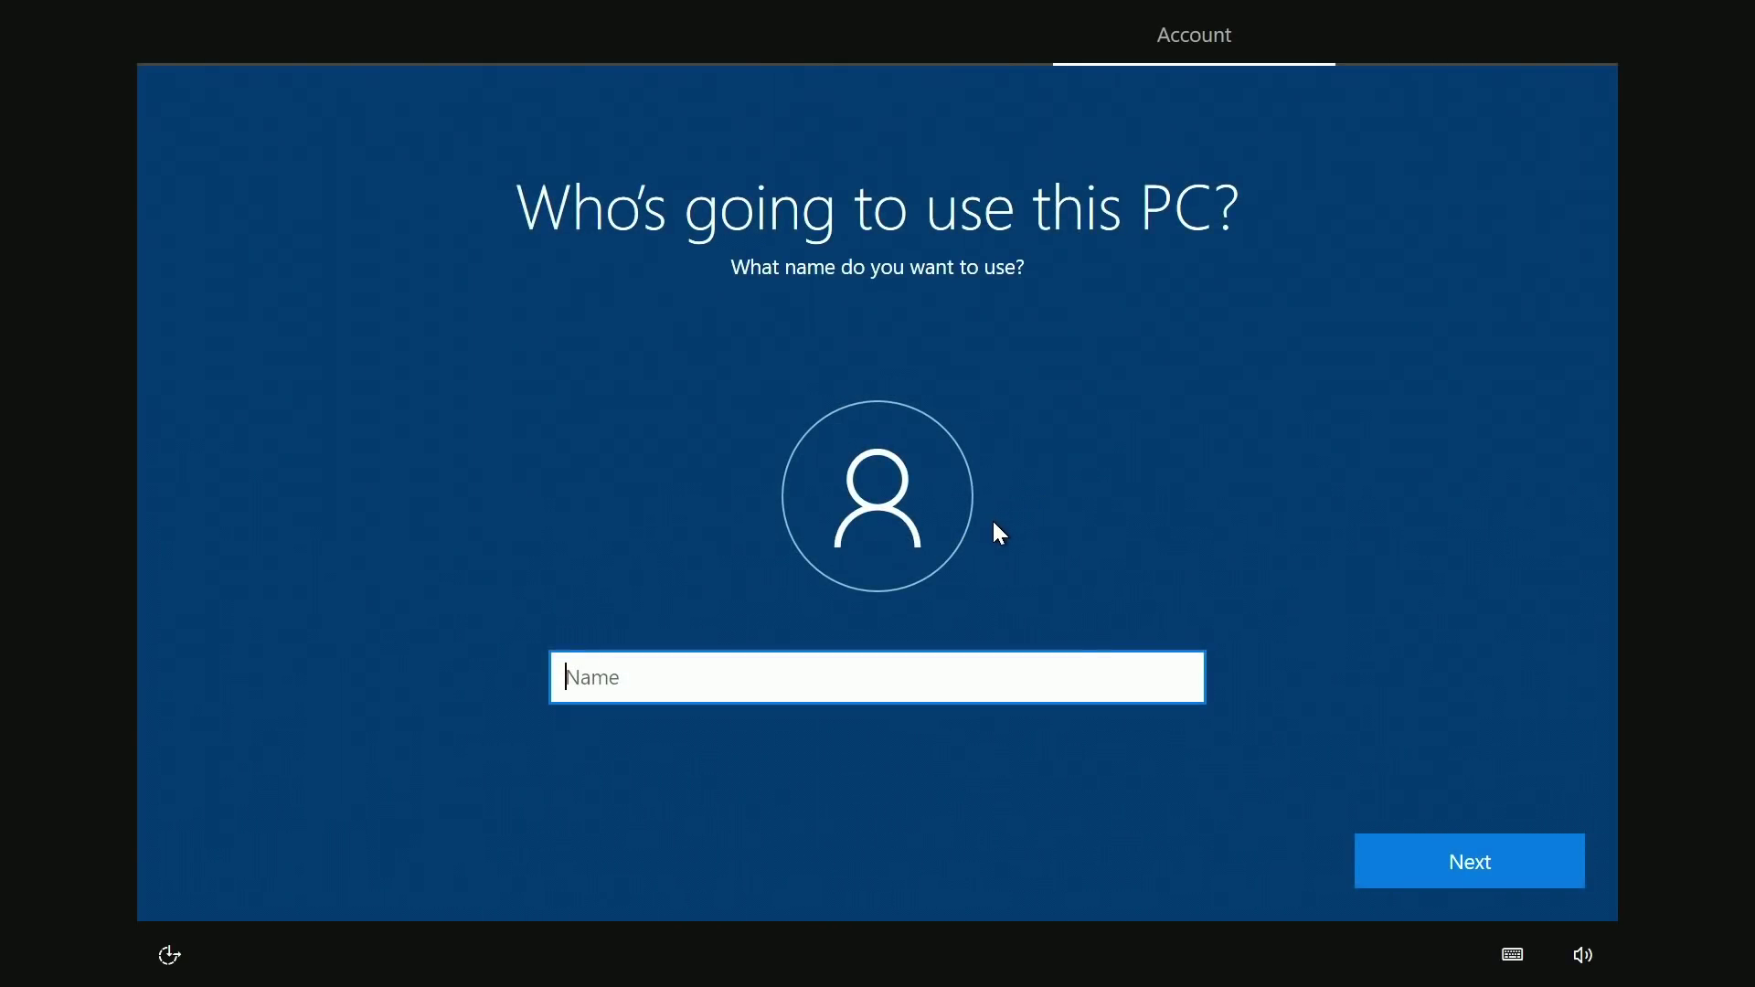
Create a local account named 'Dan' with no password.
text(Da)
text(n)
key(Return)
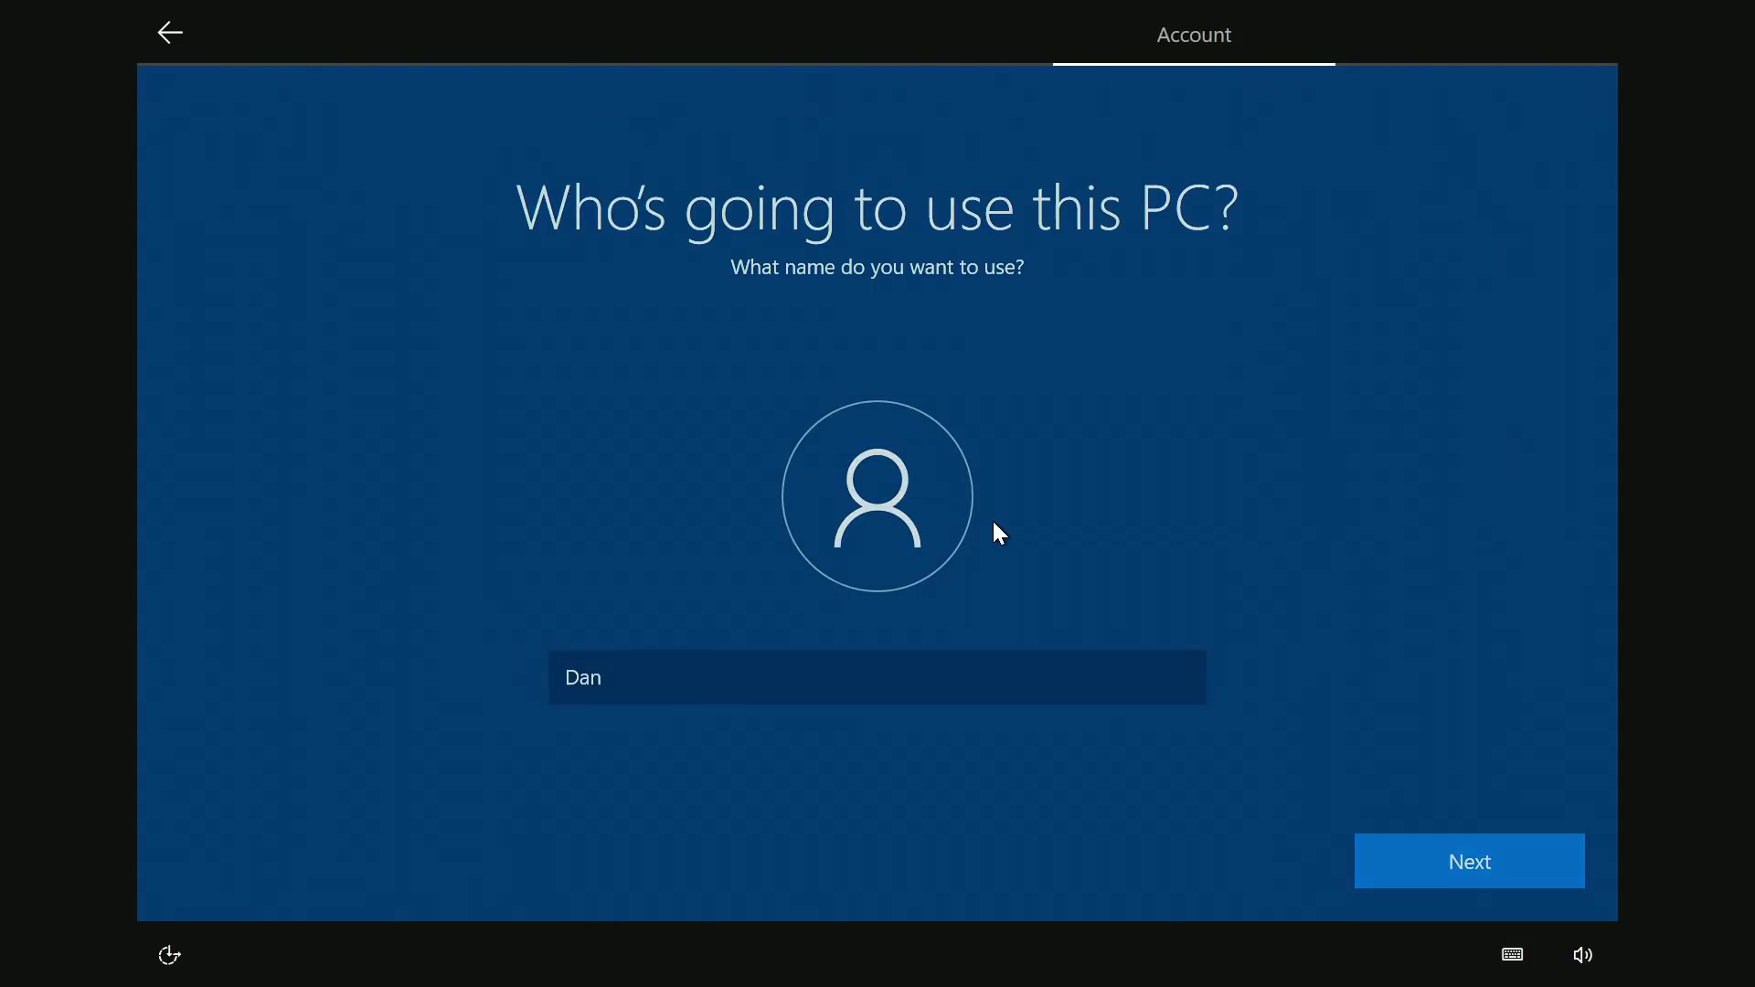
key(Return)
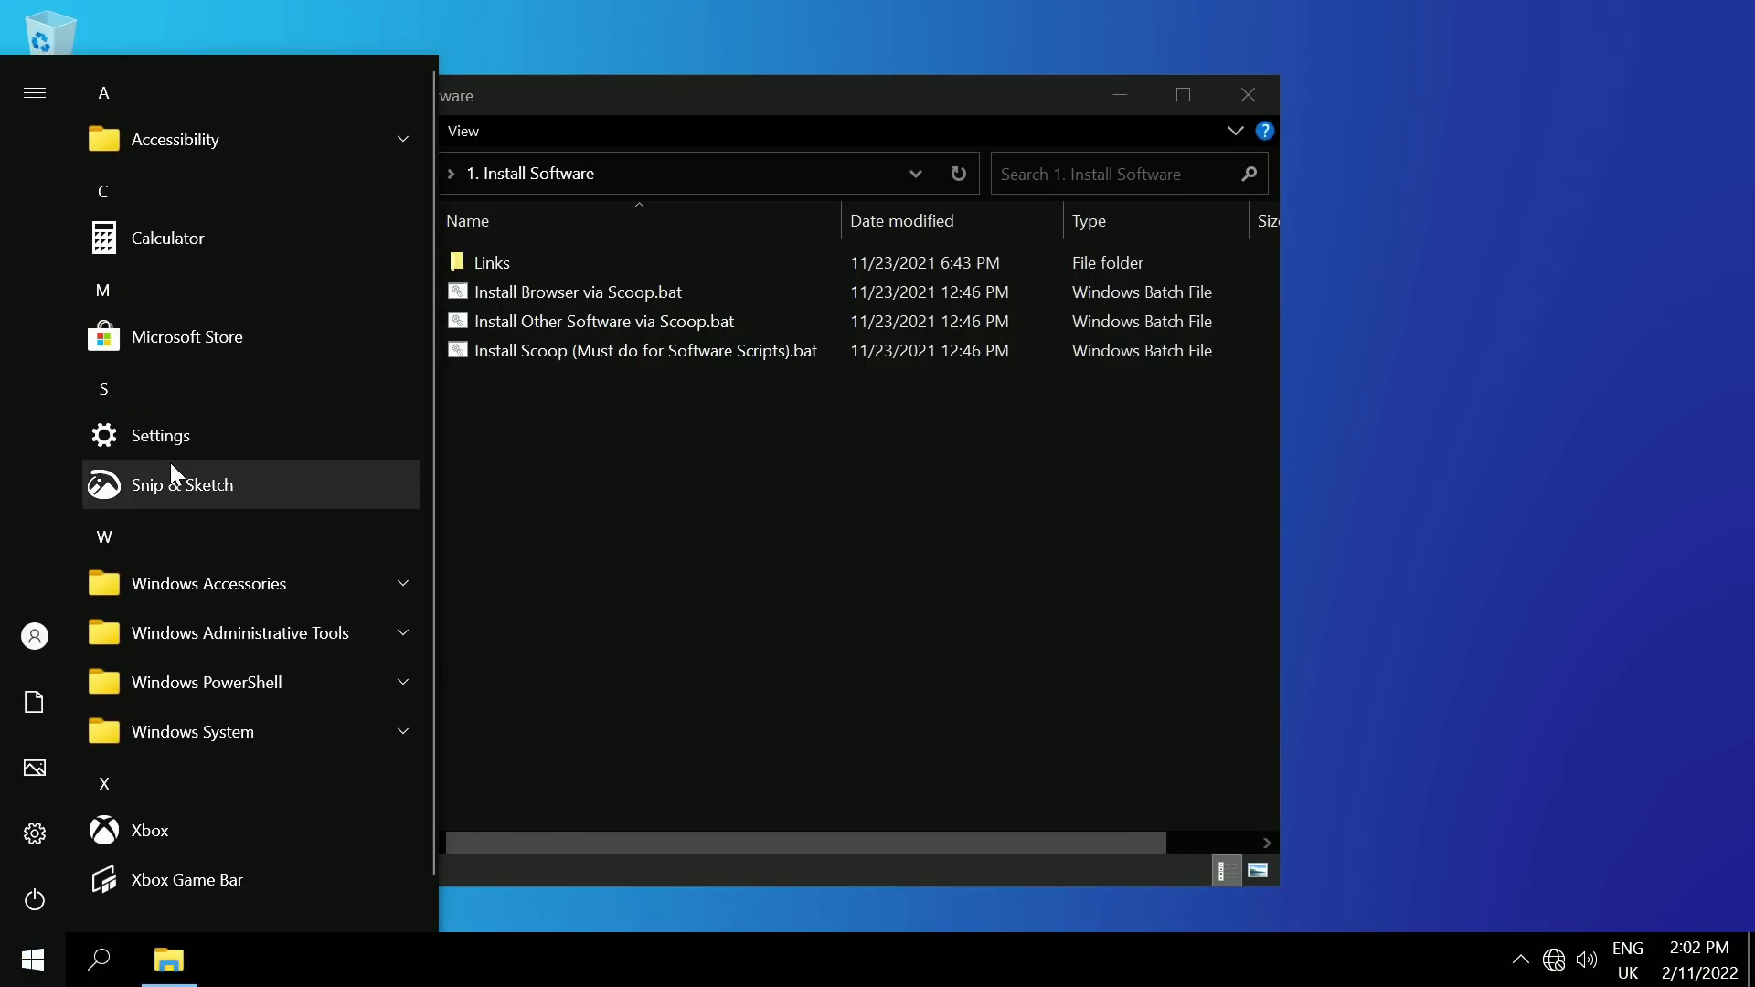
Expand the Windows Accessories, Administrative Tools, PowerShell and System folders in the Start menu.
scroll(275, 525, down, 1)
click(265, 538)
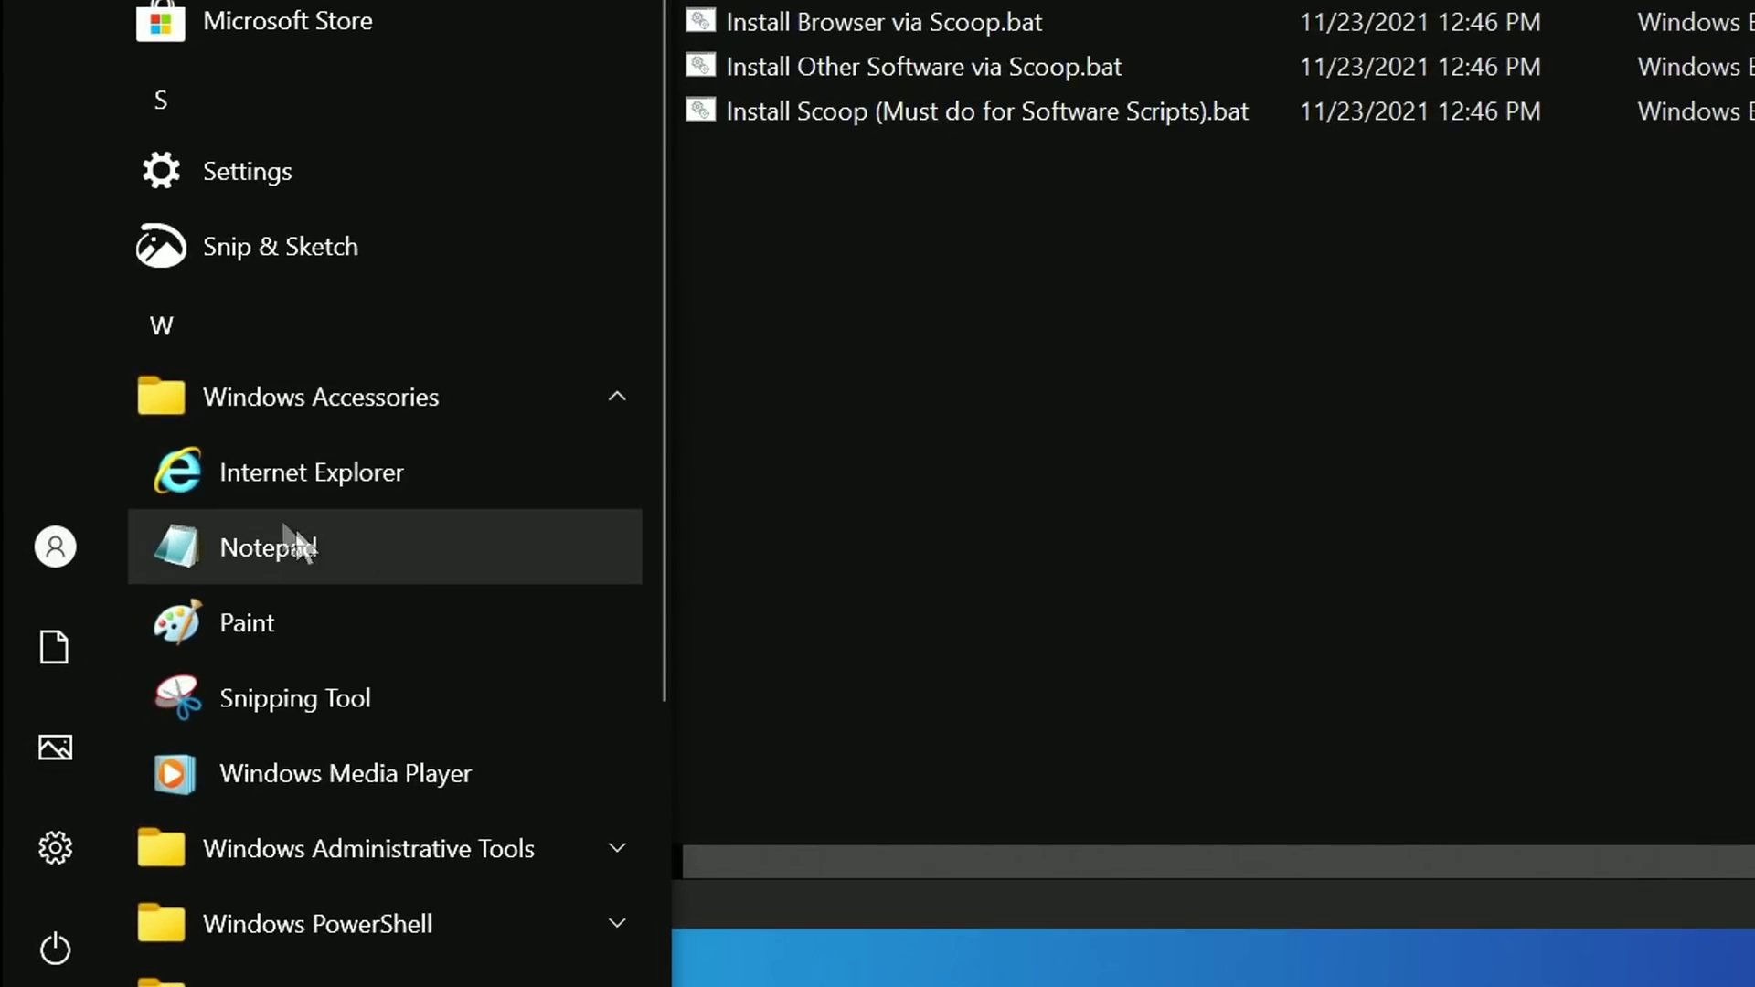
scroll(259, 490, down, 3)
click(353, 470)
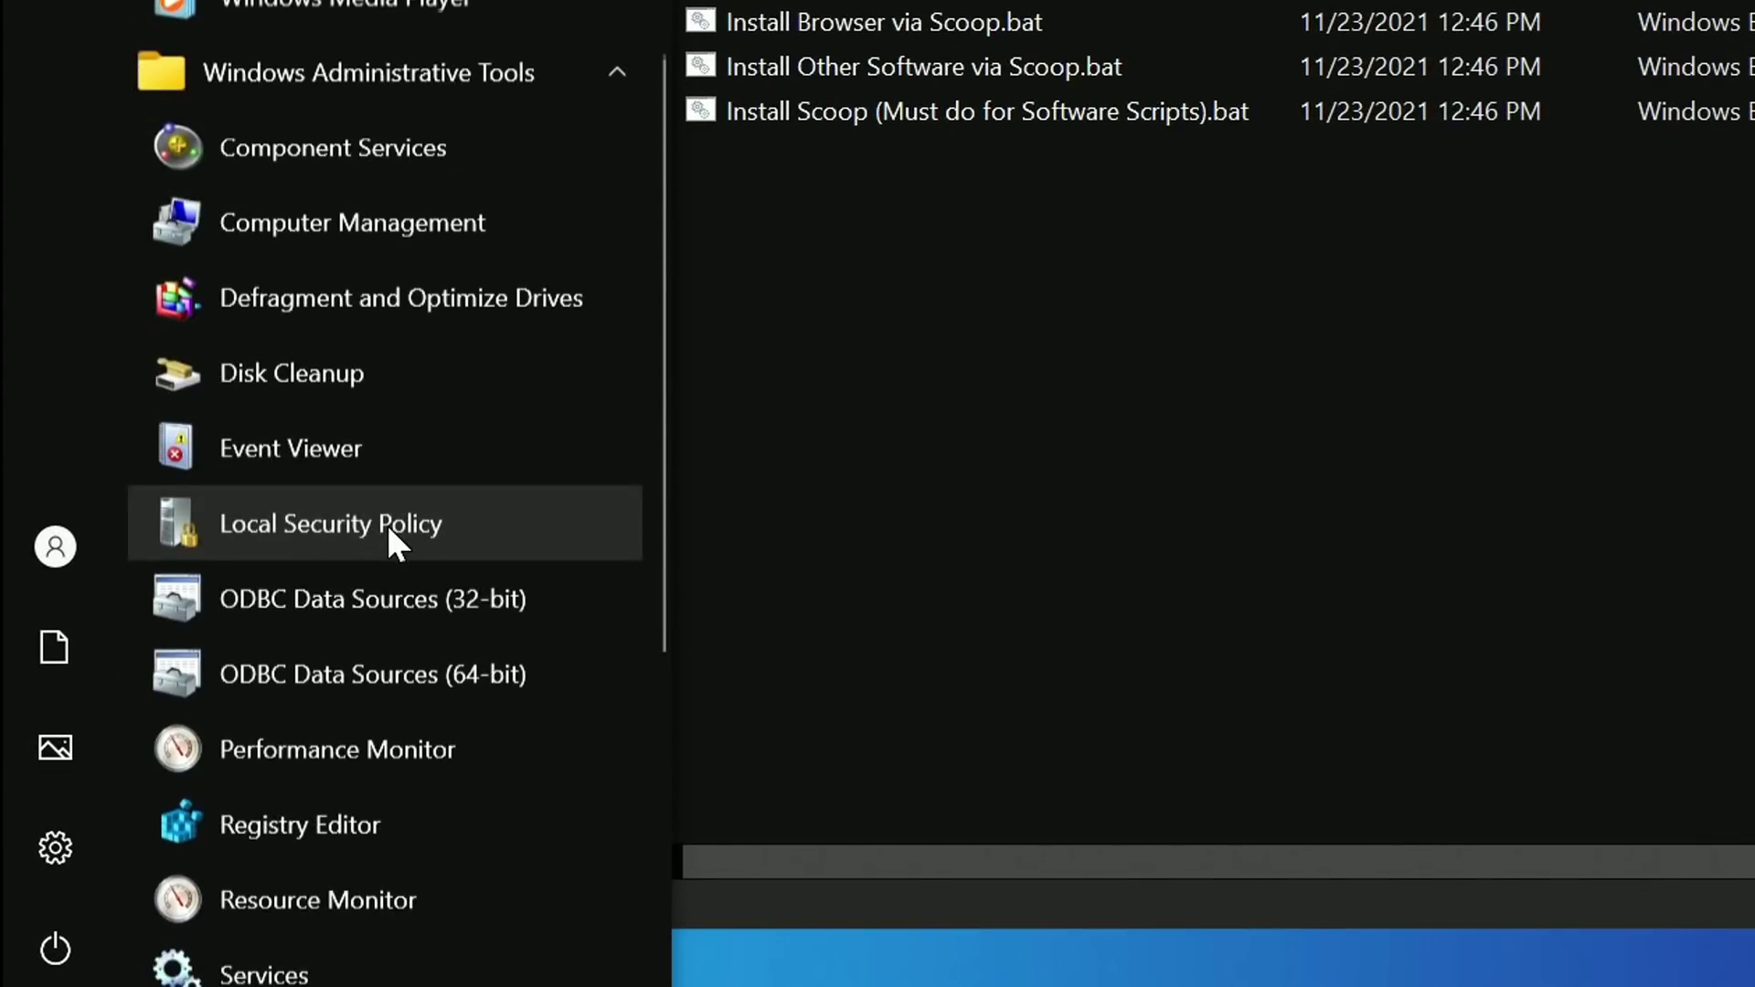
scroll(366, 535, down, 5)
click(333, 545)
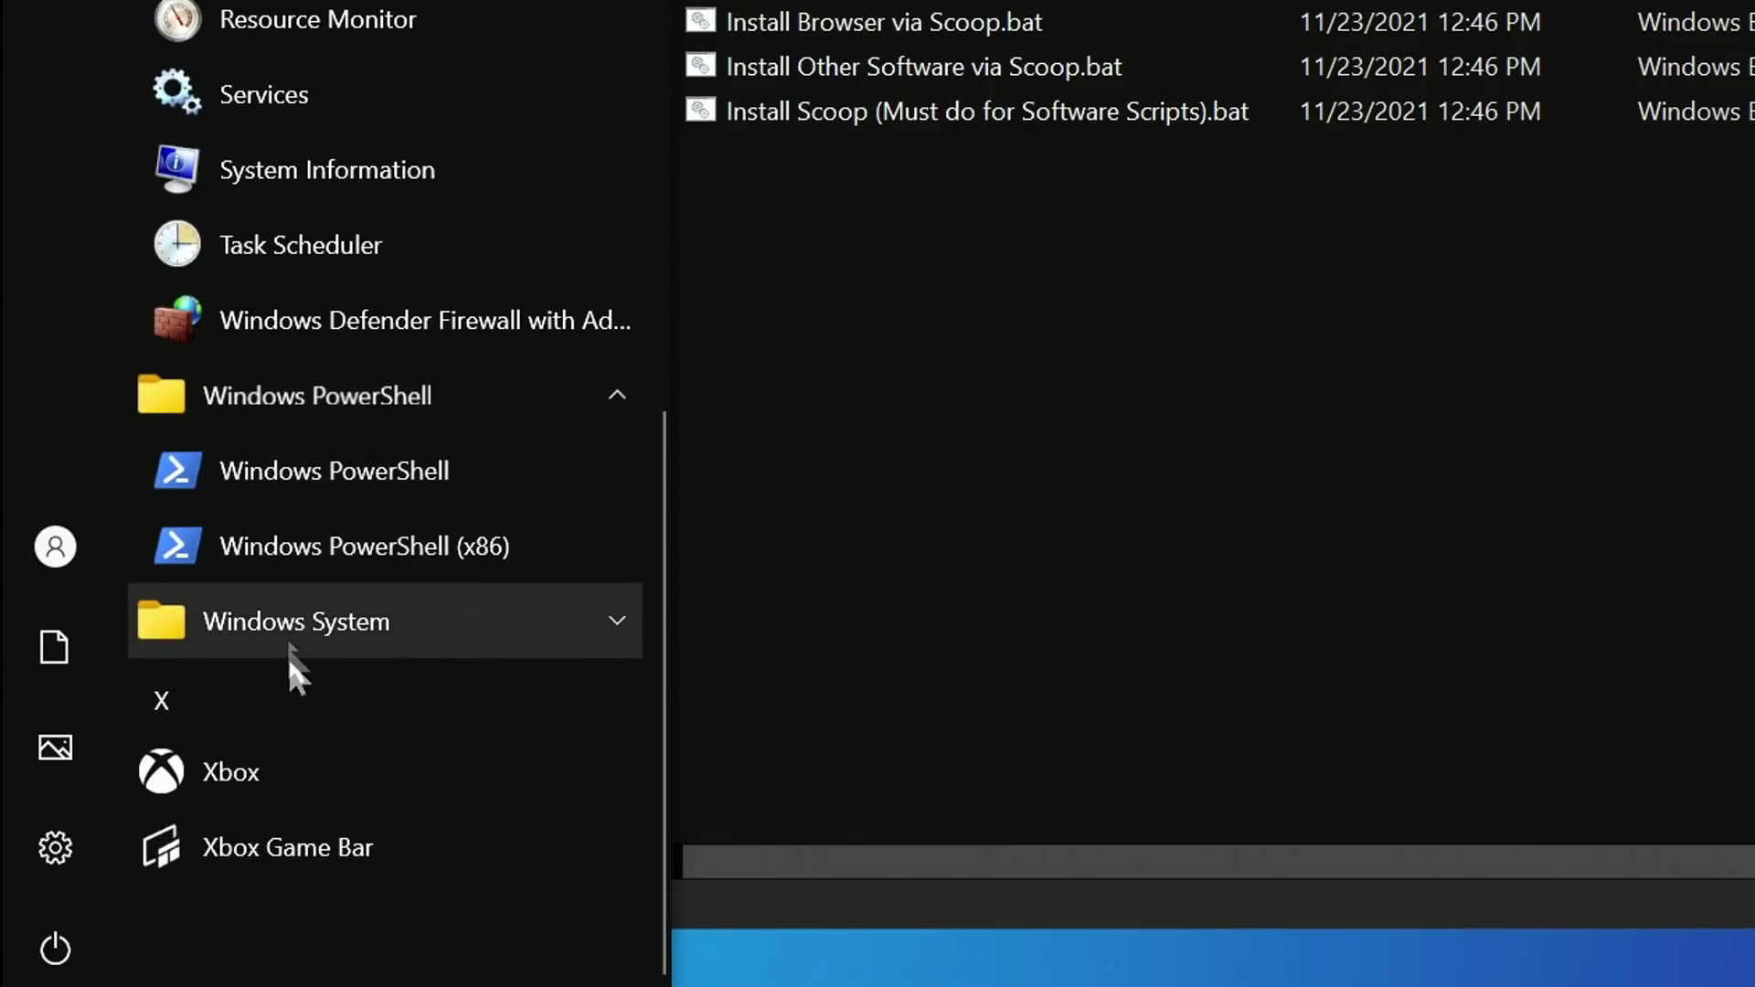
click(302, 632)
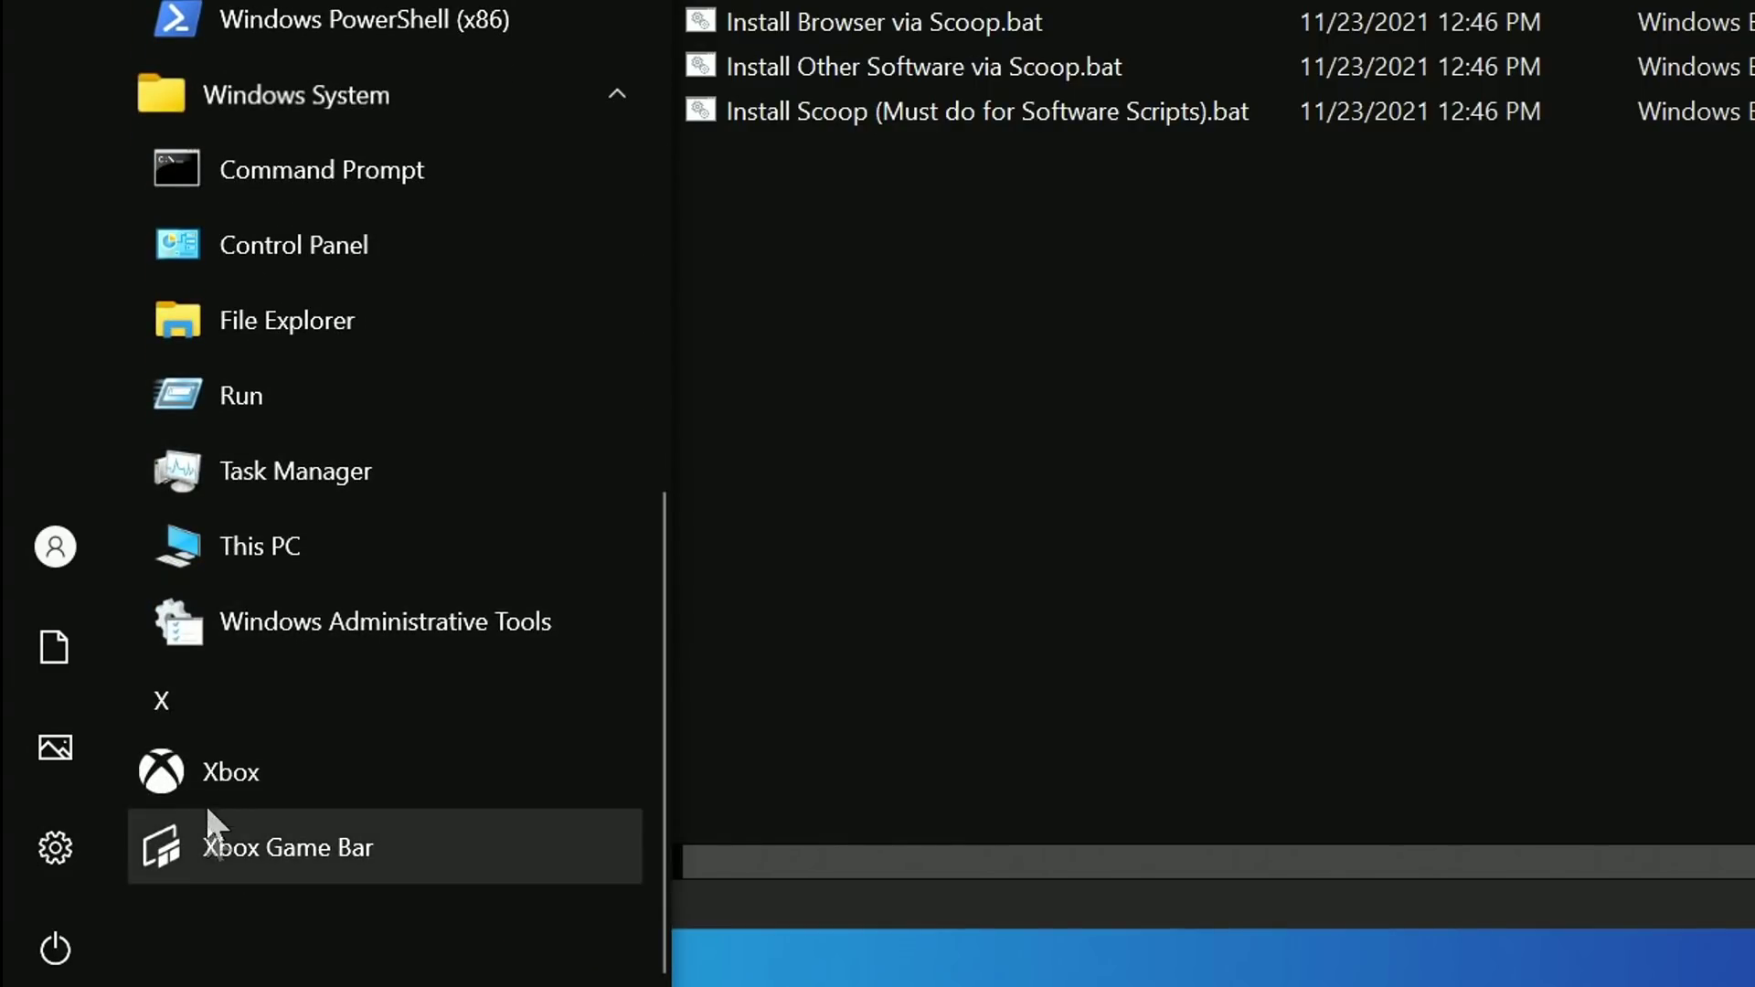
Scroll the app list back to the top, close the Start menu and peek at hidden tray icons.
scroll(314, 723, up, 5)
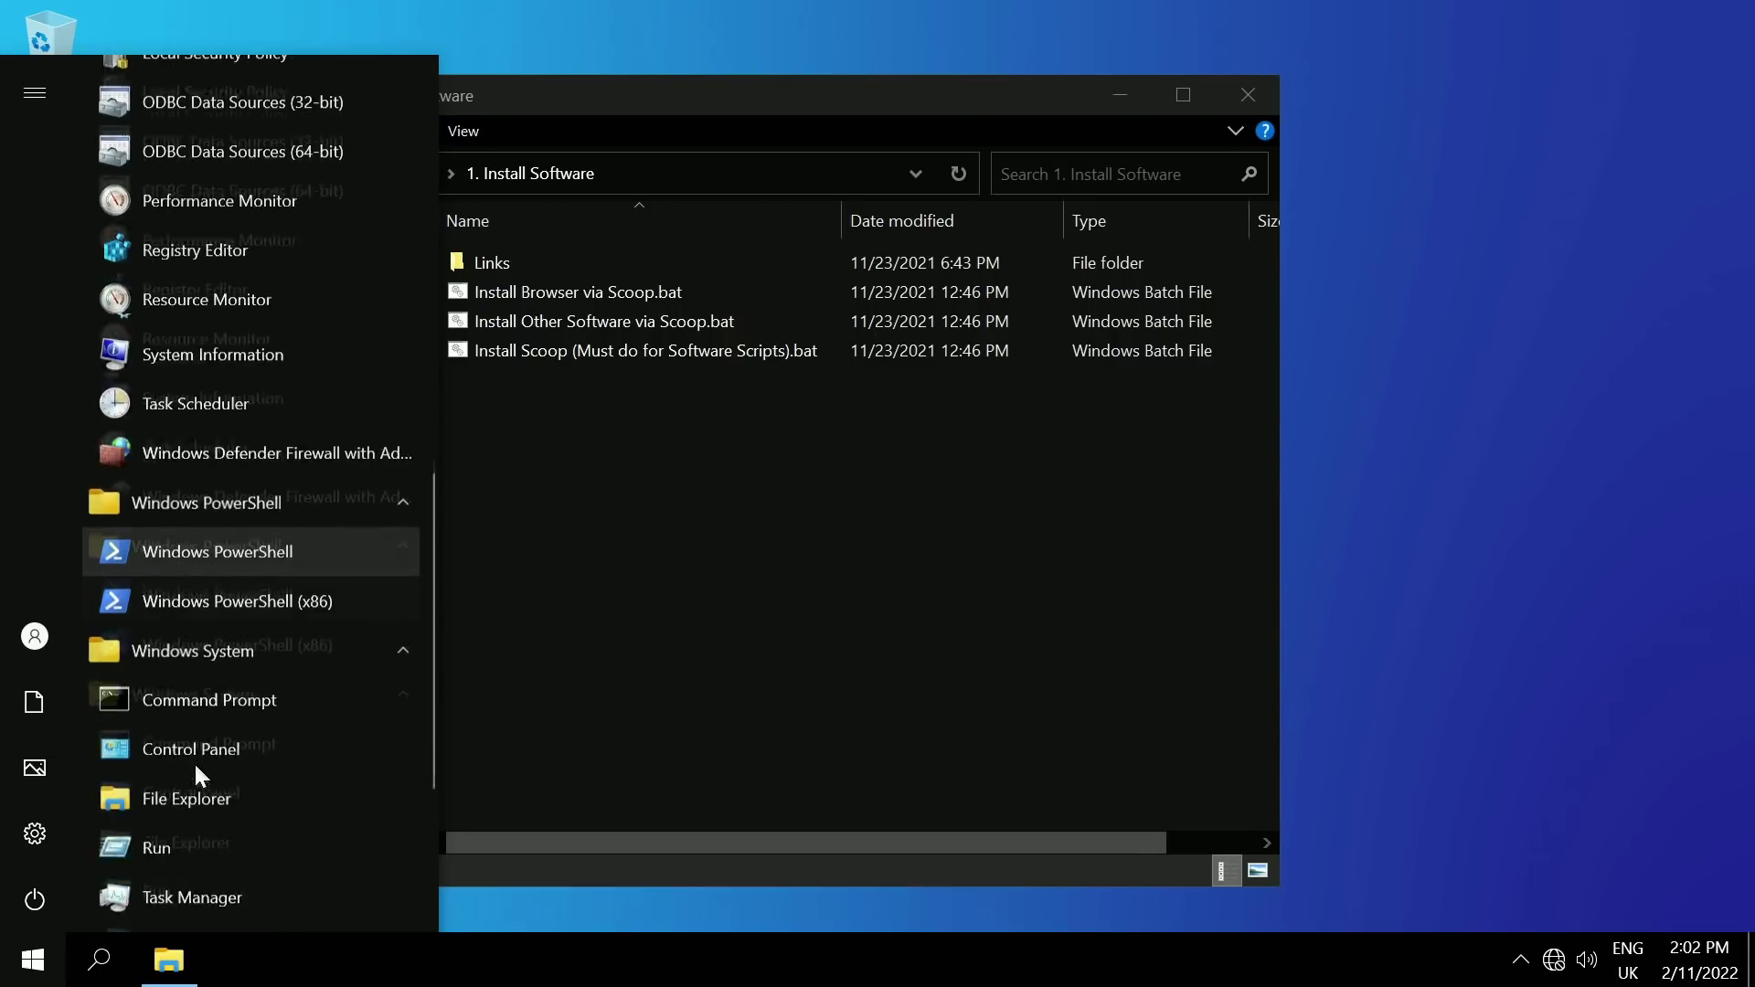
scroll(193, 761, down, 3)
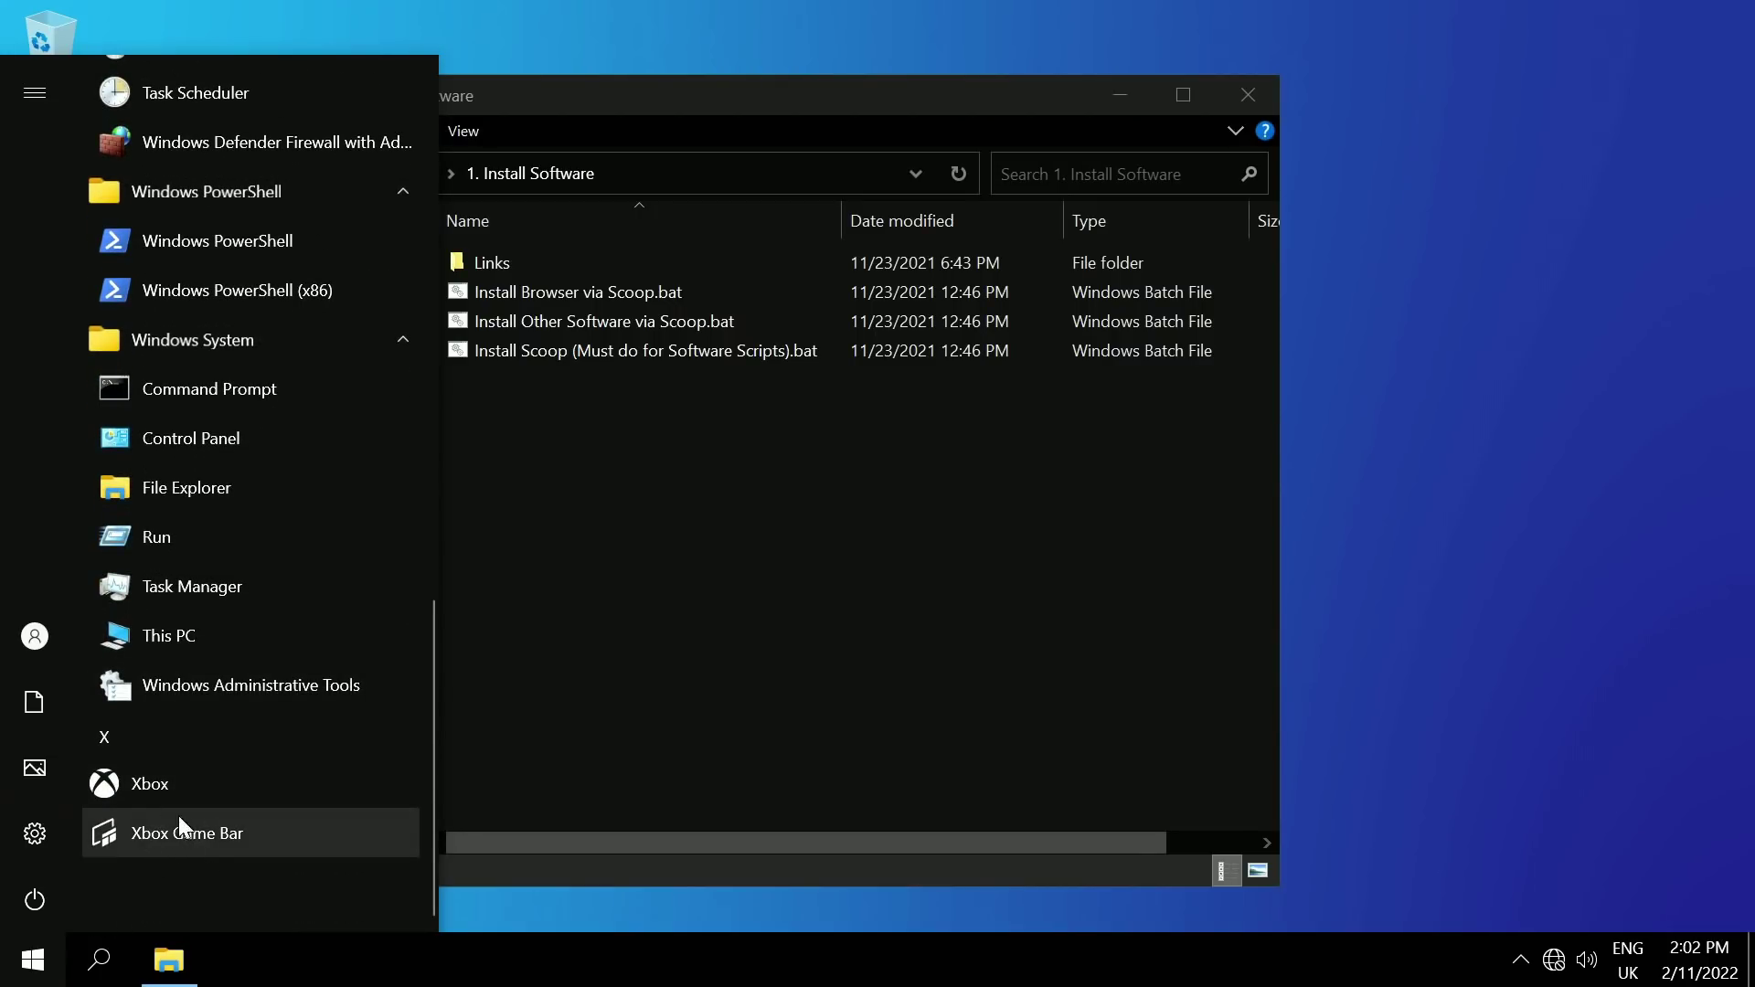
scroll(228, 759, up, 10)
scroll(224, 736, up, 6)
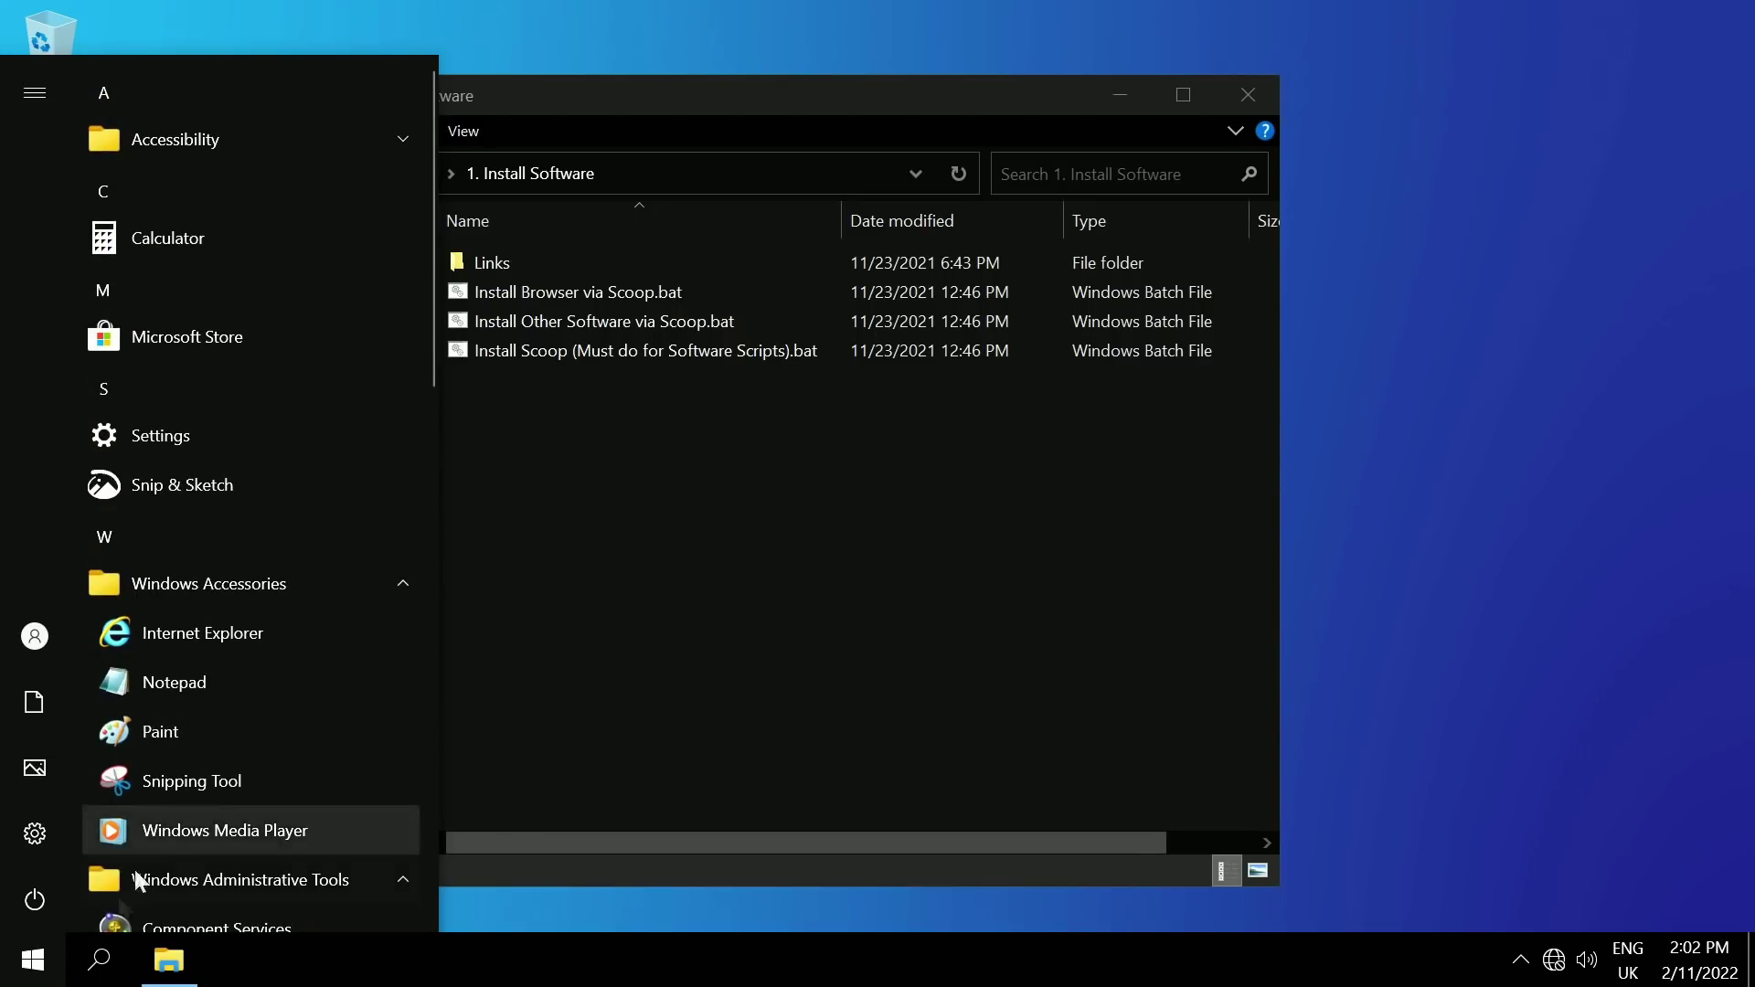
click(33, 960)
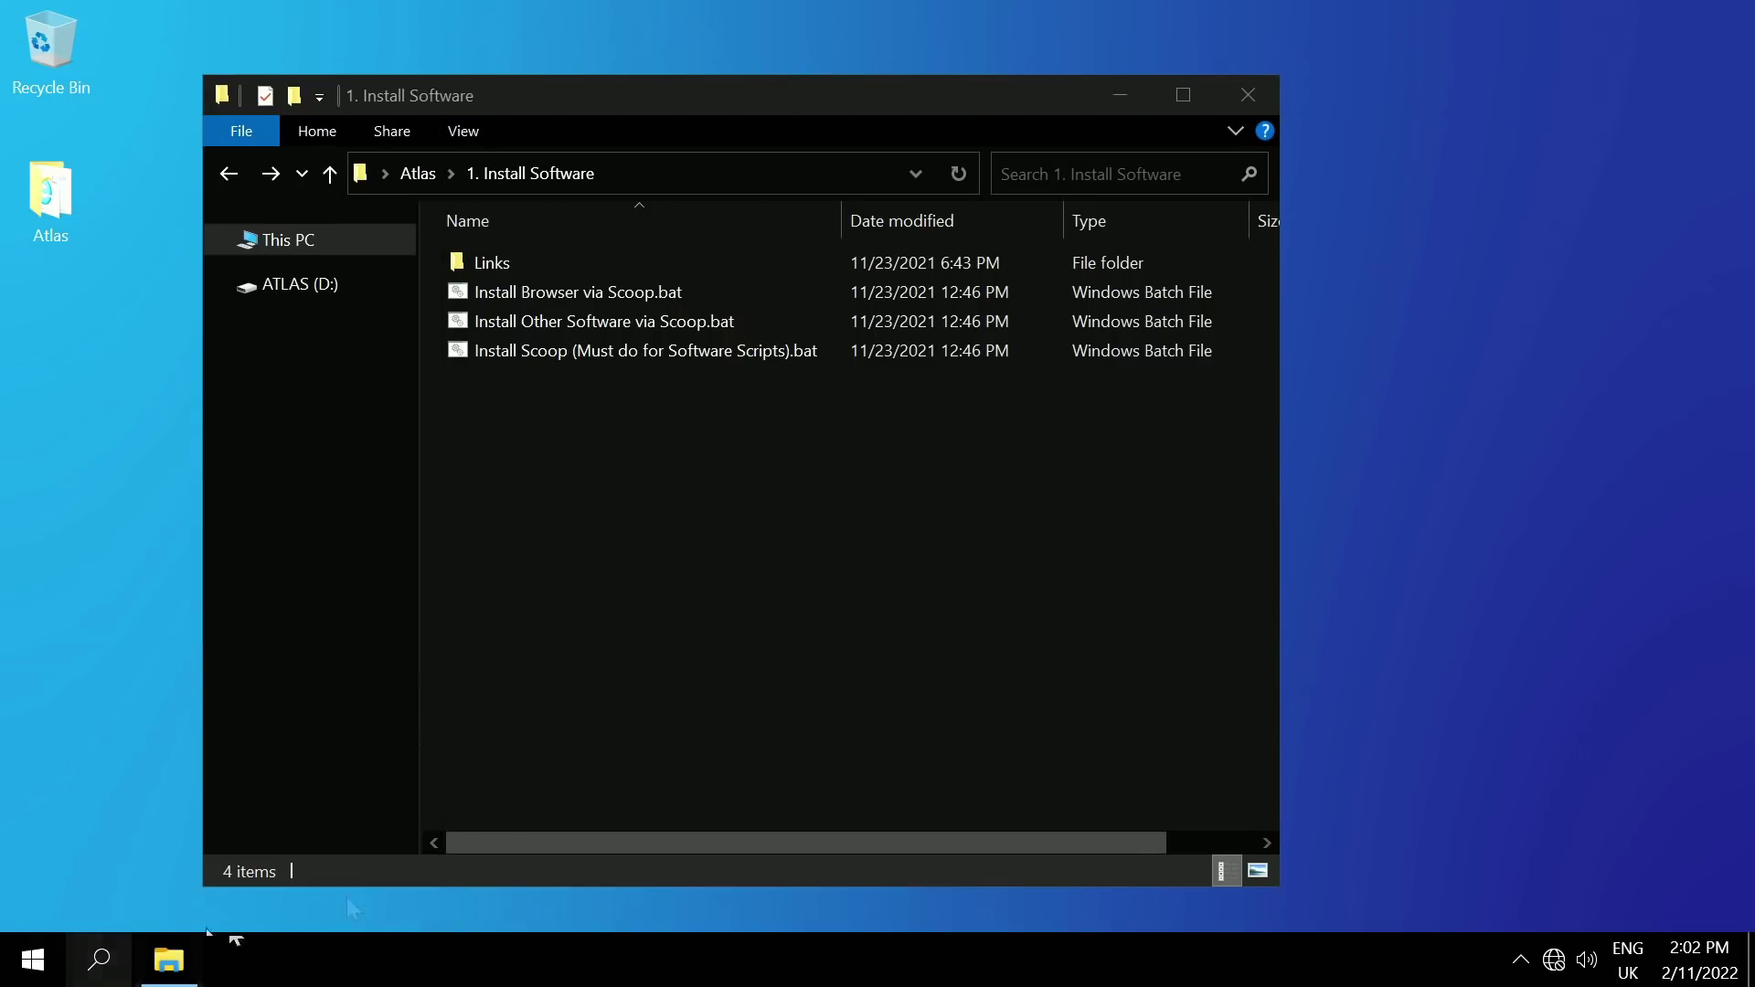
click(1520, 960)
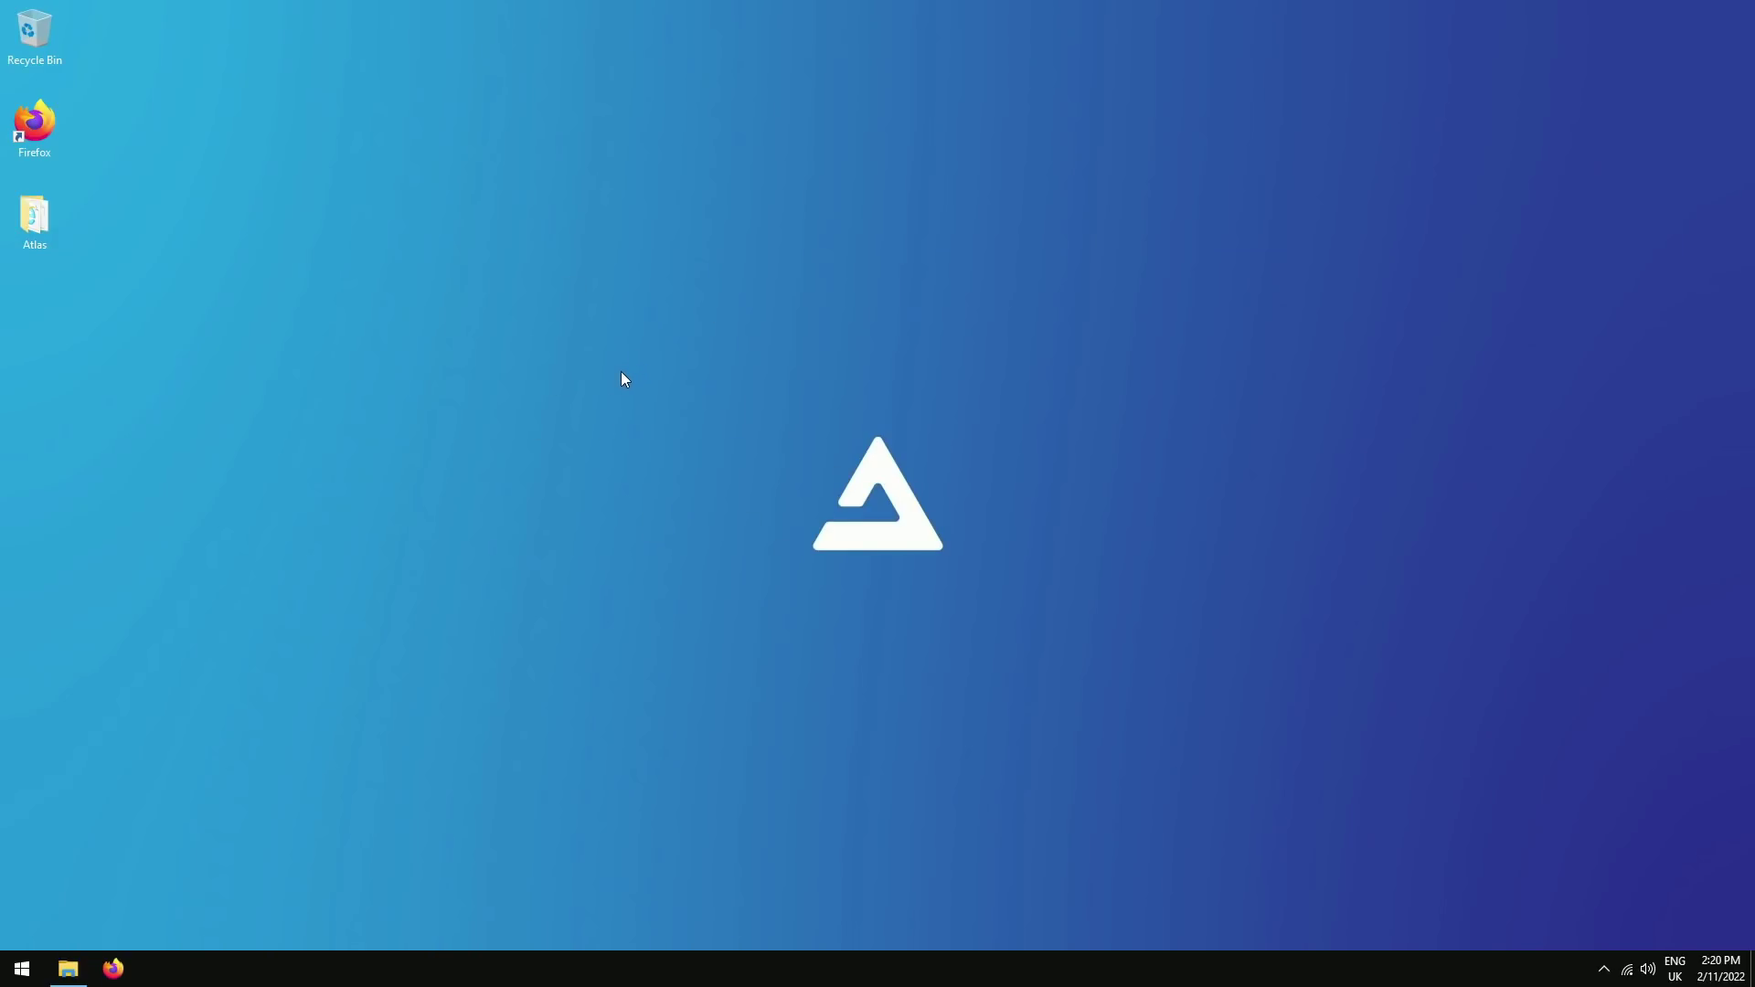
Open the Atlas folder's 1. Install Software > Links contents, then return to Atlas.
double_click(30, 216)
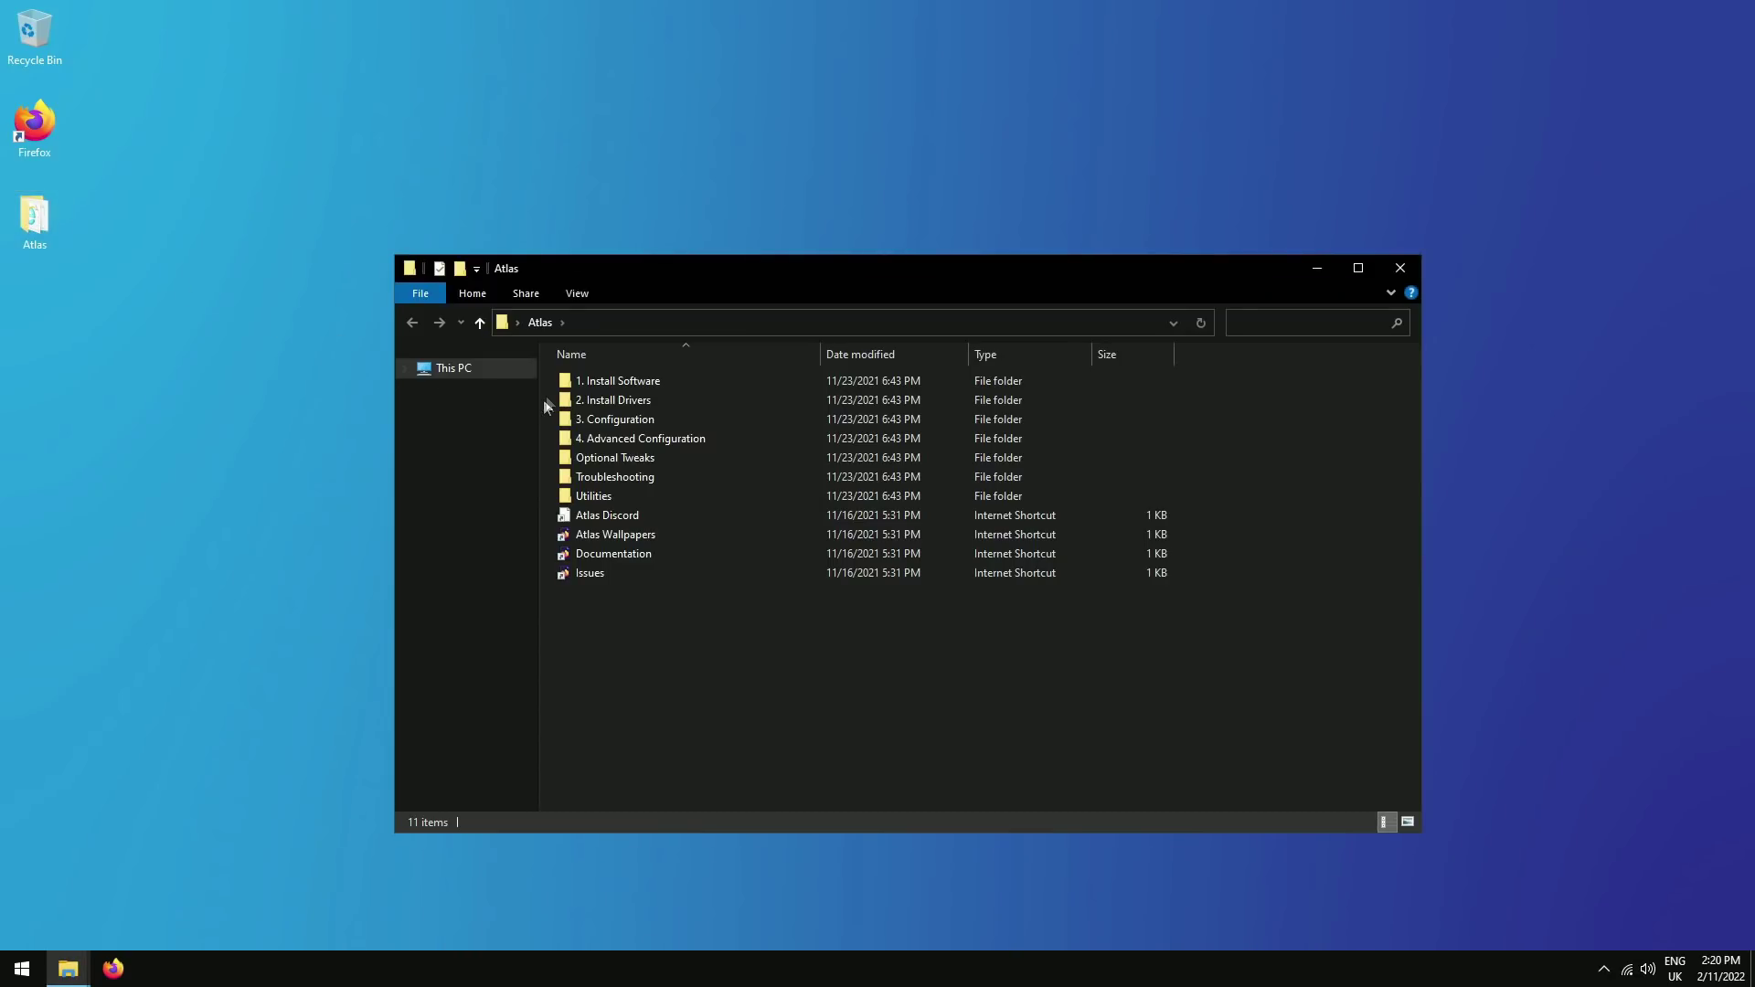
double_click(634, 380)
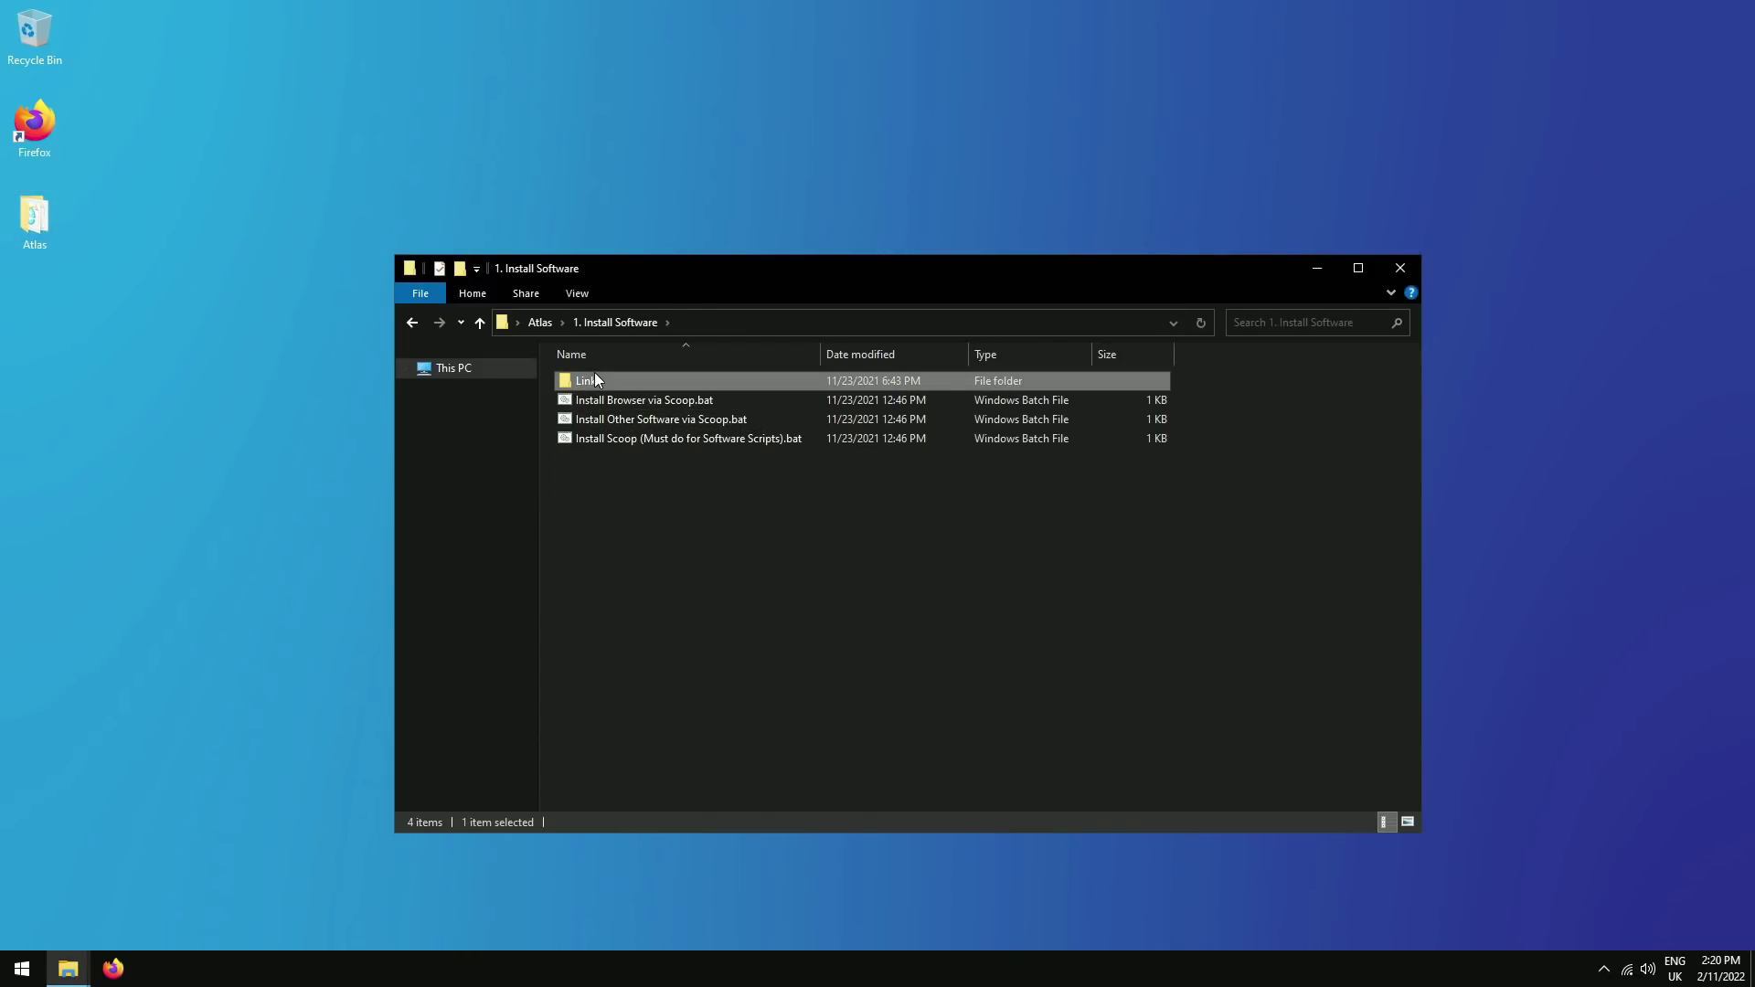
double_click(594, 378)
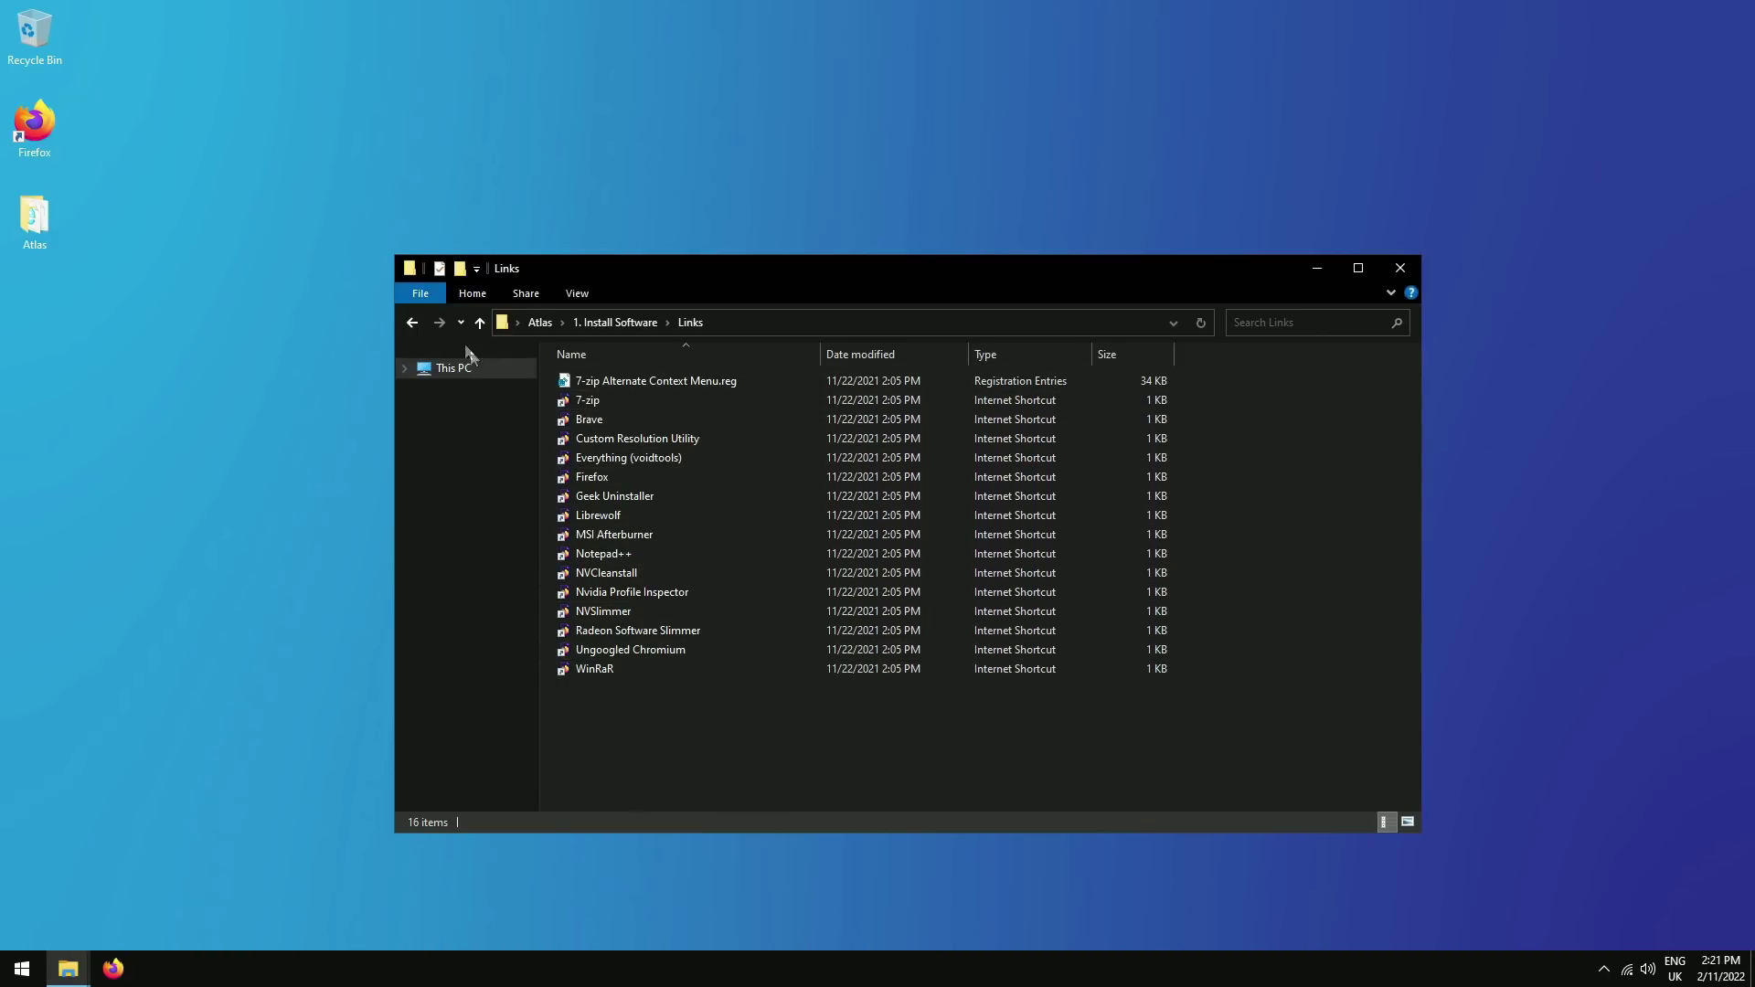
click(411, 324)
click(411, 324)
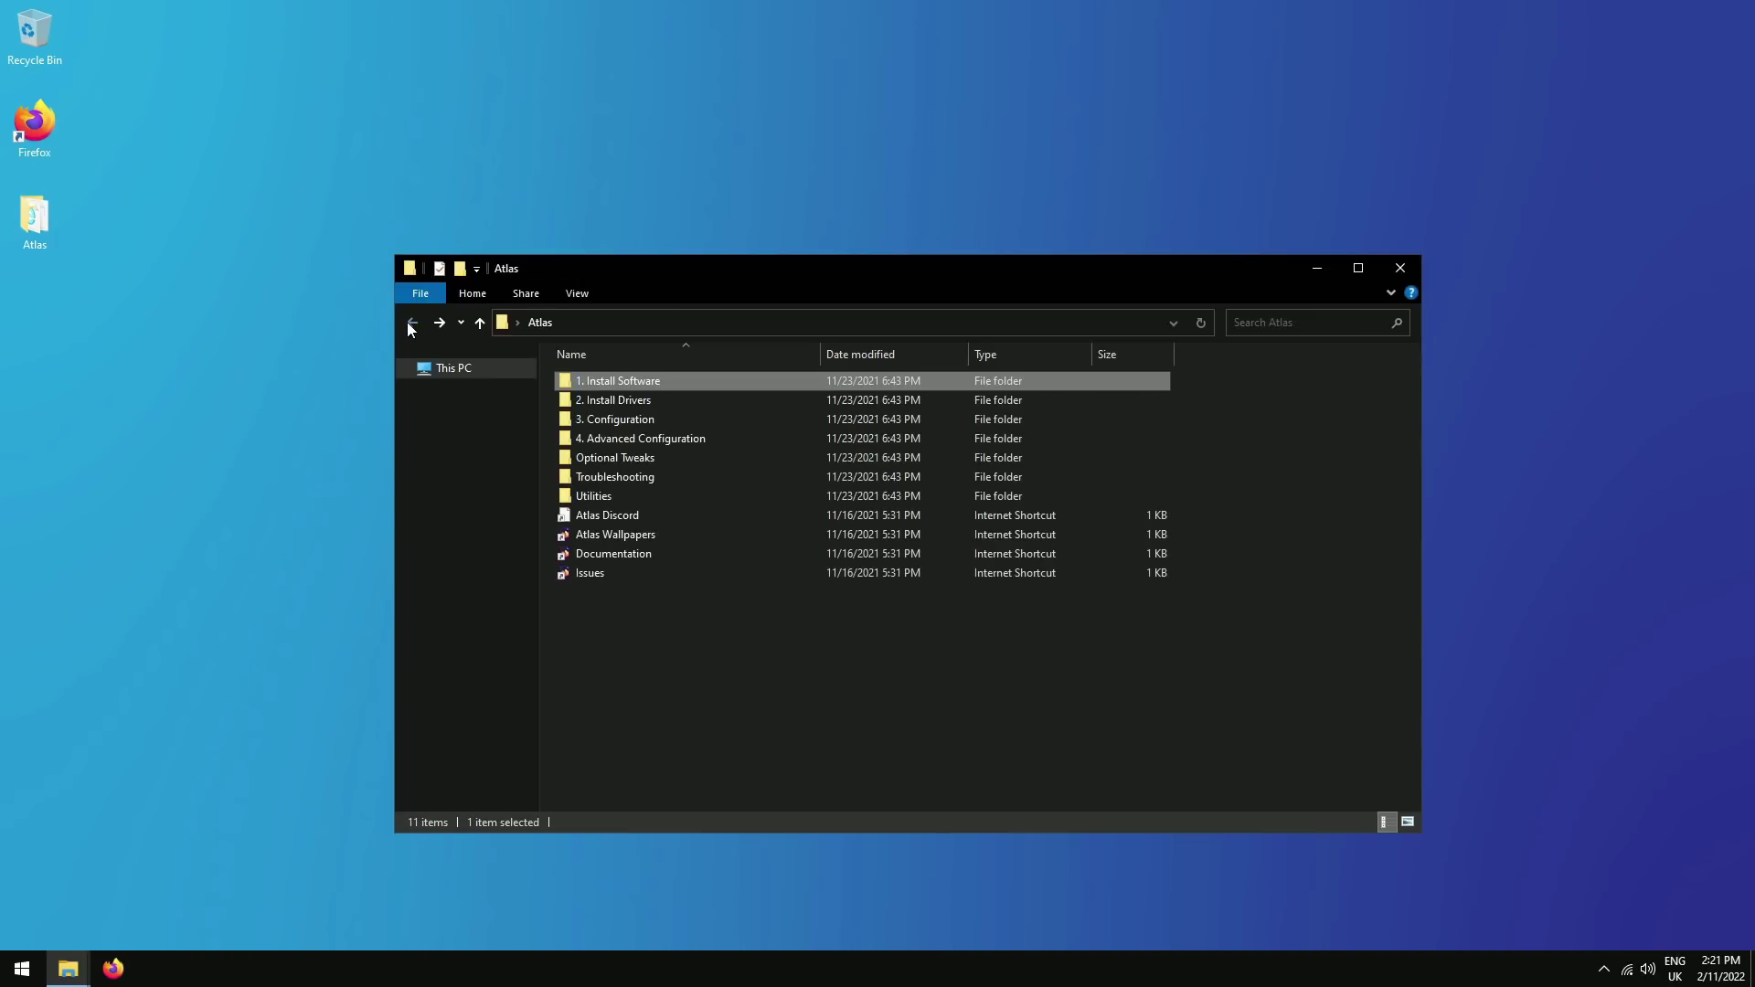
View 2. Install Drivers, then open 3. Configuration > Start Menu.
double_click(613, 399)
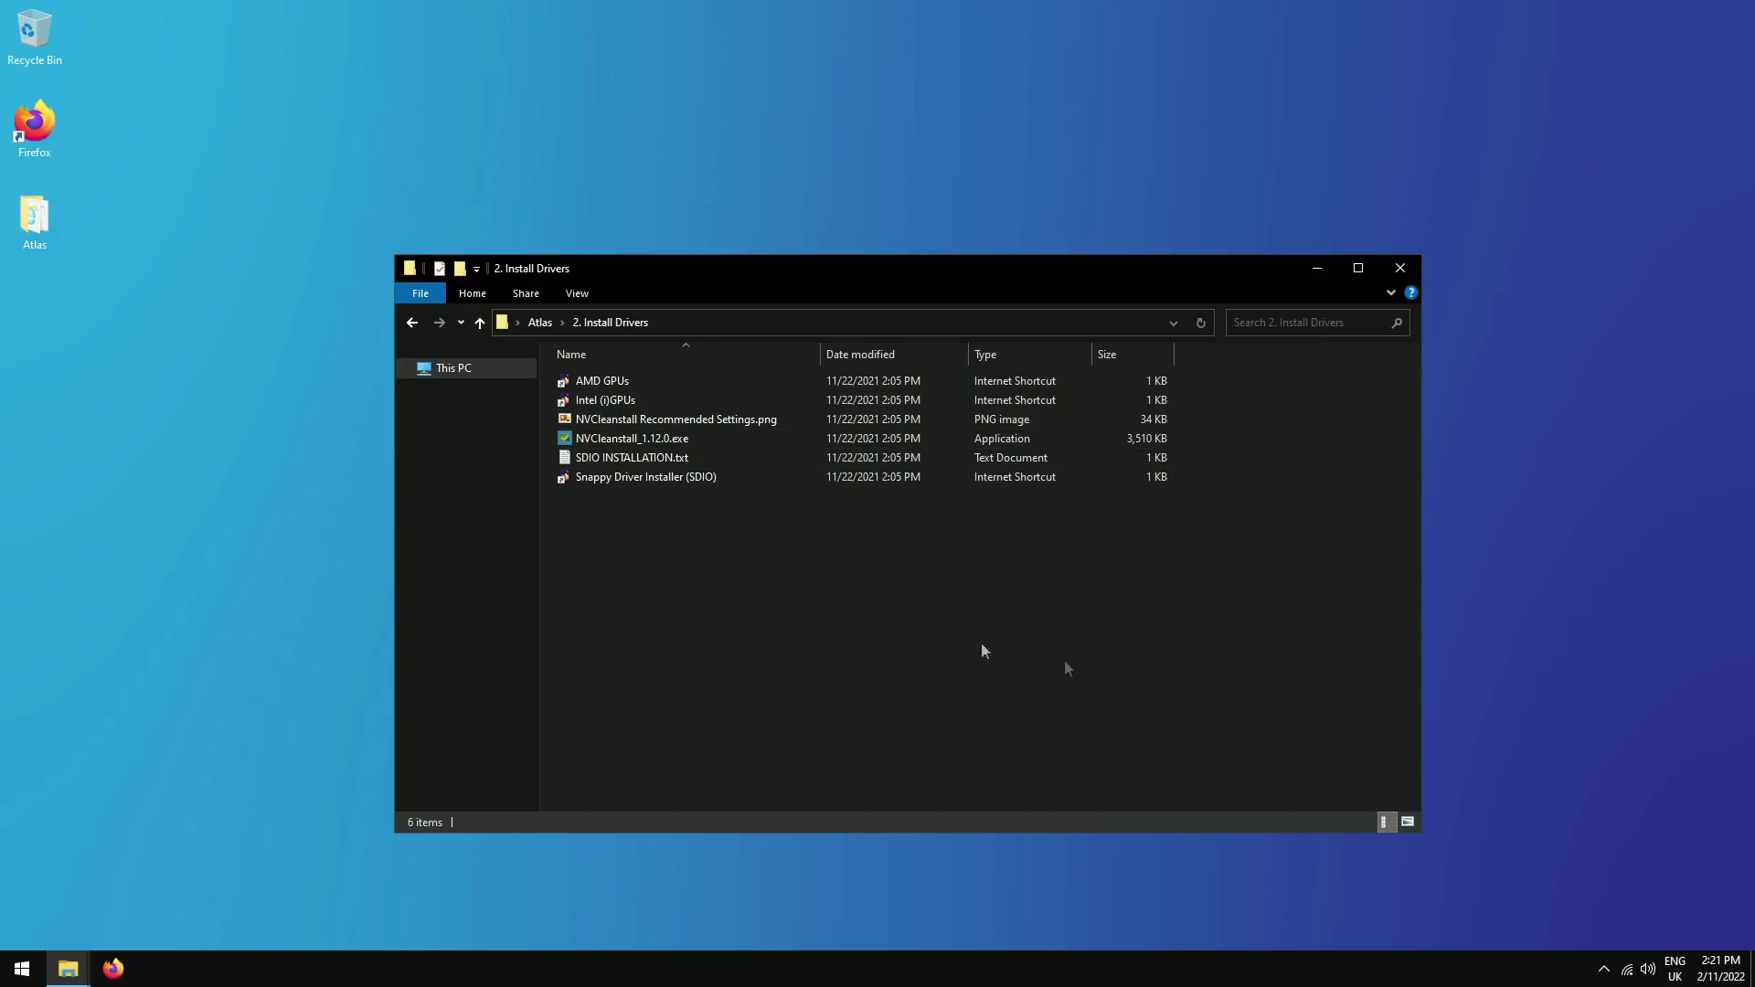
click(419, 320)
click(629, 420)
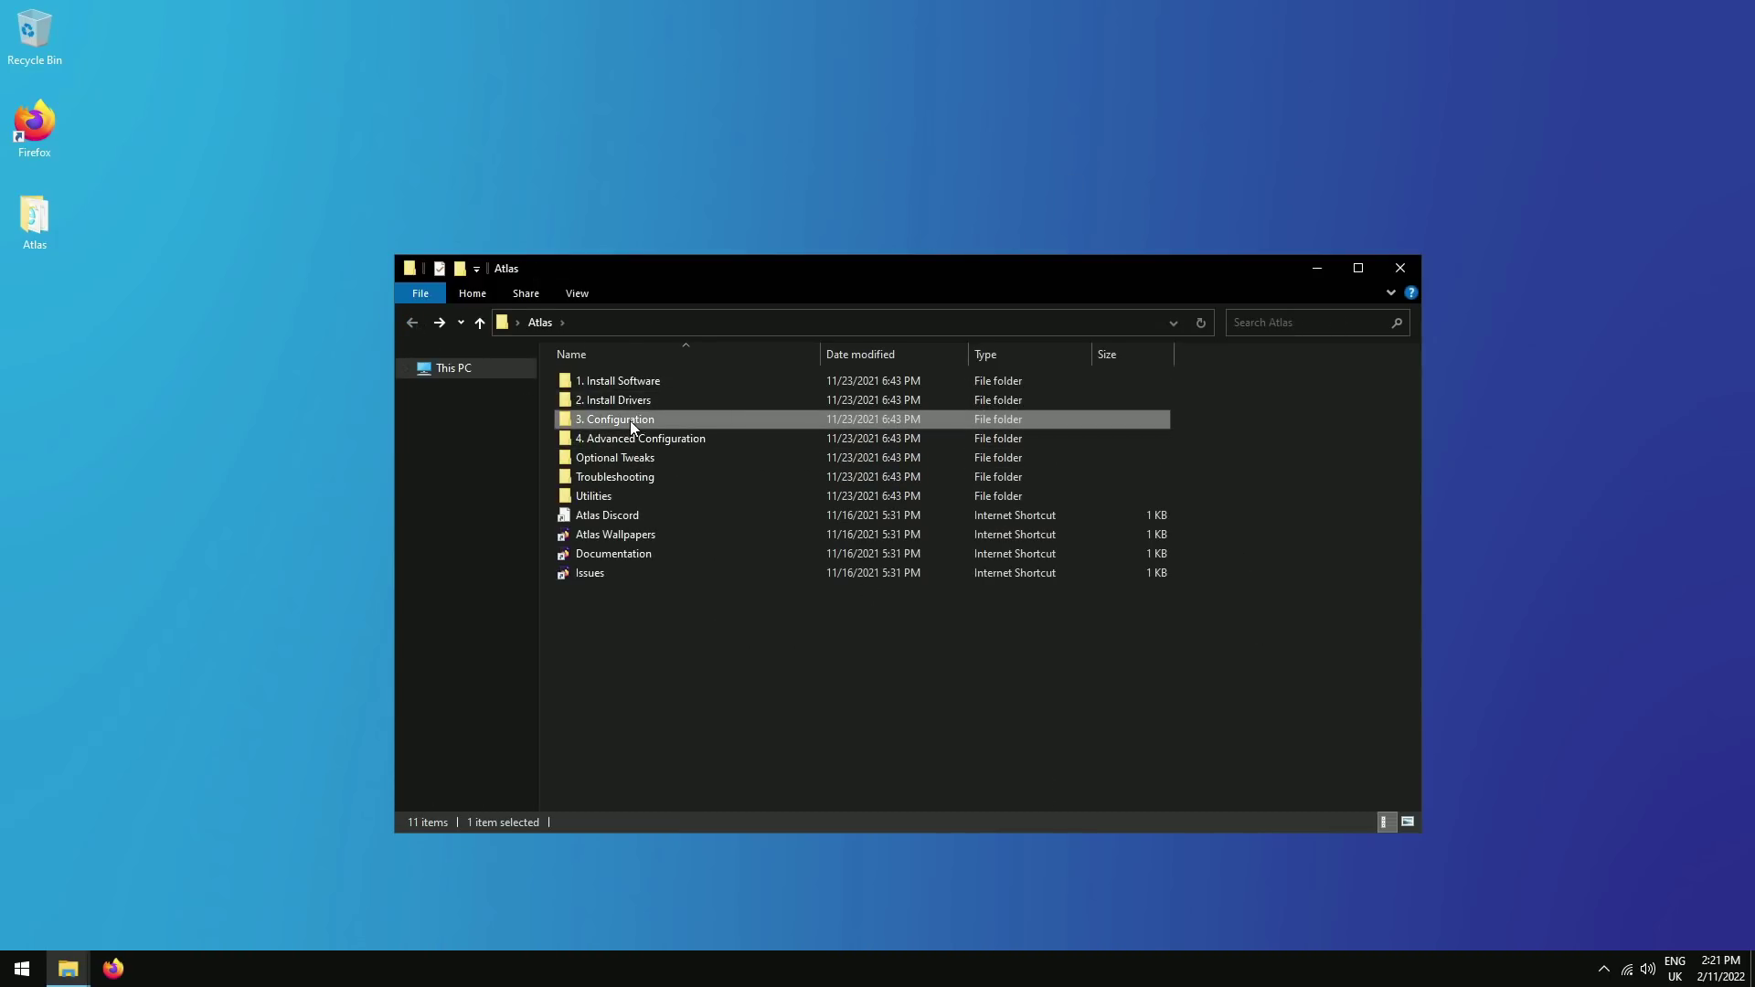
double_click(631, 423)
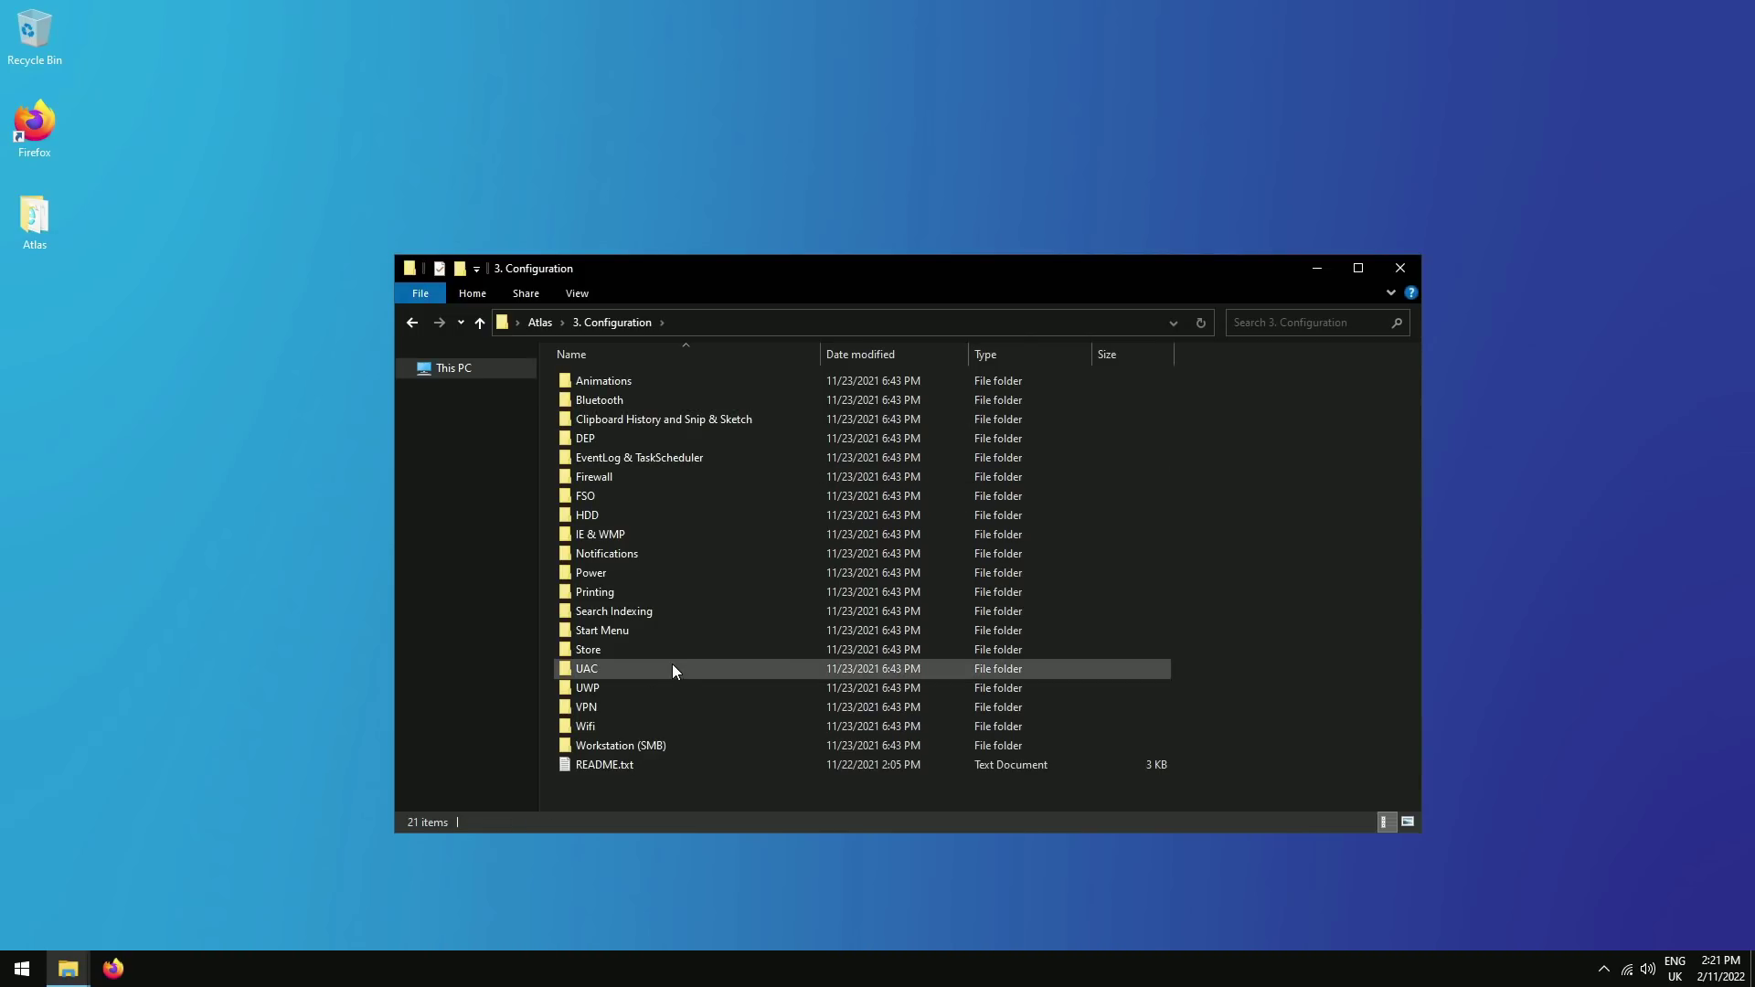
double_click(613, 635)
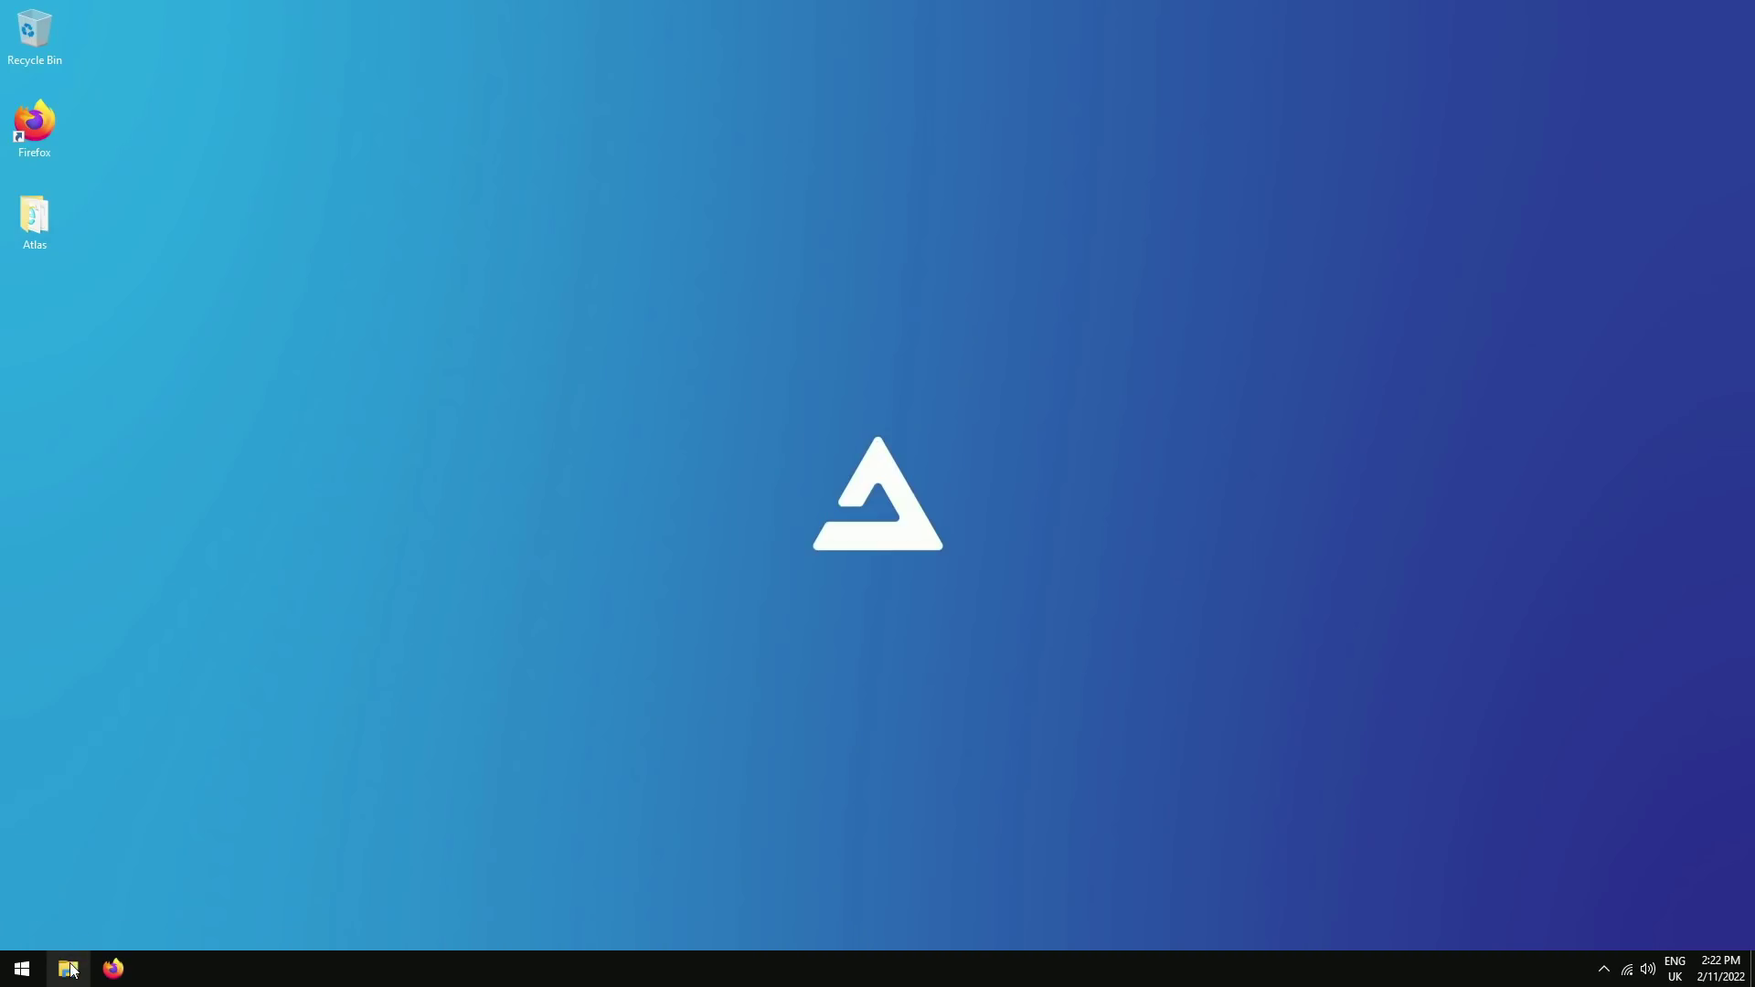
Open This PC's properties to review the About specifications and the activation page.
click(68, 968)
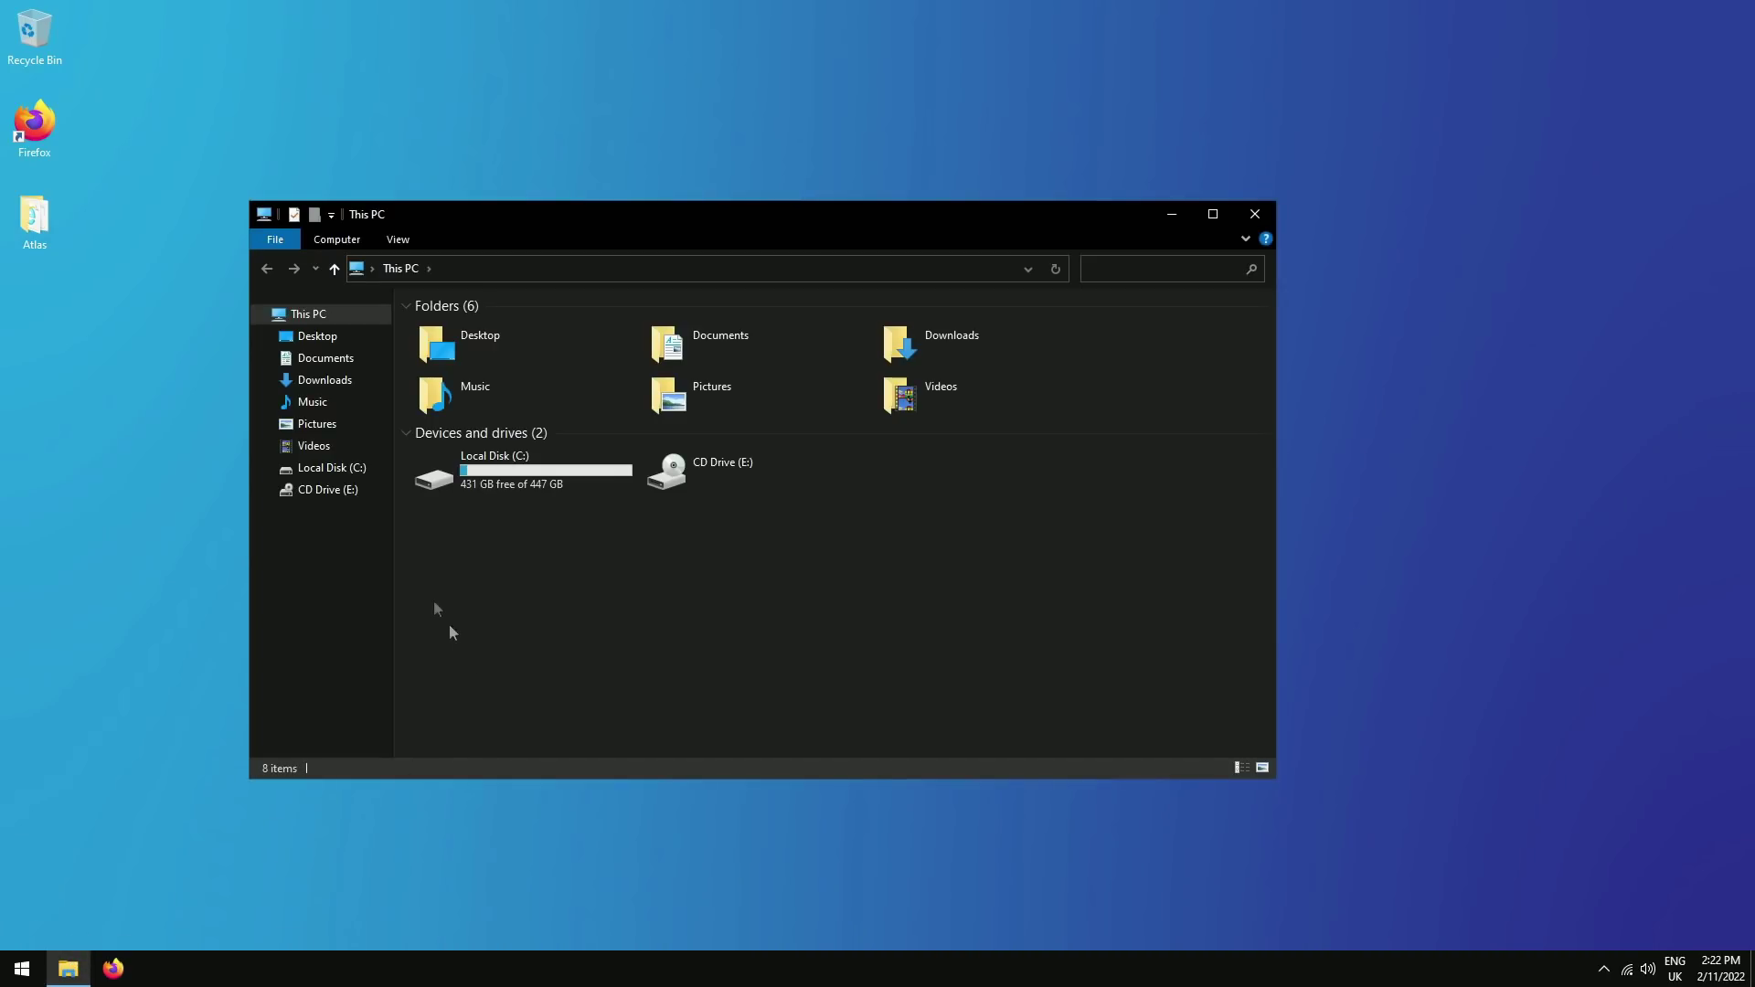
right_click(294, 320)
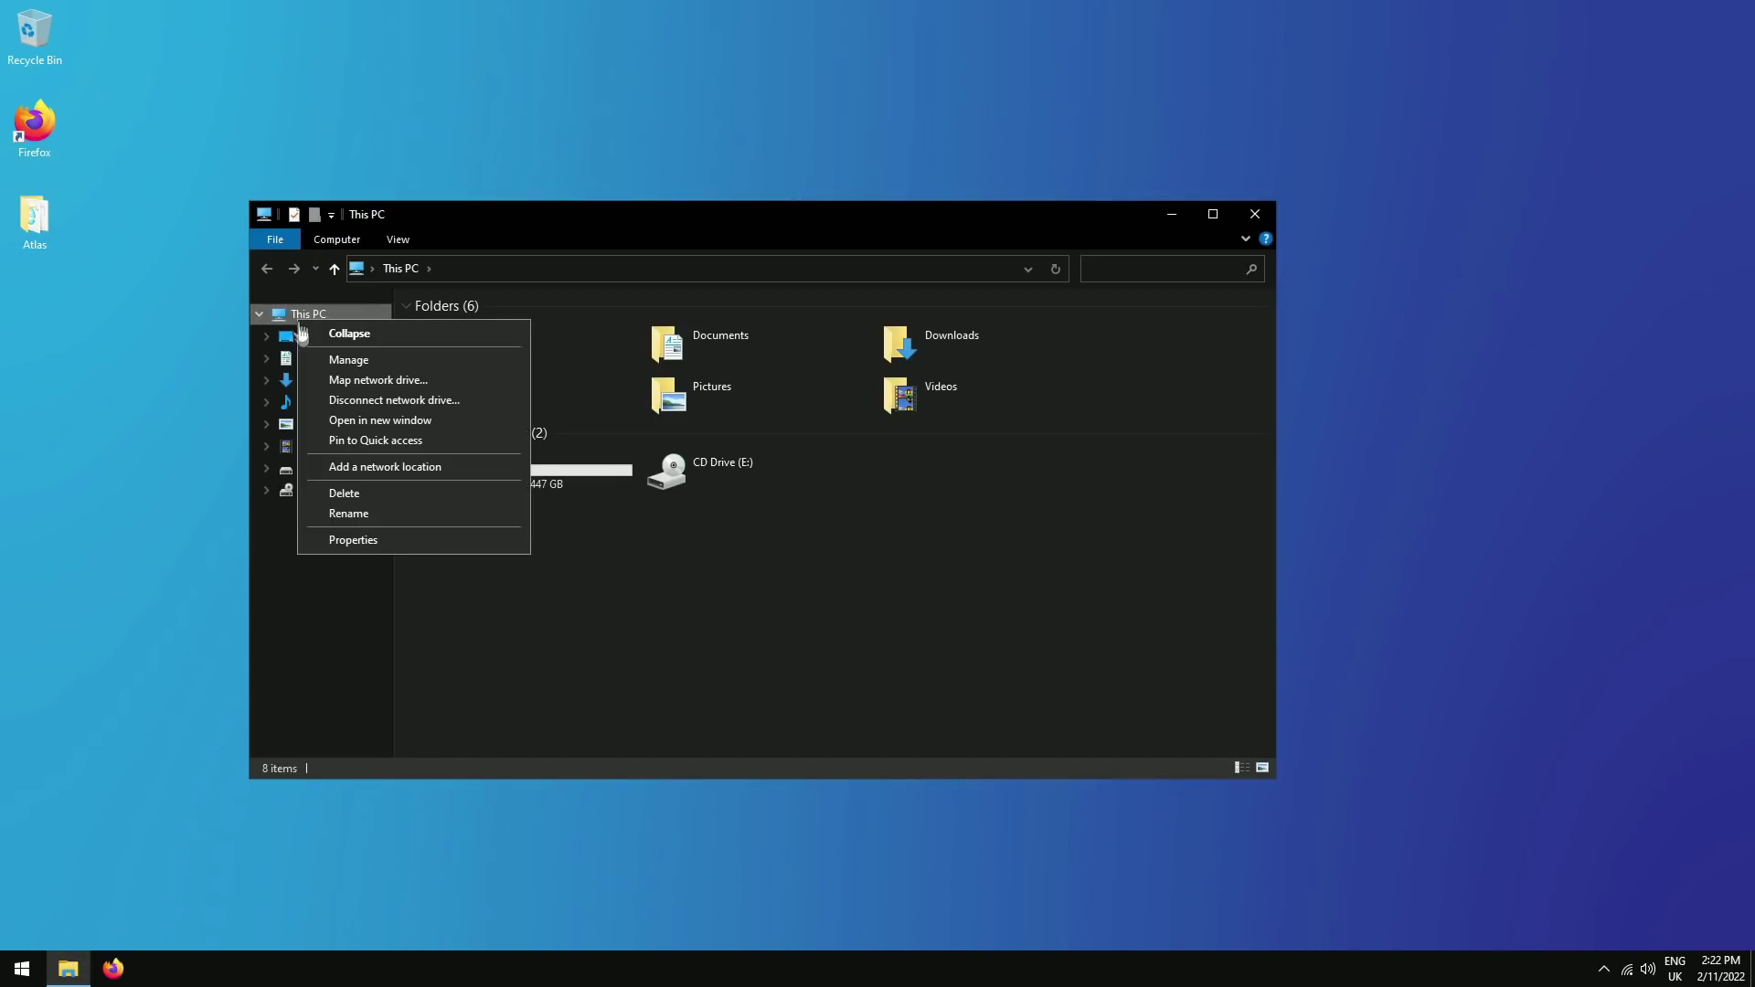
click(377, 539)
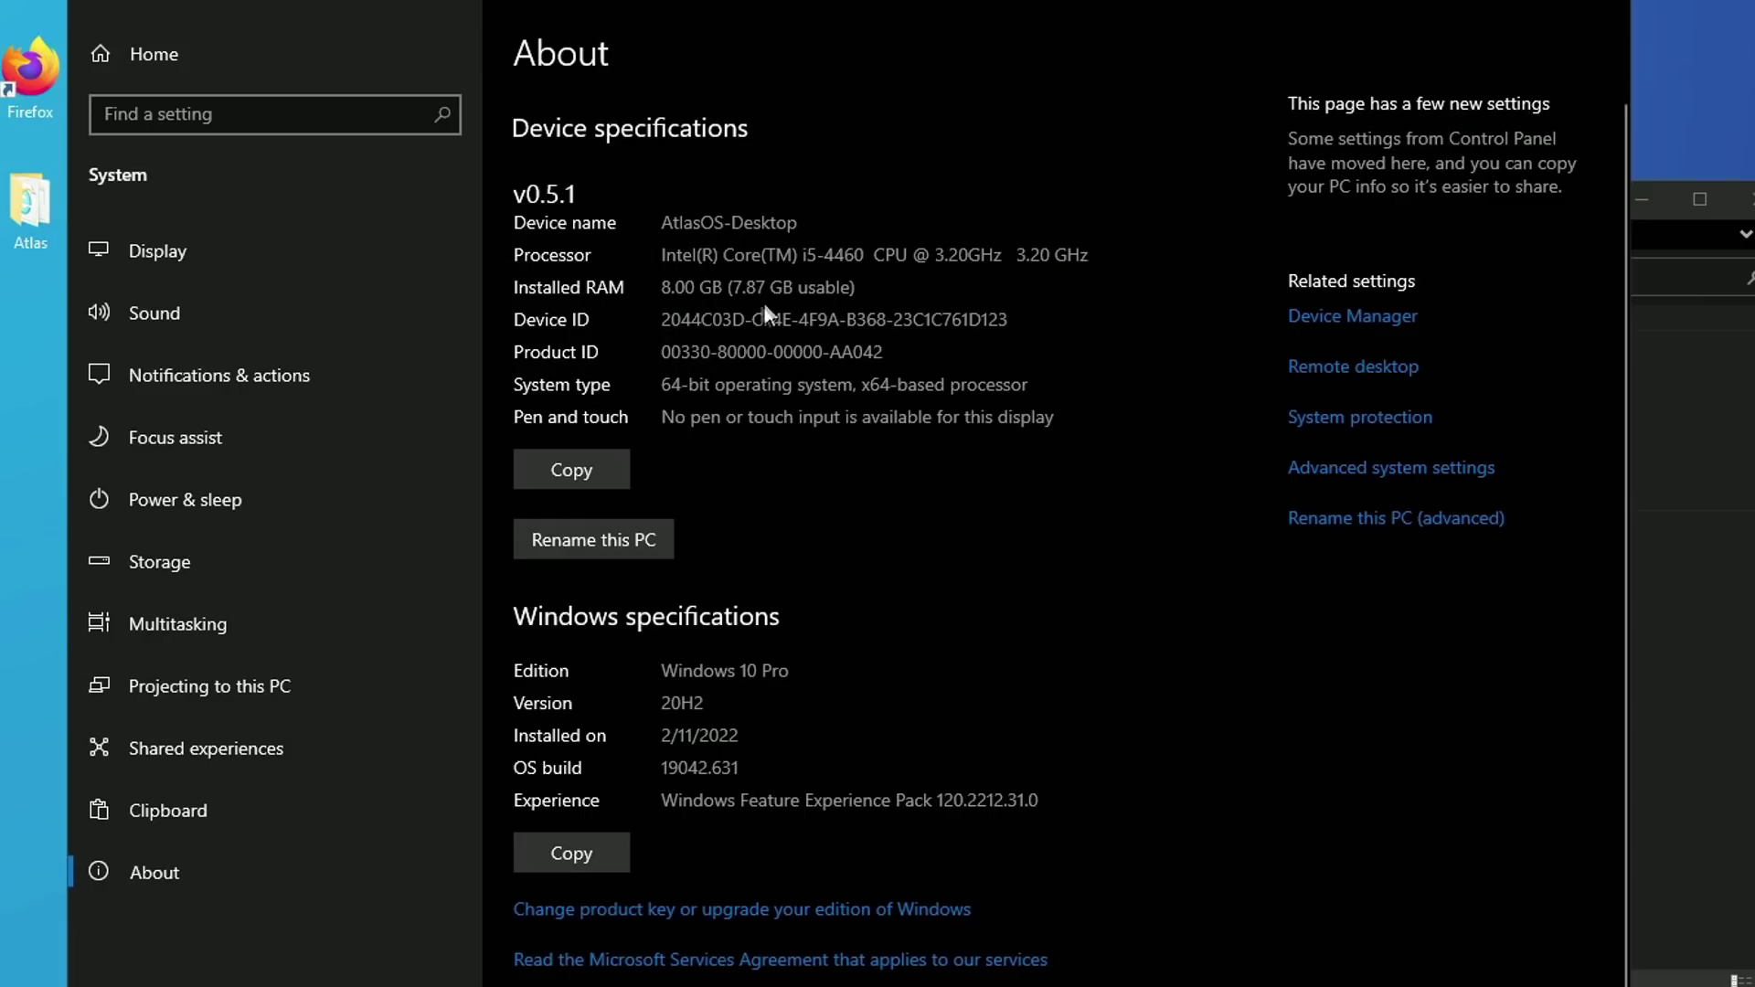
scroll(821, 422, down, 2)
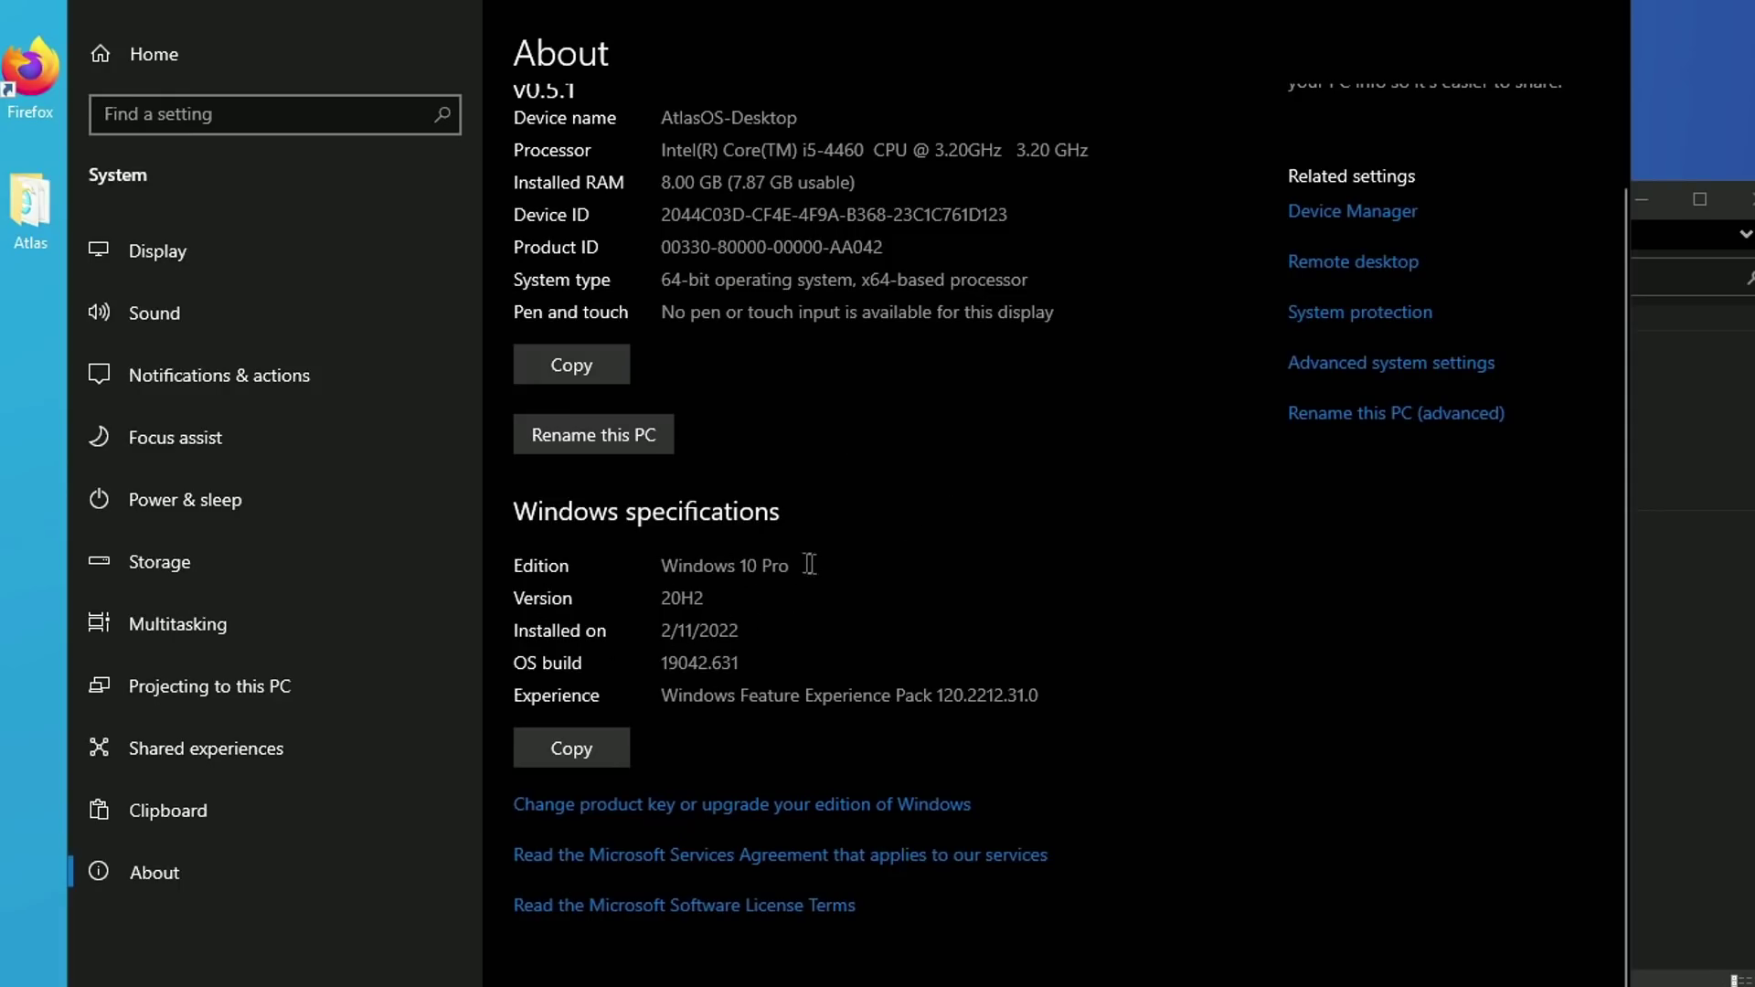
click(674, 806)
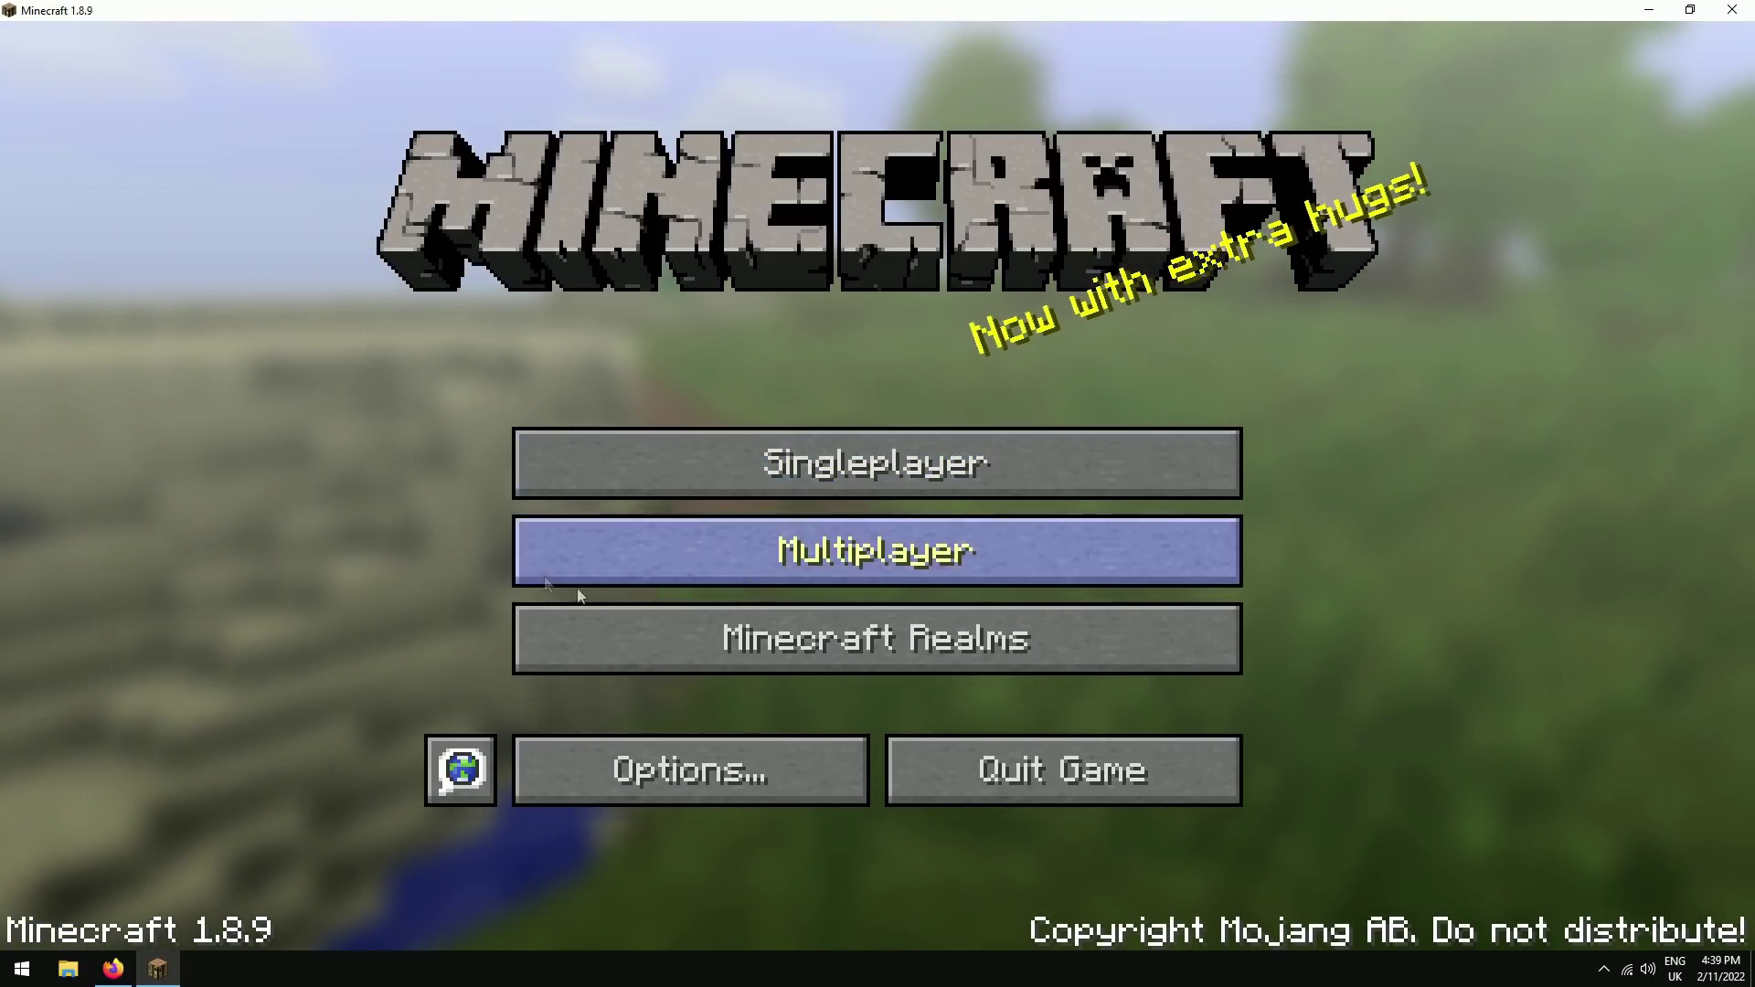
Set Minecraft's GUI Scale to Large in Video Settings.
click(637, 756)
click(582, 517)
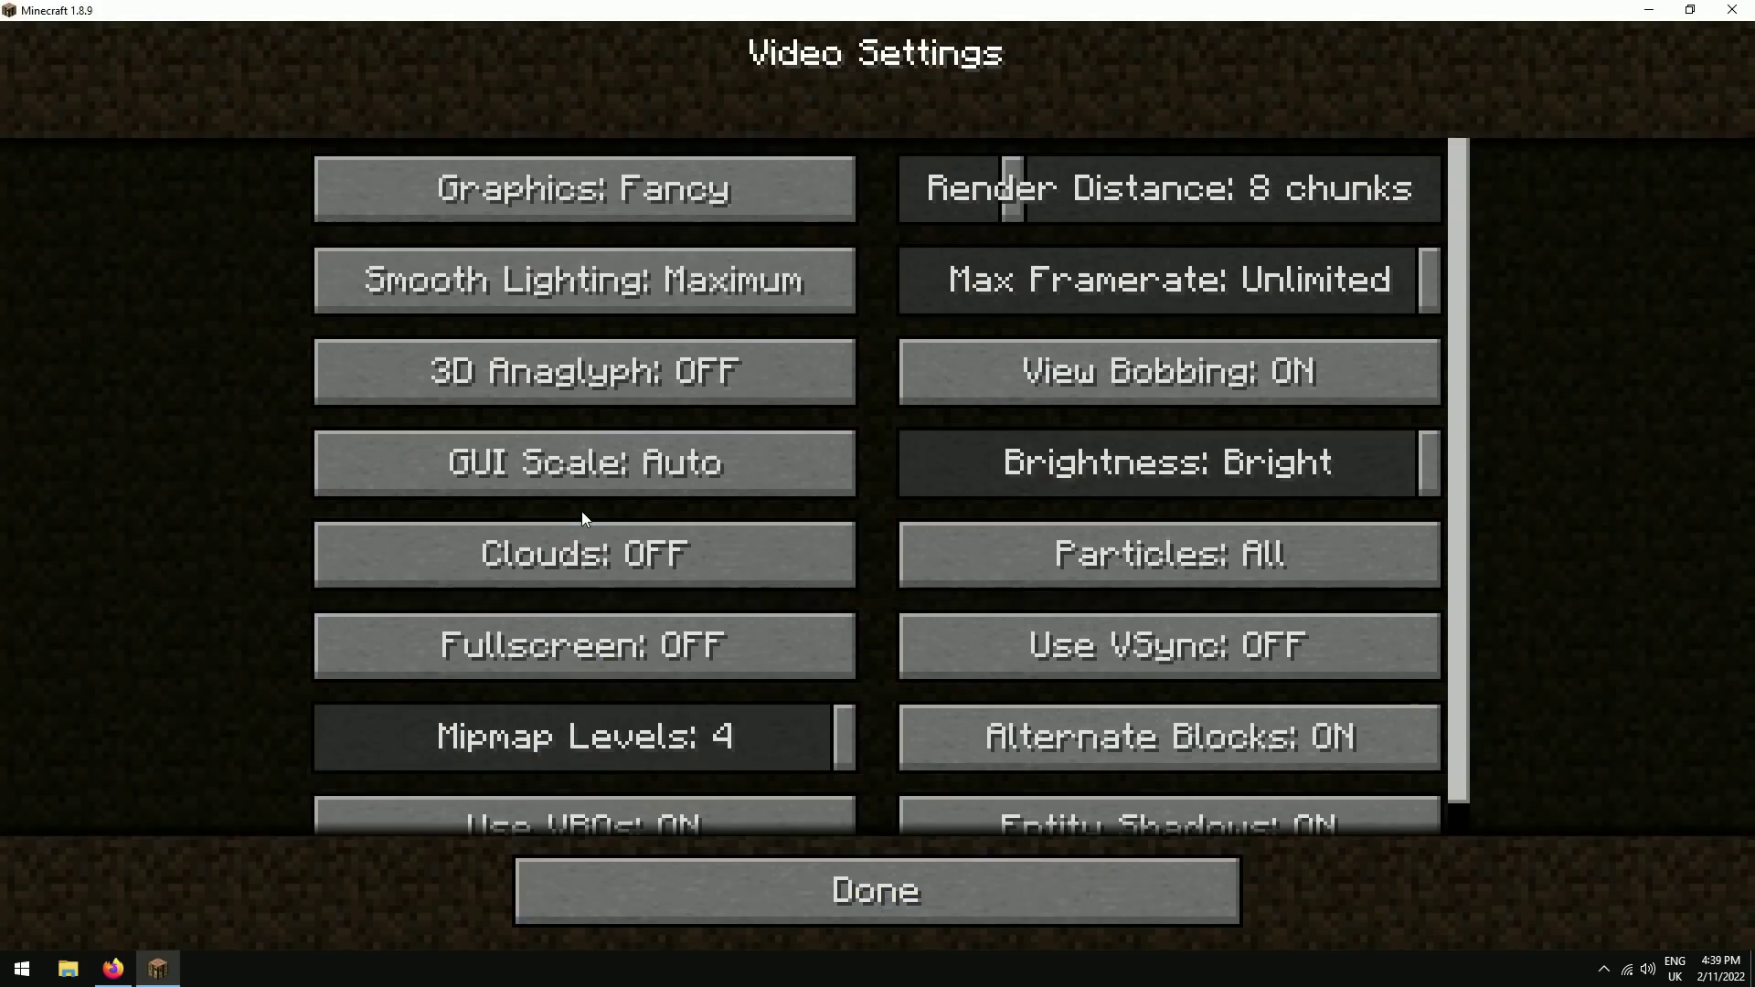
click(746, 464)
click(803, 130)
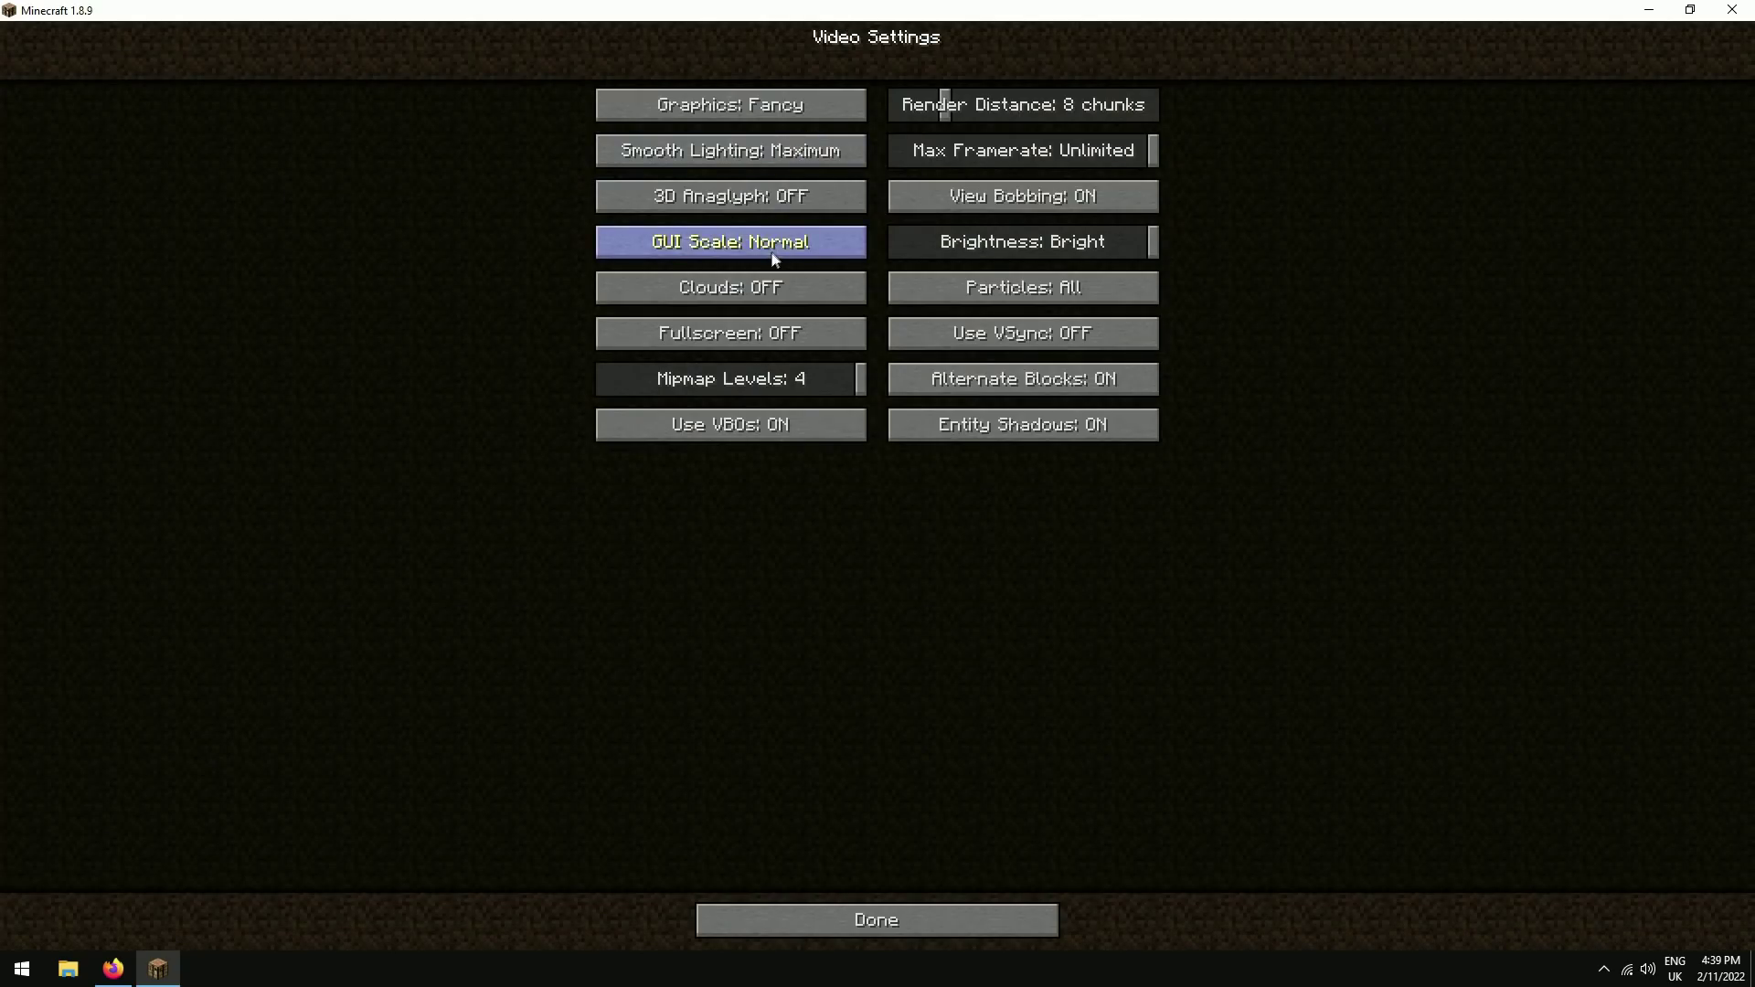
click(770, 247)
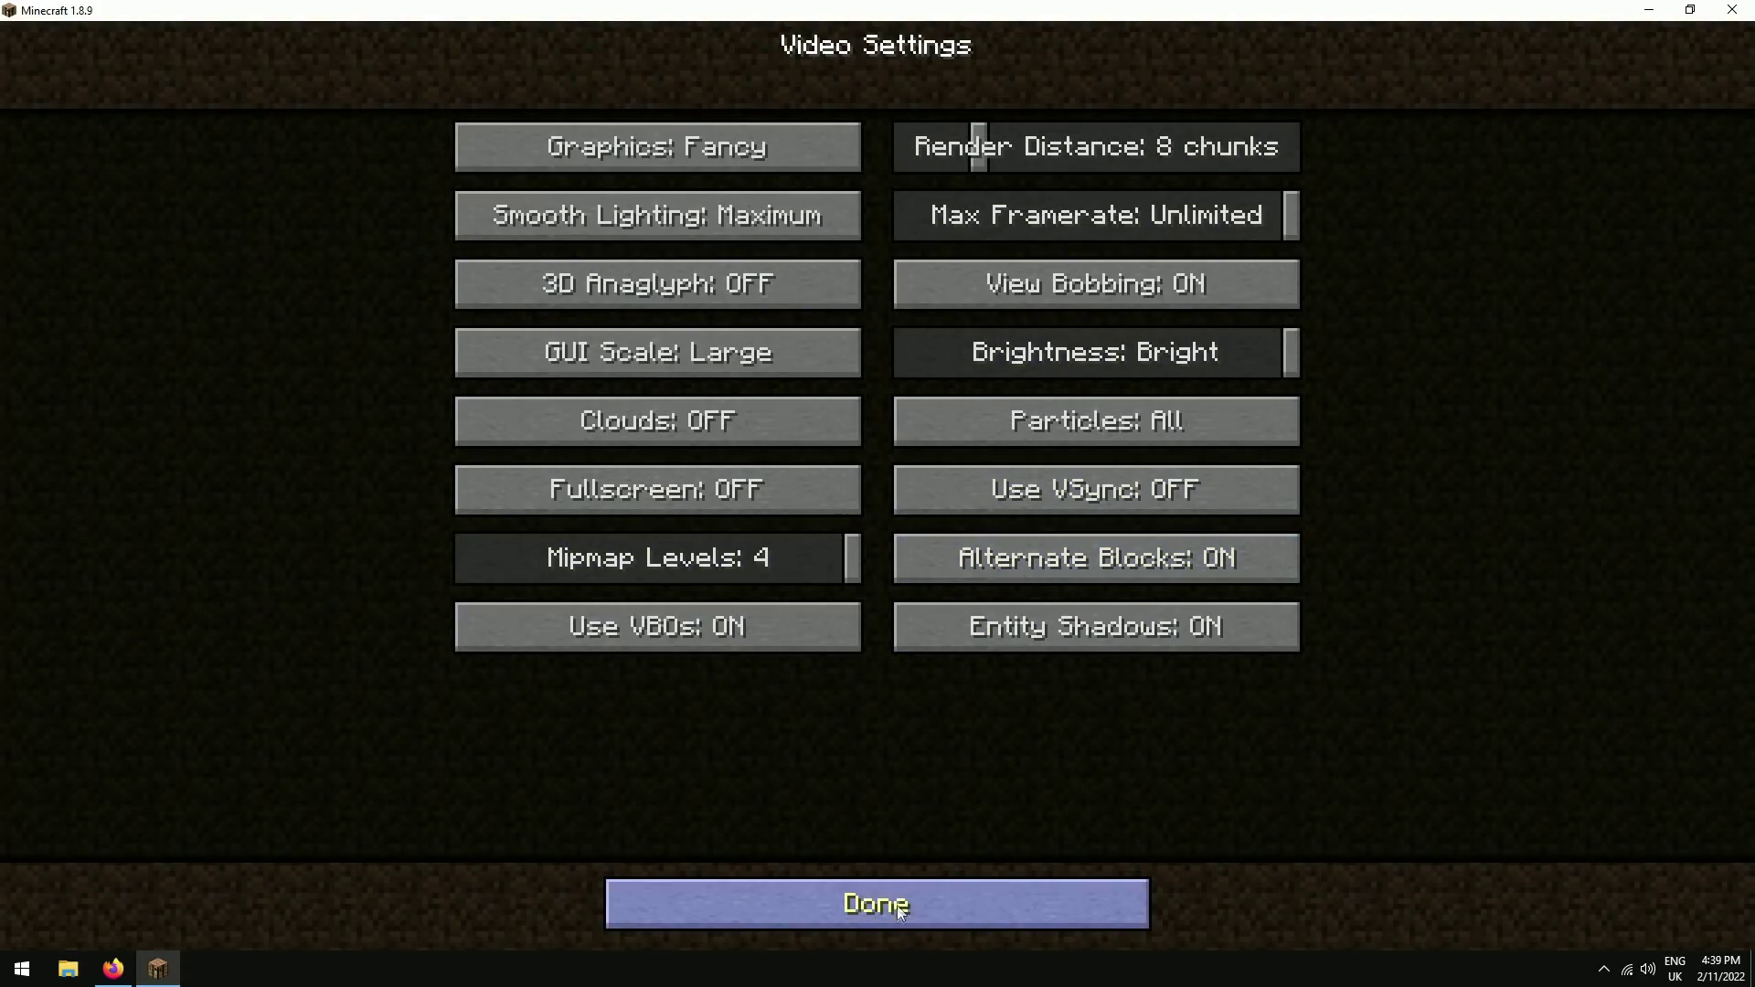
click(900, 912)
Return to the main menu and load the New World singleplayer world.
click(862, 651)
click(860, 408)
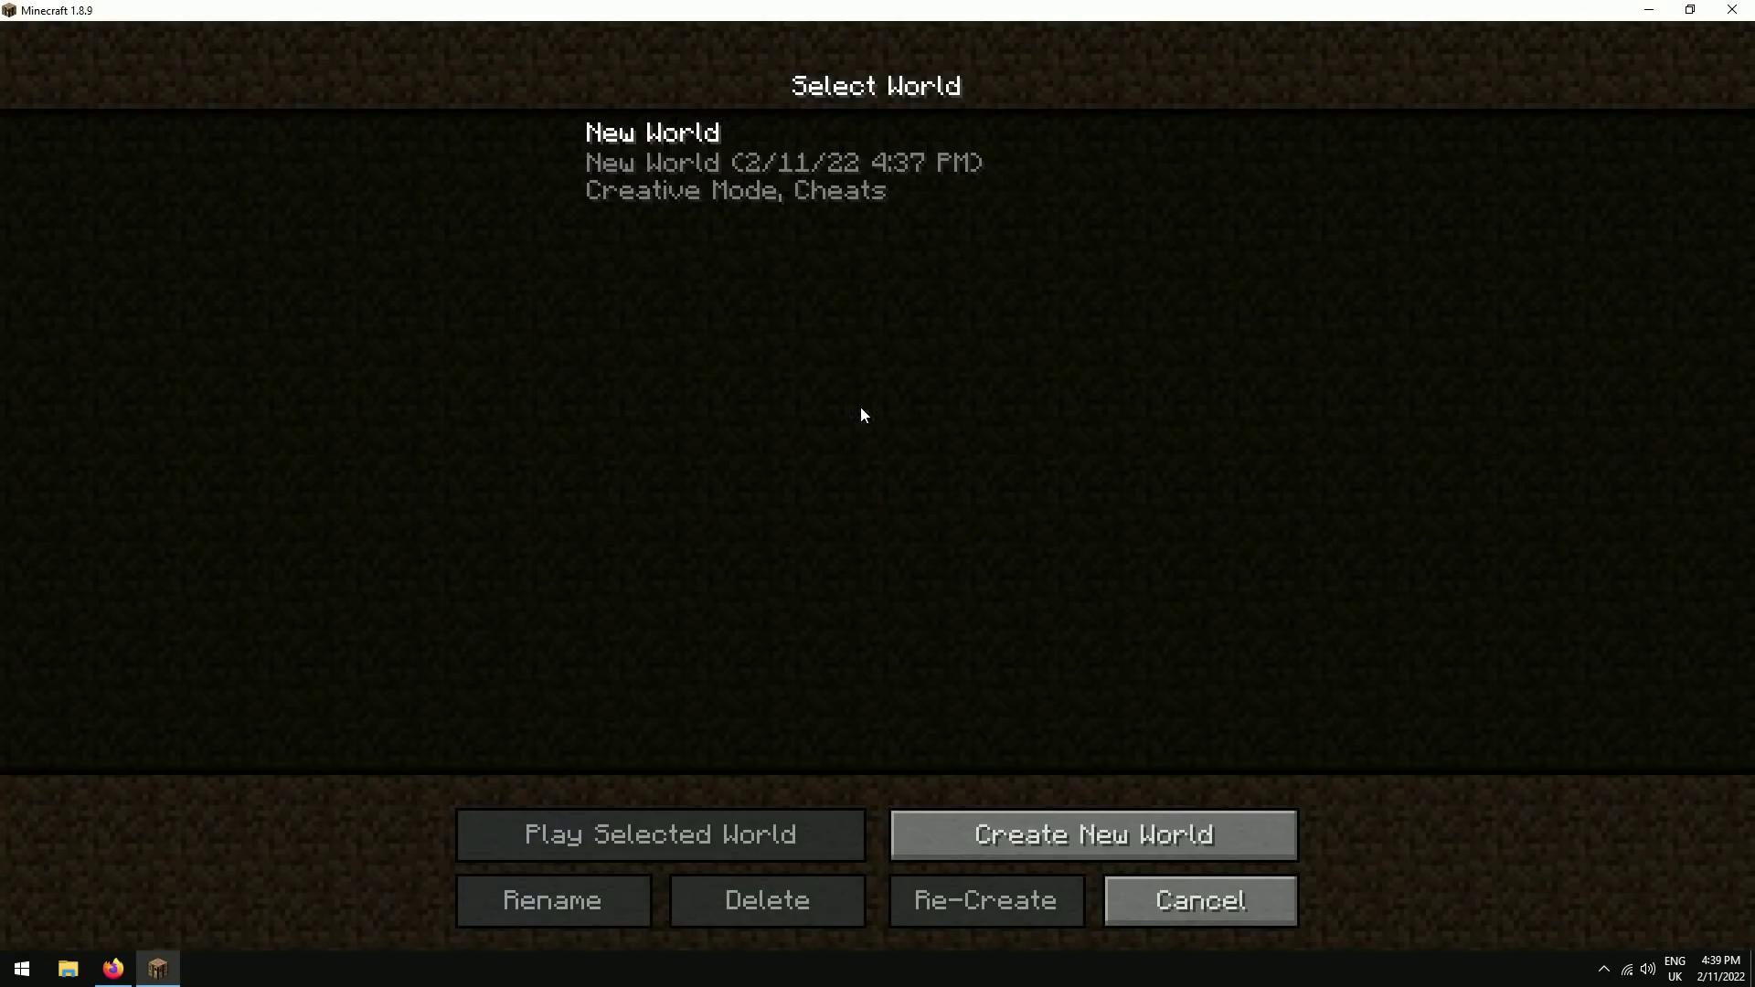
double_click(748, 169)
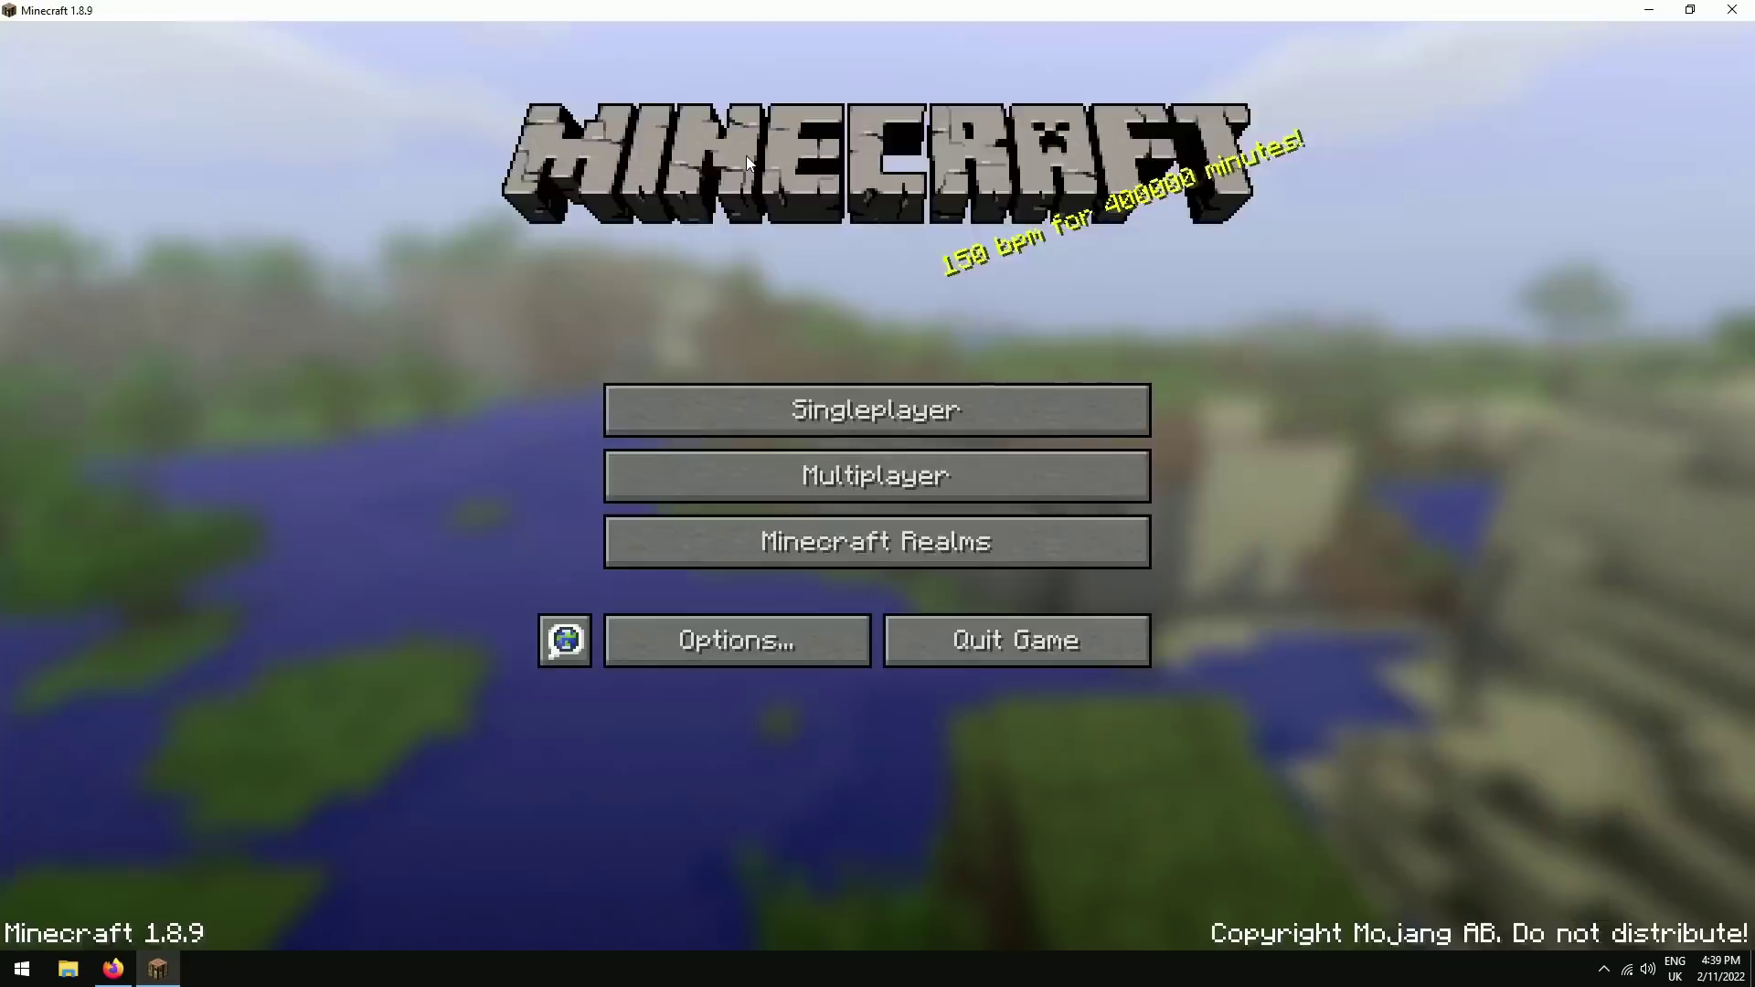
Turn on the F3 FPS overlay and fly over water and a mountain, landing on forest grass.
key(w)
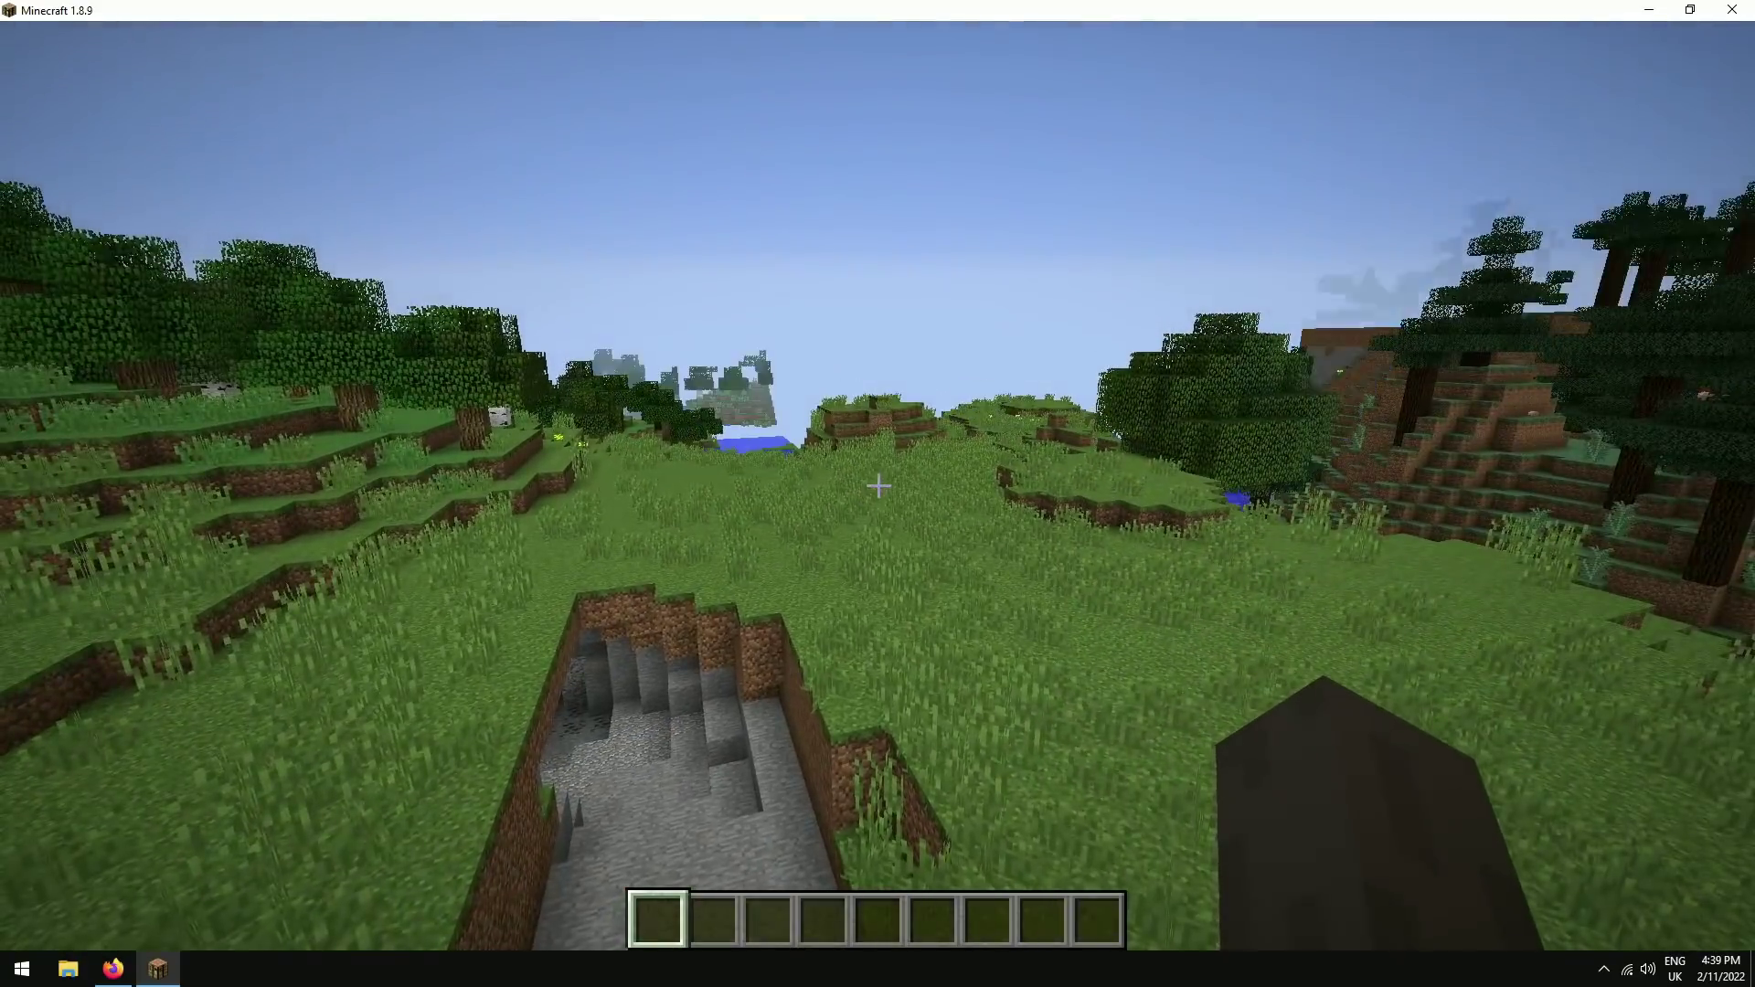
key(F3)
key(w)
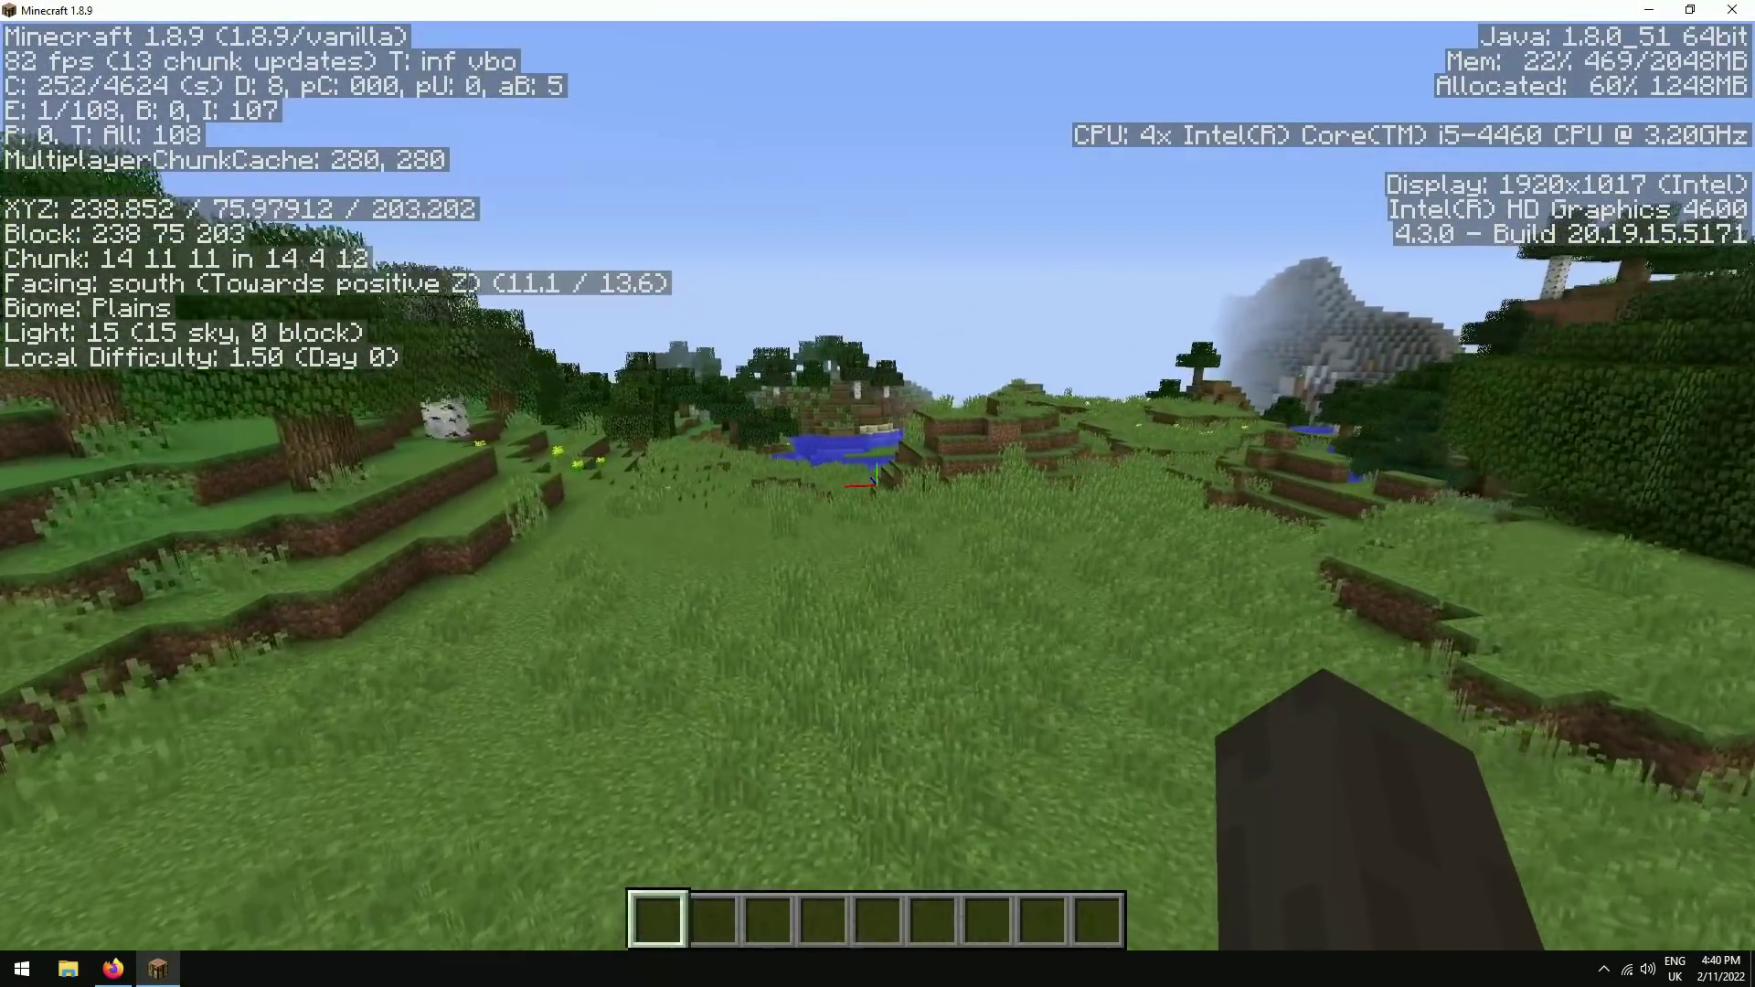
key(w)
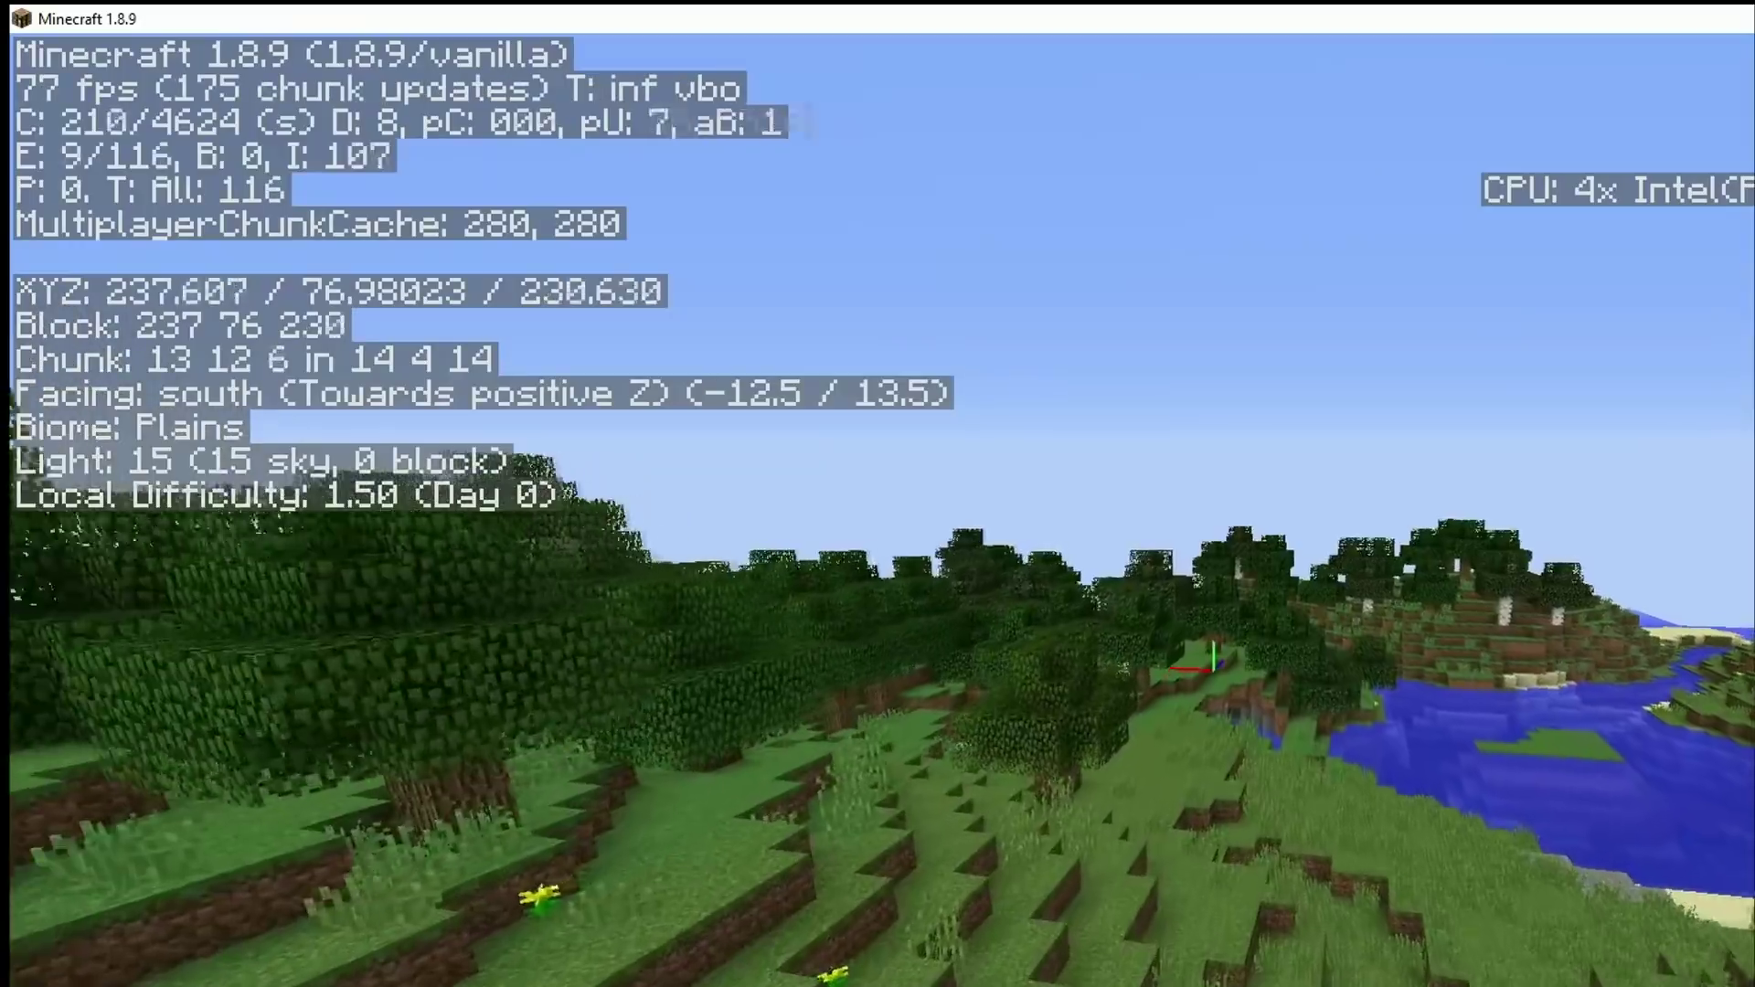
key(w)
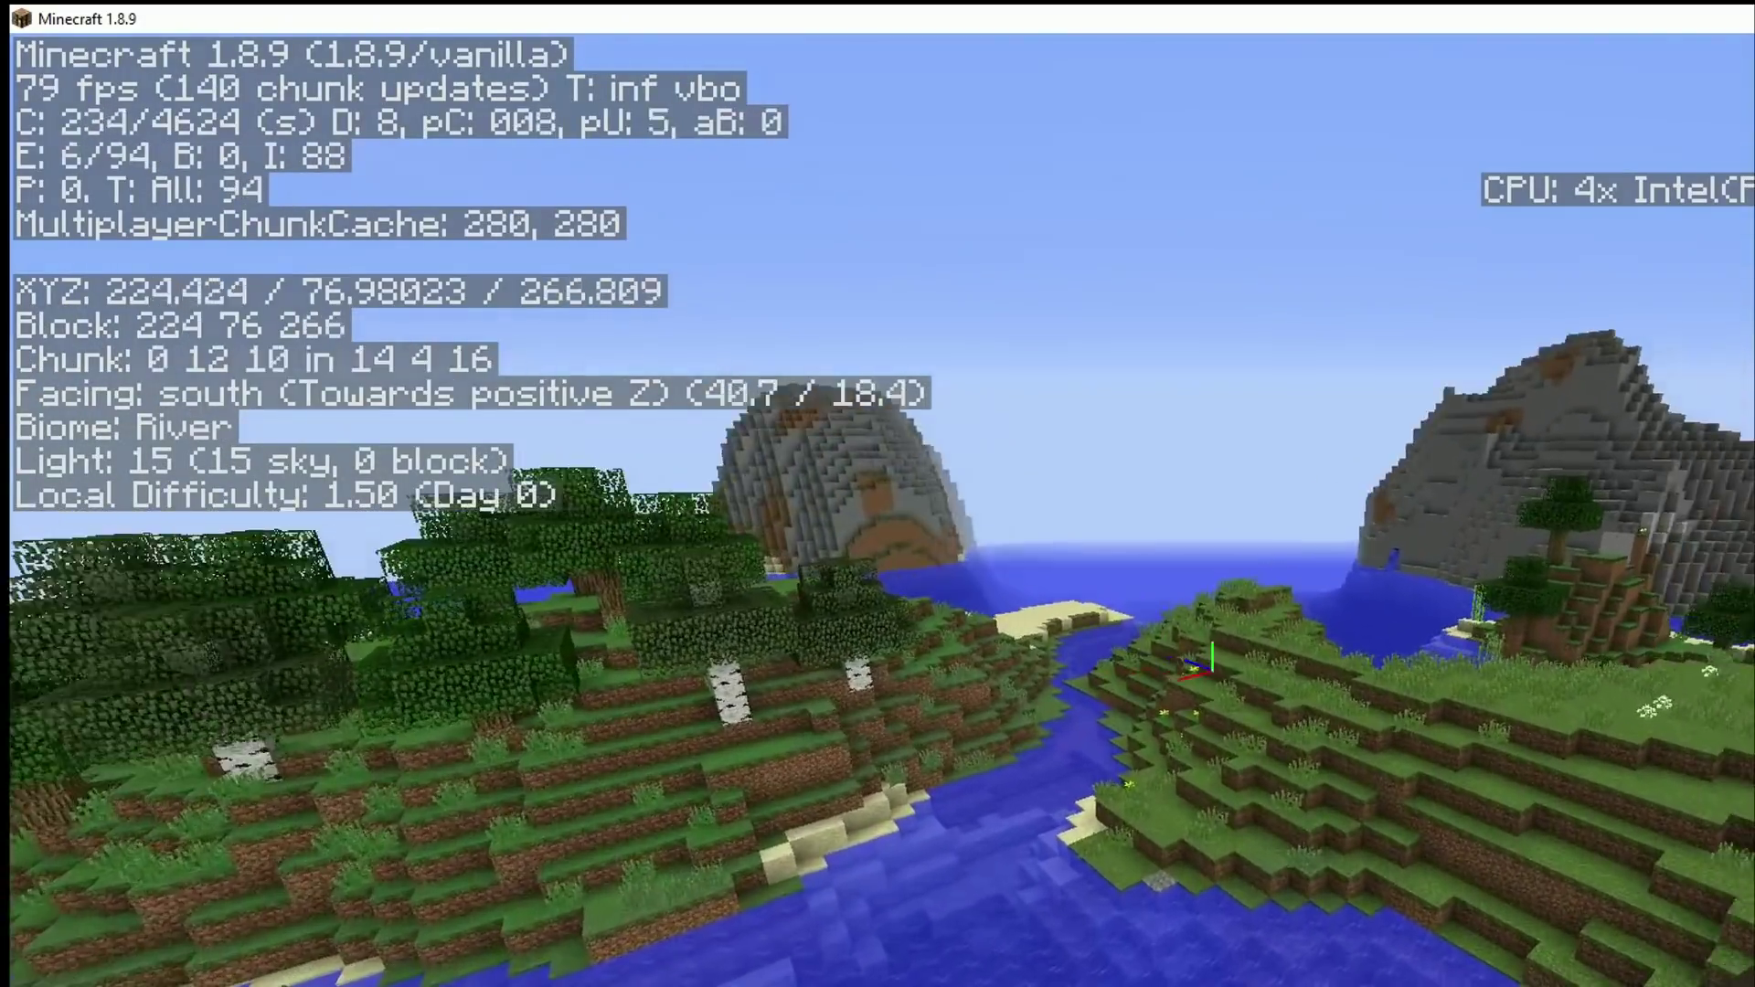
key(w)
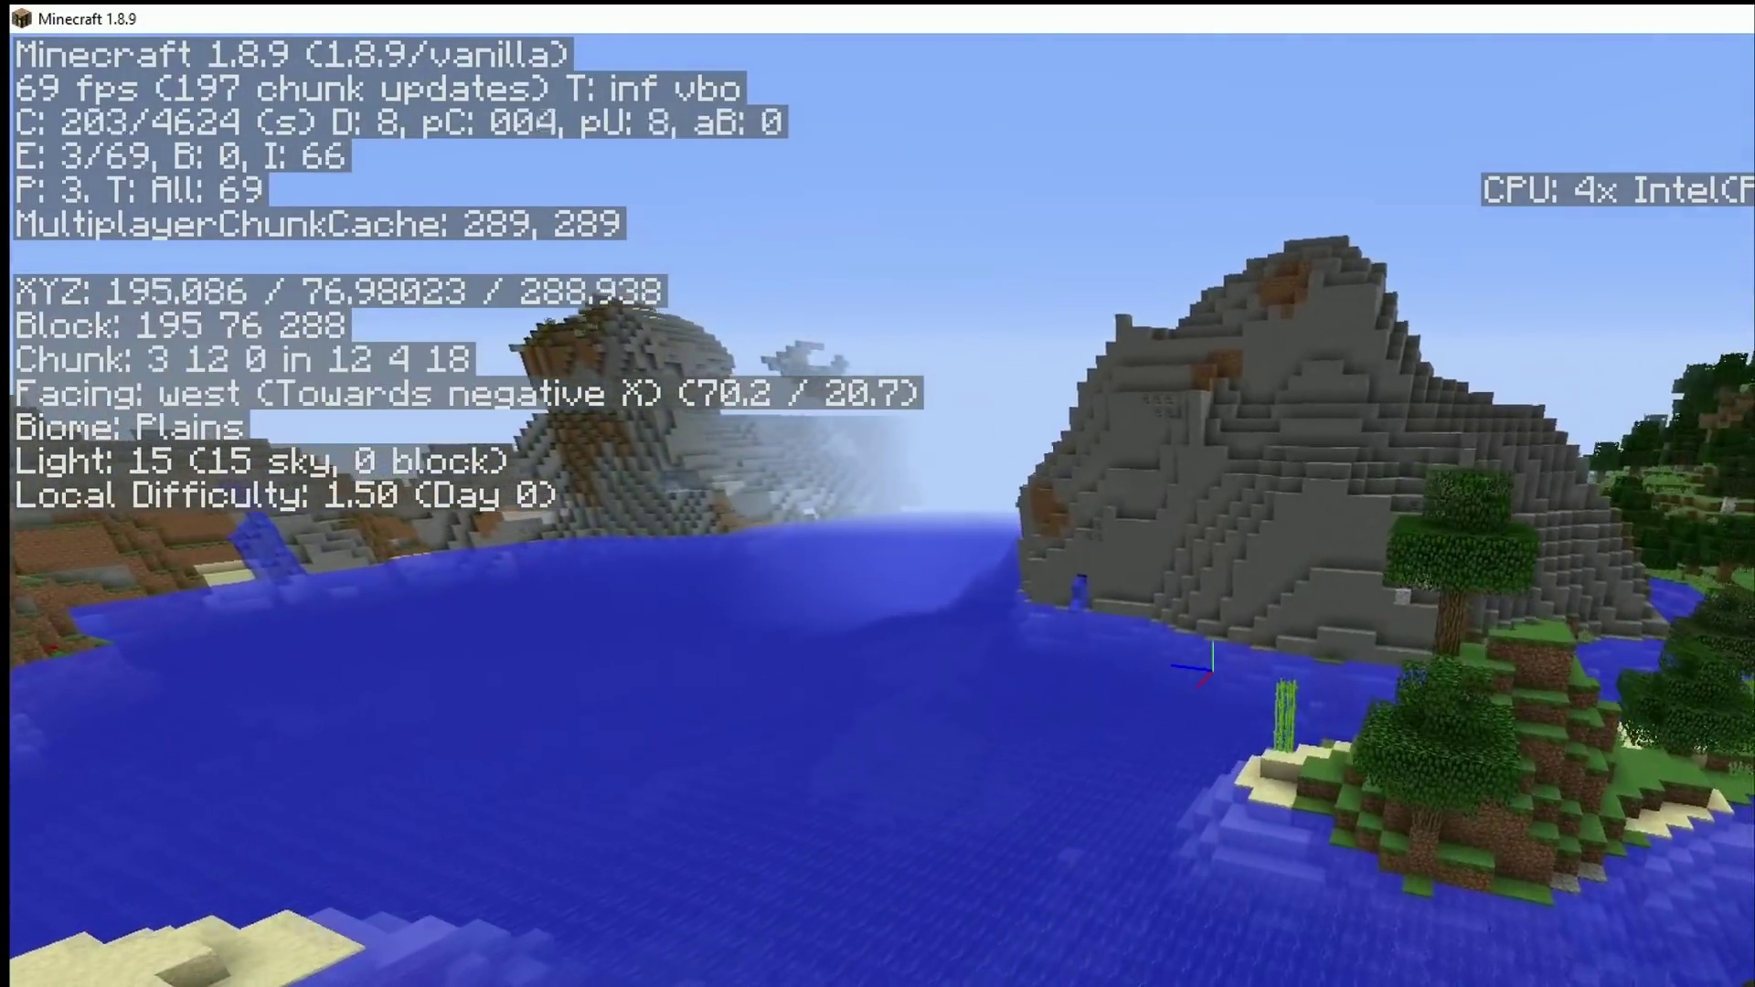
key(w)
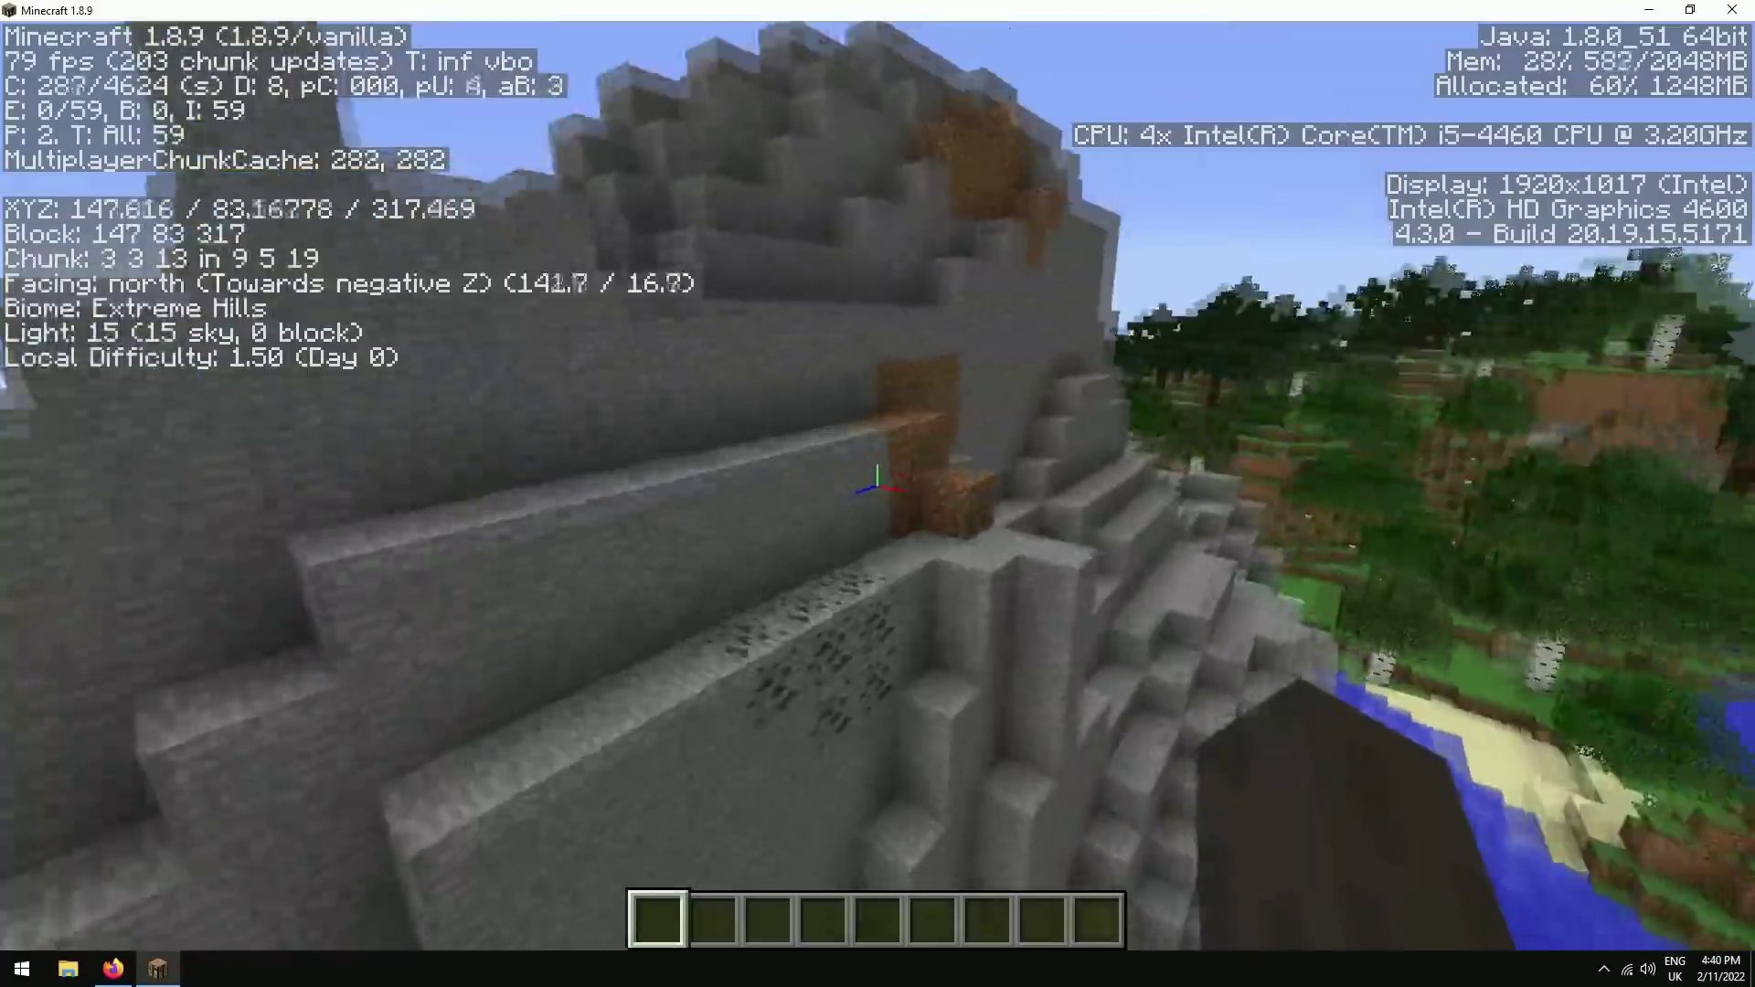
key(w)
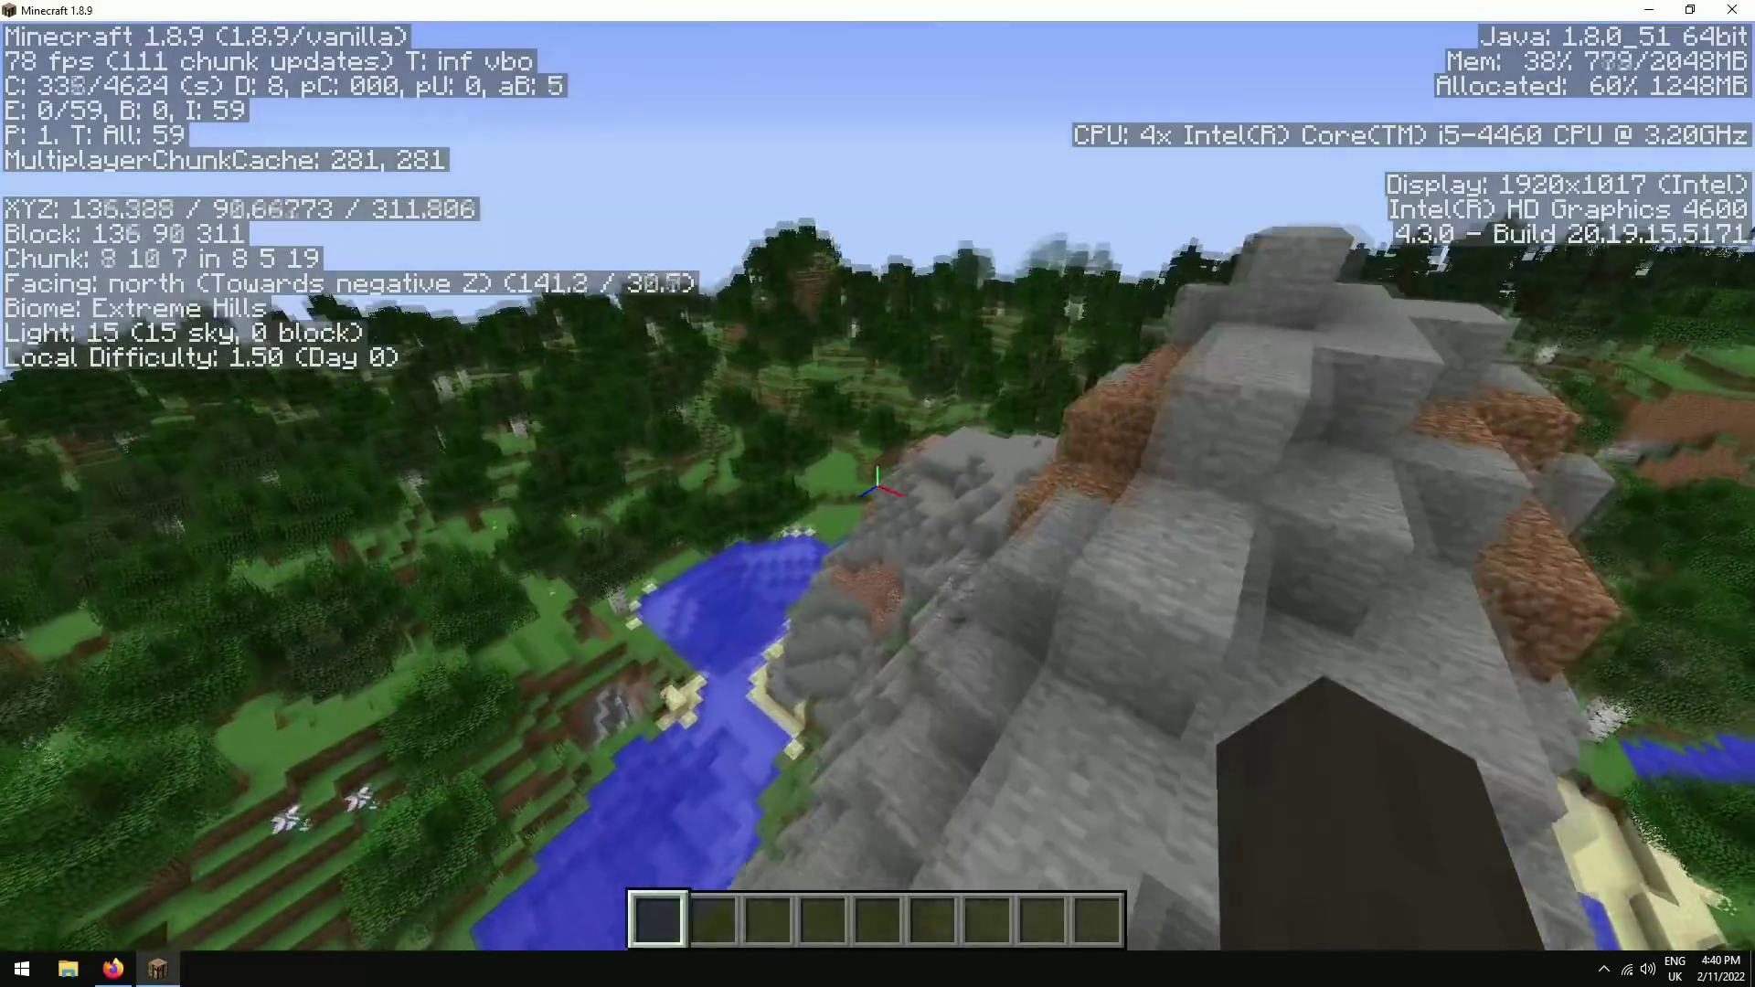
key(w)
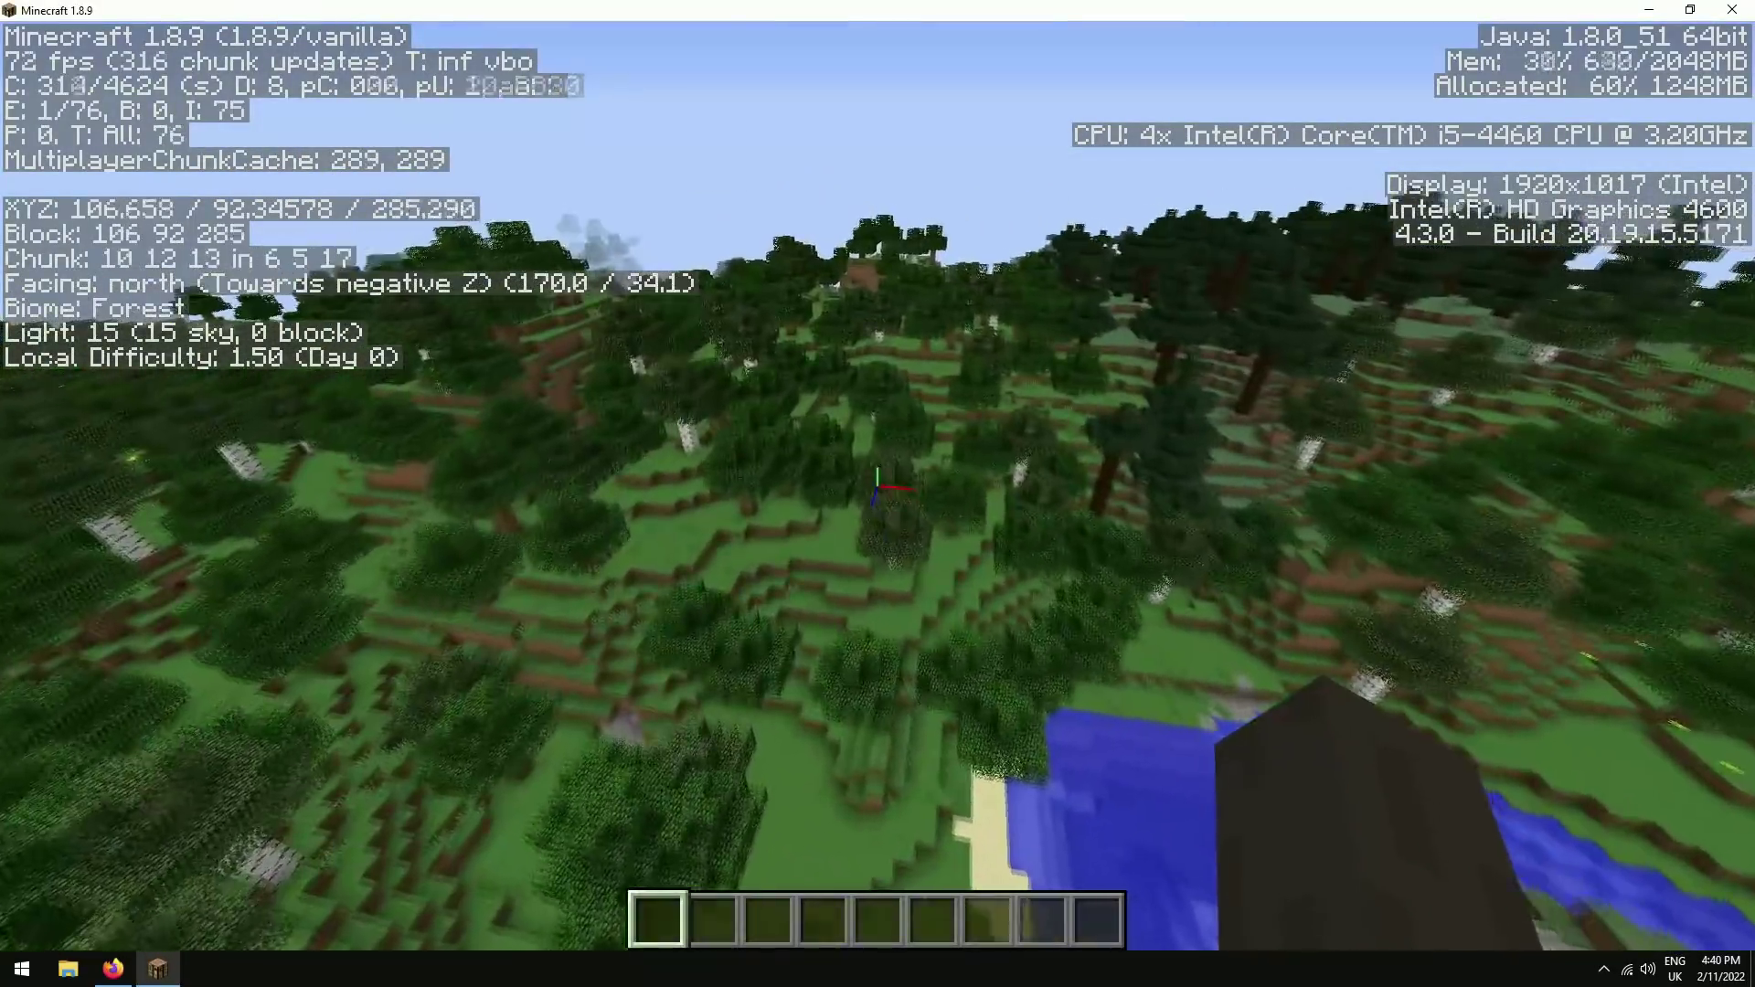
key(space)
key(space)
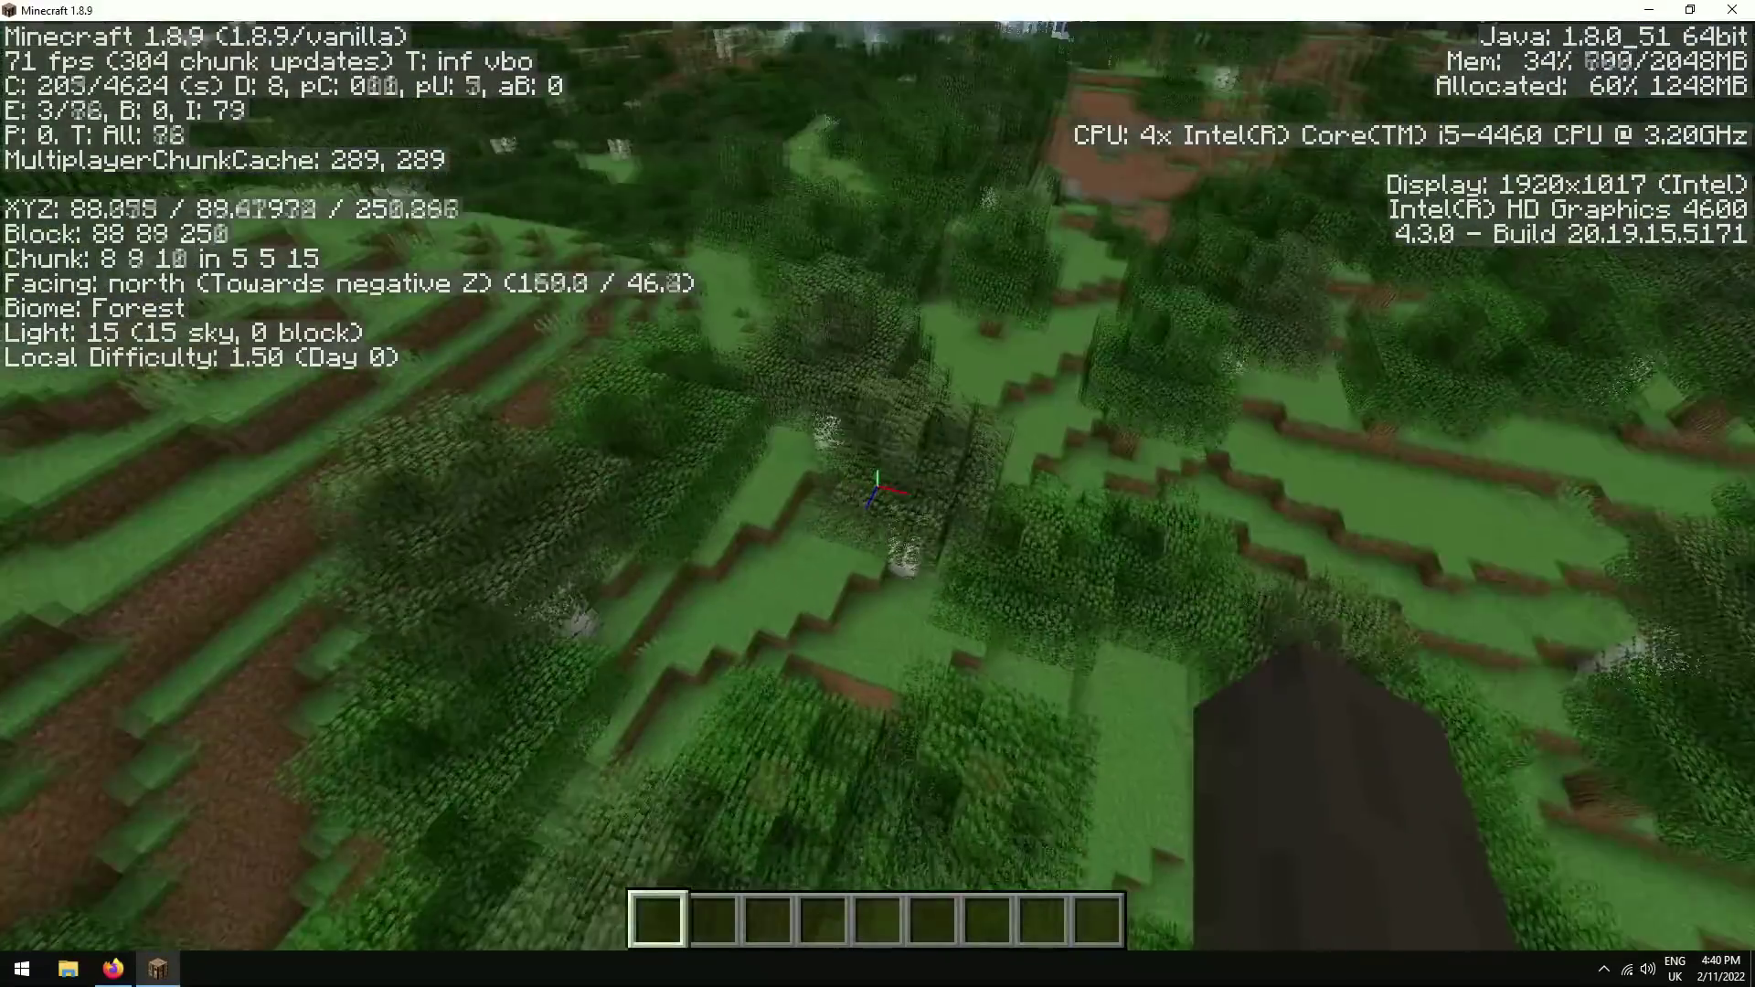
Fly over the taiga hills and river down to the plains, then open the creative inventory.
key(w)
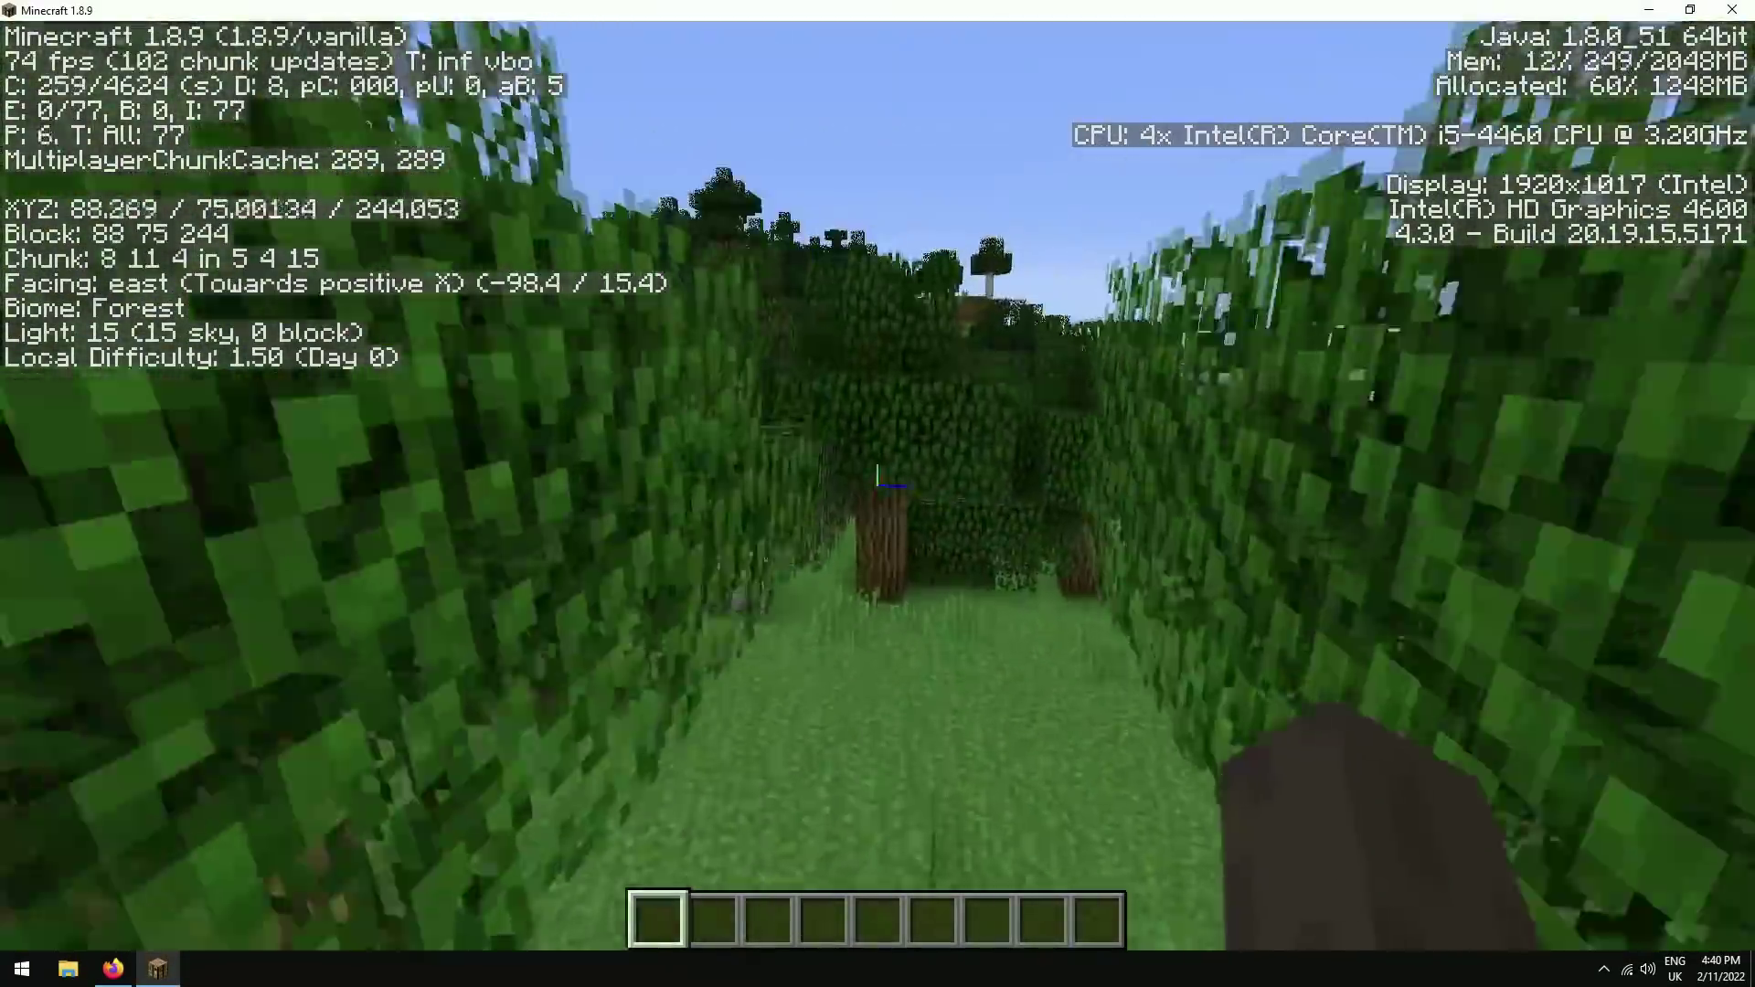
key(space)
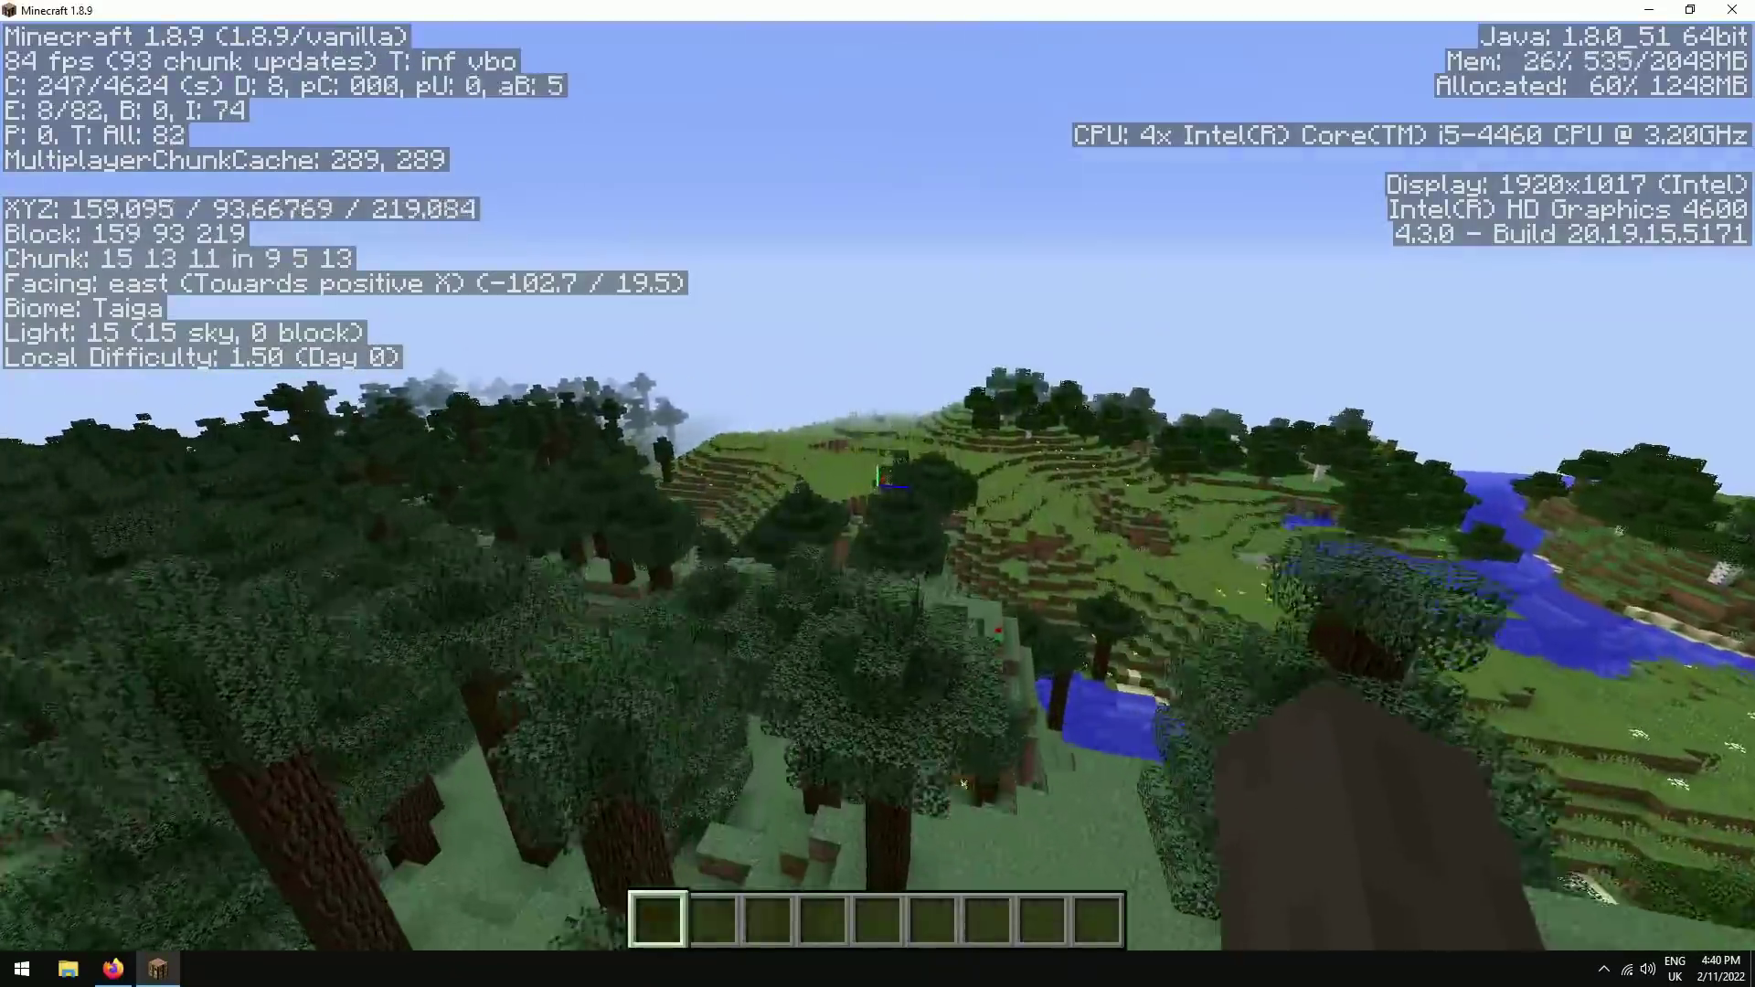
key(w)
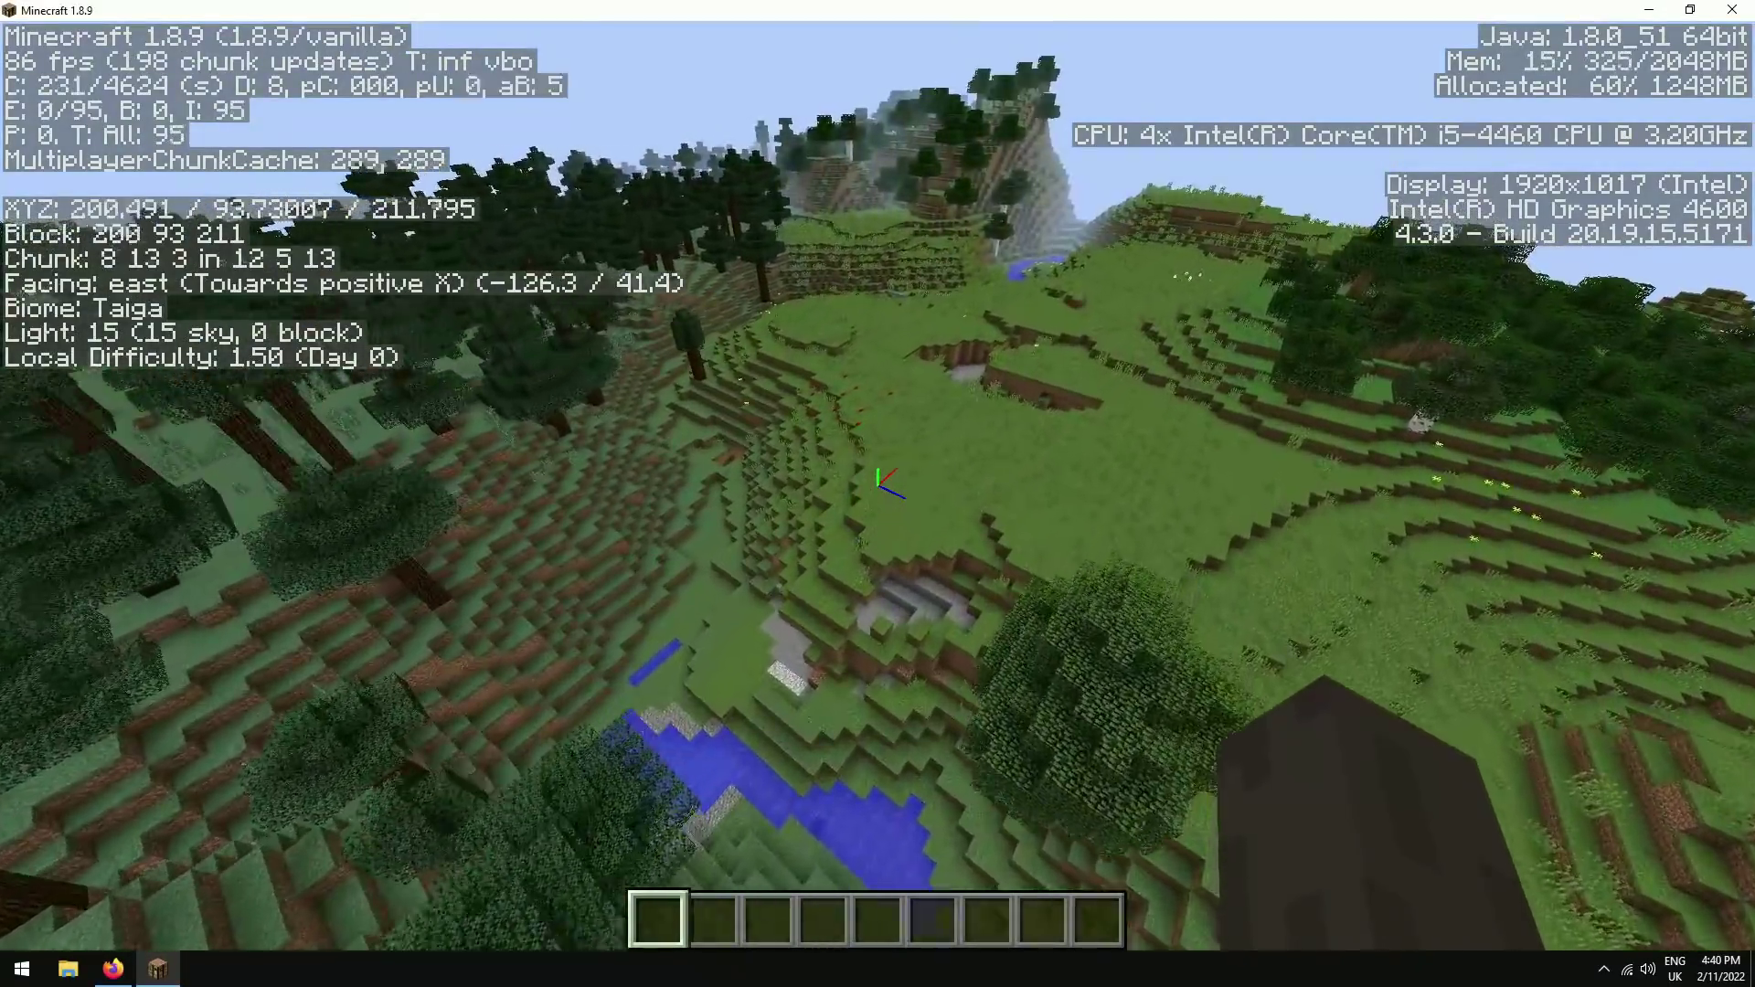
key(w)
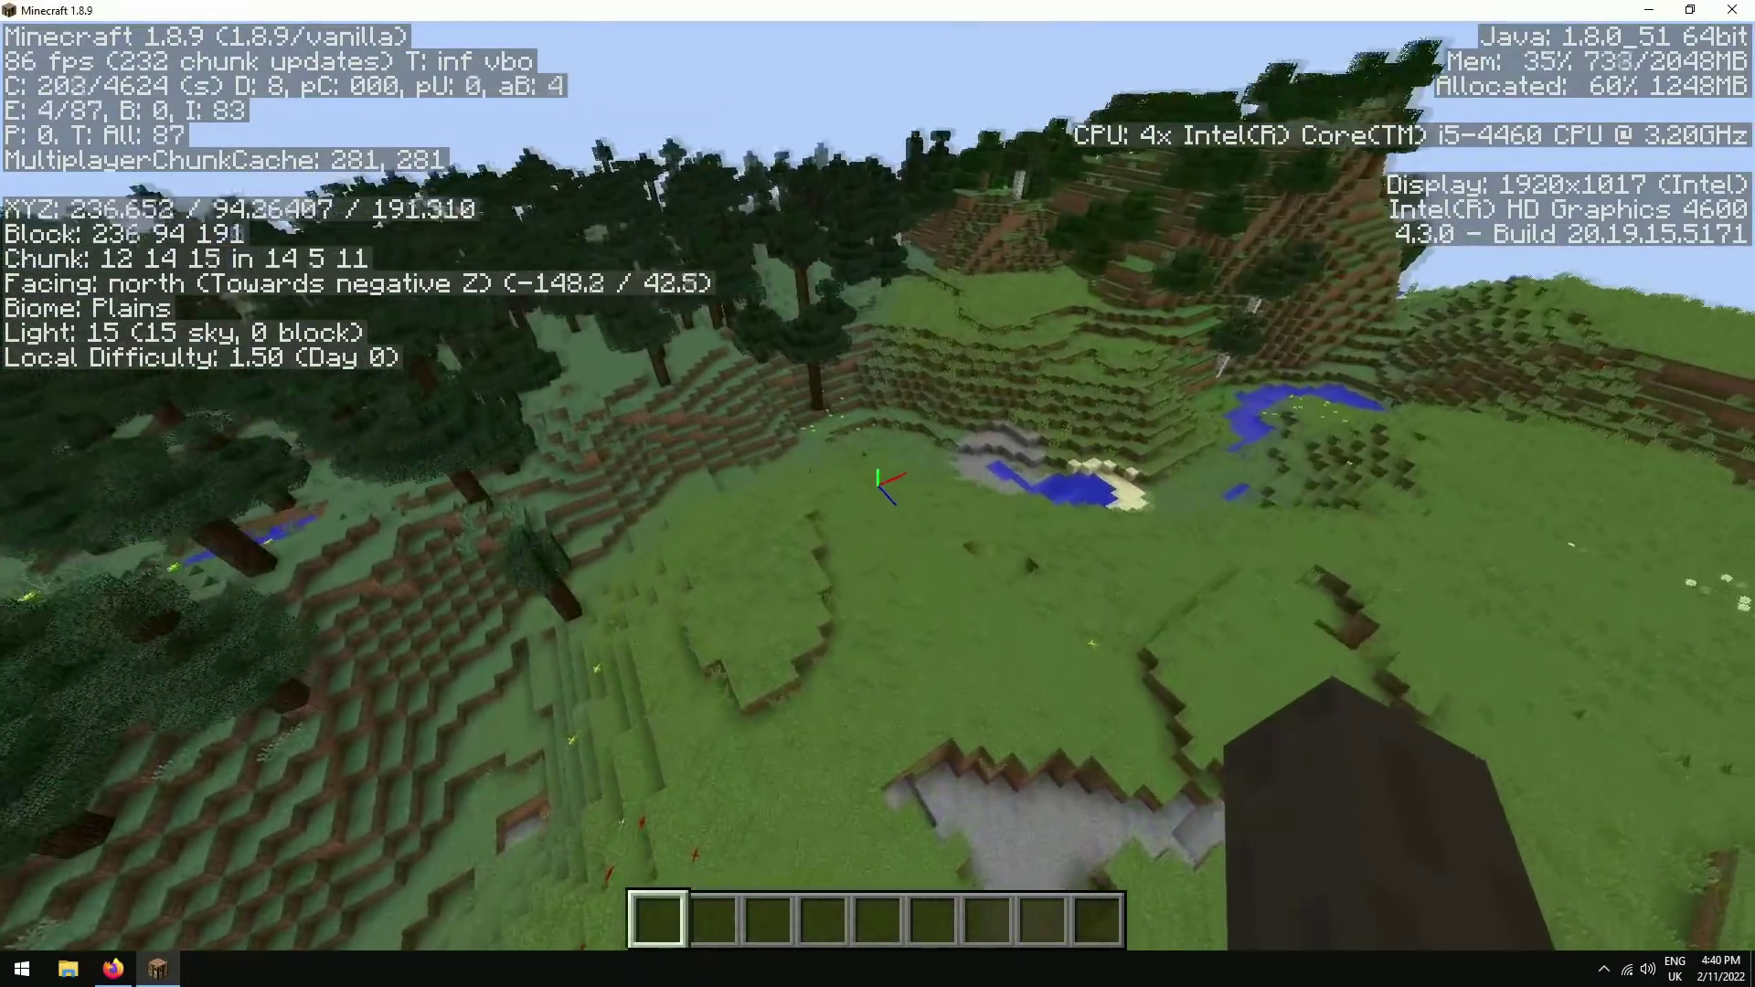
key(w)
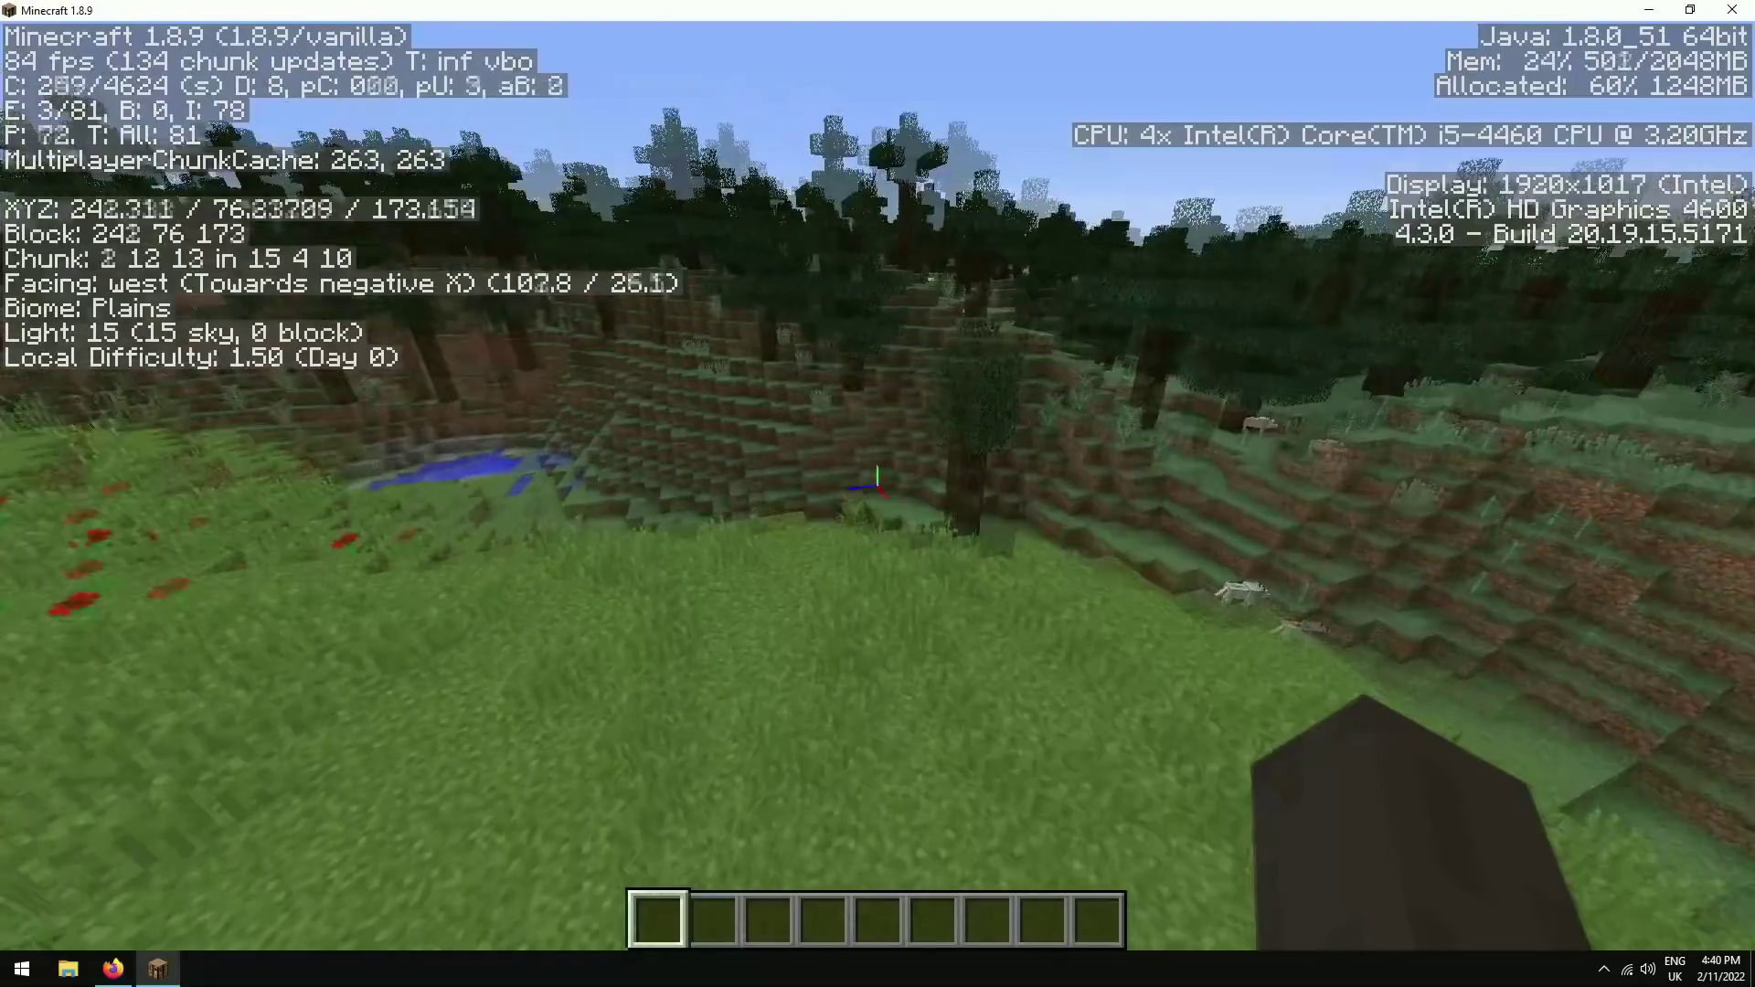
key(e)
right_click(831, 978)
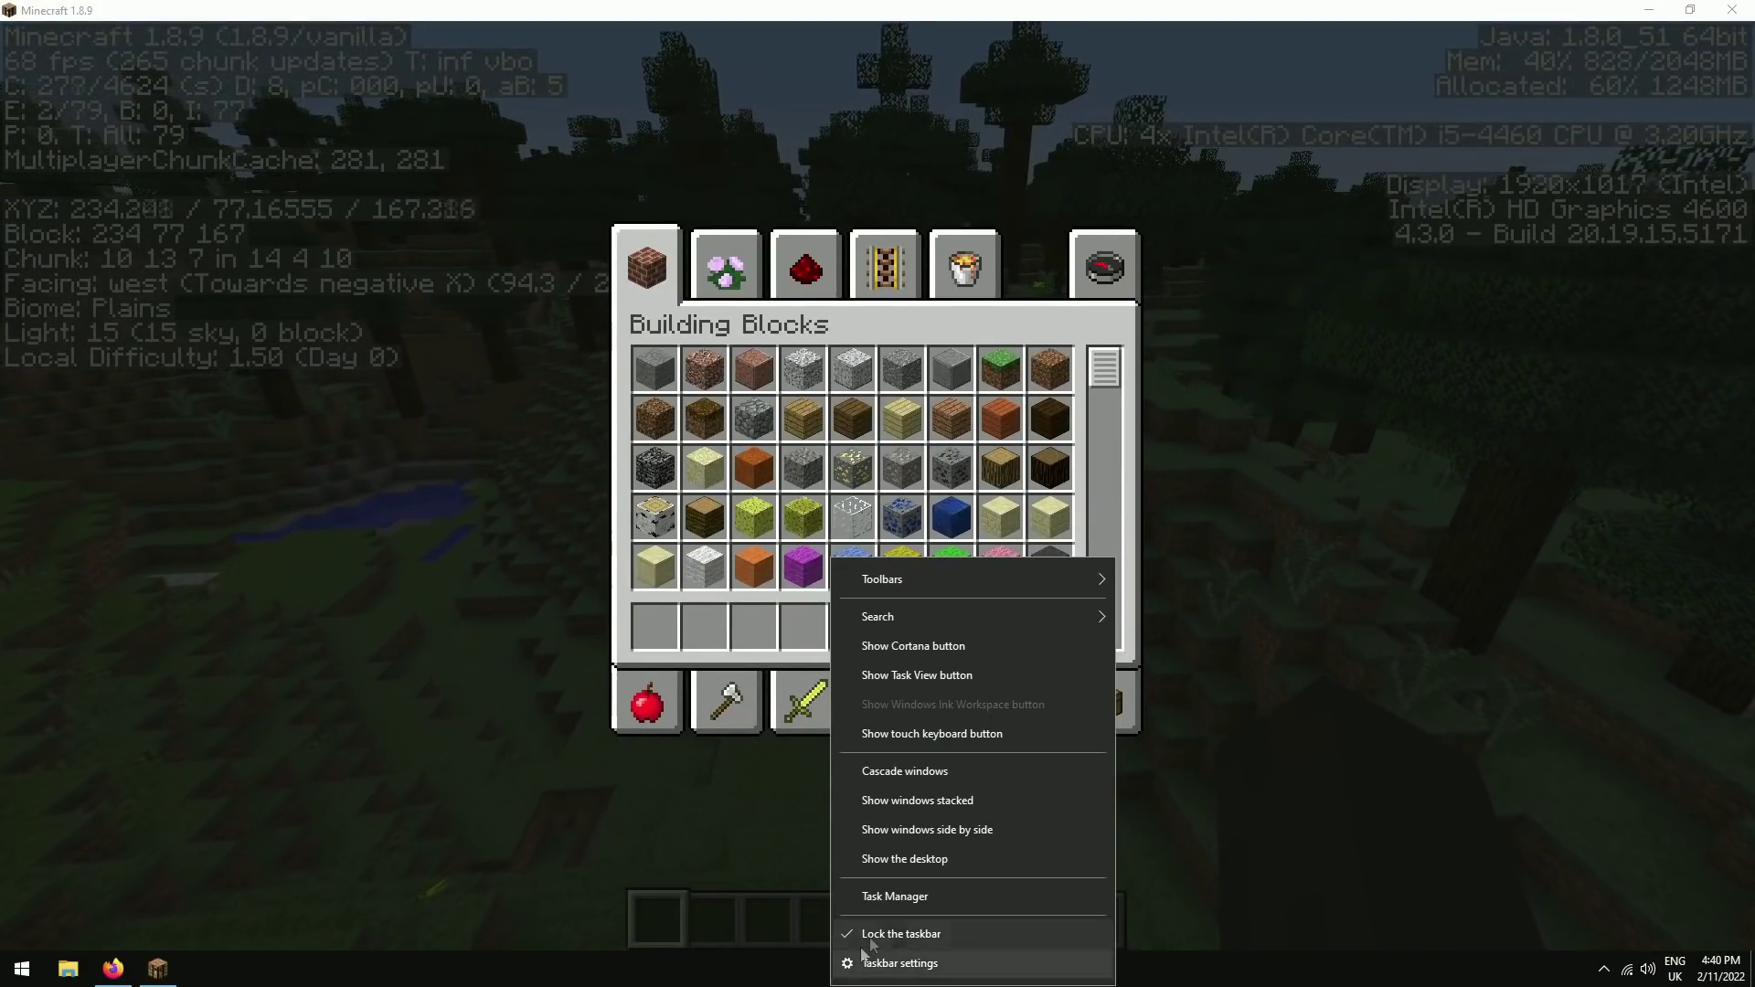
Open Task Manager over Minecraft, scroll through the running processes, then close it.
click(929, 896)
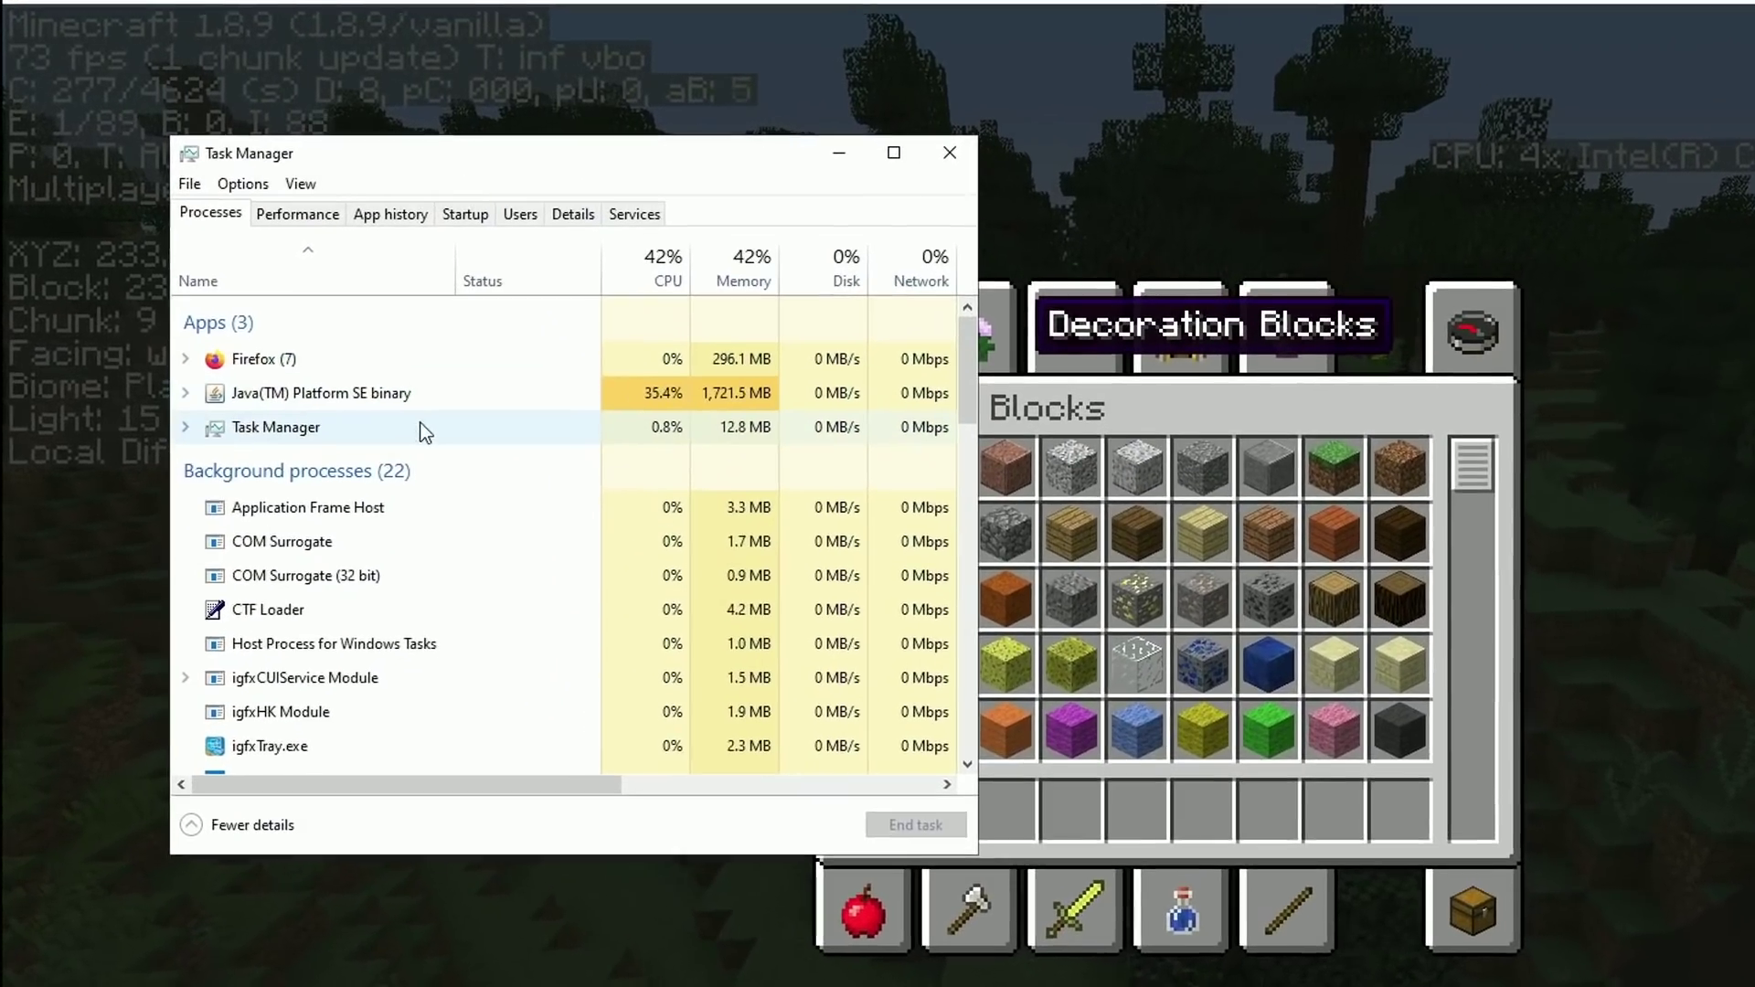
scroll(301, 345, down, 1)
scroll(333, 542, down, 1)
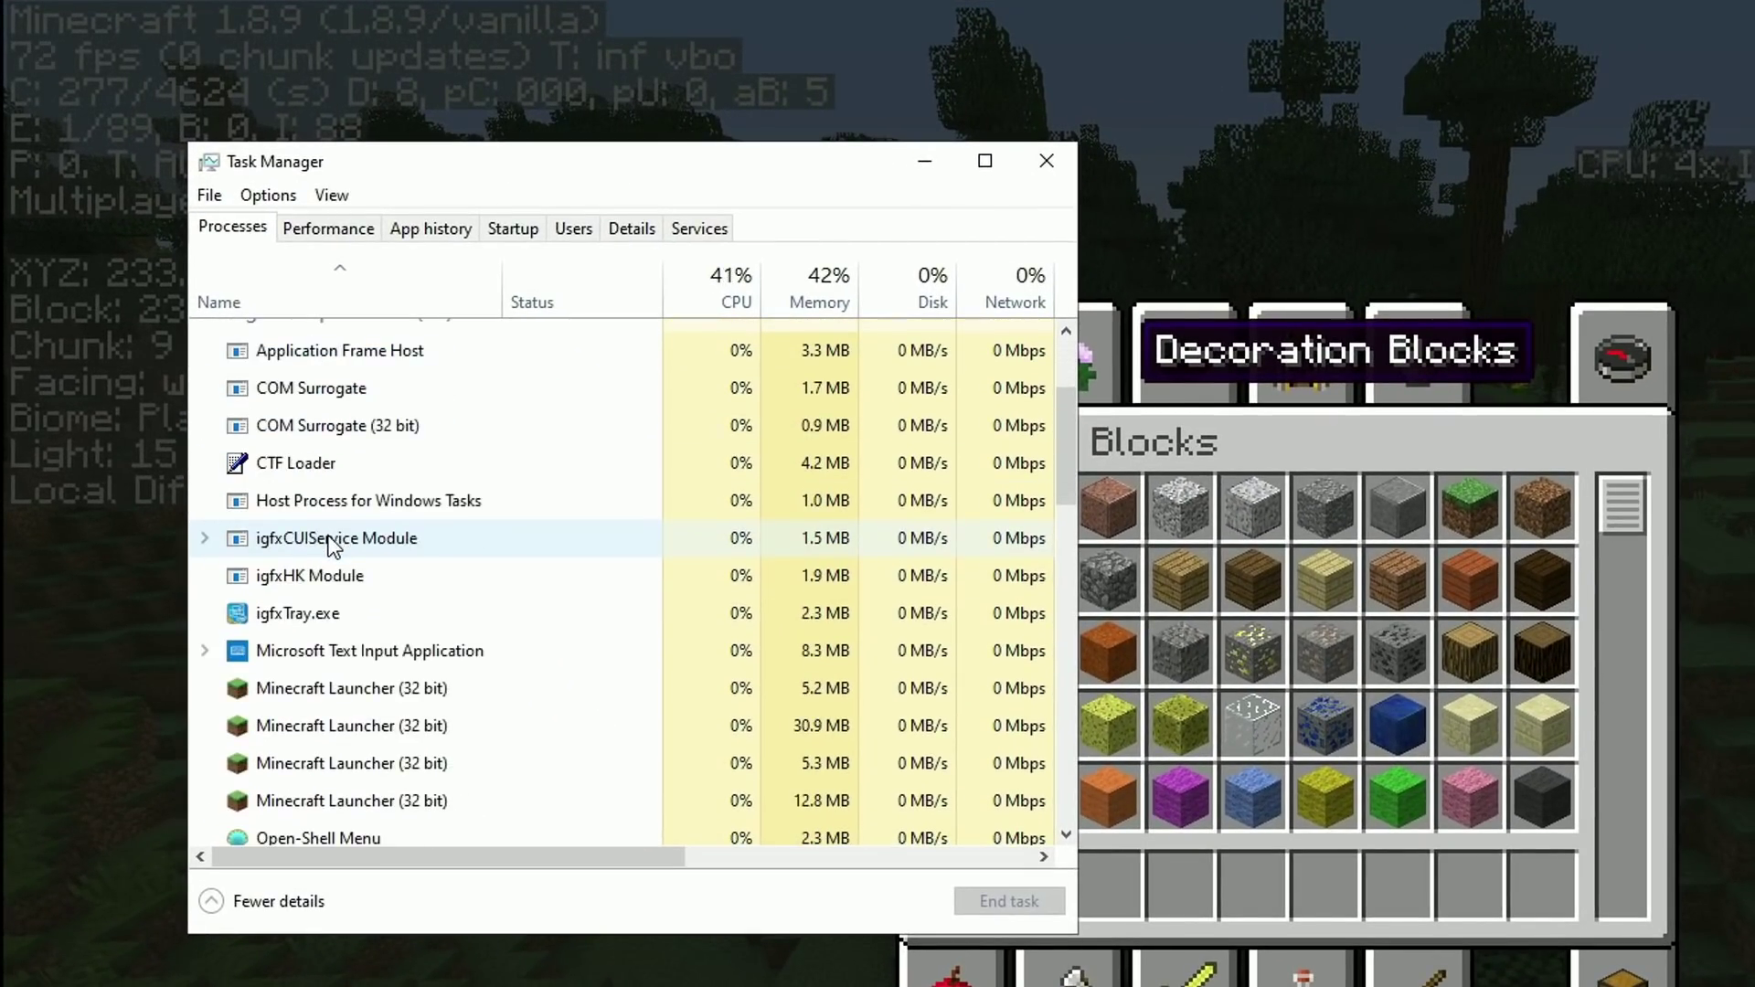
scroll(441, 651, down, 1)
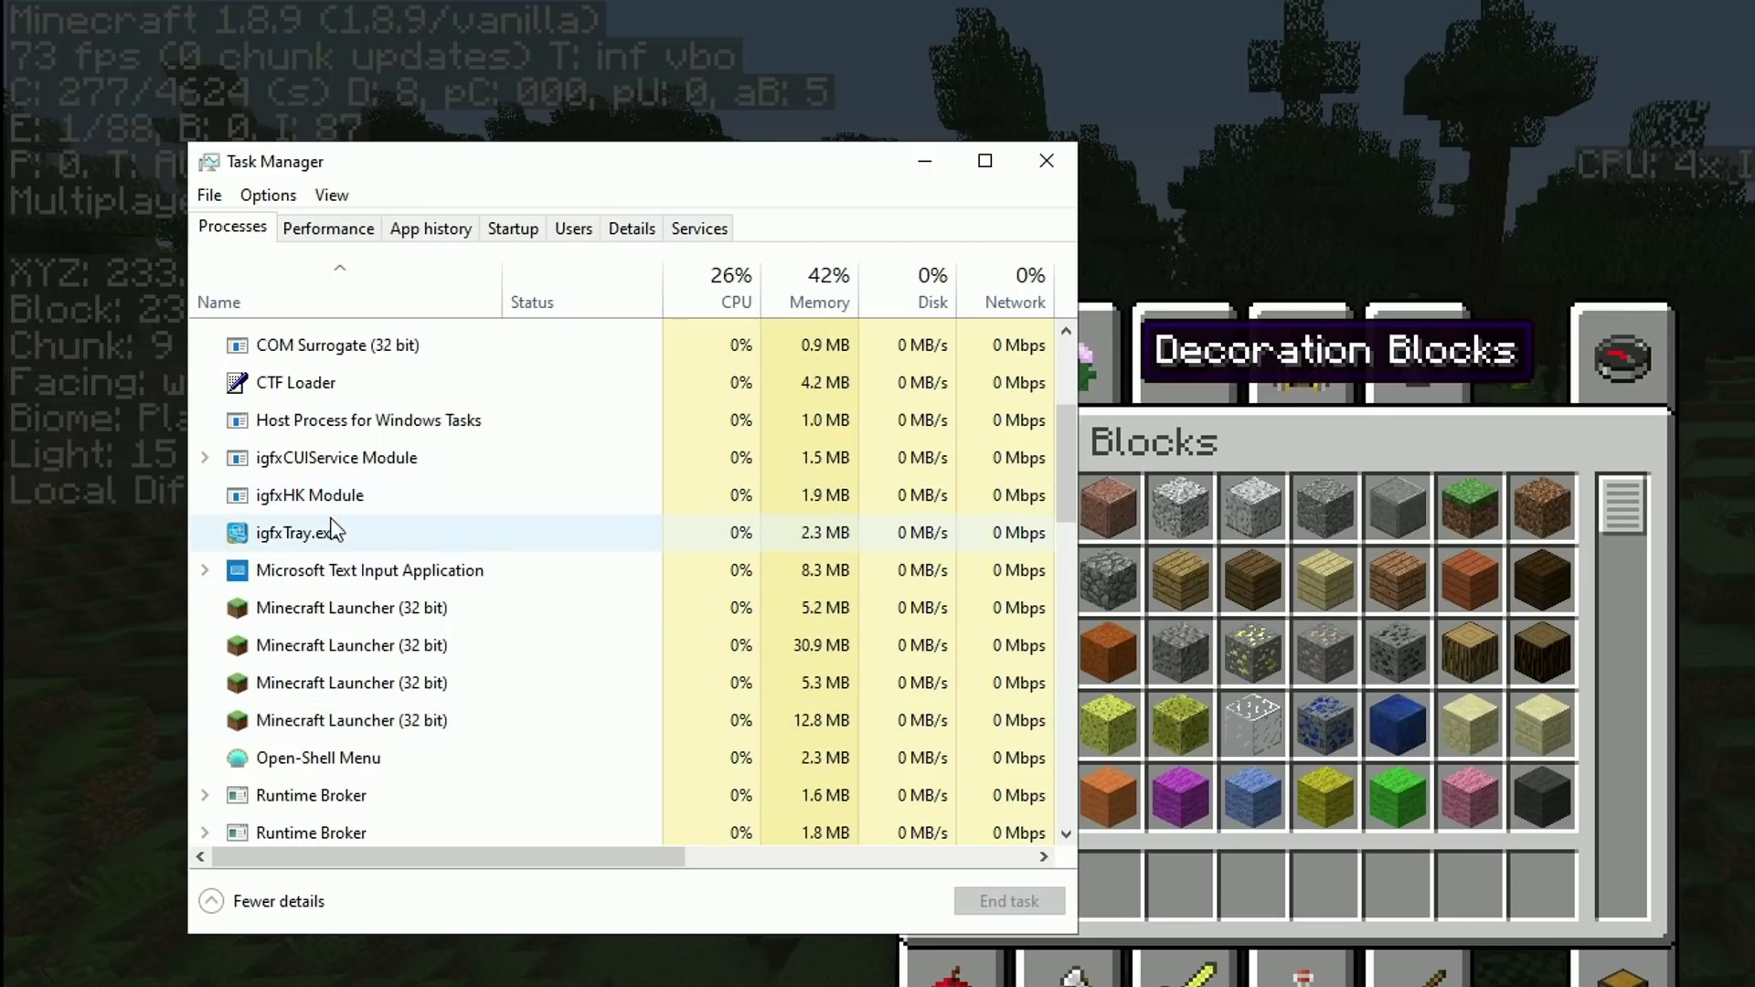
scroll(448, 548, down, 2)
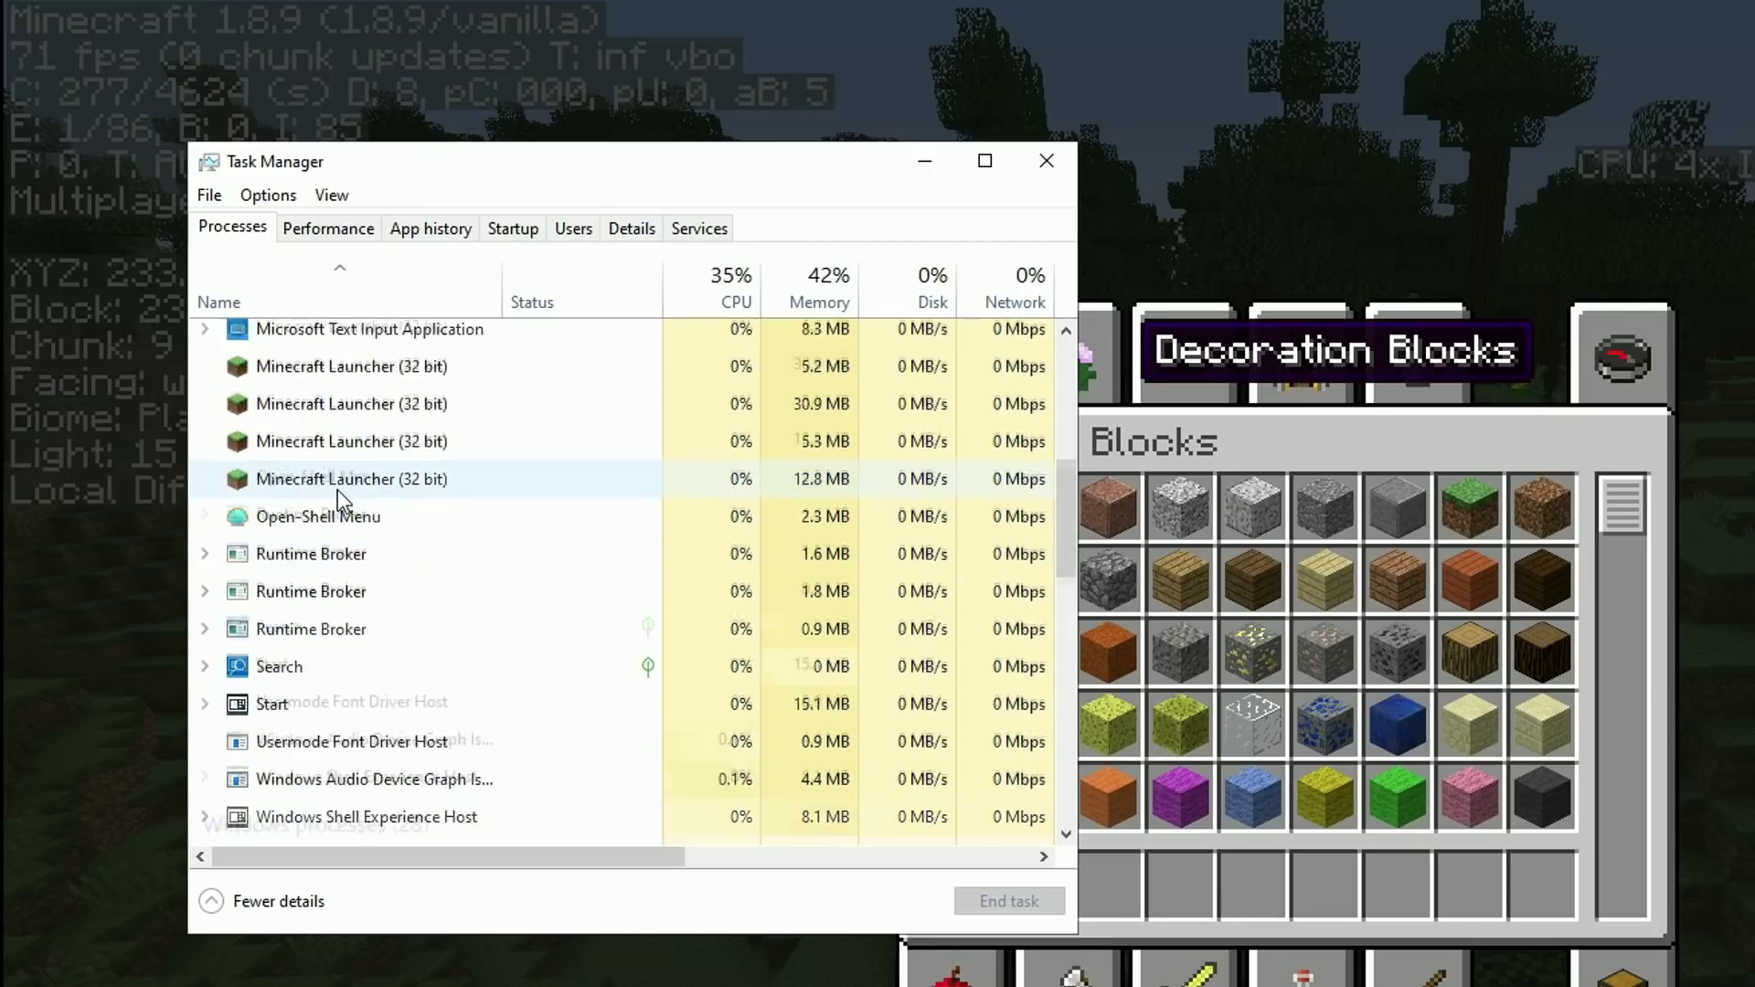
scroll(337, 490, down, 1)
scroll(323, 662, down, 1)
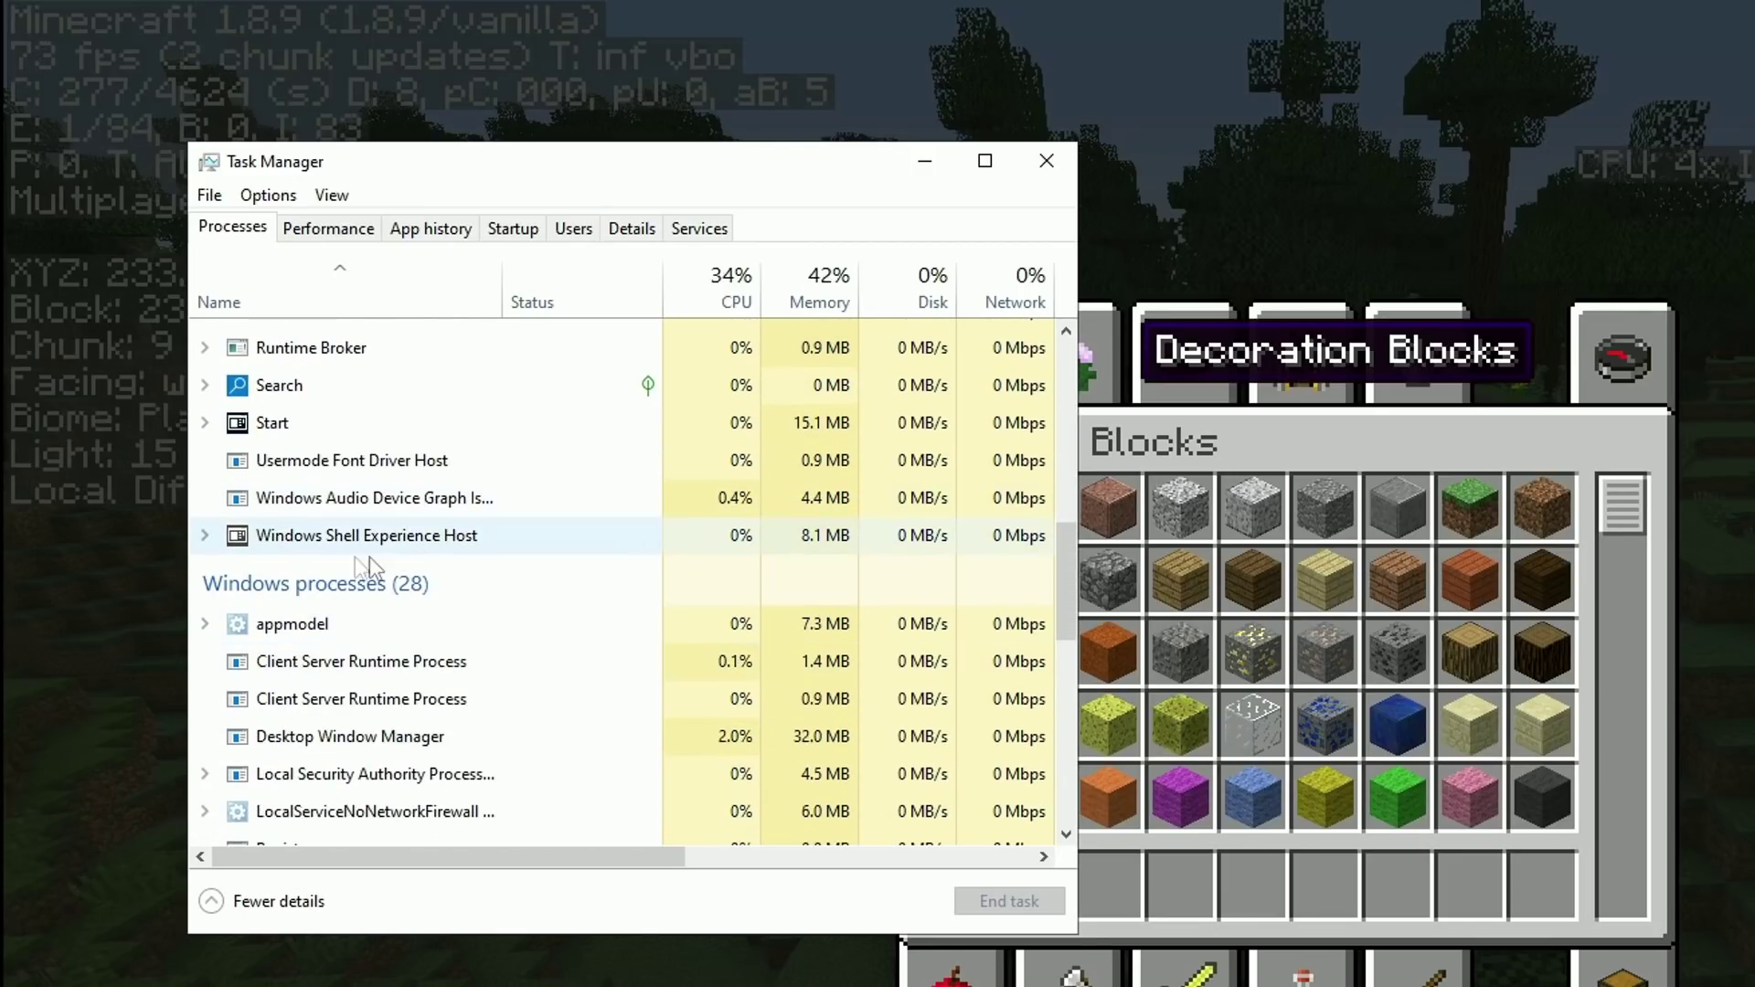
scroll(357, 556, down, 1)
key(alt+F4)
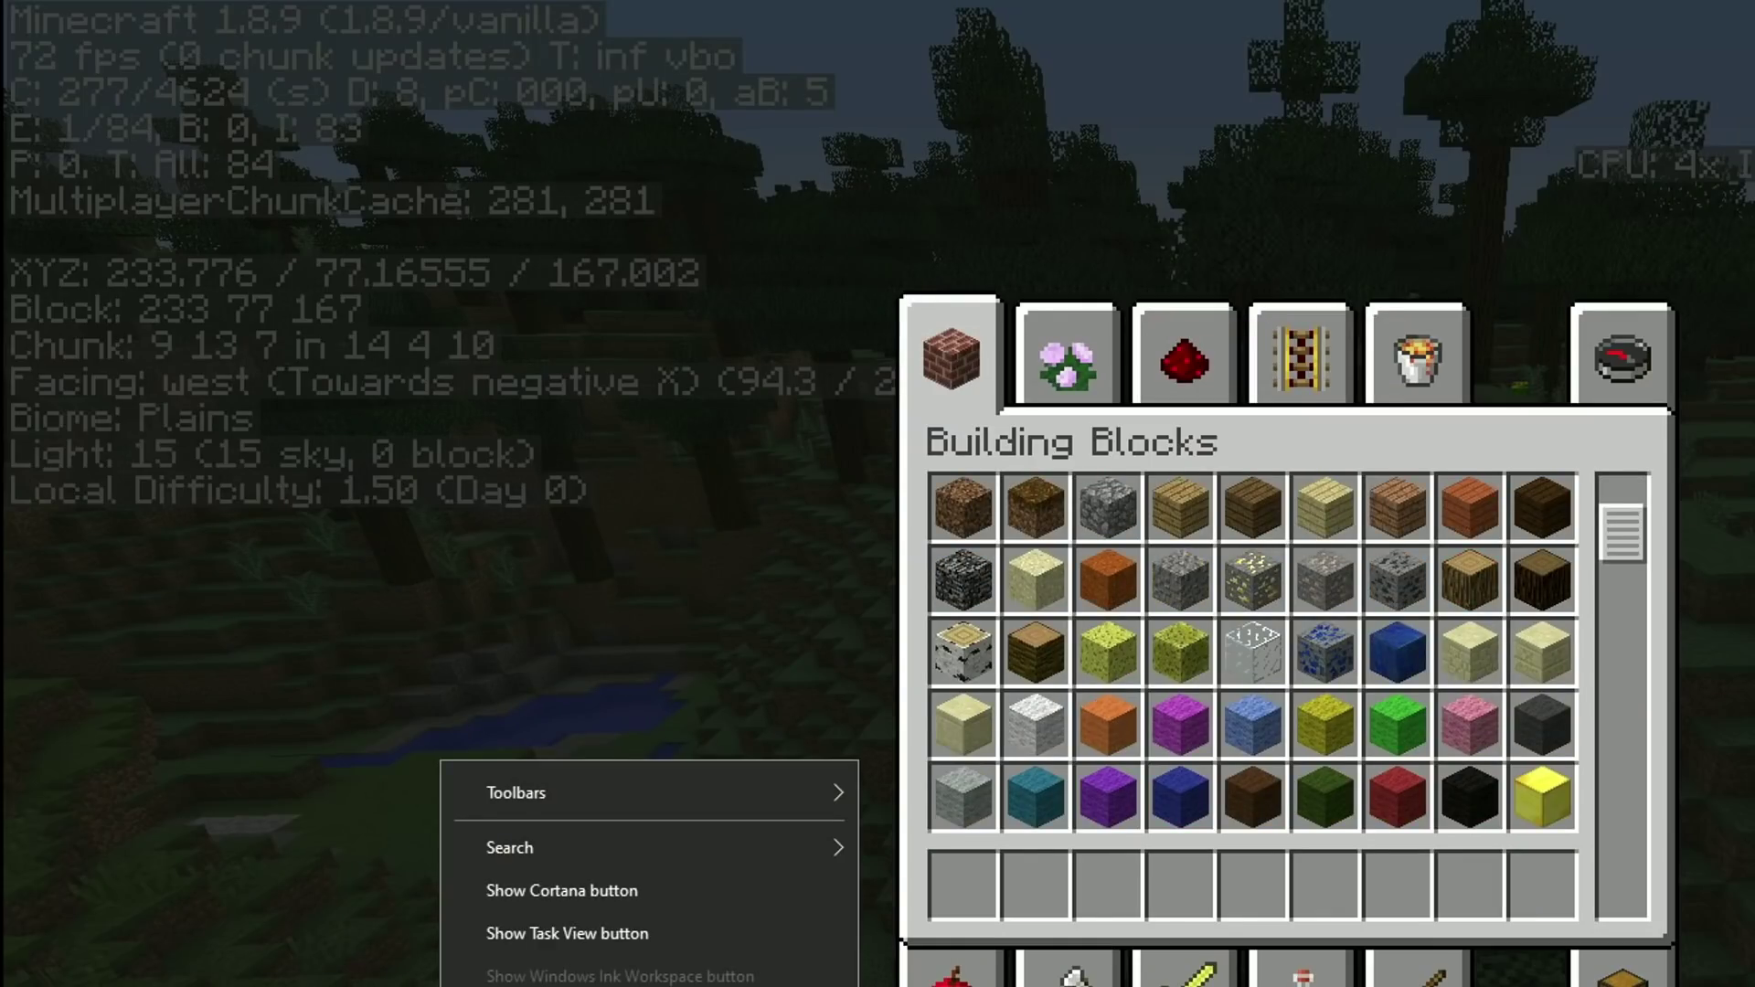
Reopen Task Manager, review Java's roughly 1.7 GB memory use in Processes, and close it.
click(366, 983)
scroll(356, 511, down, 1)
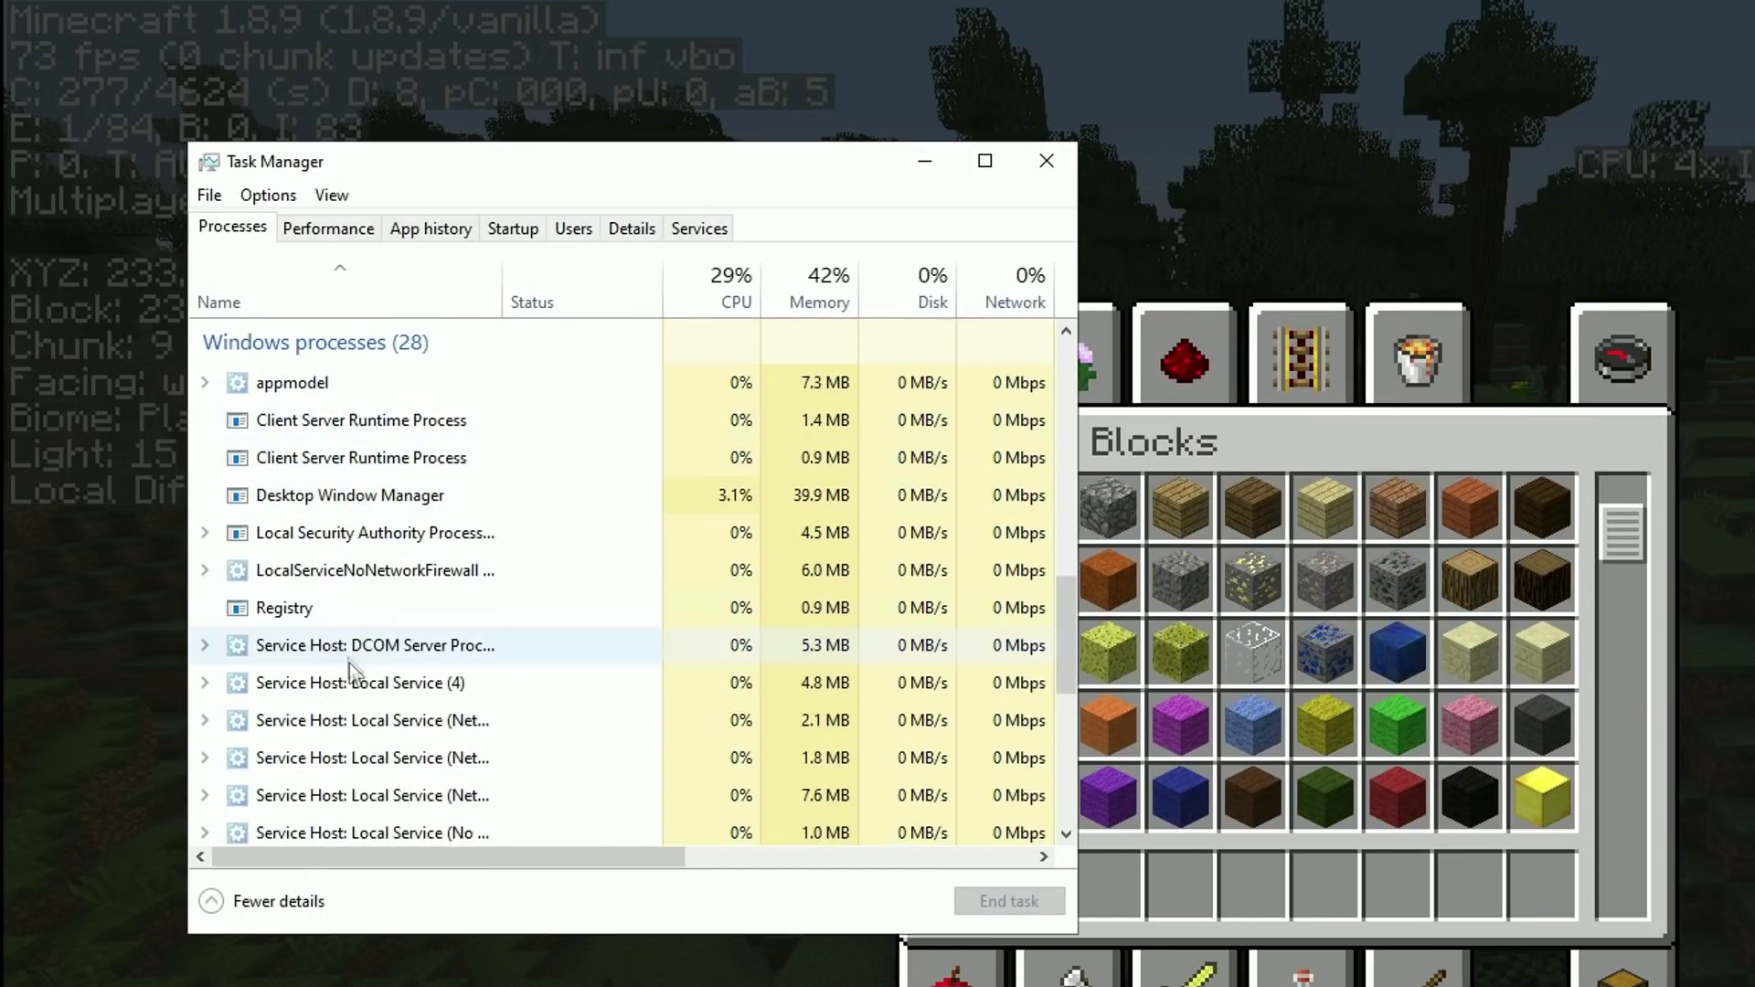
scroll(356, 677, down, 1)
scroll(358, 679, down, 2)
scroll(306, 625, down, 1)
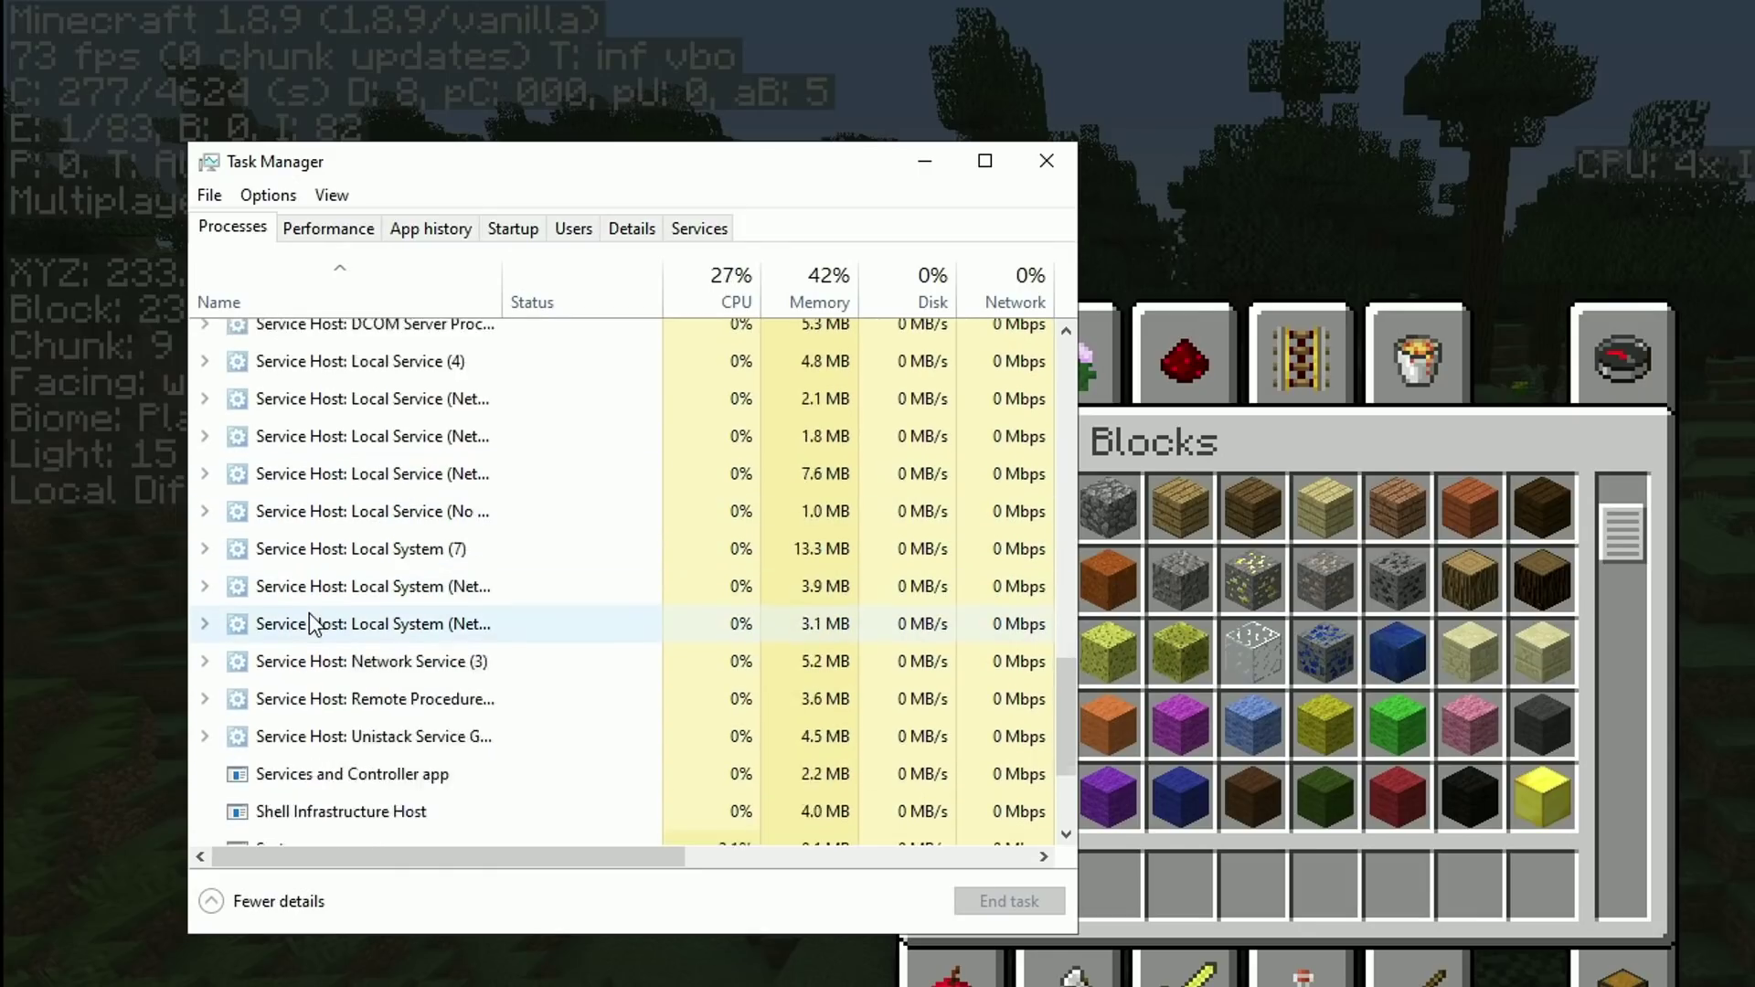
scroll(309, 614, down, 1)
scroll(304, 592, down, 1)
scroll(320, 640, down, 1)
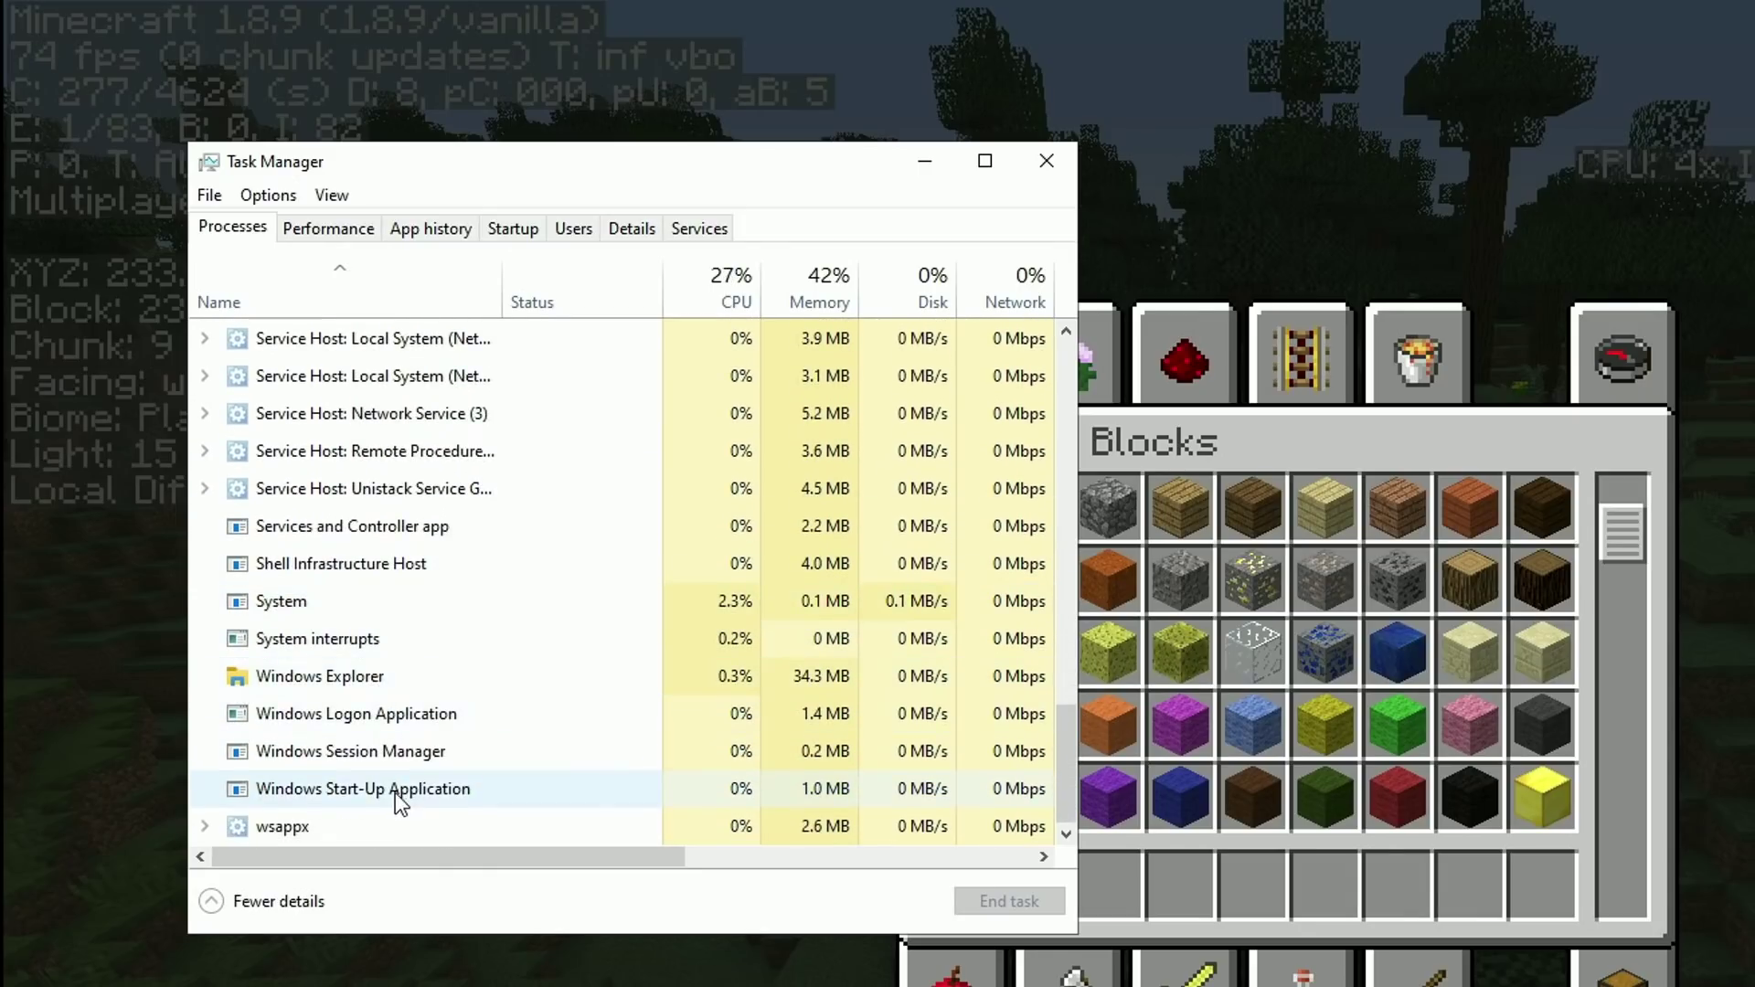
scroll(334, 649, up, 1)
scroll(384, 585, down, 1)
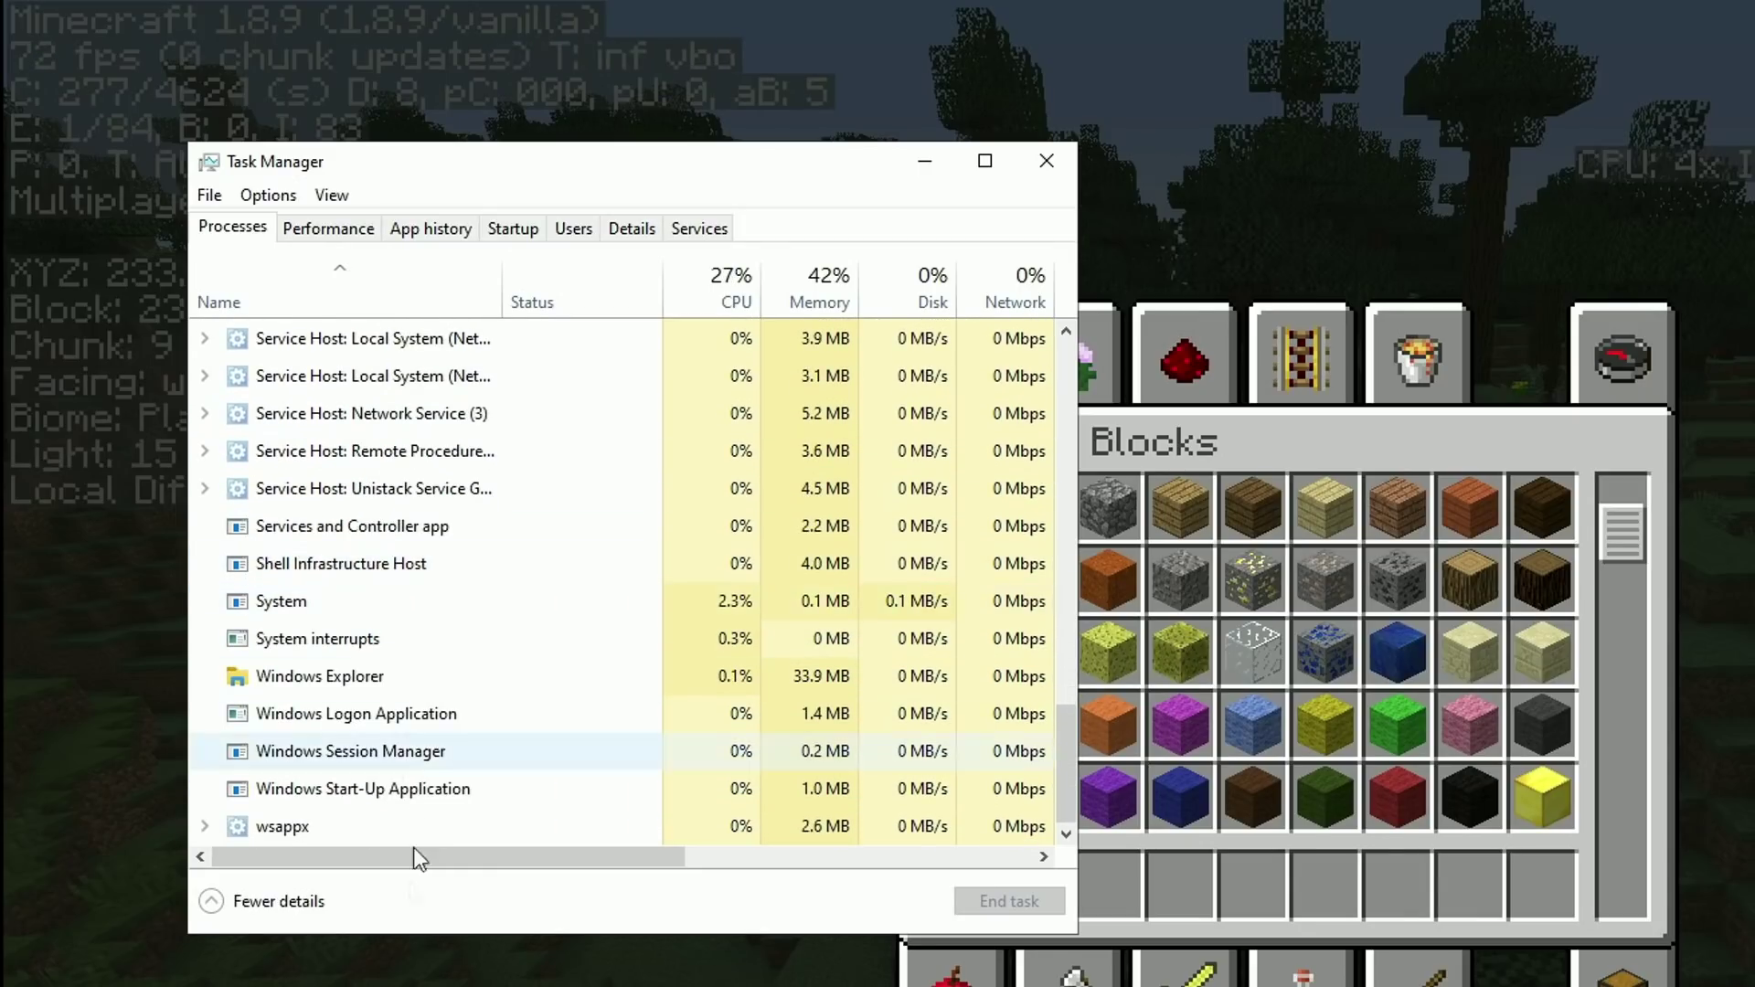
scroll(235, 513, up, 2)
scroll(248, 364, up, 2)
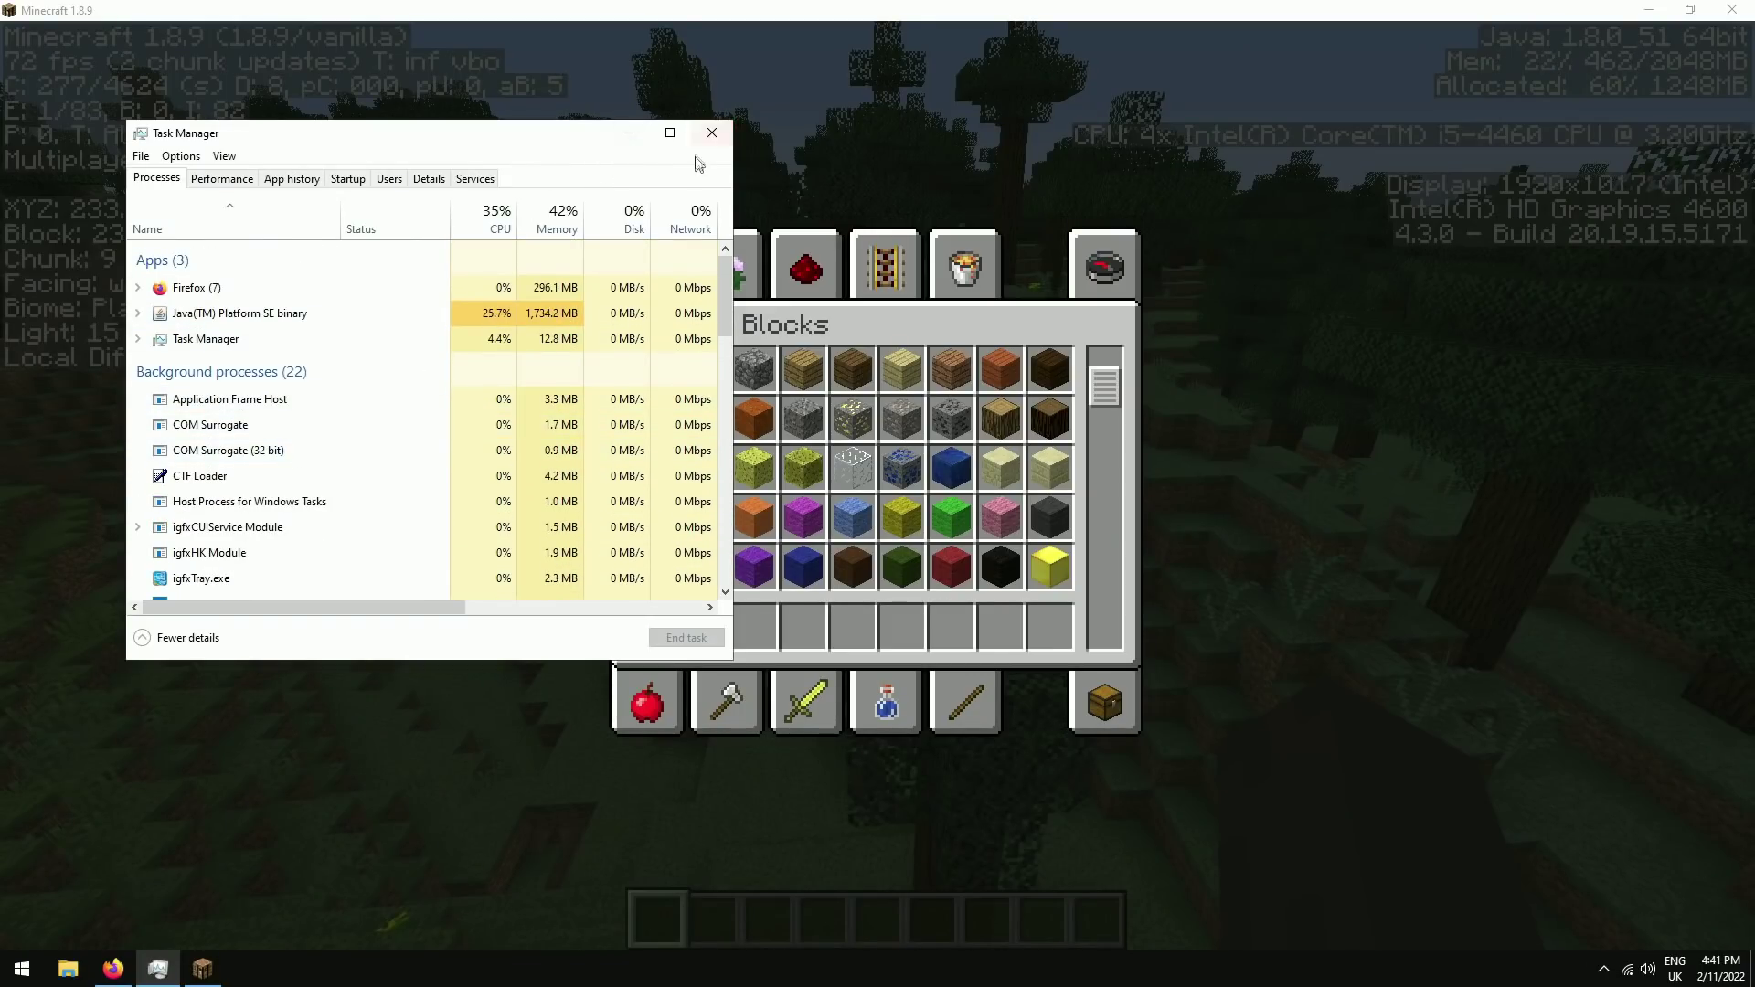
click(711, 133)
Close the creative inventory and fly over the plains, river and taiga toward the lake.
key(e)
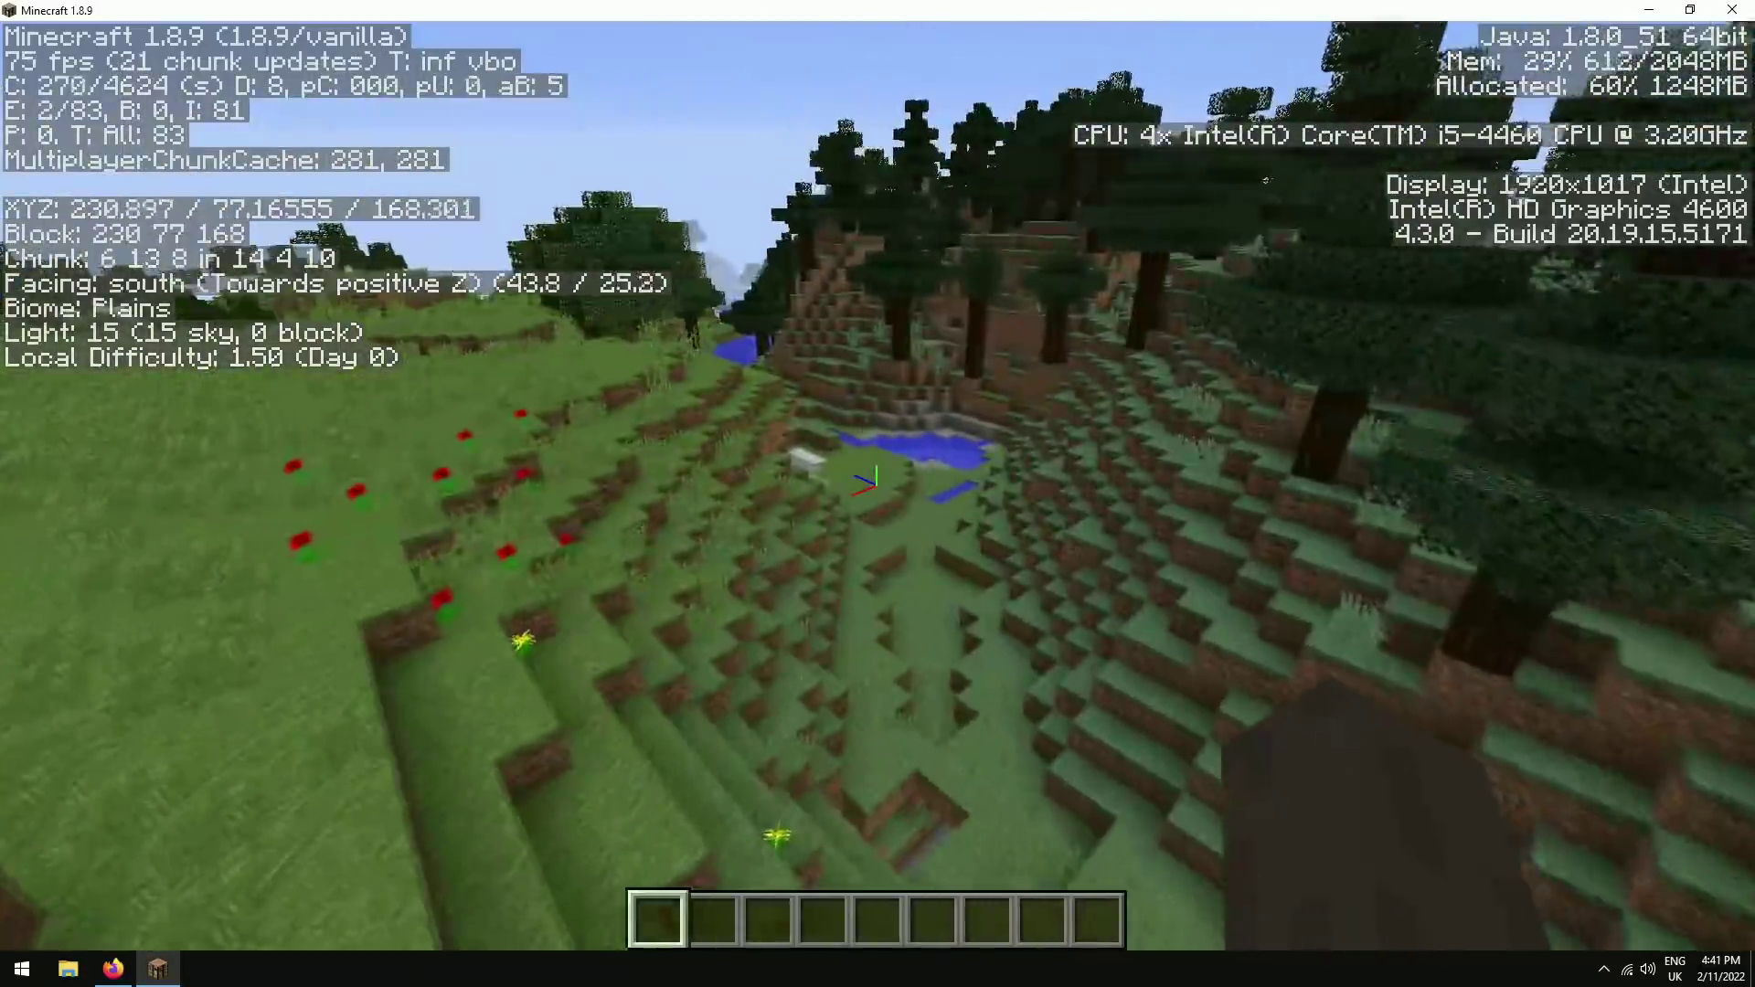
key(w)
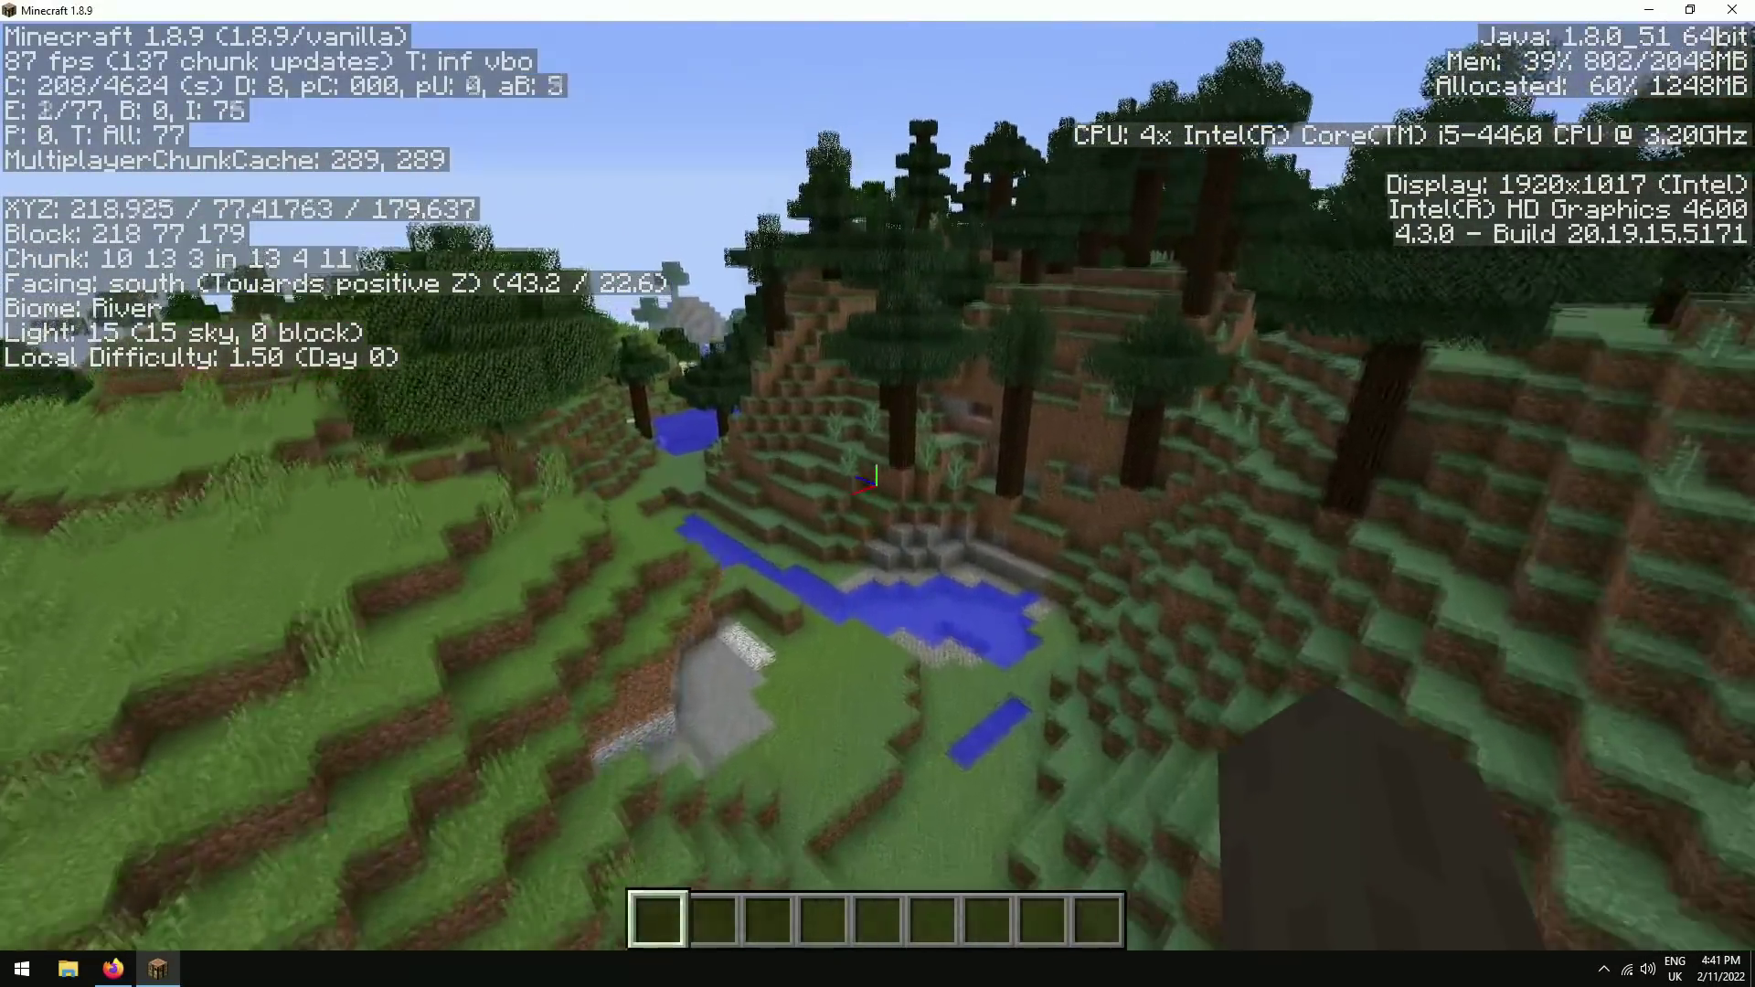
key(w)
key(space)
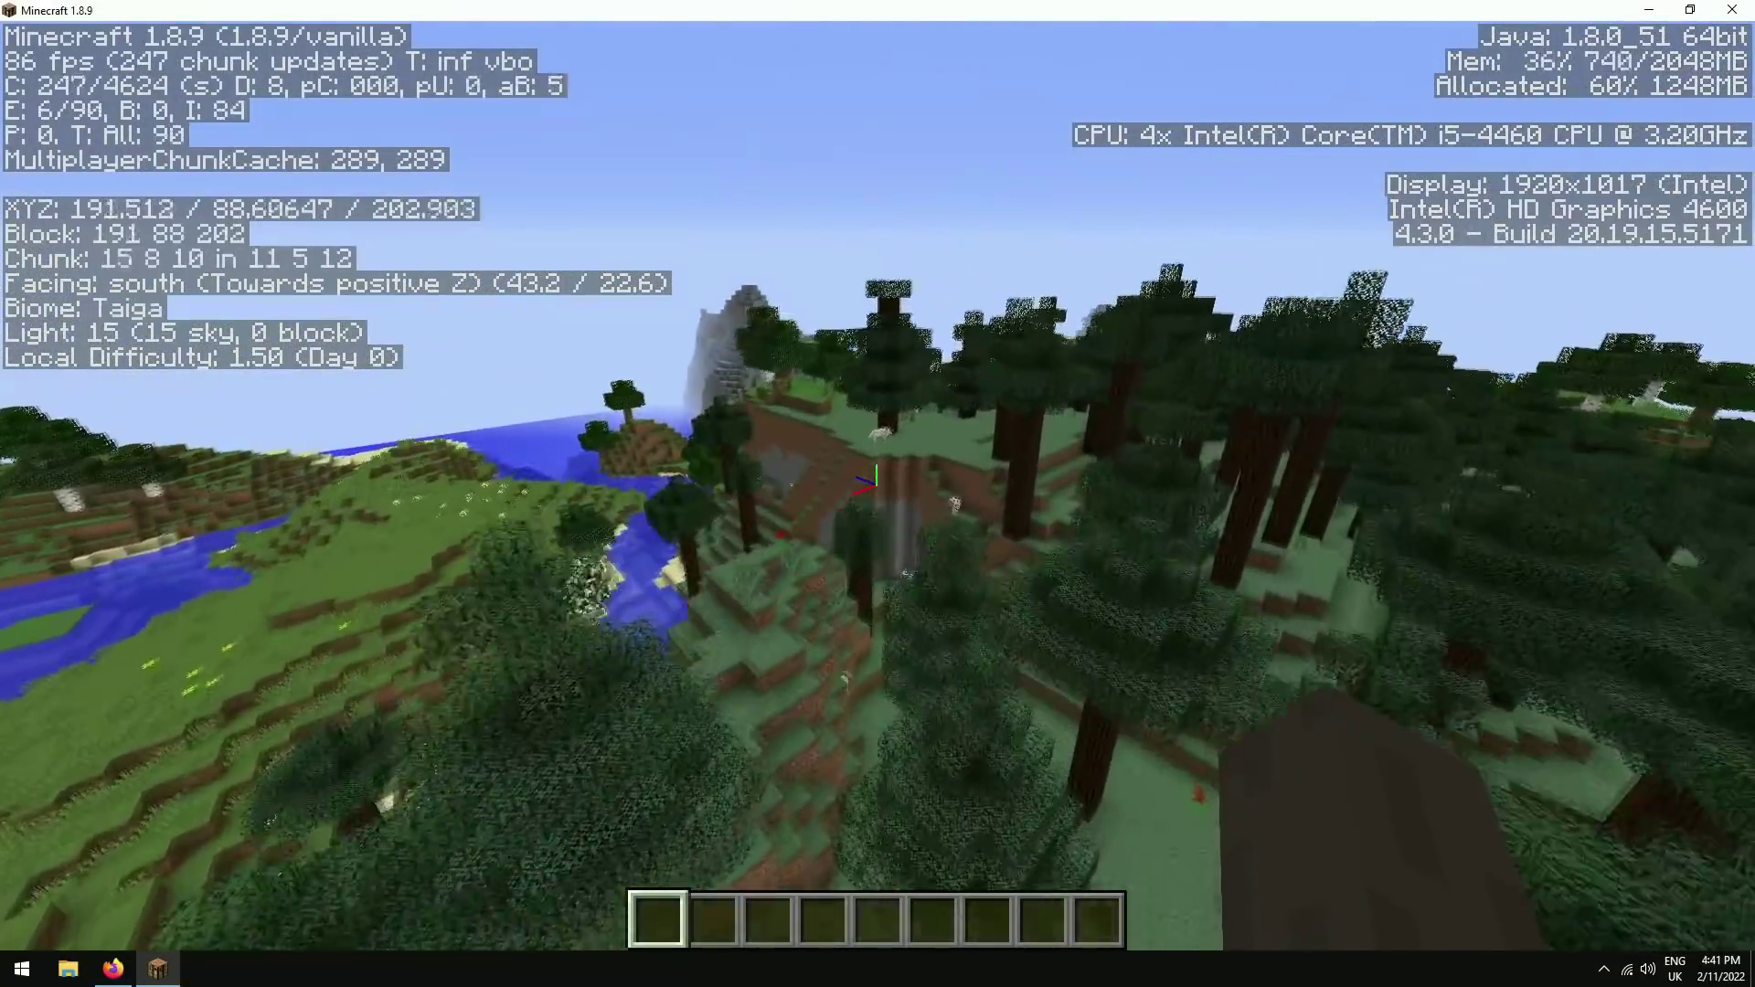
key(w)
key(space)
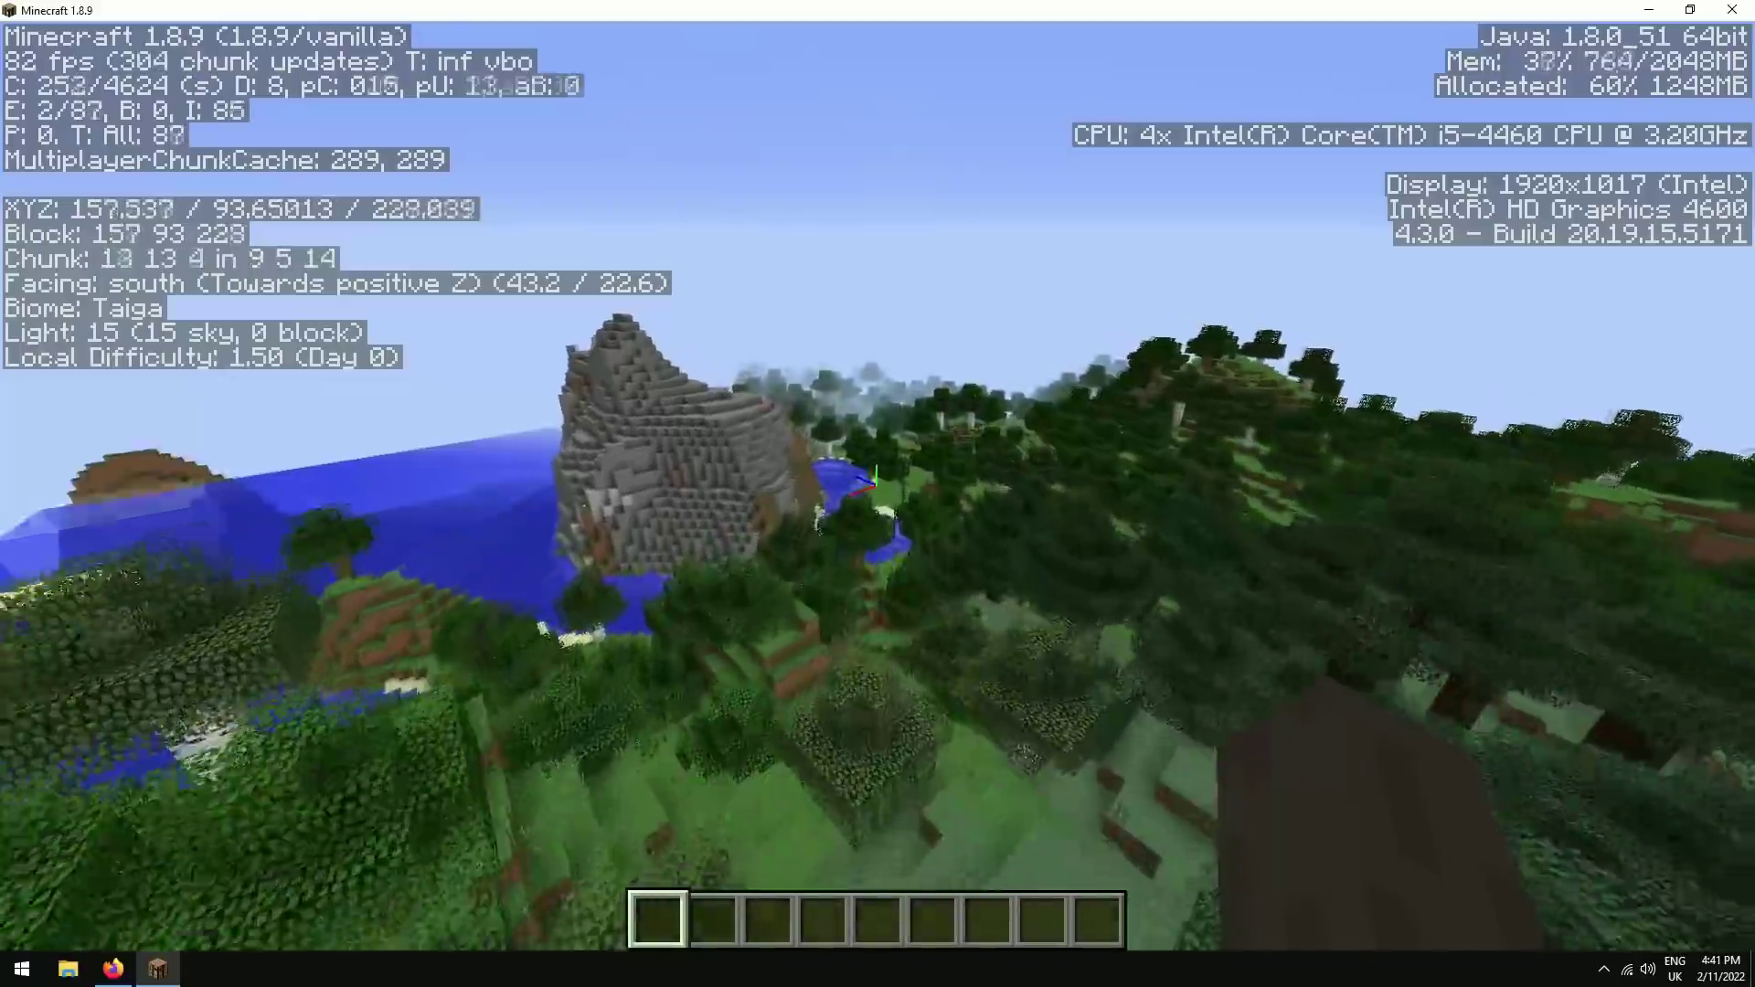
Fly past the stone mountain and over the hilltop, heading west down over the forest.
key(w)
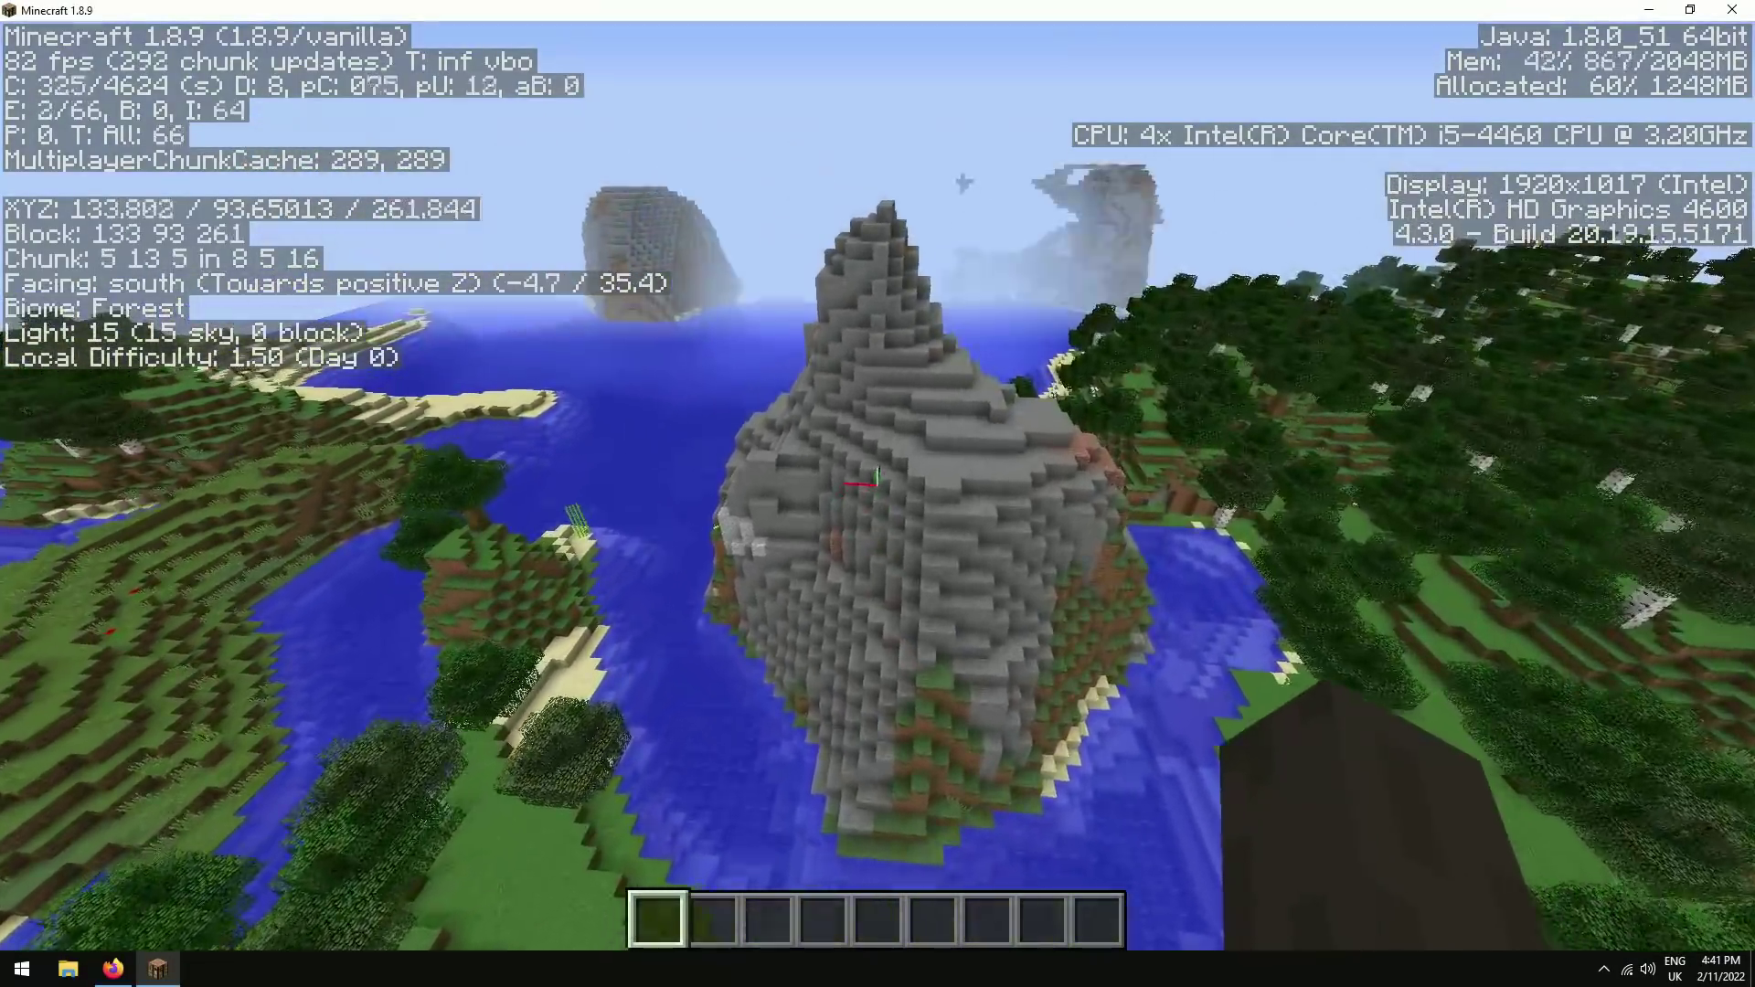
key(w)
key(shift)
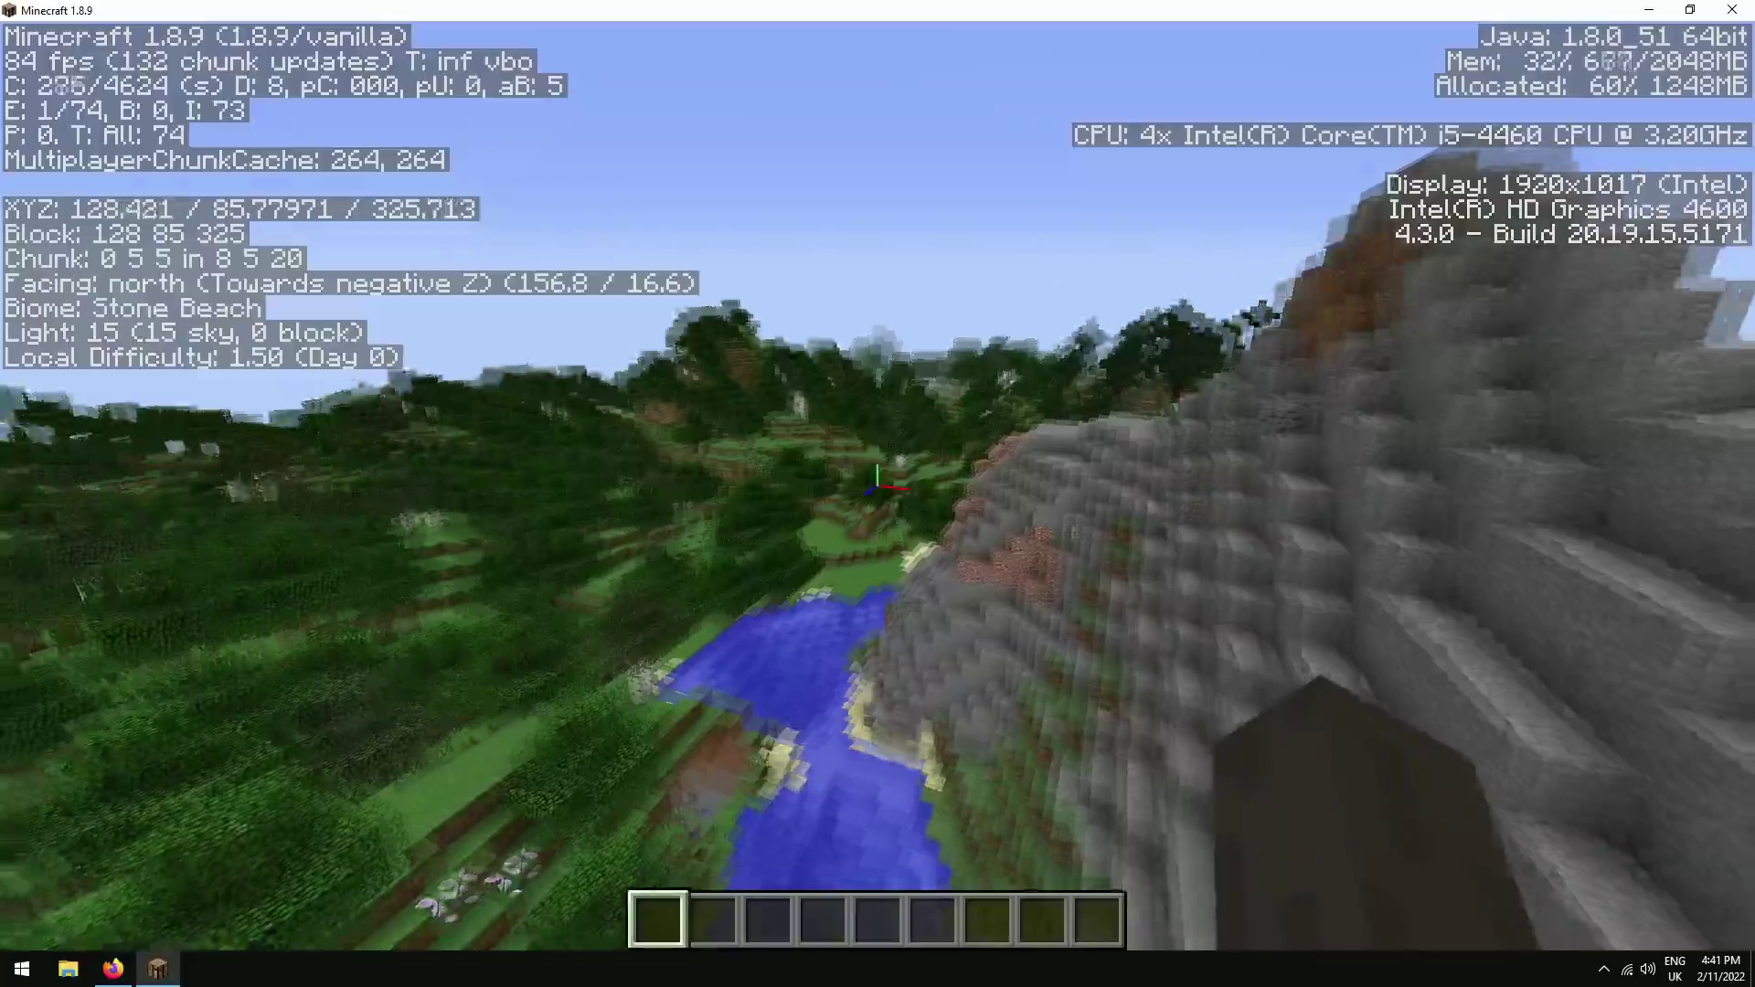
key(w)
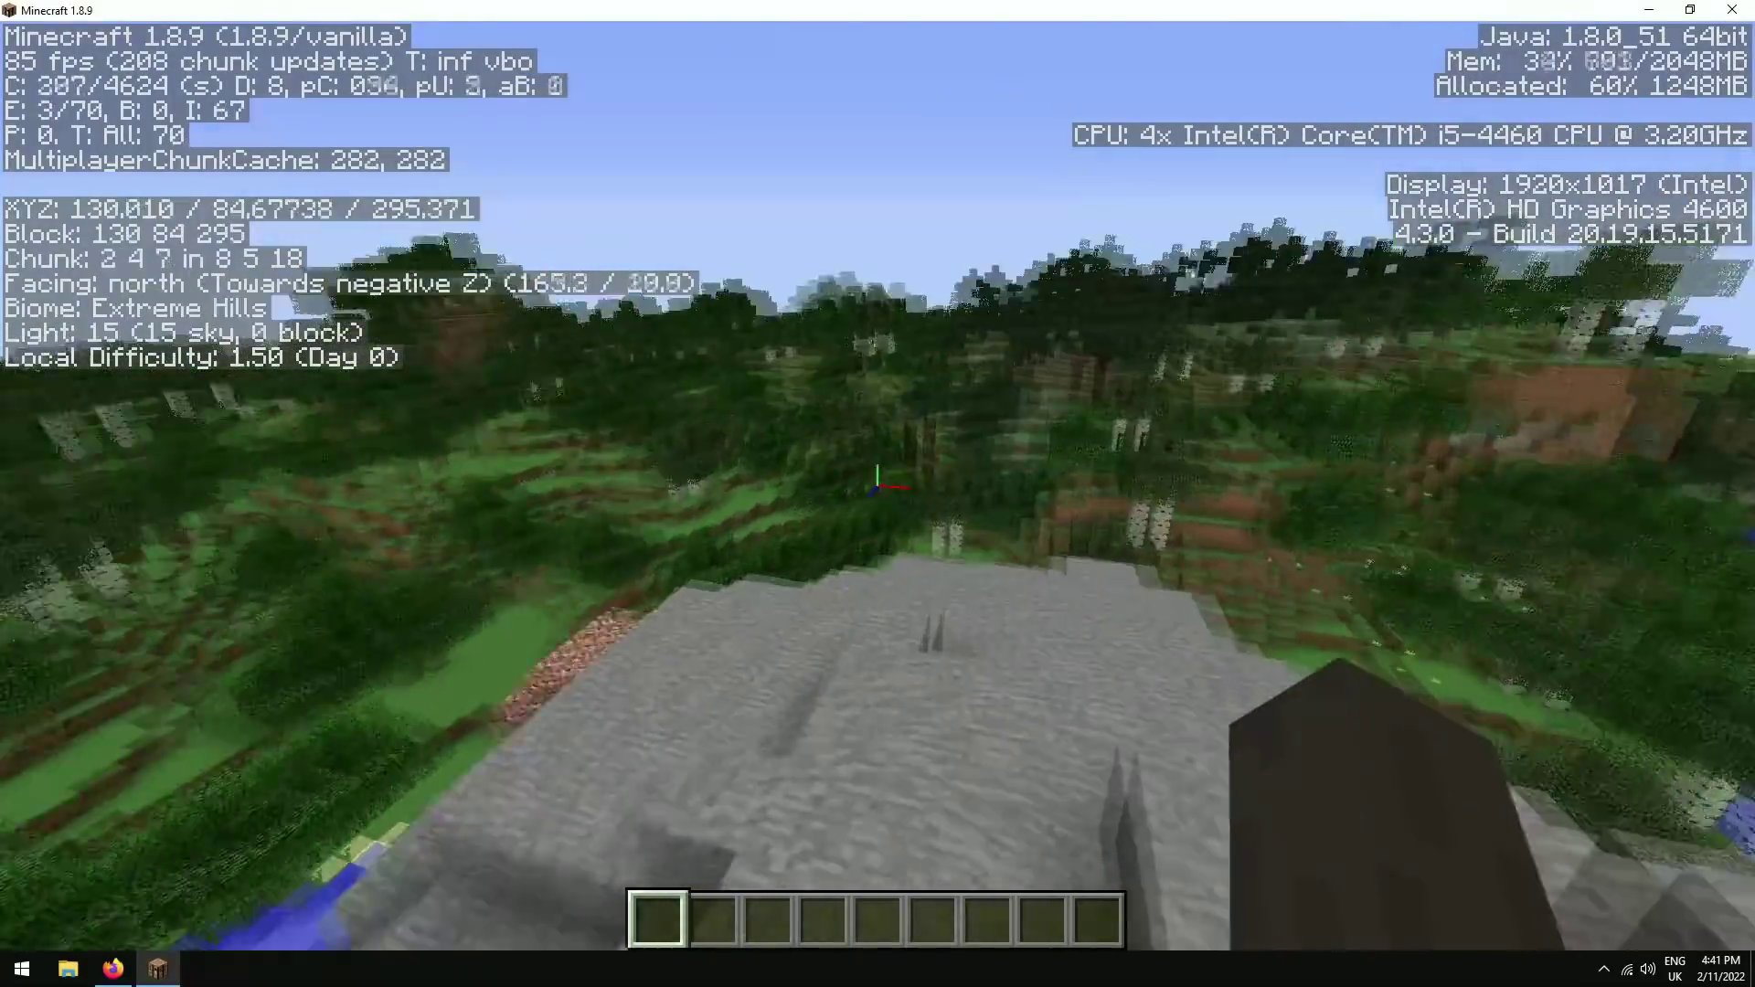
key(w)
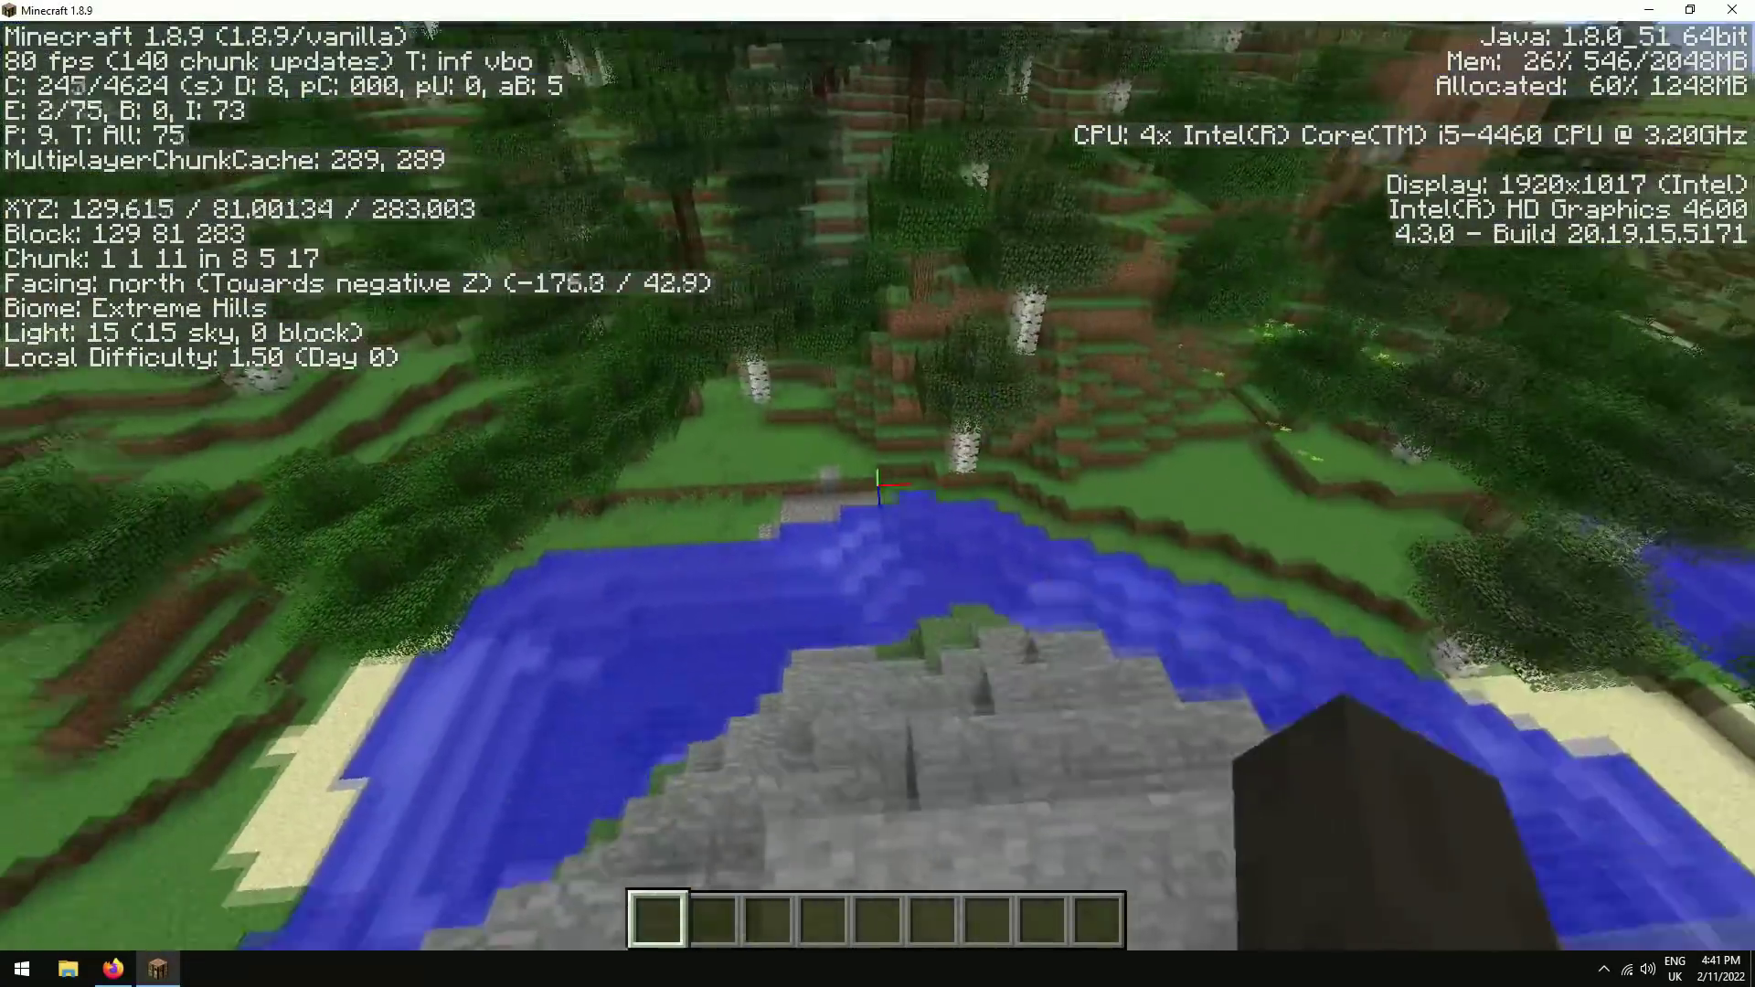
key(w)
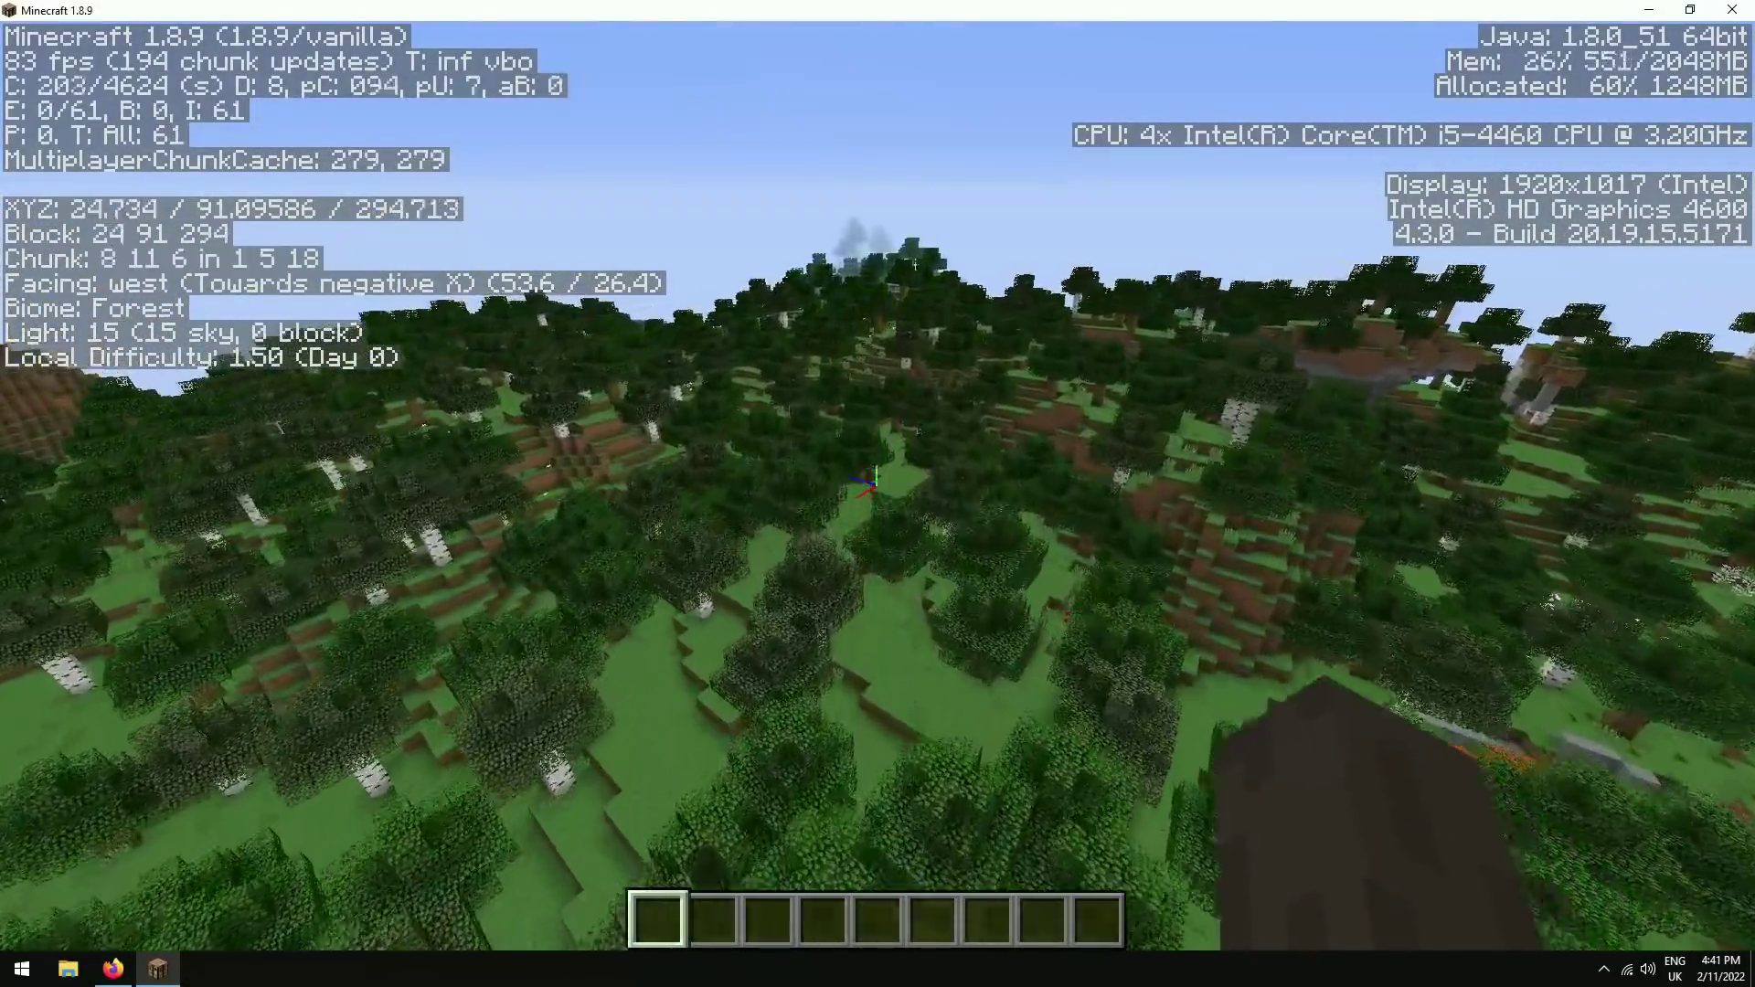
key(w)
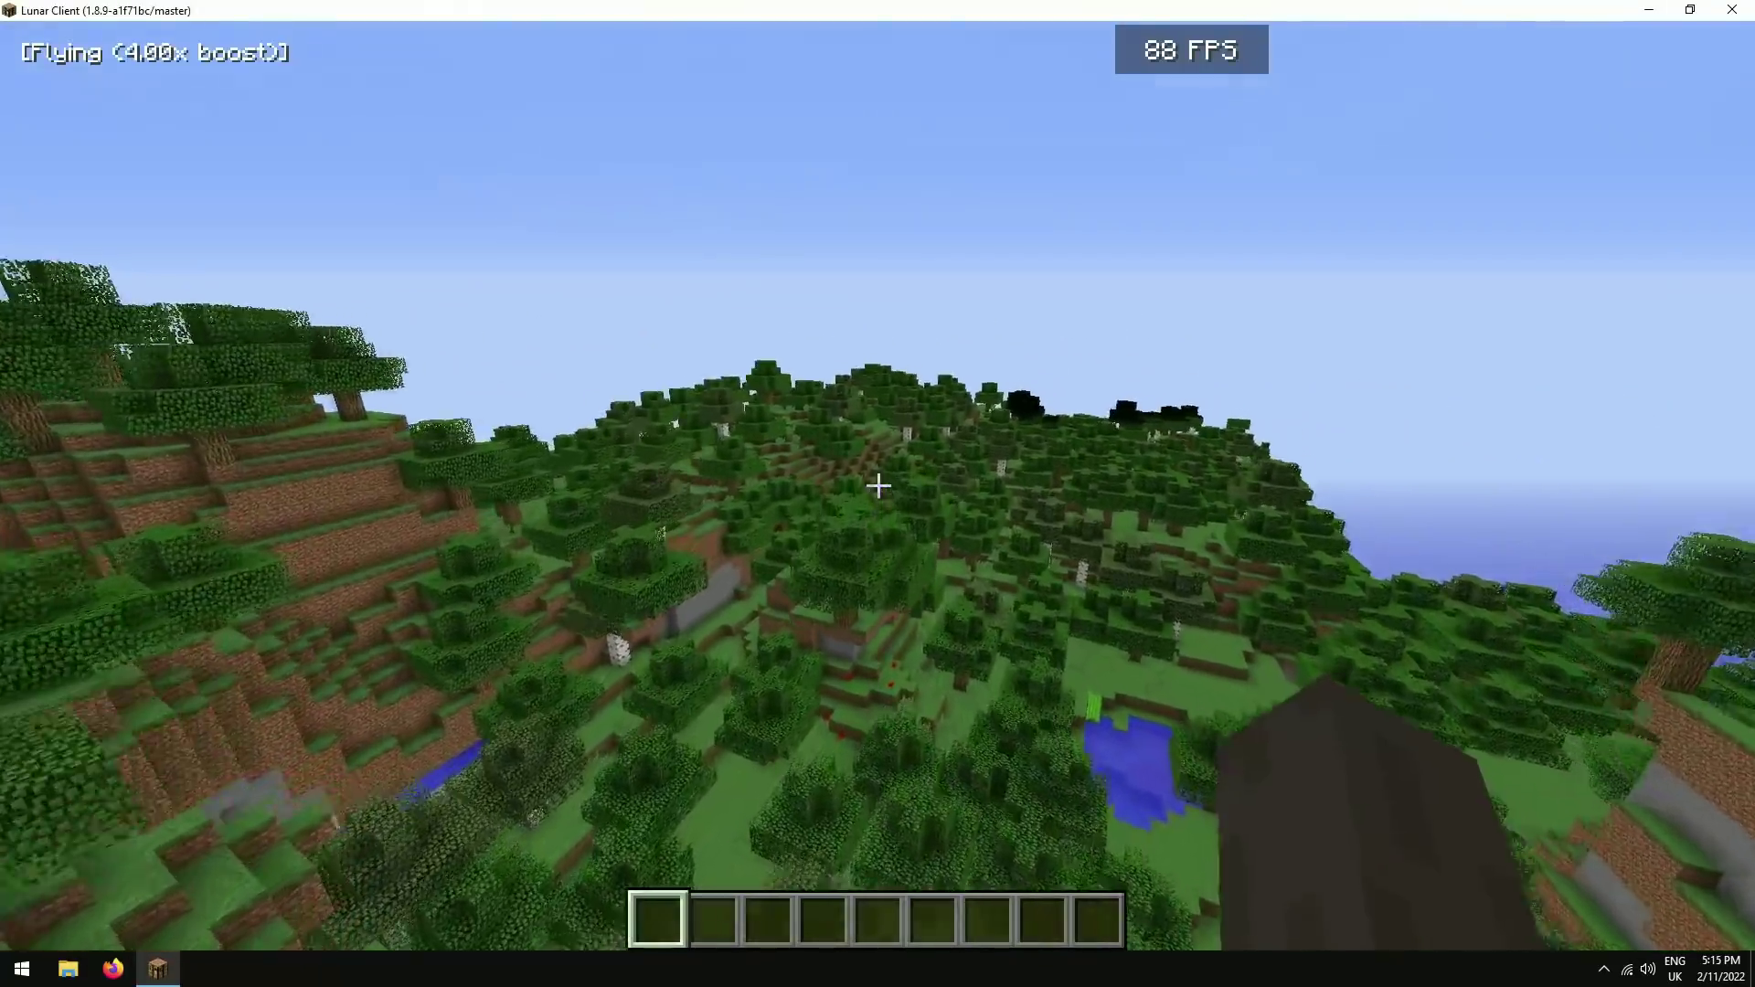
Fly with speed boost over the forest and descend toward the forest island.
key(w)
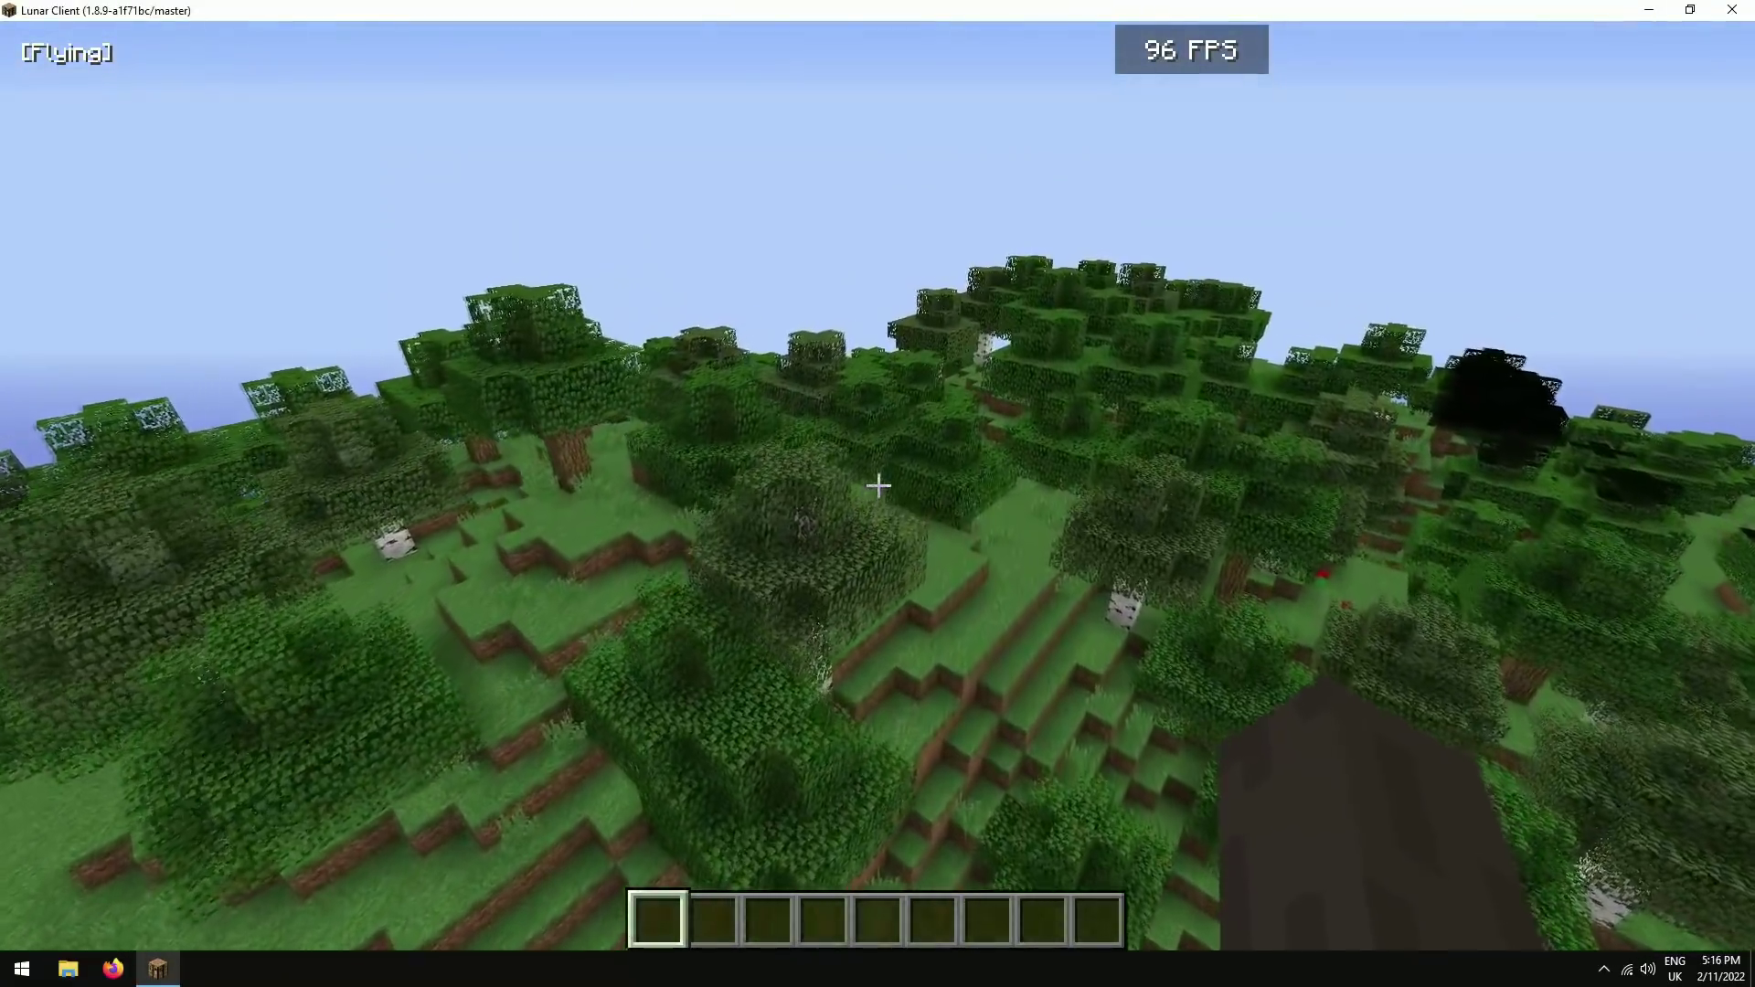
key(w)
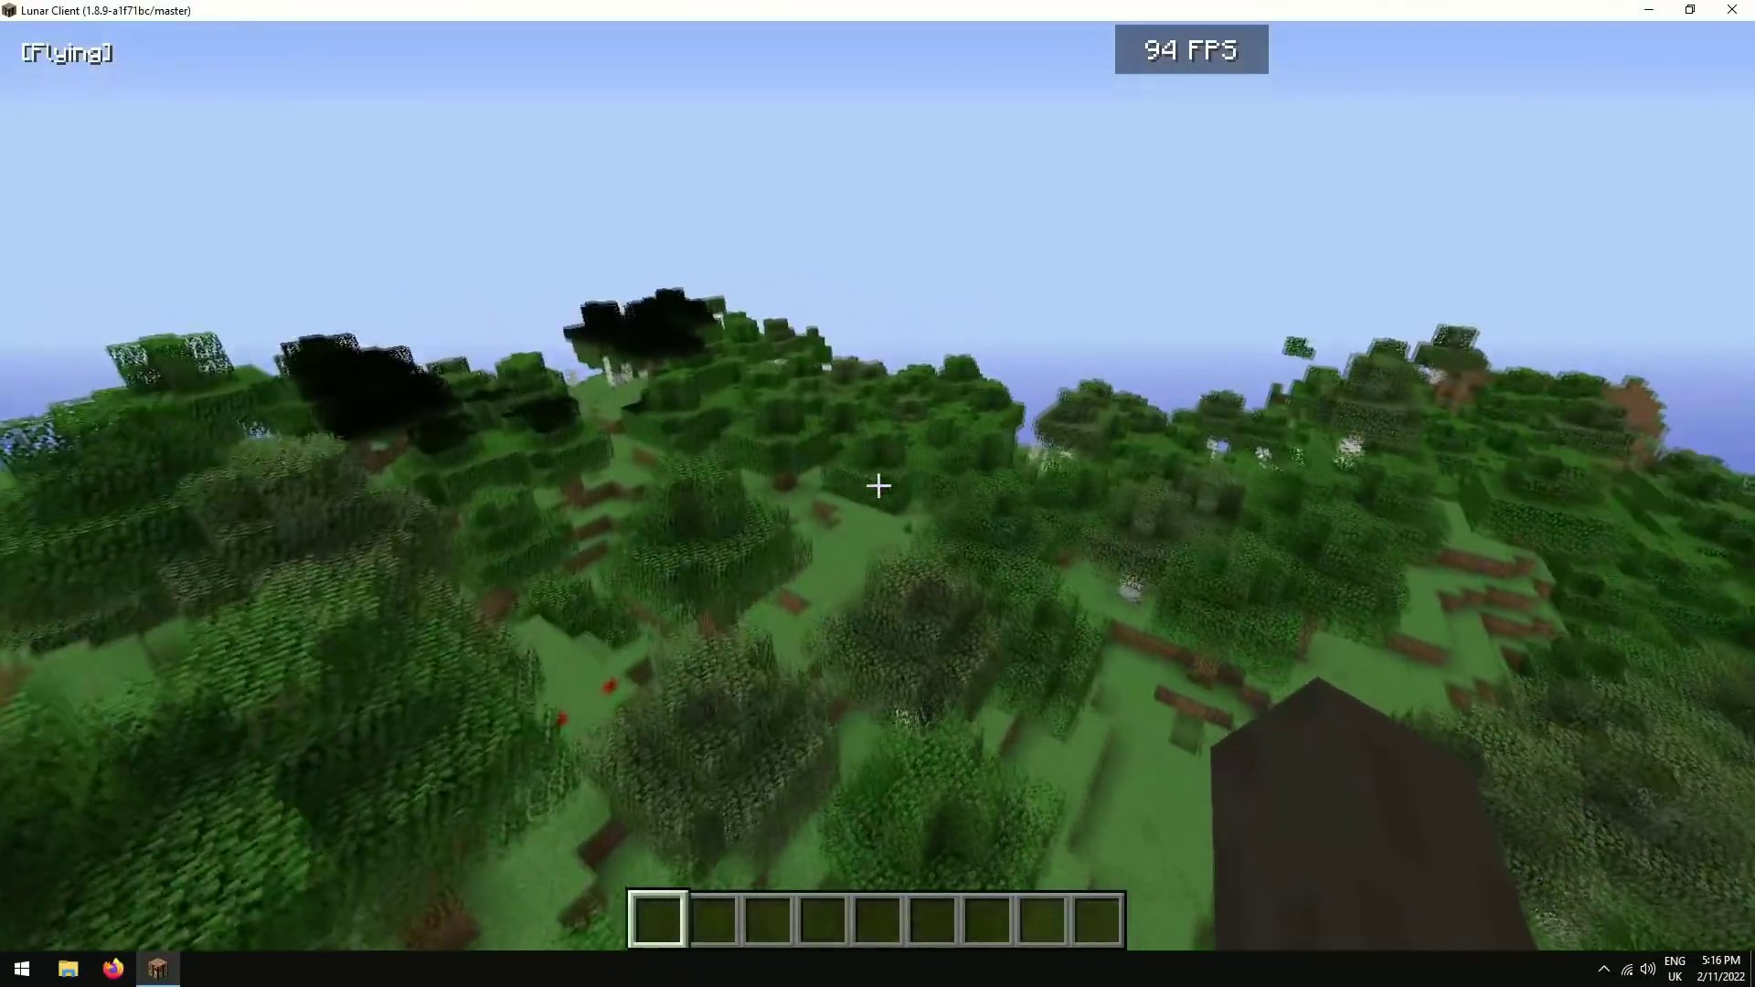
key(ctrl)
key(w)
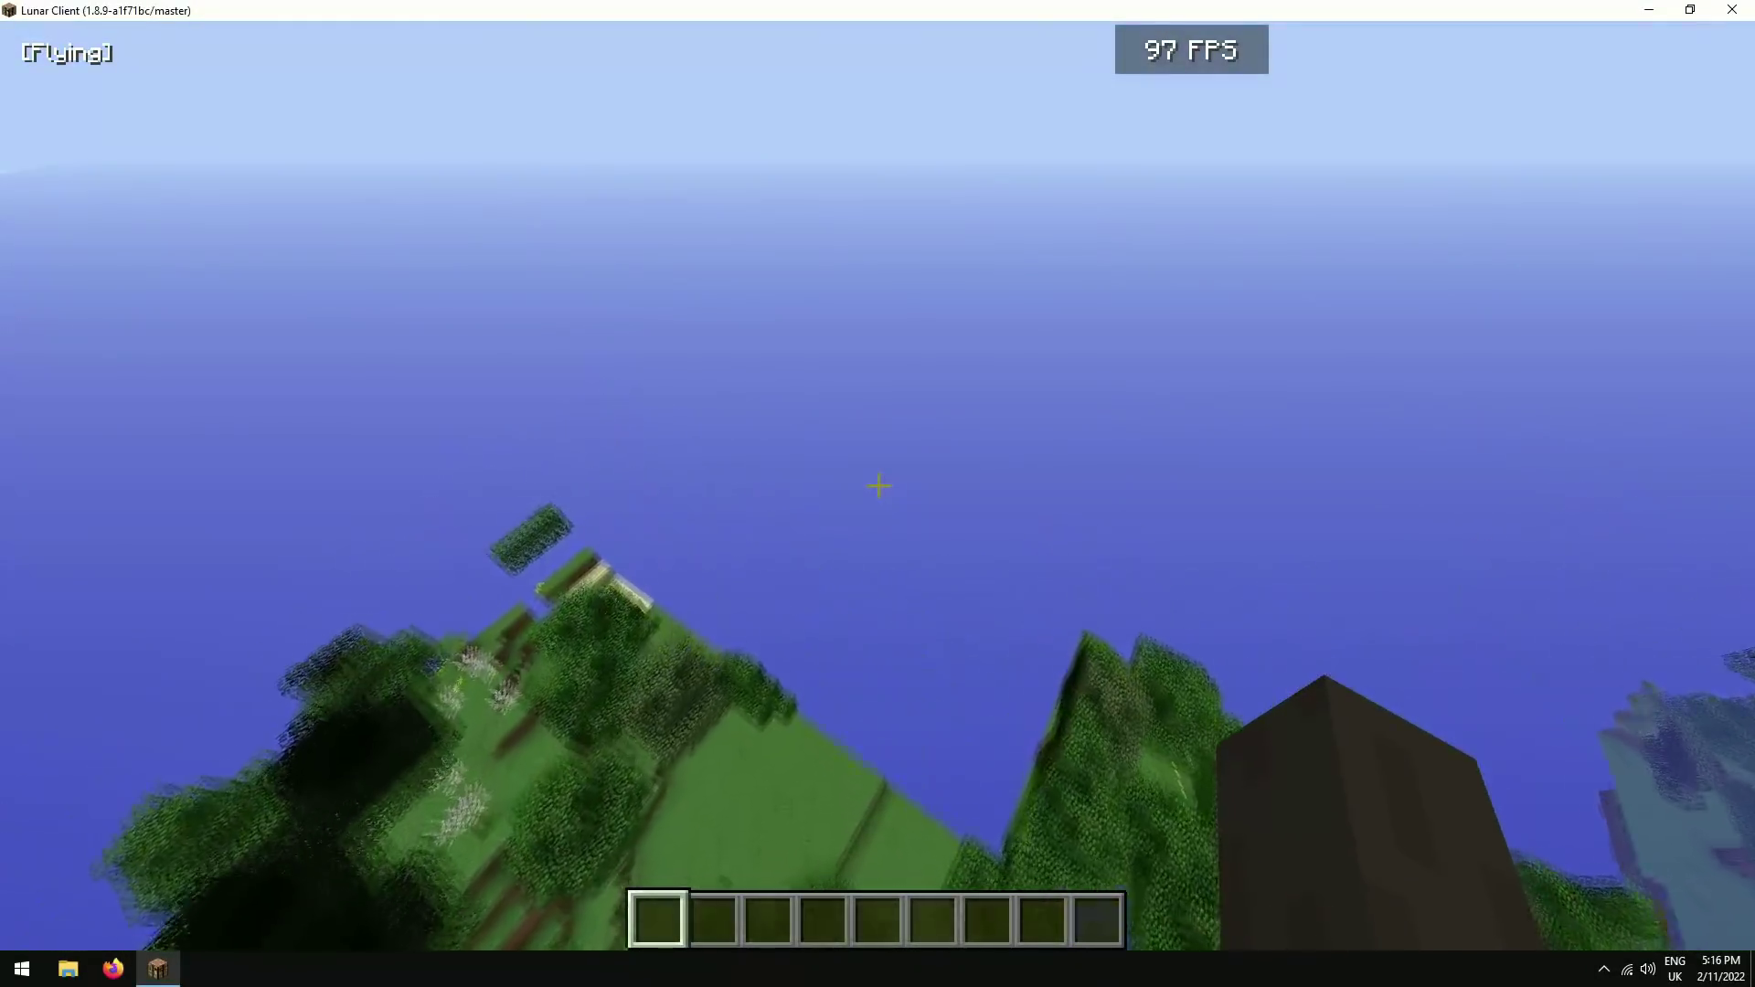
key(w)
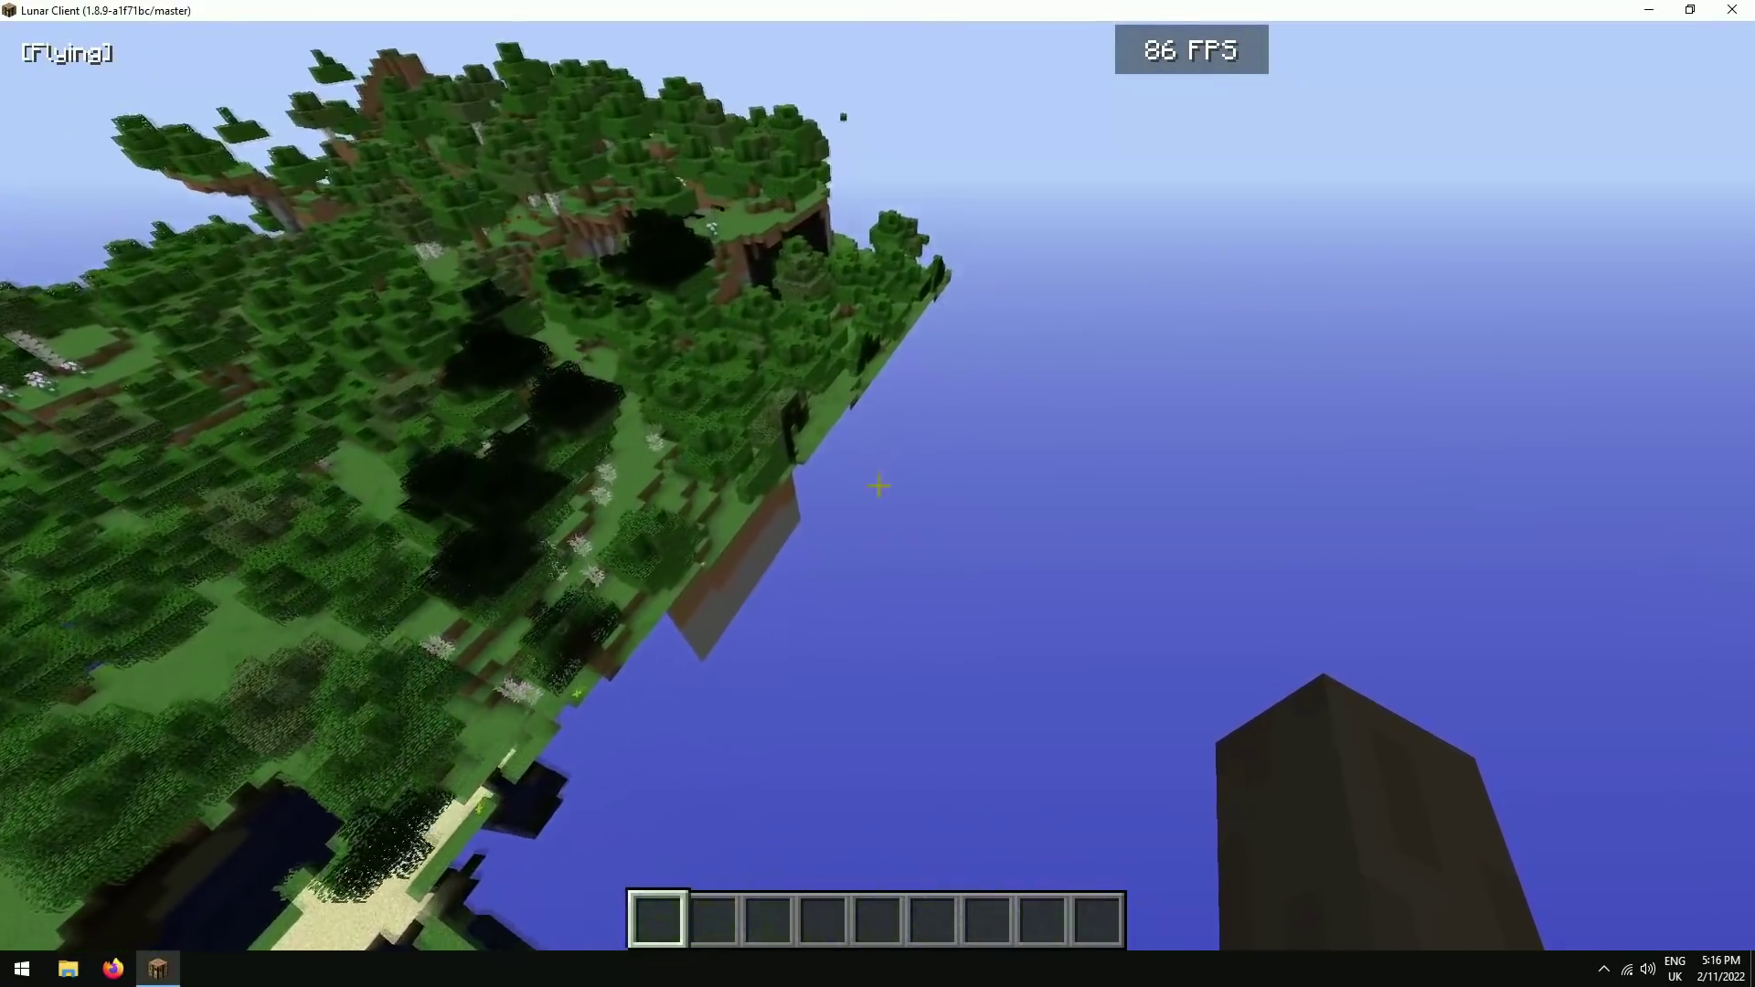
key(shift)
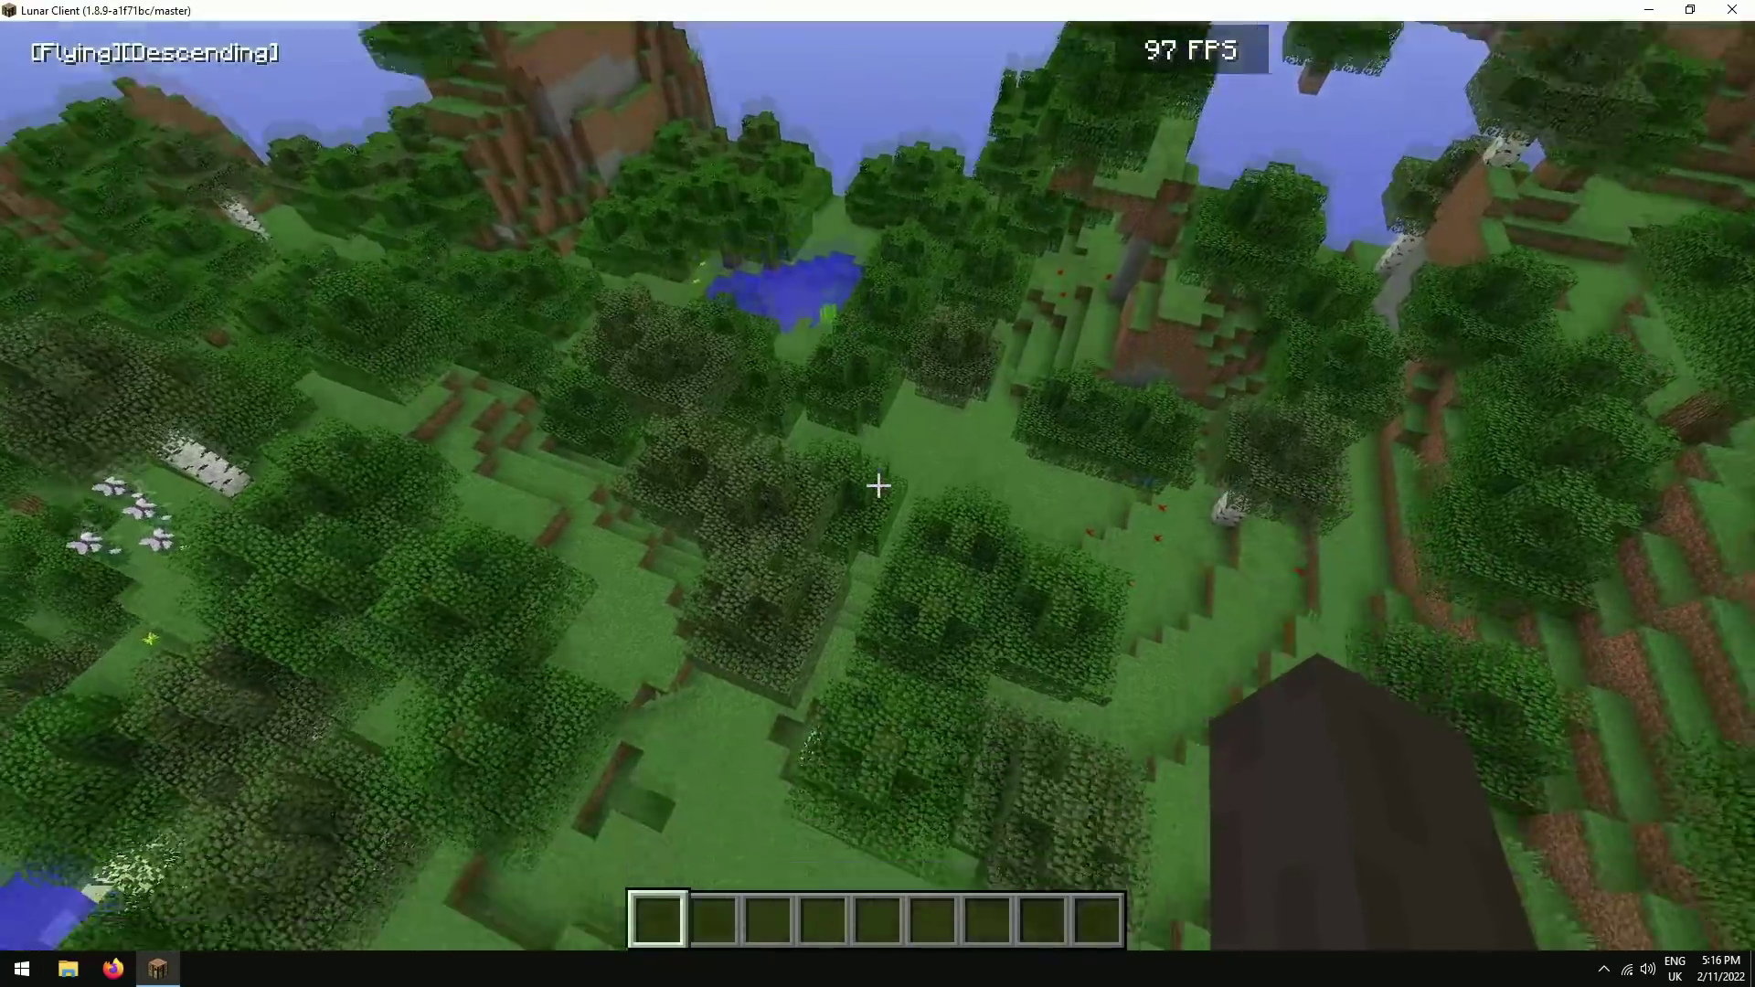
Pause the game and go into Options.
key(shift)
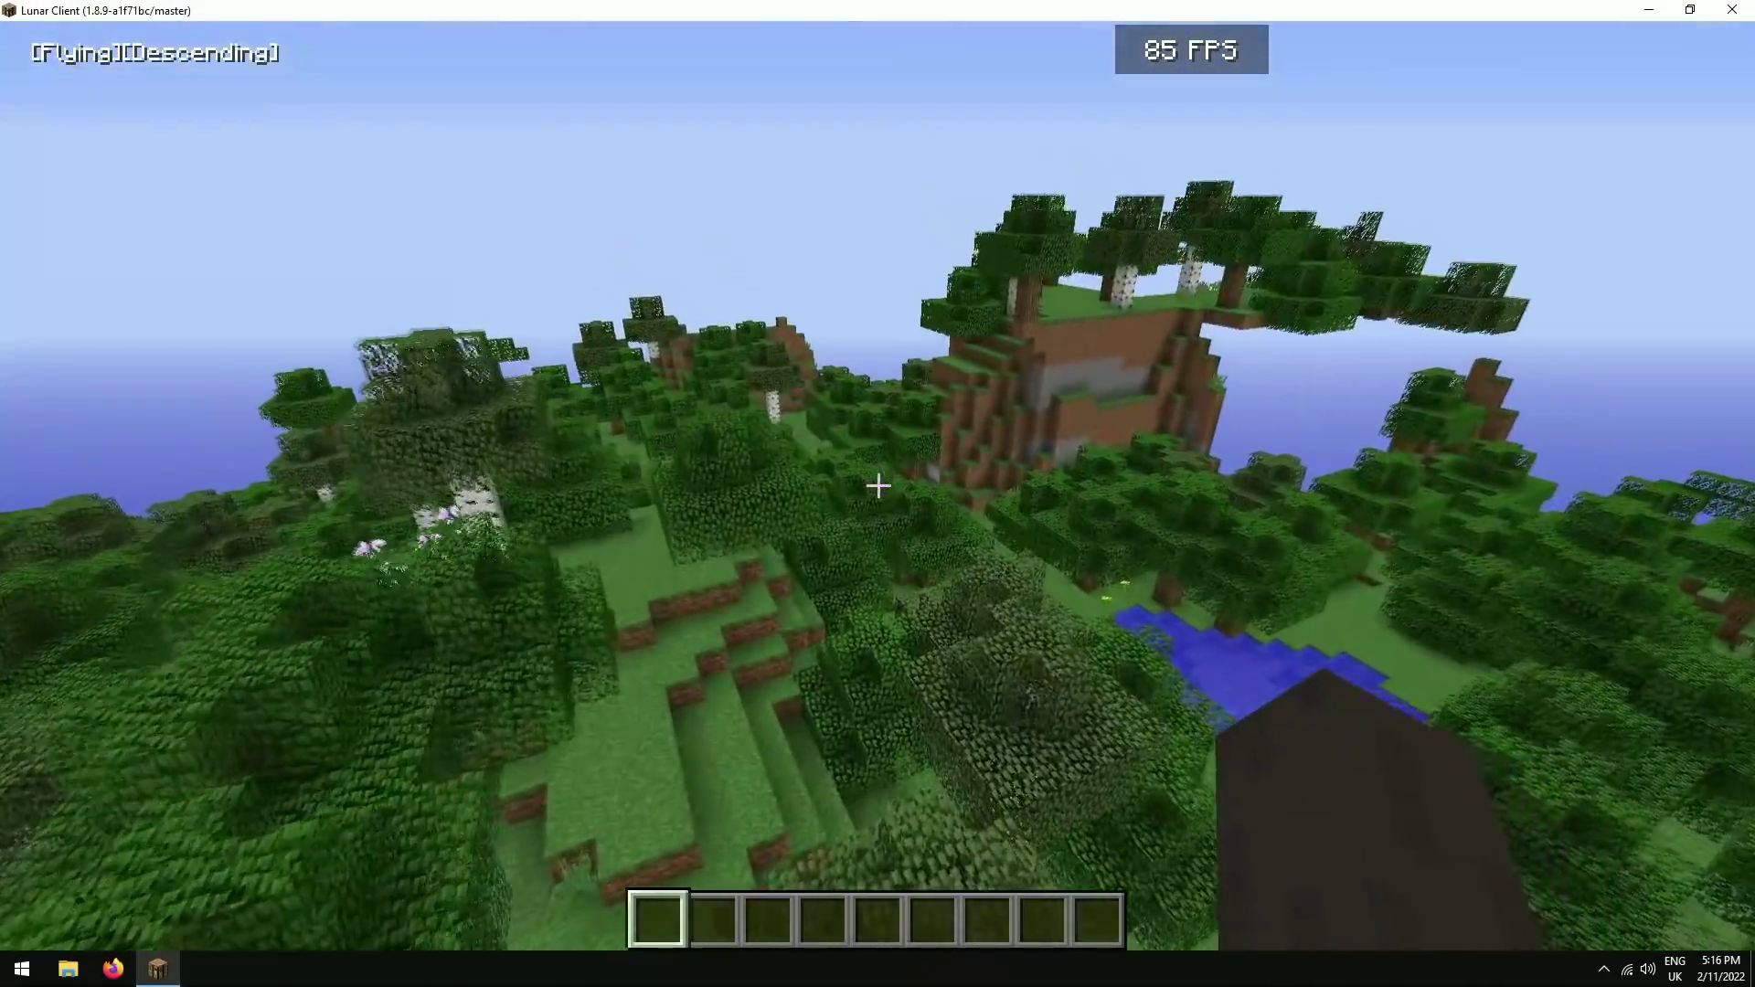
key(Escape)
click(713, 501)
In Video Settings choose Fast graphics, smooth lighting off, render distance 7, then resume.
click(678, 451)
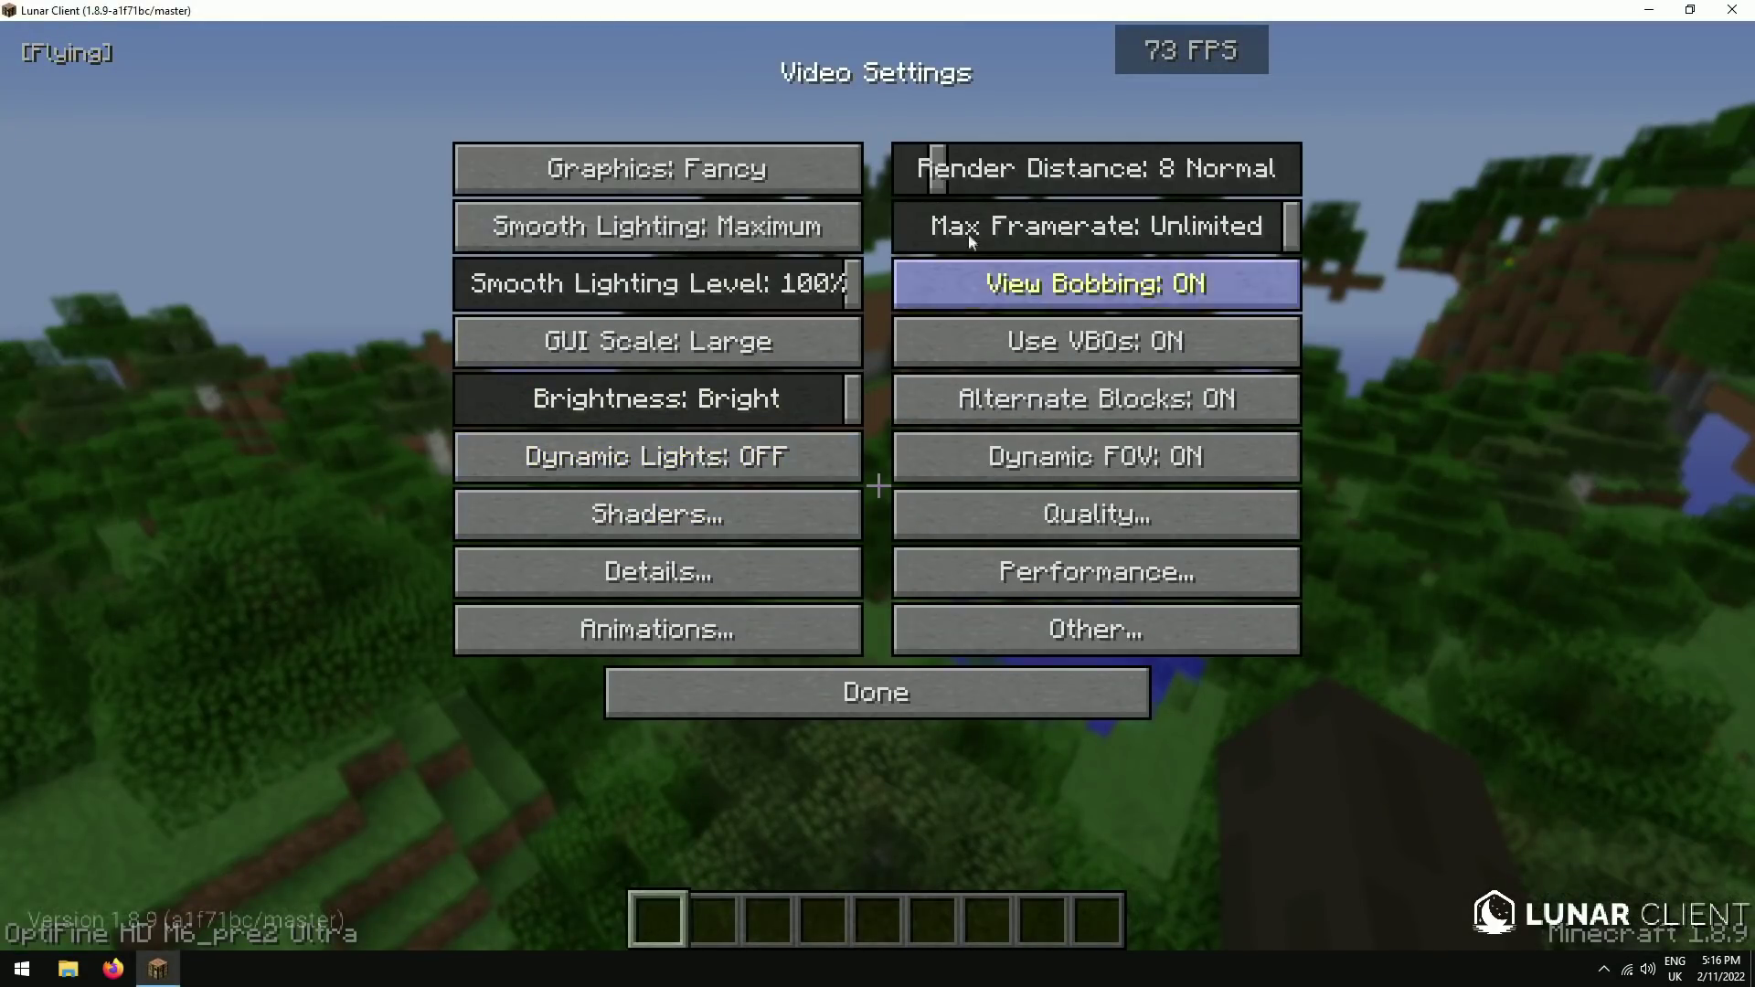
click(702, 172)
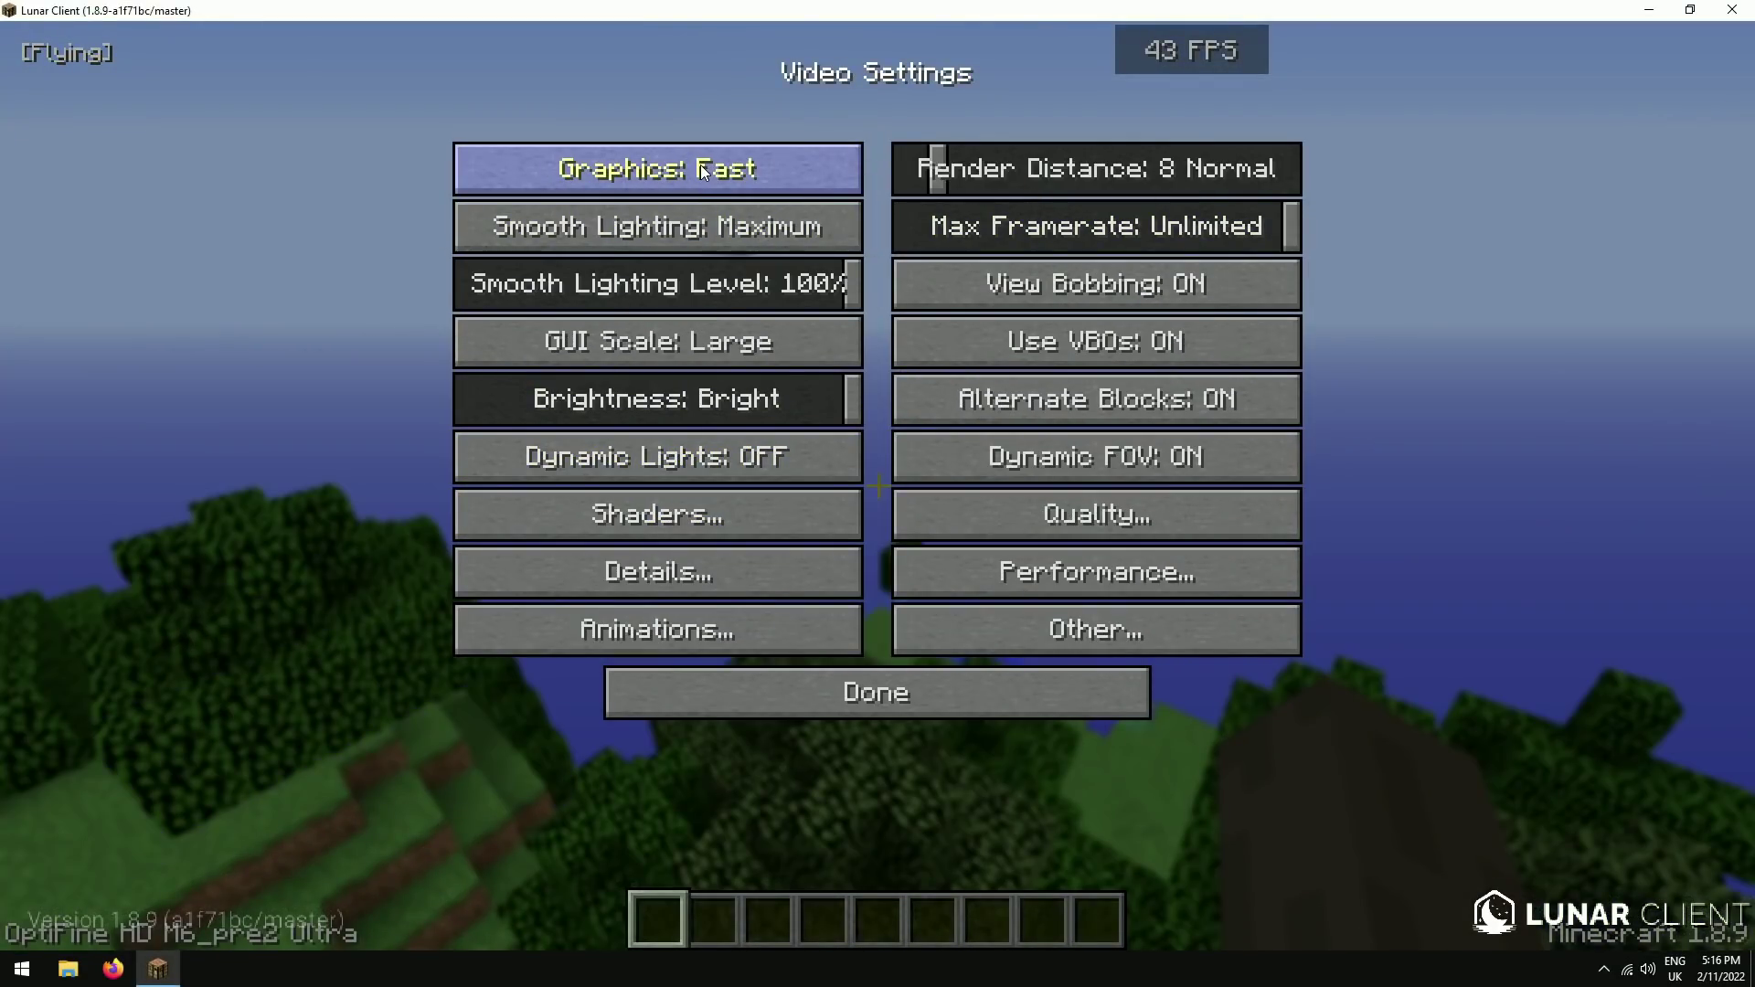
click(614, 236)
drag(640, 284, 347, 288)
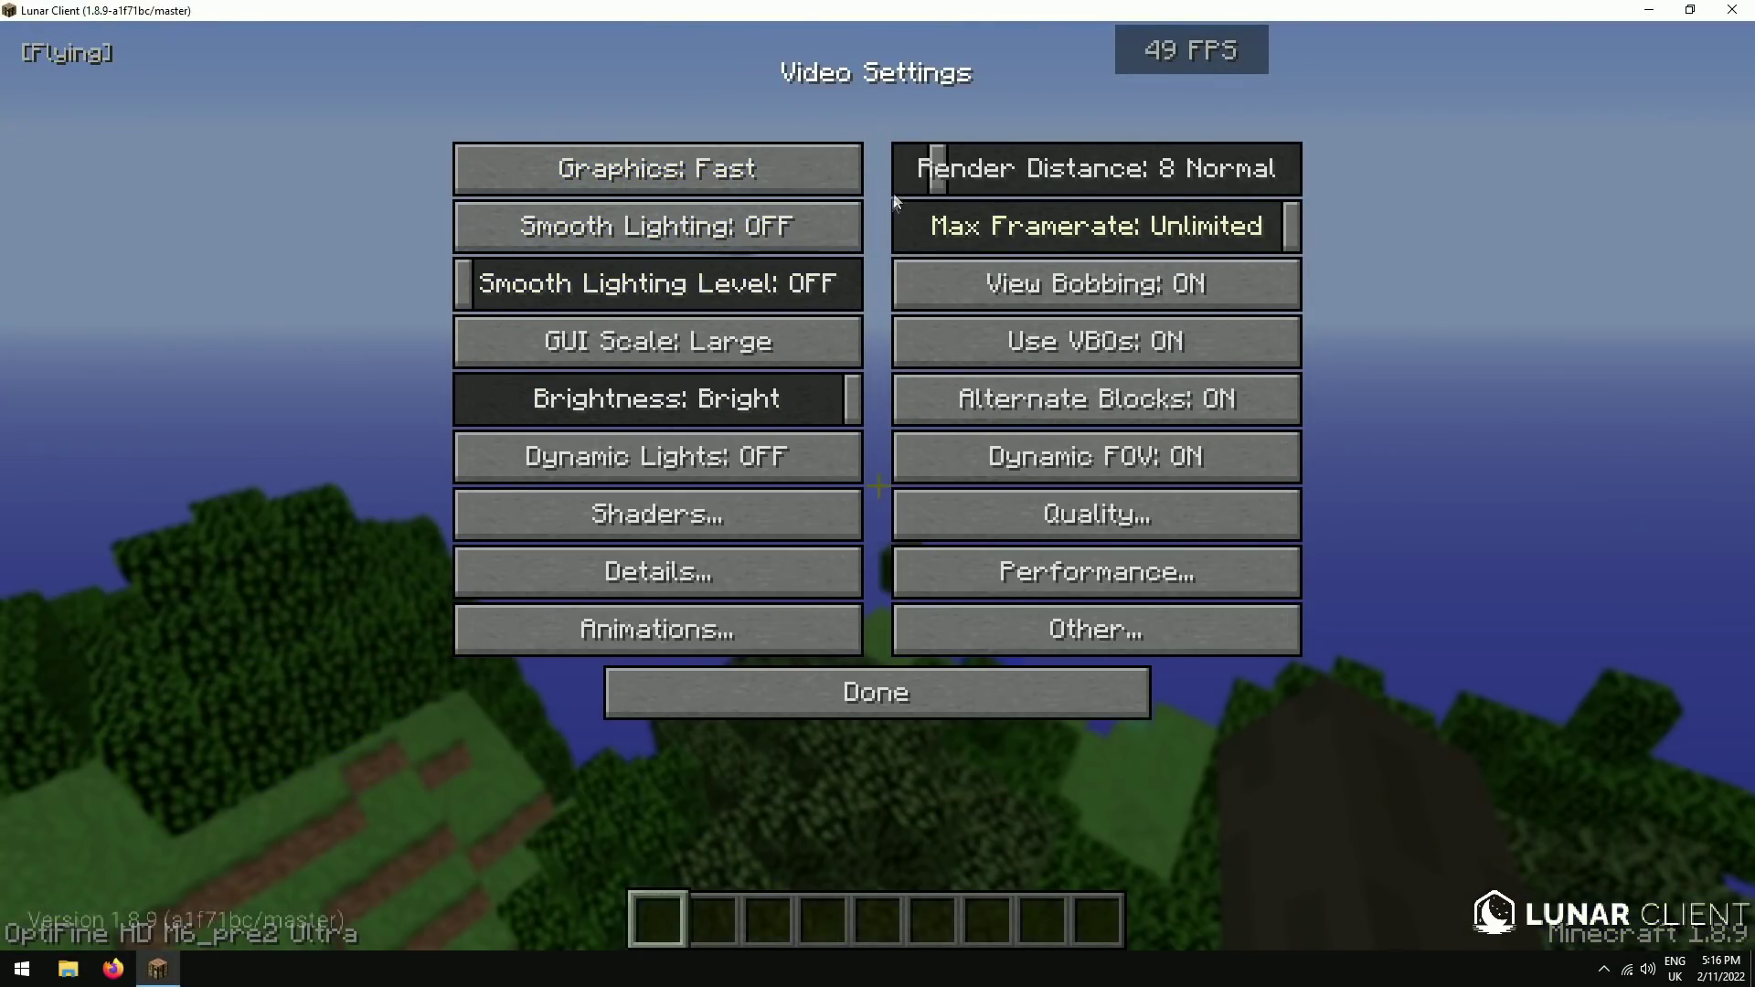
click(935, 173)
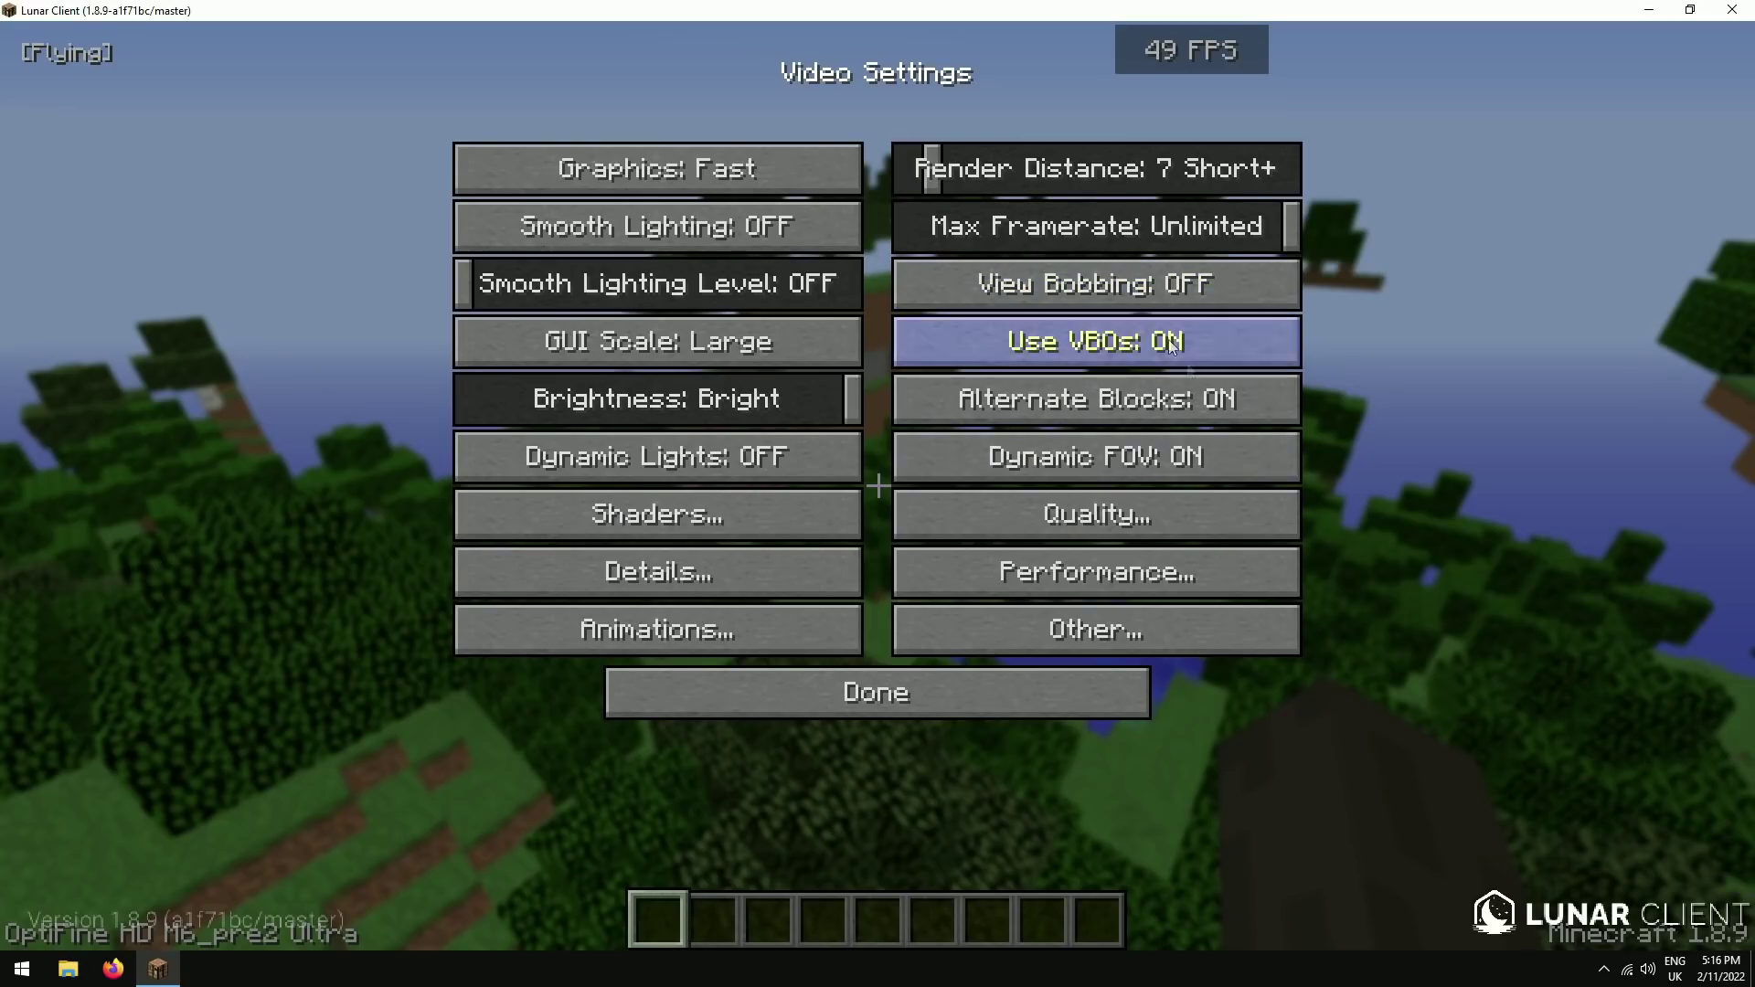
key(Escape)
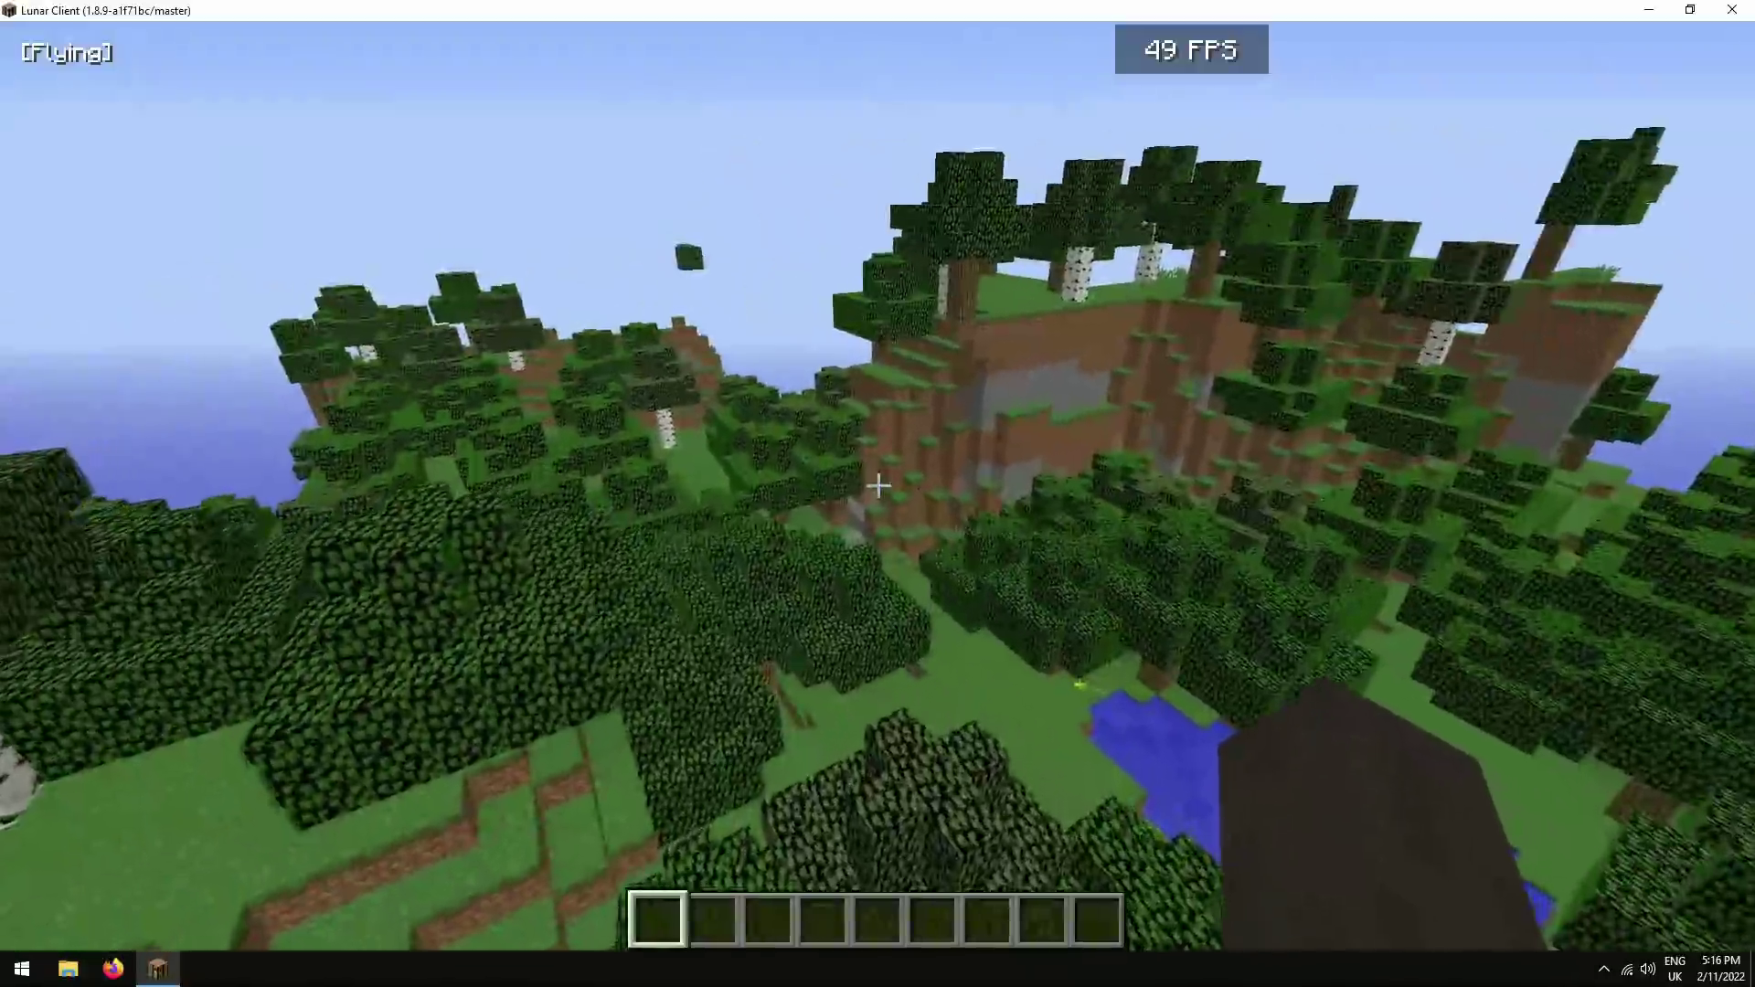
Descend to the forest floor, sprint, fly back above the canopy, and open the creative inventory.
key(shift)
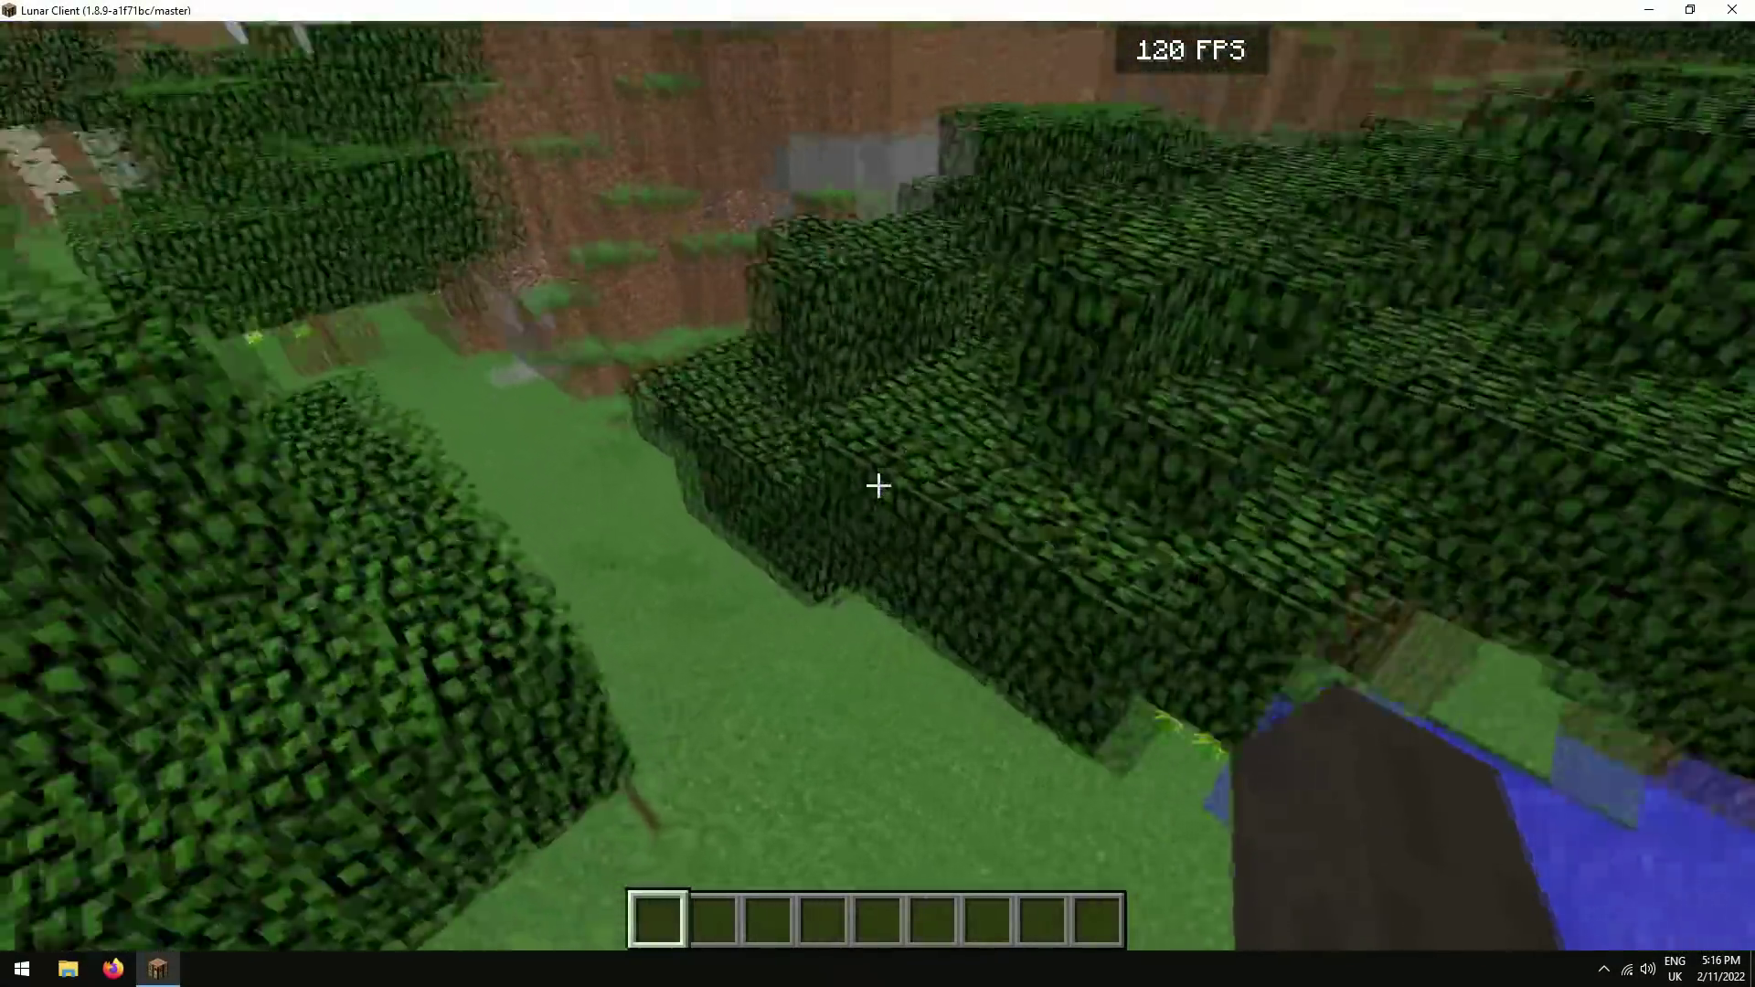
key(ctrl)
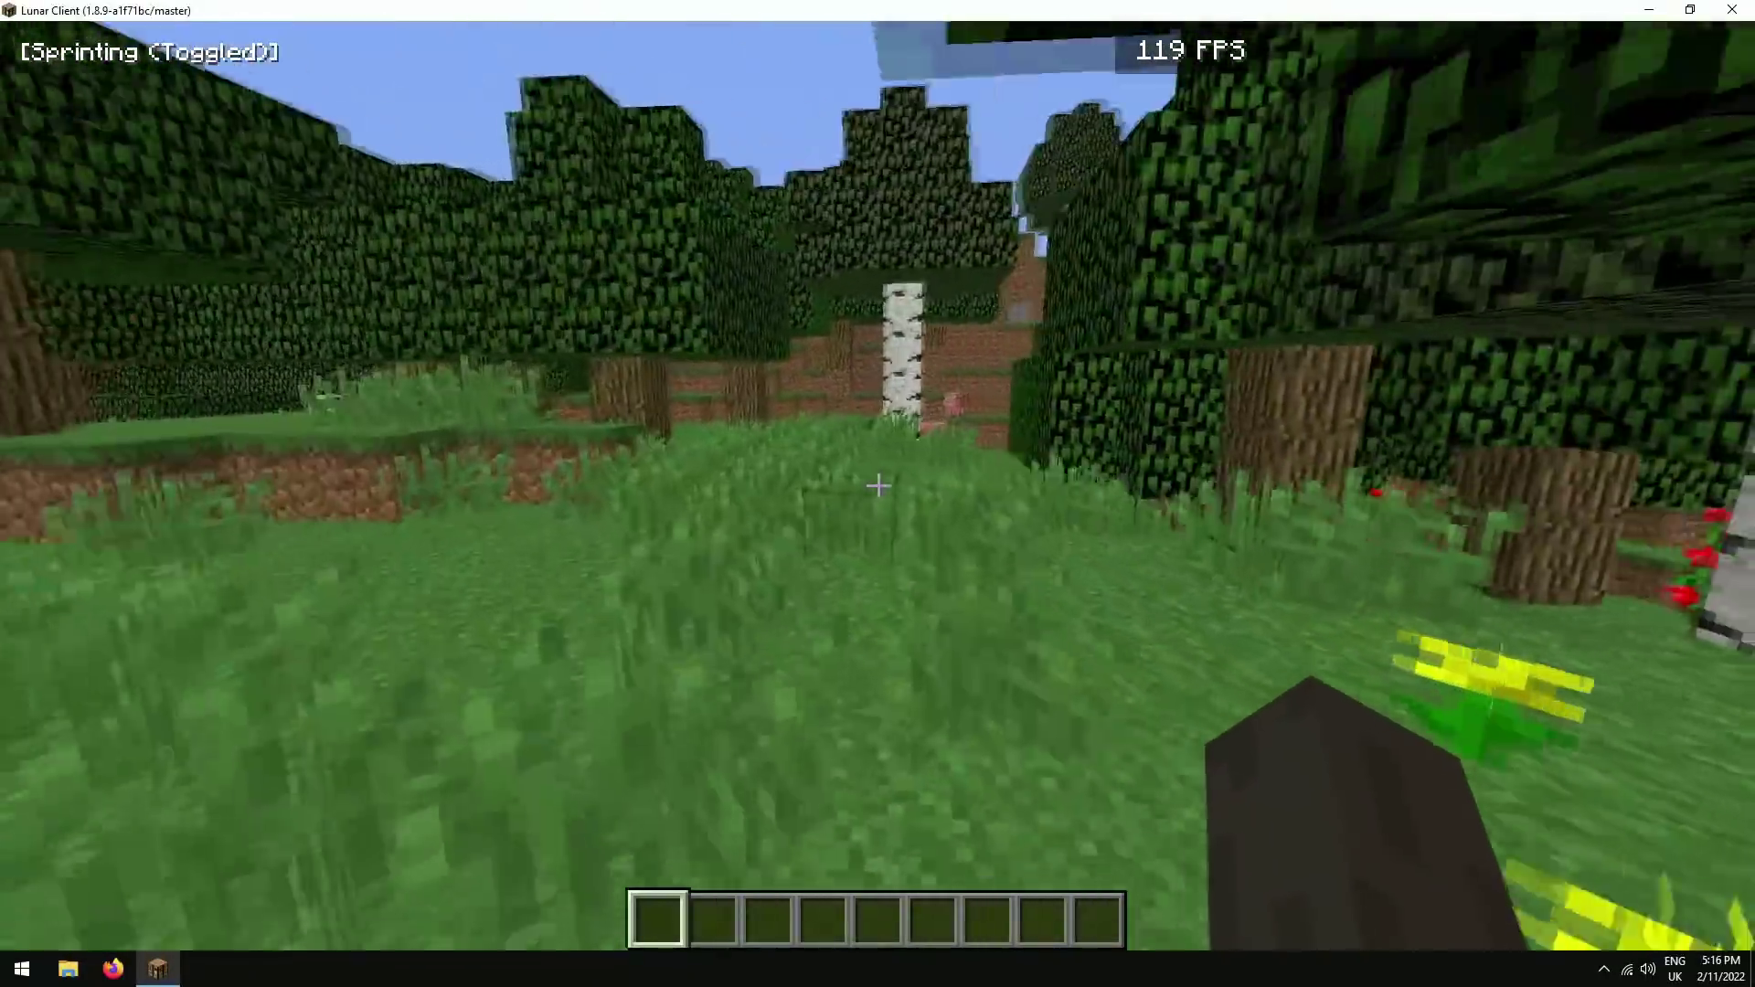
key(space)
key(space)
key(space)
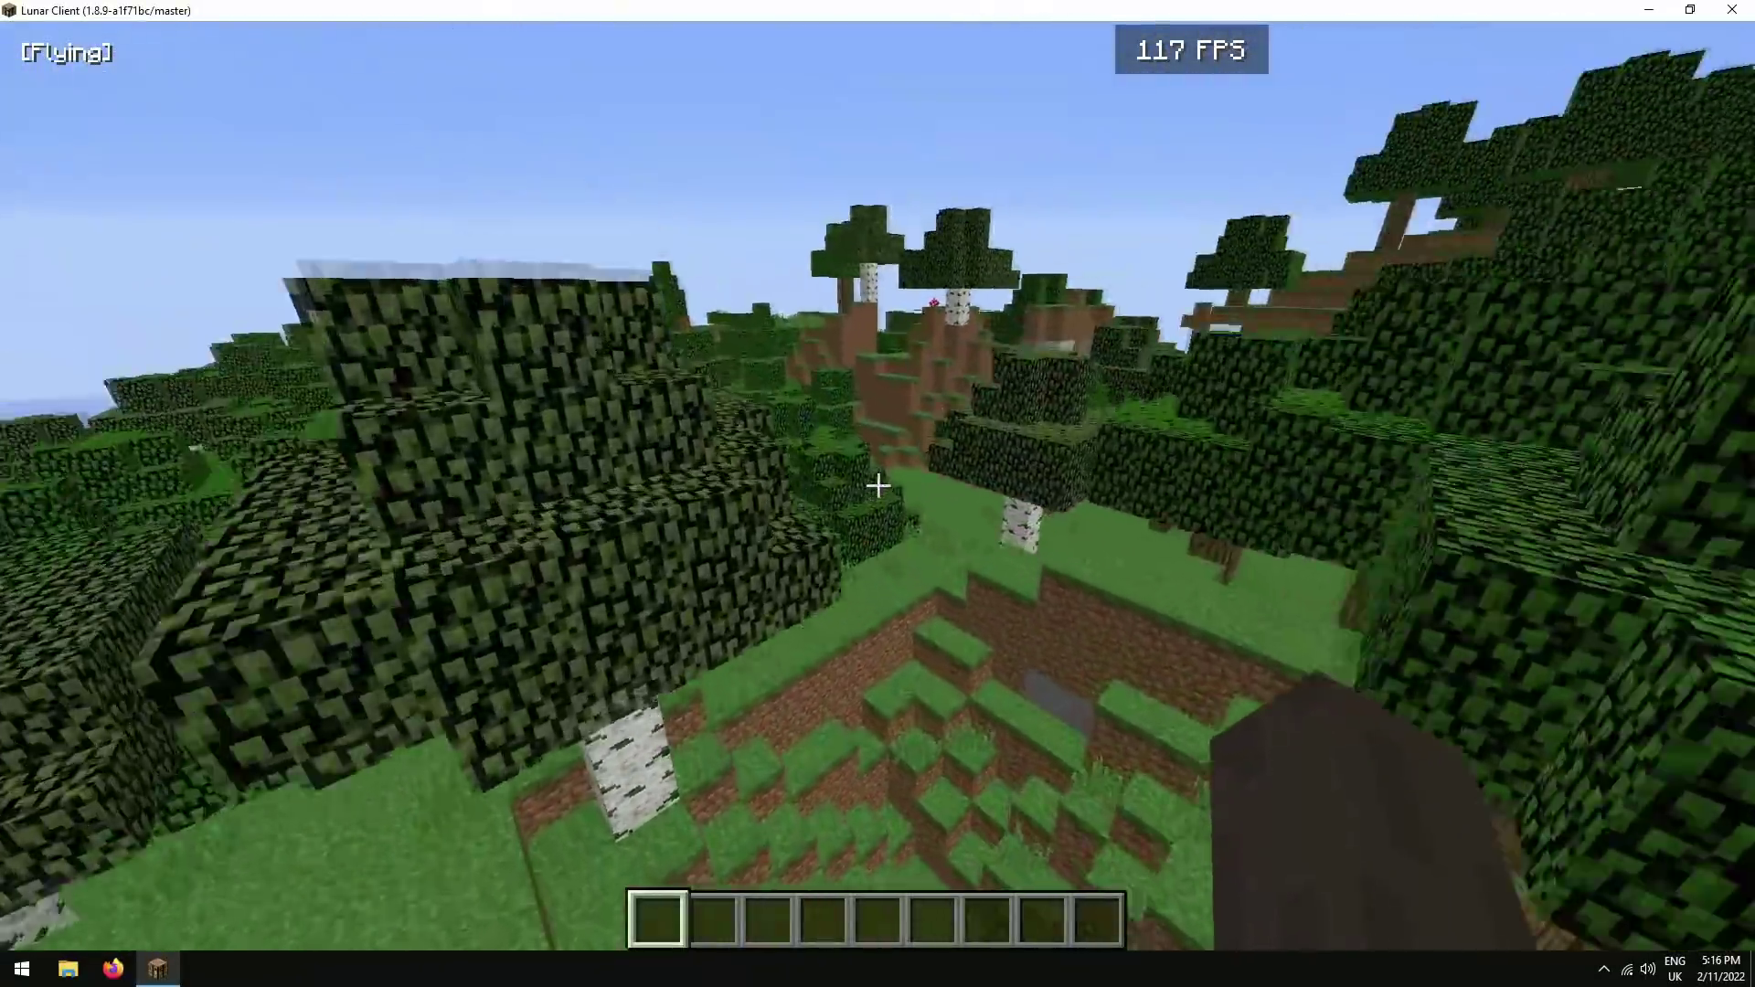
key(space)
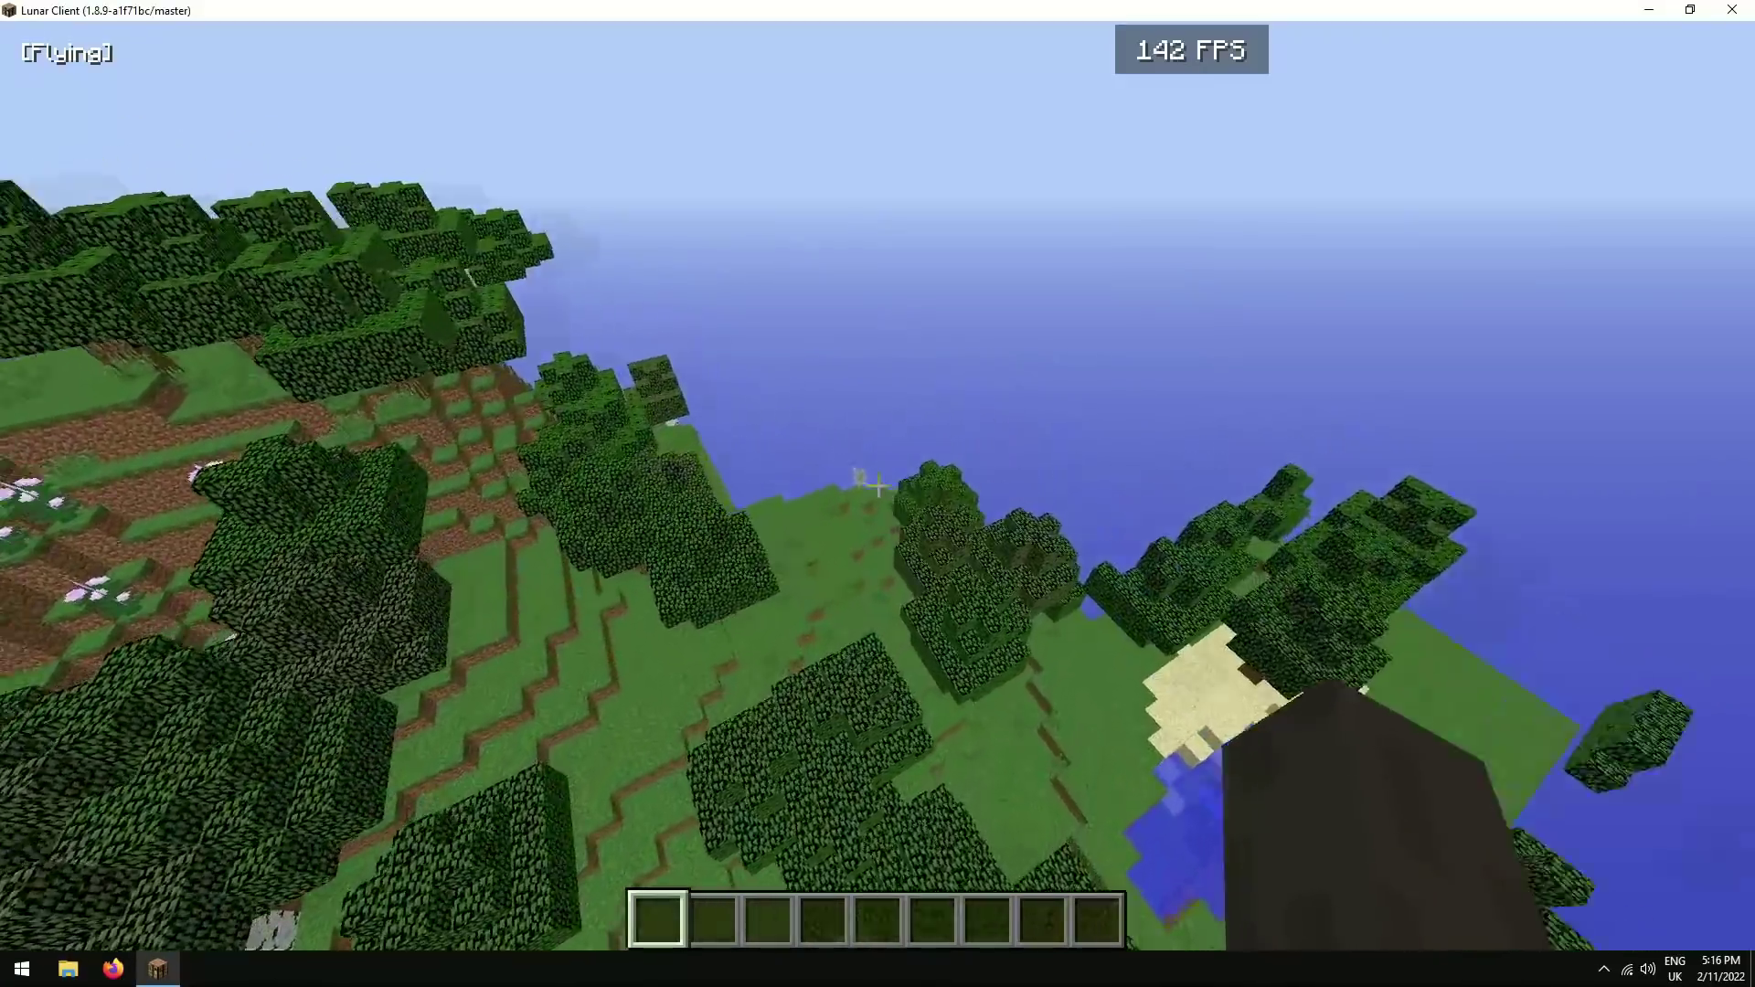
key(e)
right_click(793, 979)
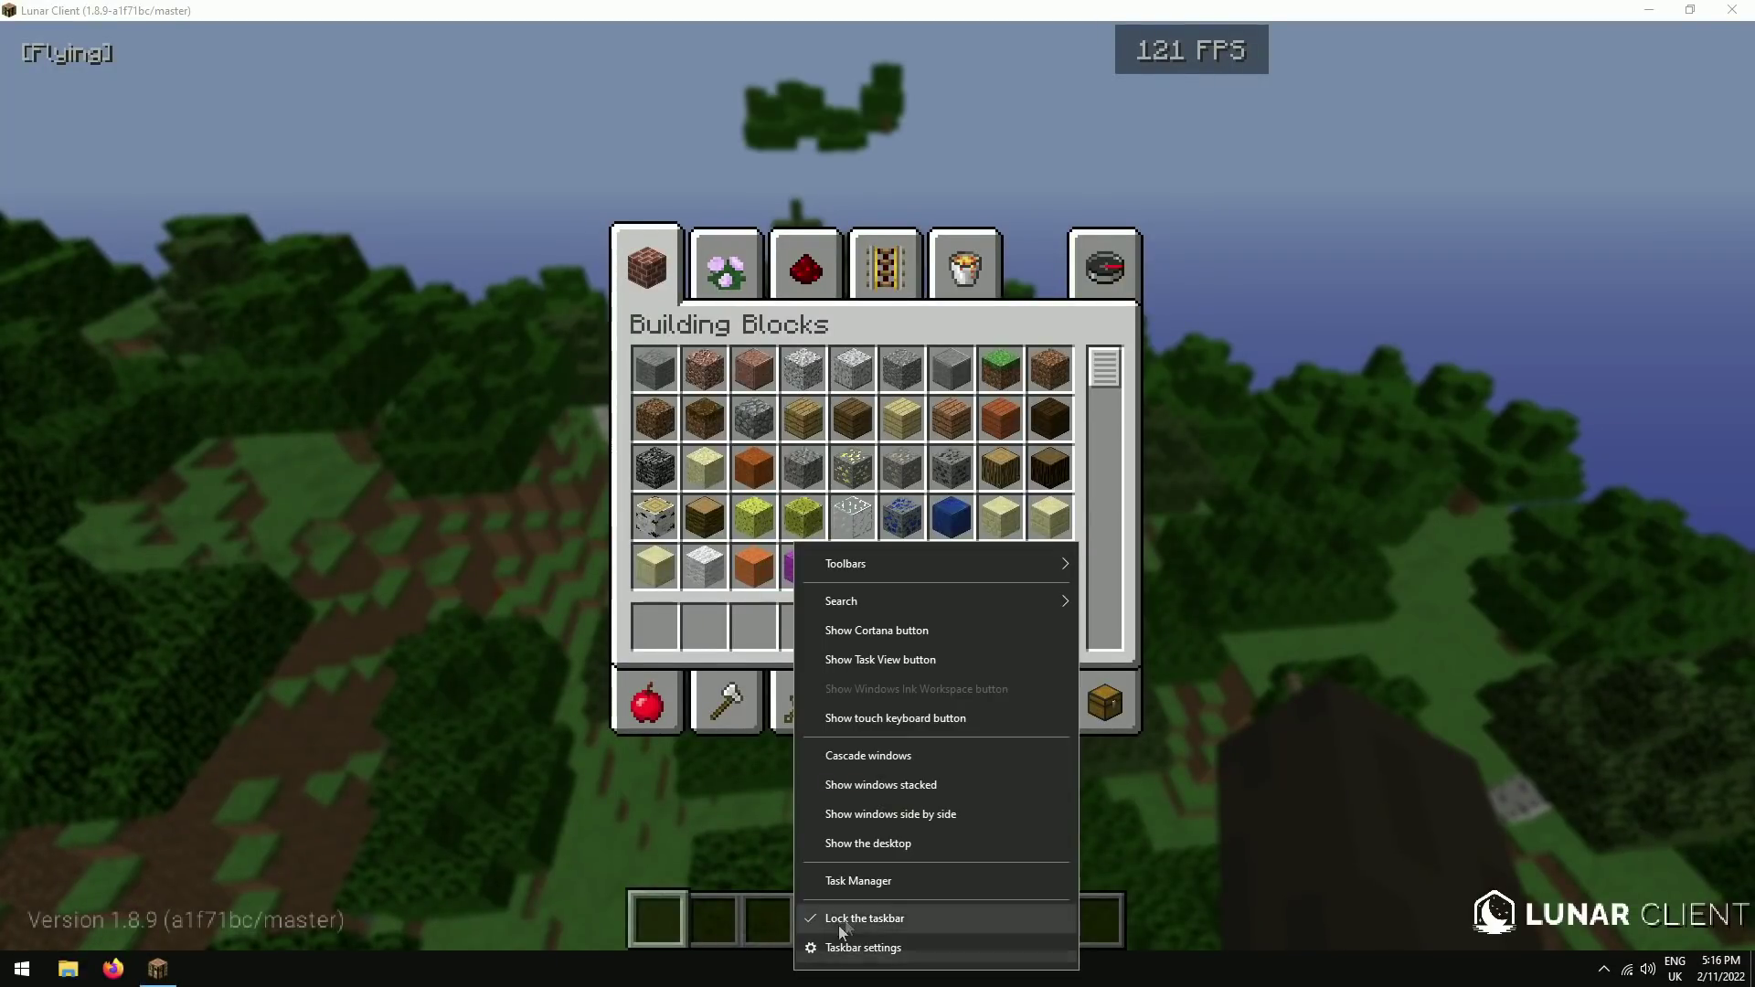
Launch Task Manager to see Java using about 4 GB, then return focus to Lunar Client.
click(885, 878)
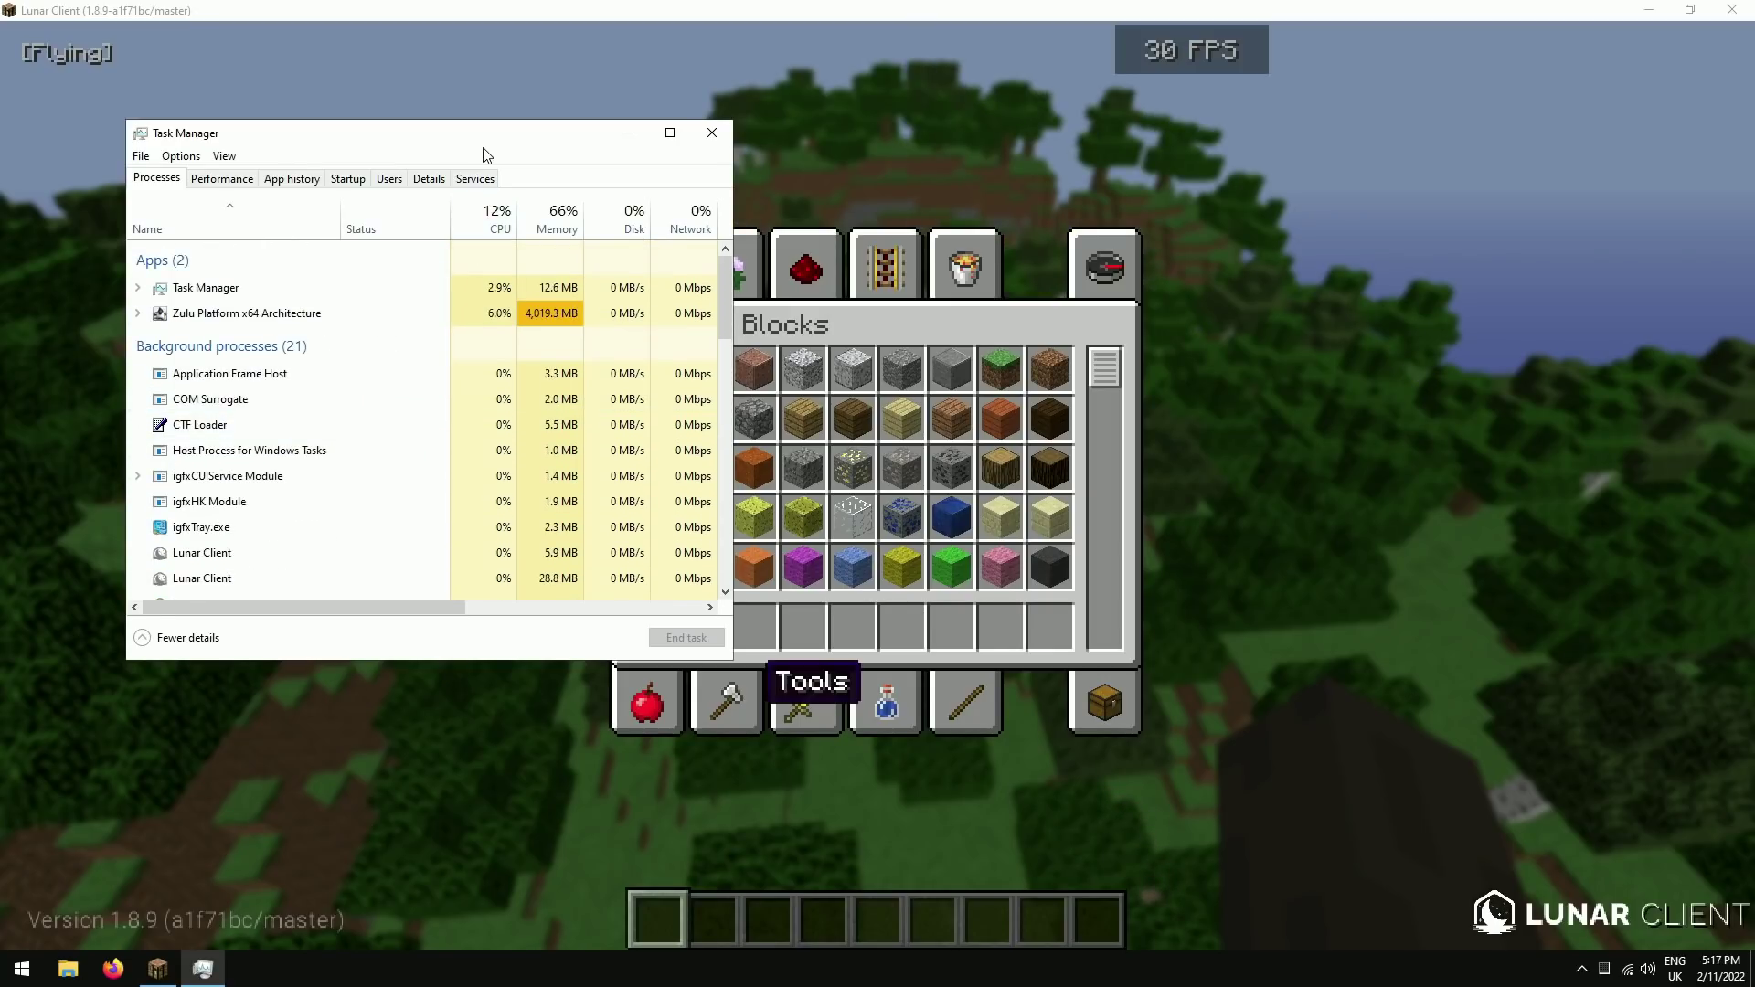
drag(483, 148, 500, 321)
click(406, 178)
Close the inventory, fly toward the ocean, drop into the tree canopy and rise back up.
key(e)
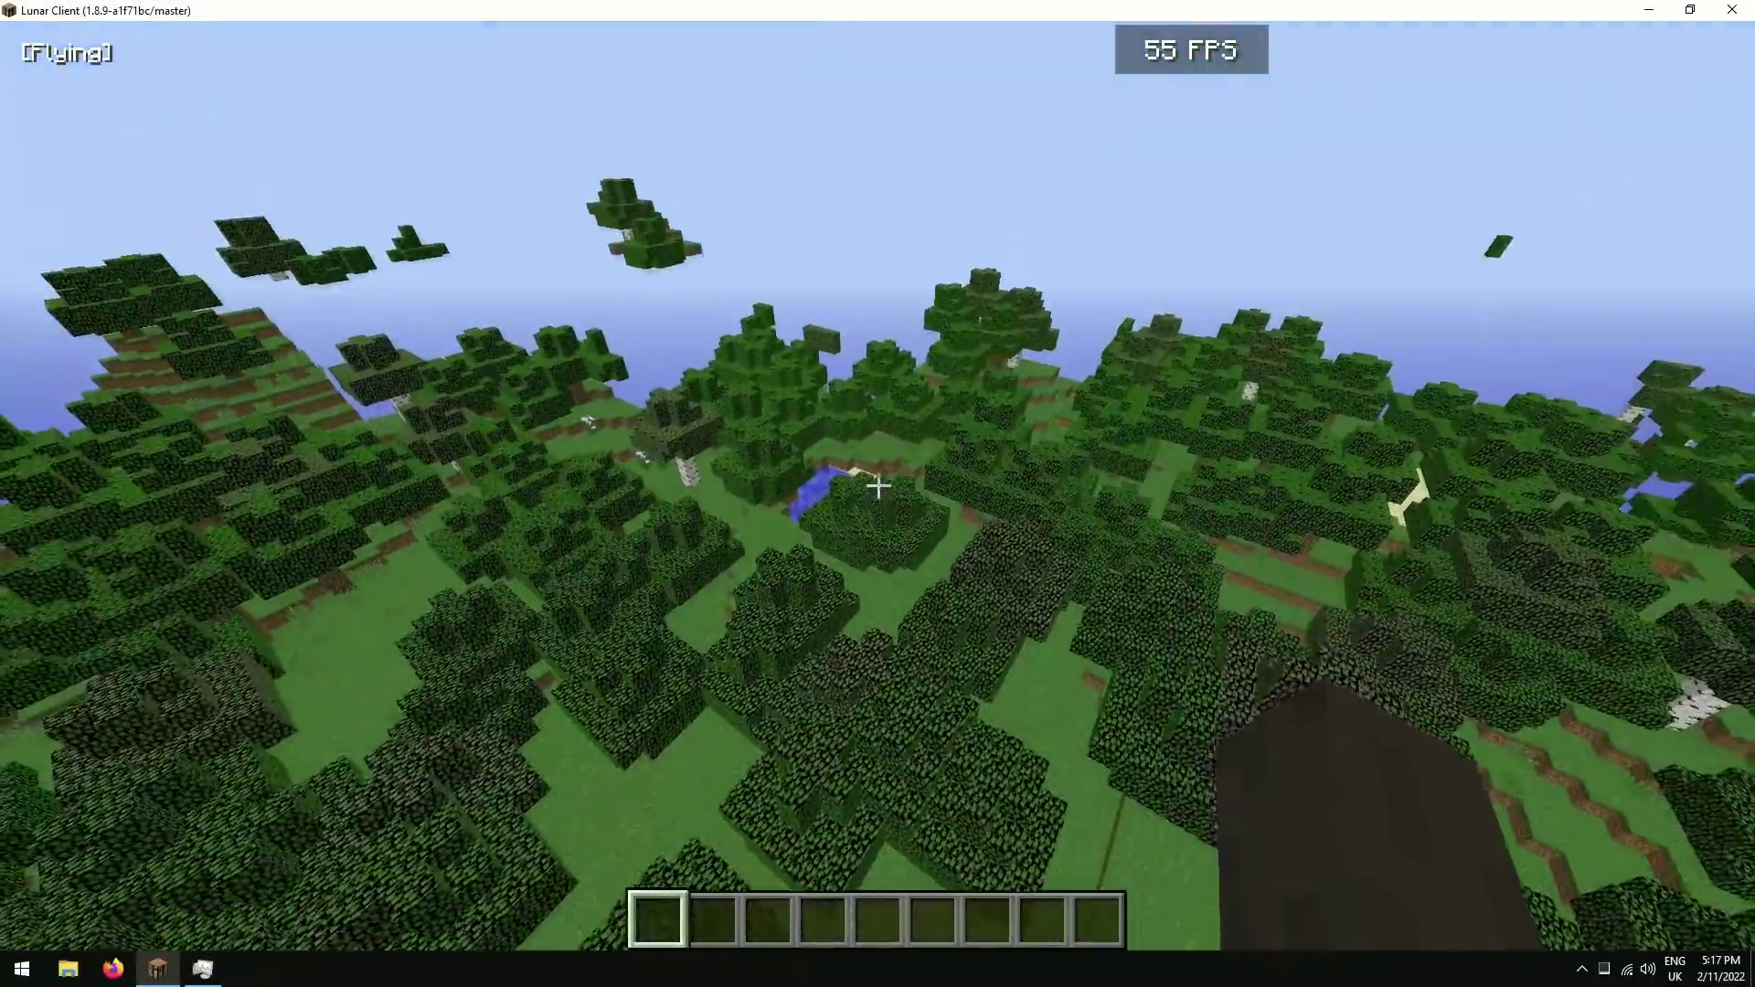
key(w)
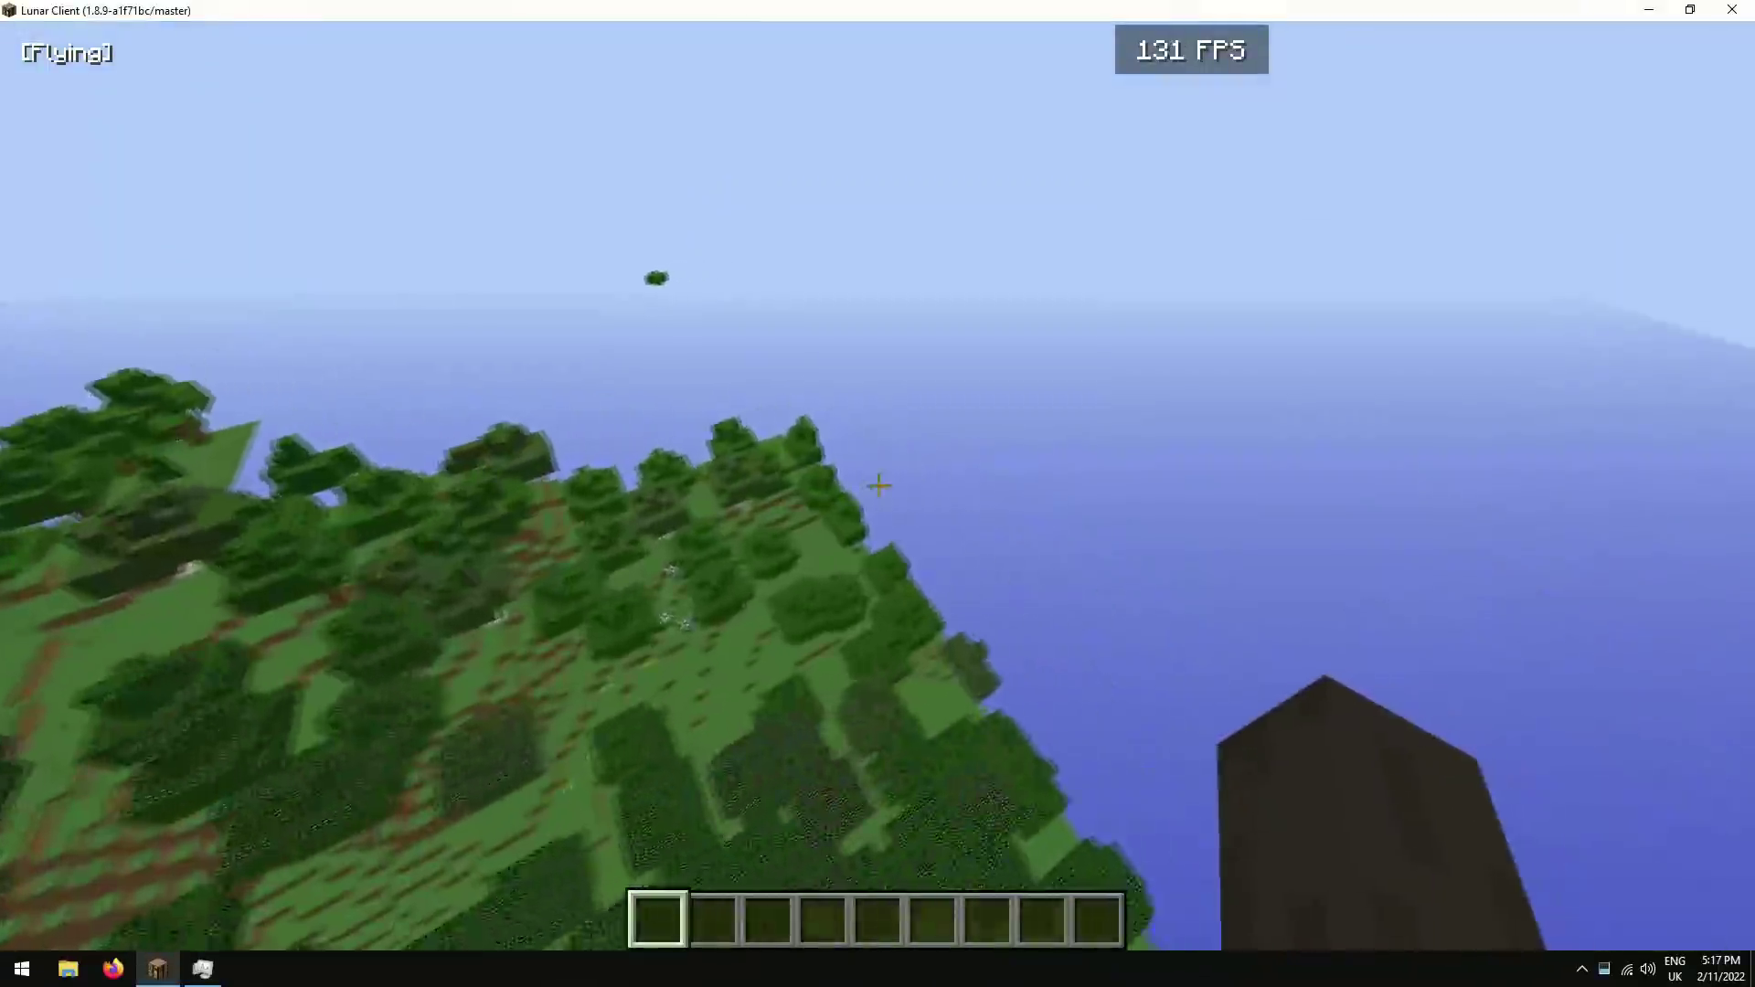
key(ctrl)
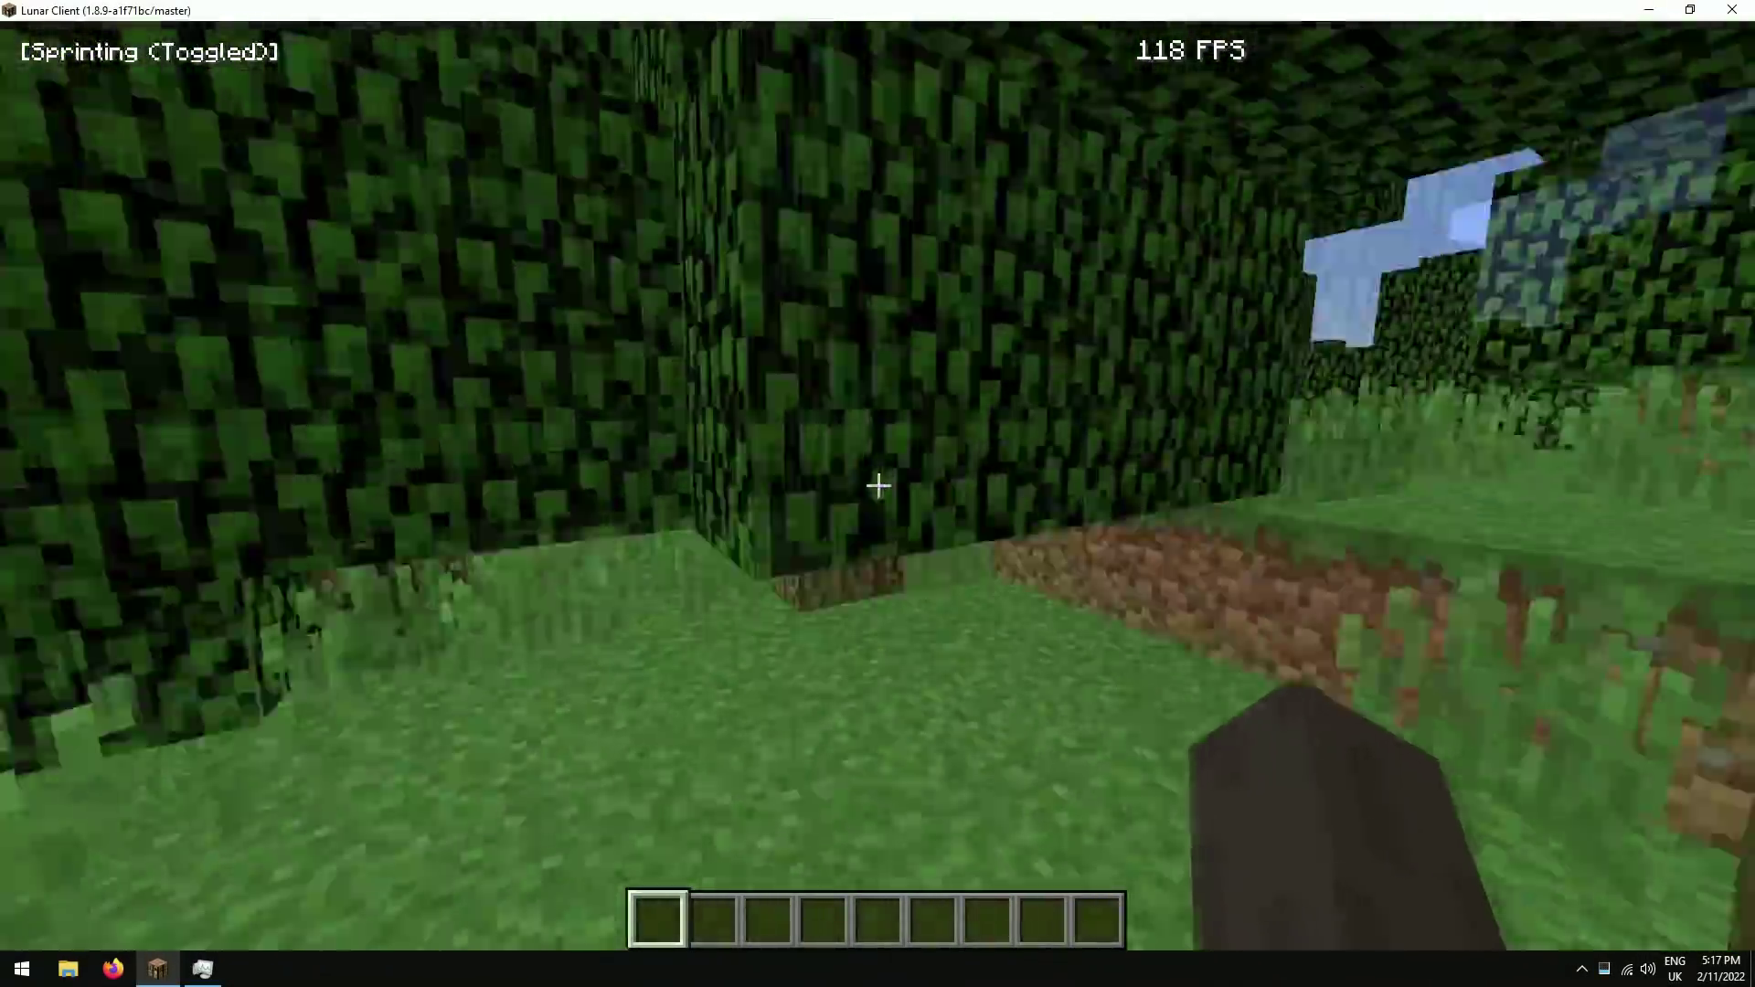
key(space)
key(space)
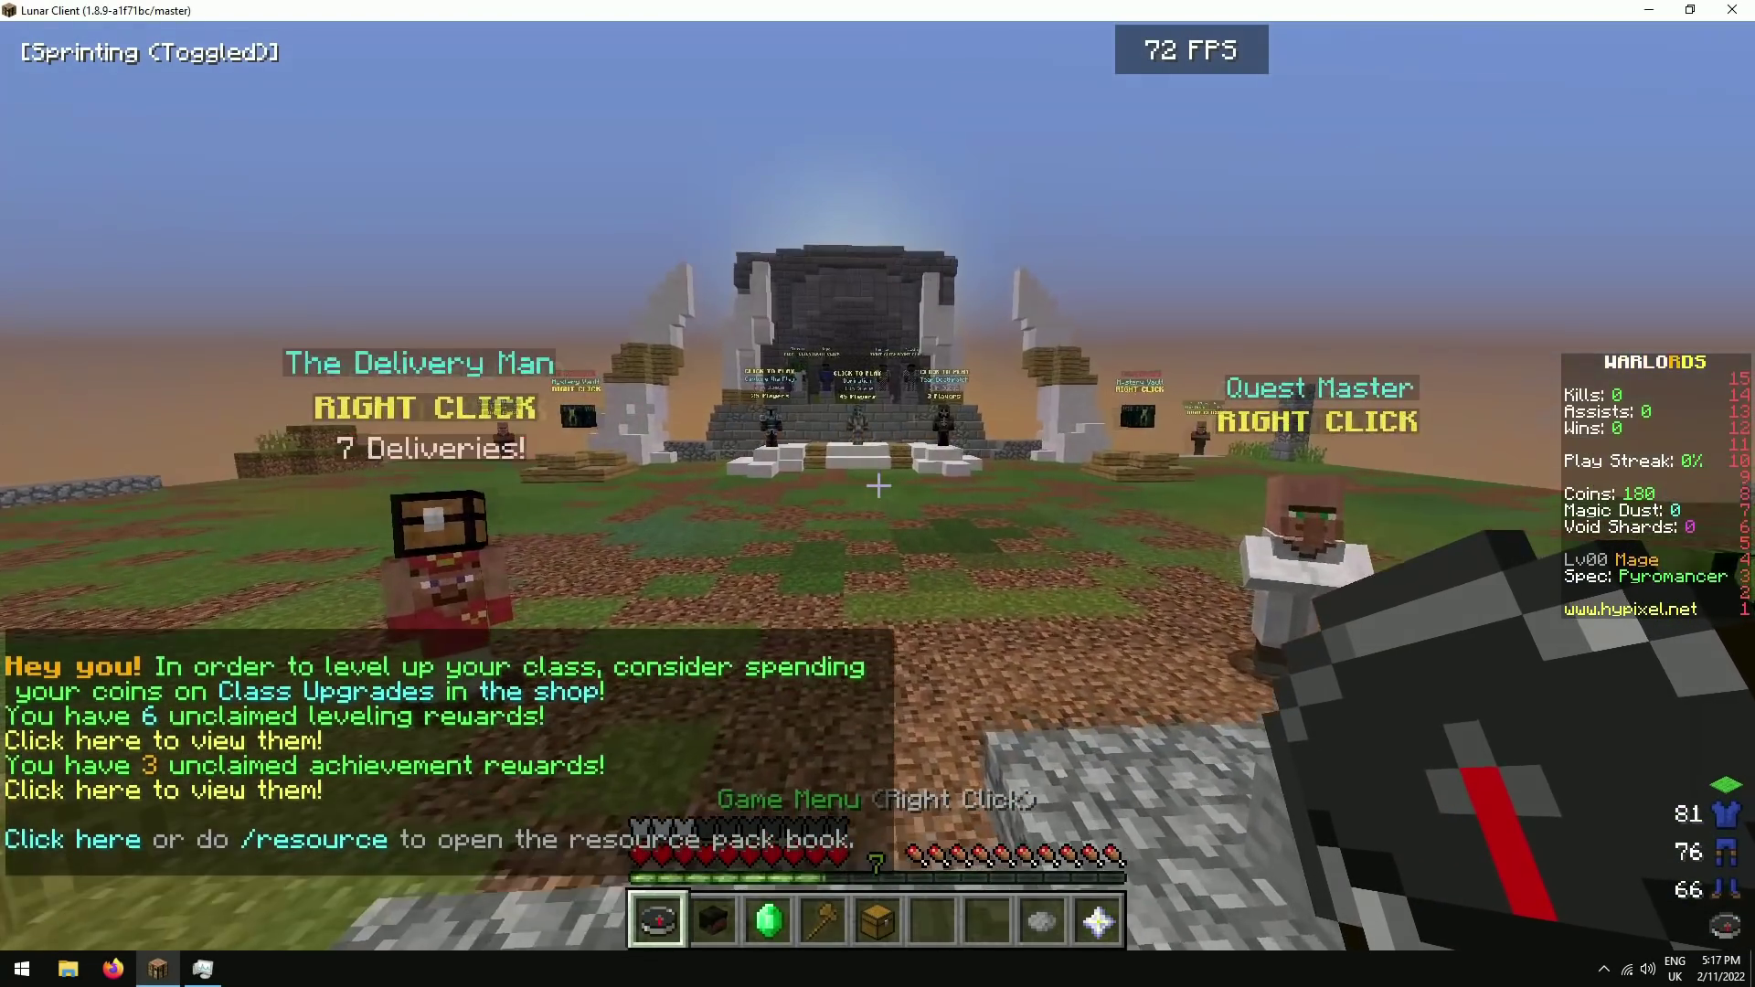
Use the compass Game Menu to travel to the Hypixel Main Lobby.
right_click(878, 485)
mouse_move(875, 448)
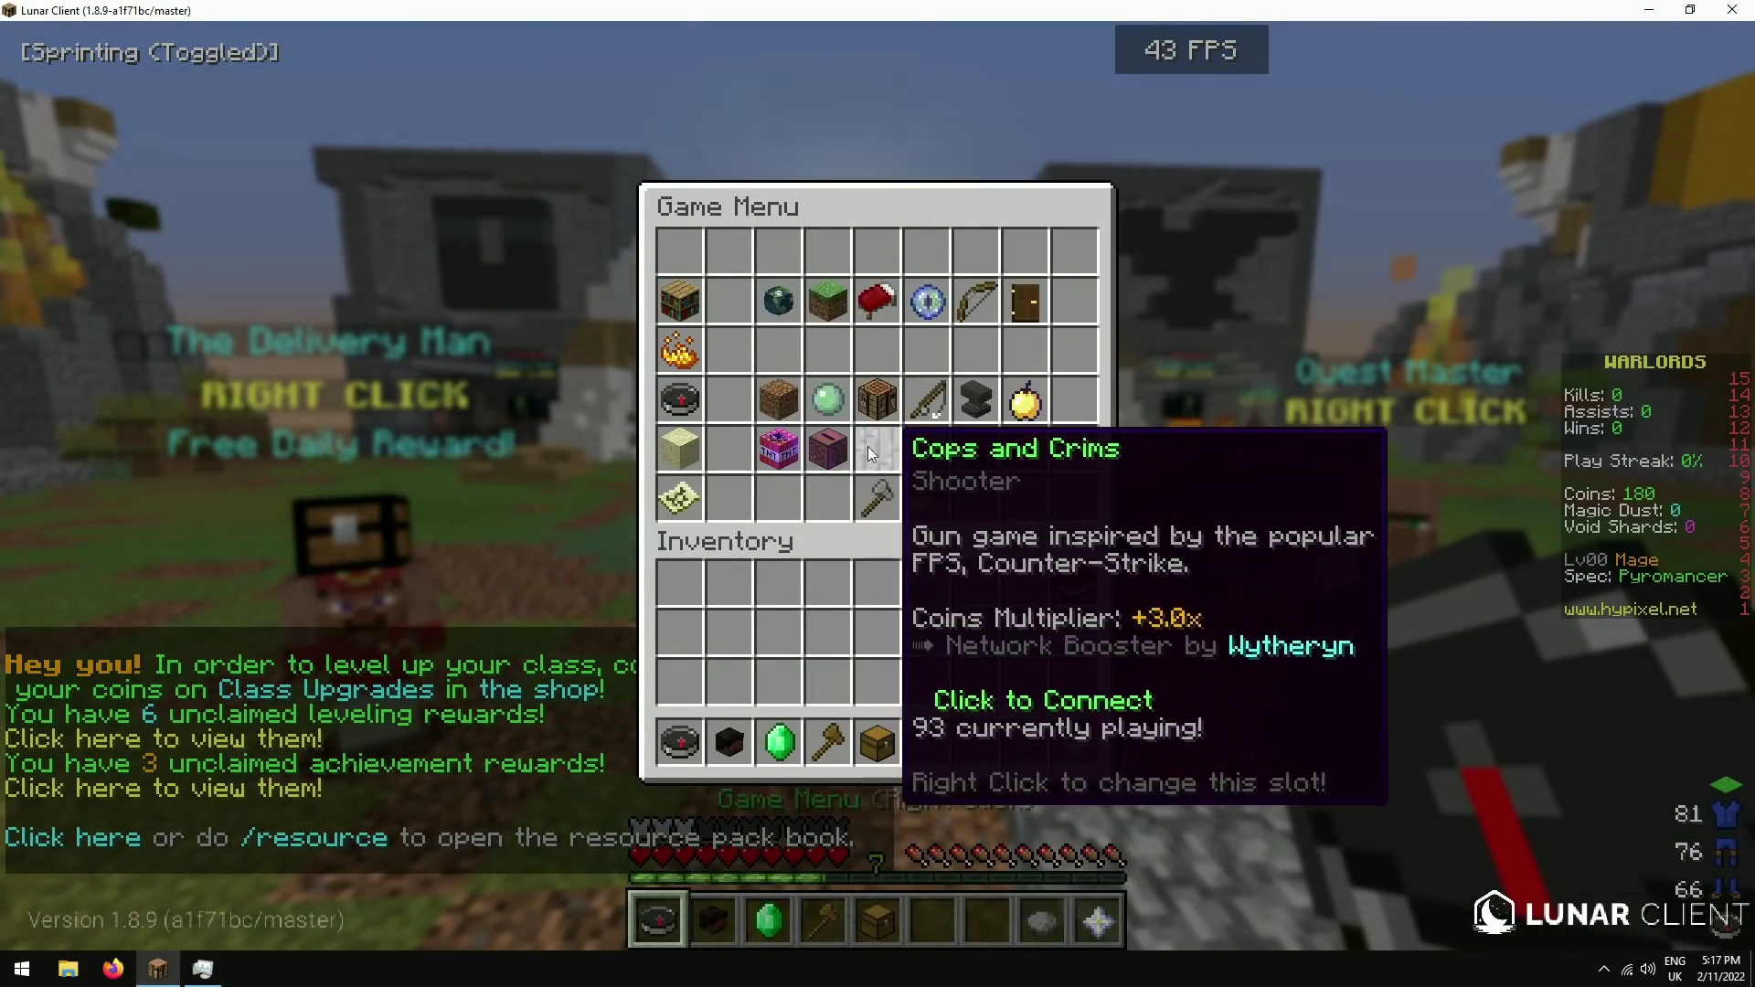
click(682, 300)
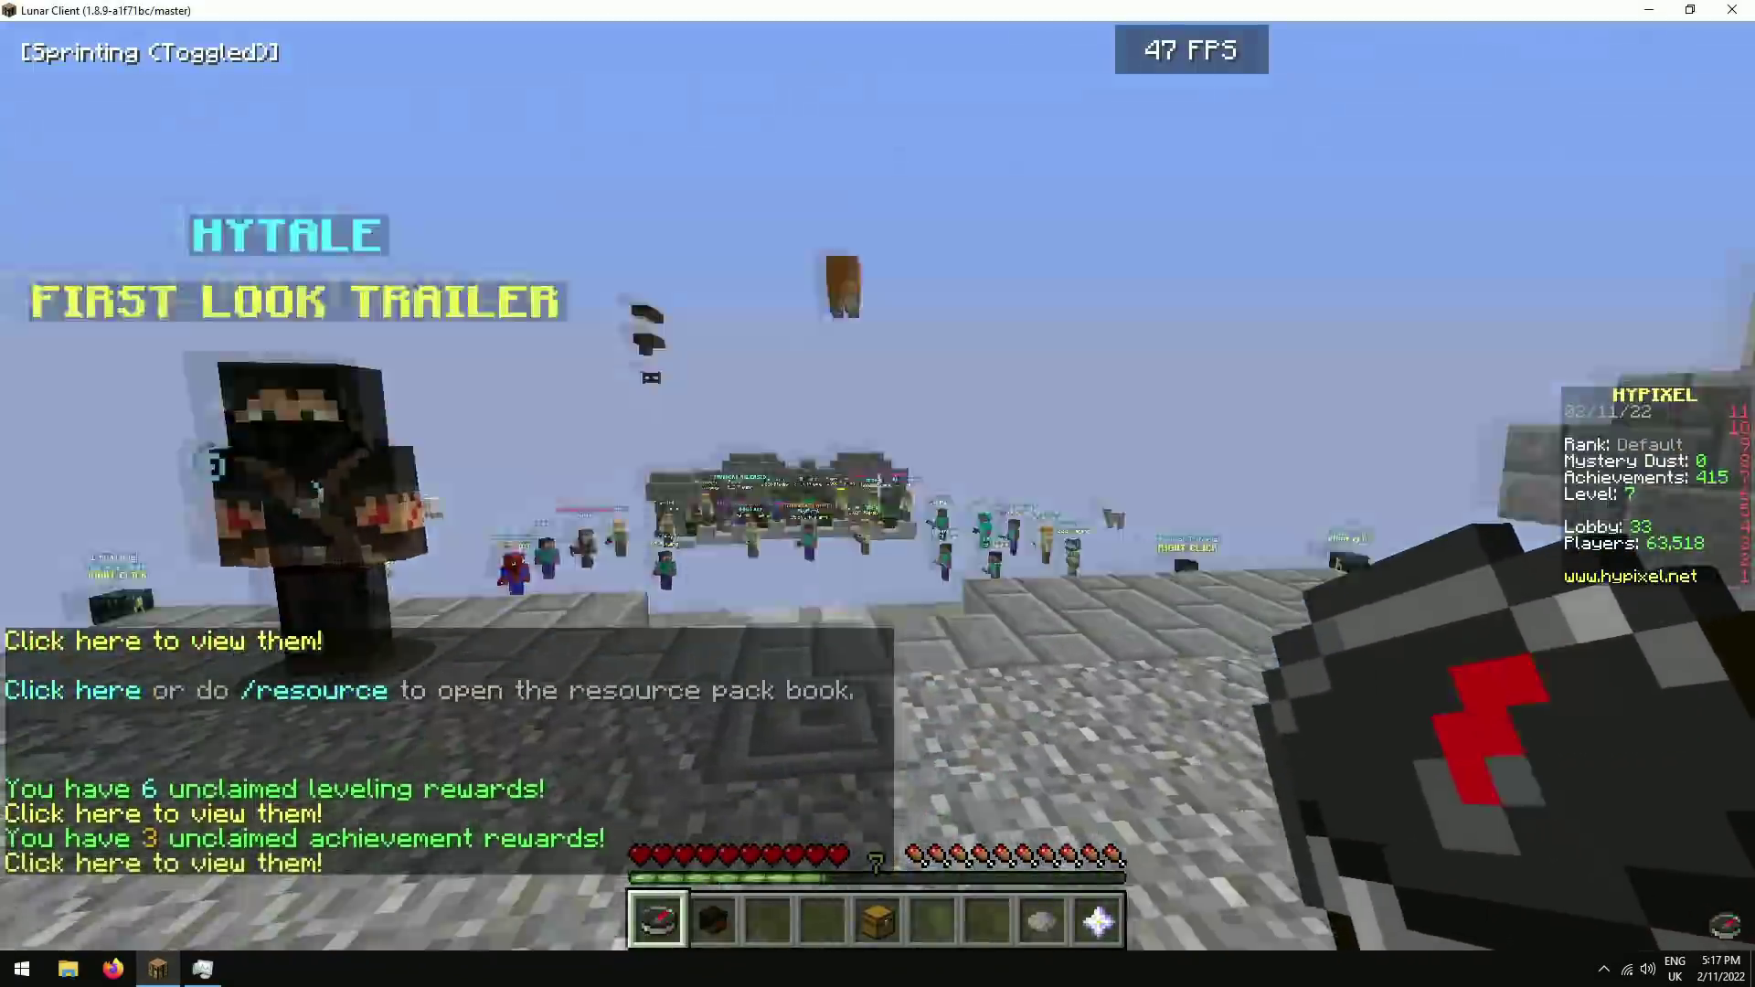
key(5)
key(4)
Walk past the Mystery Vault and carousel to the lily-pad pond by the pirate ship.
key(w)
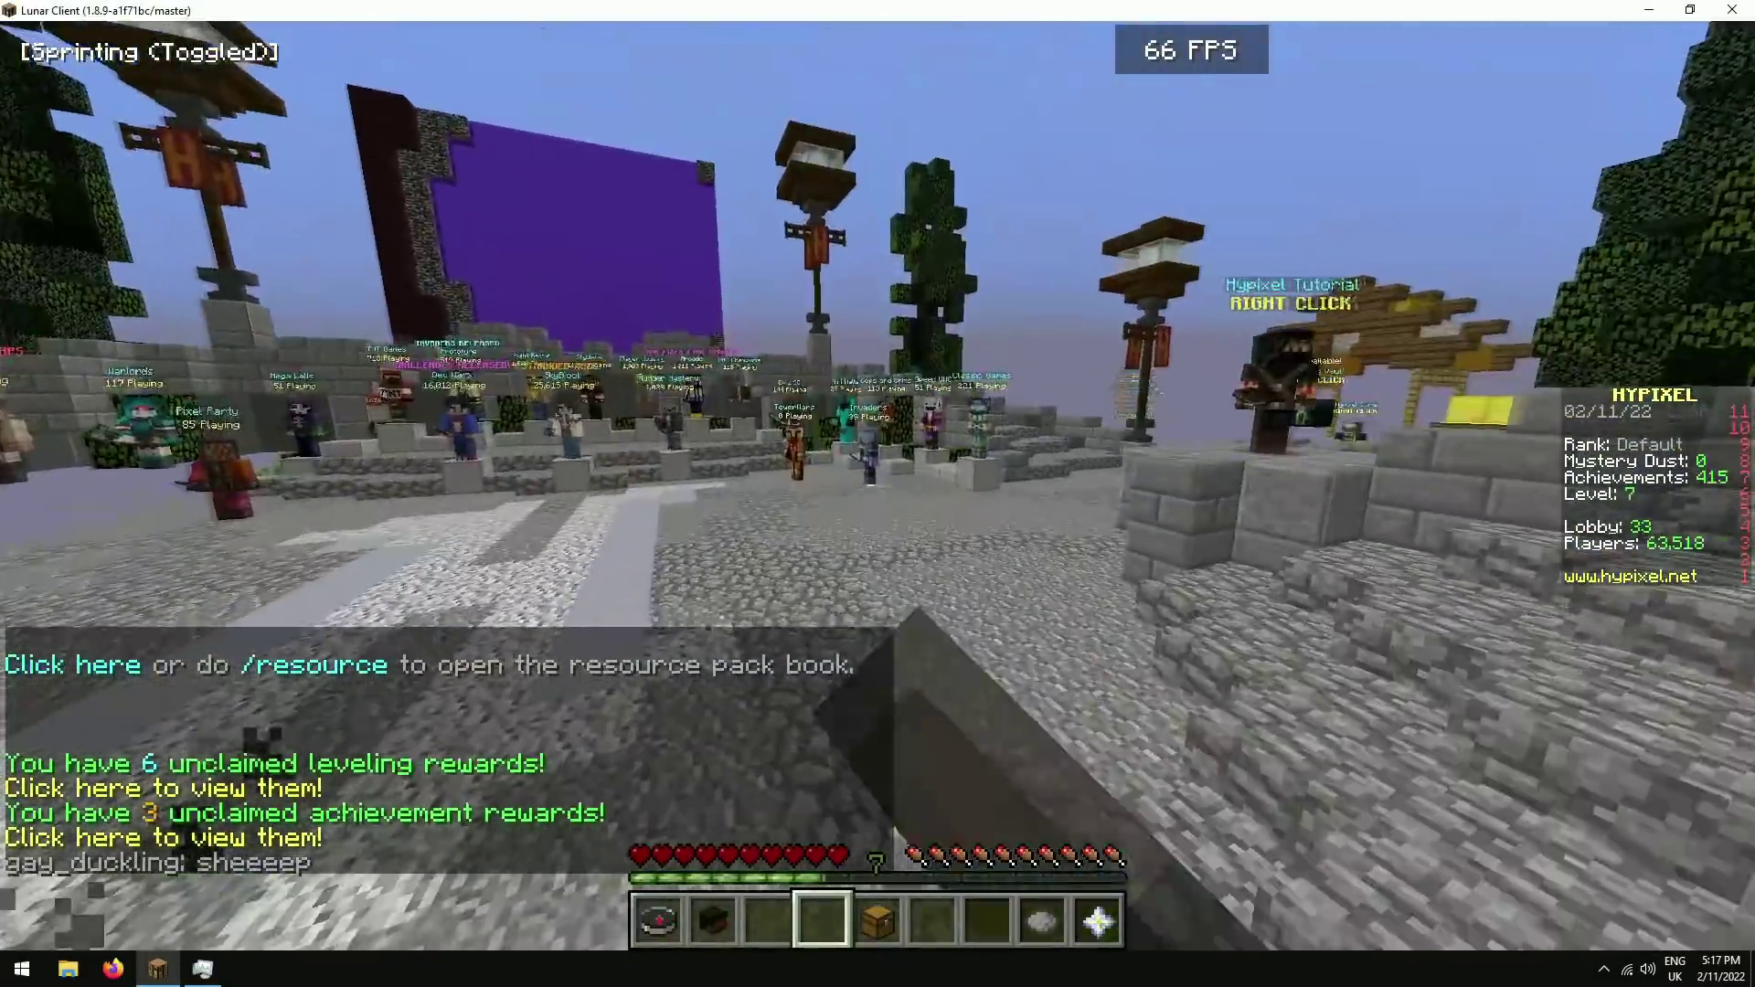
key(w)
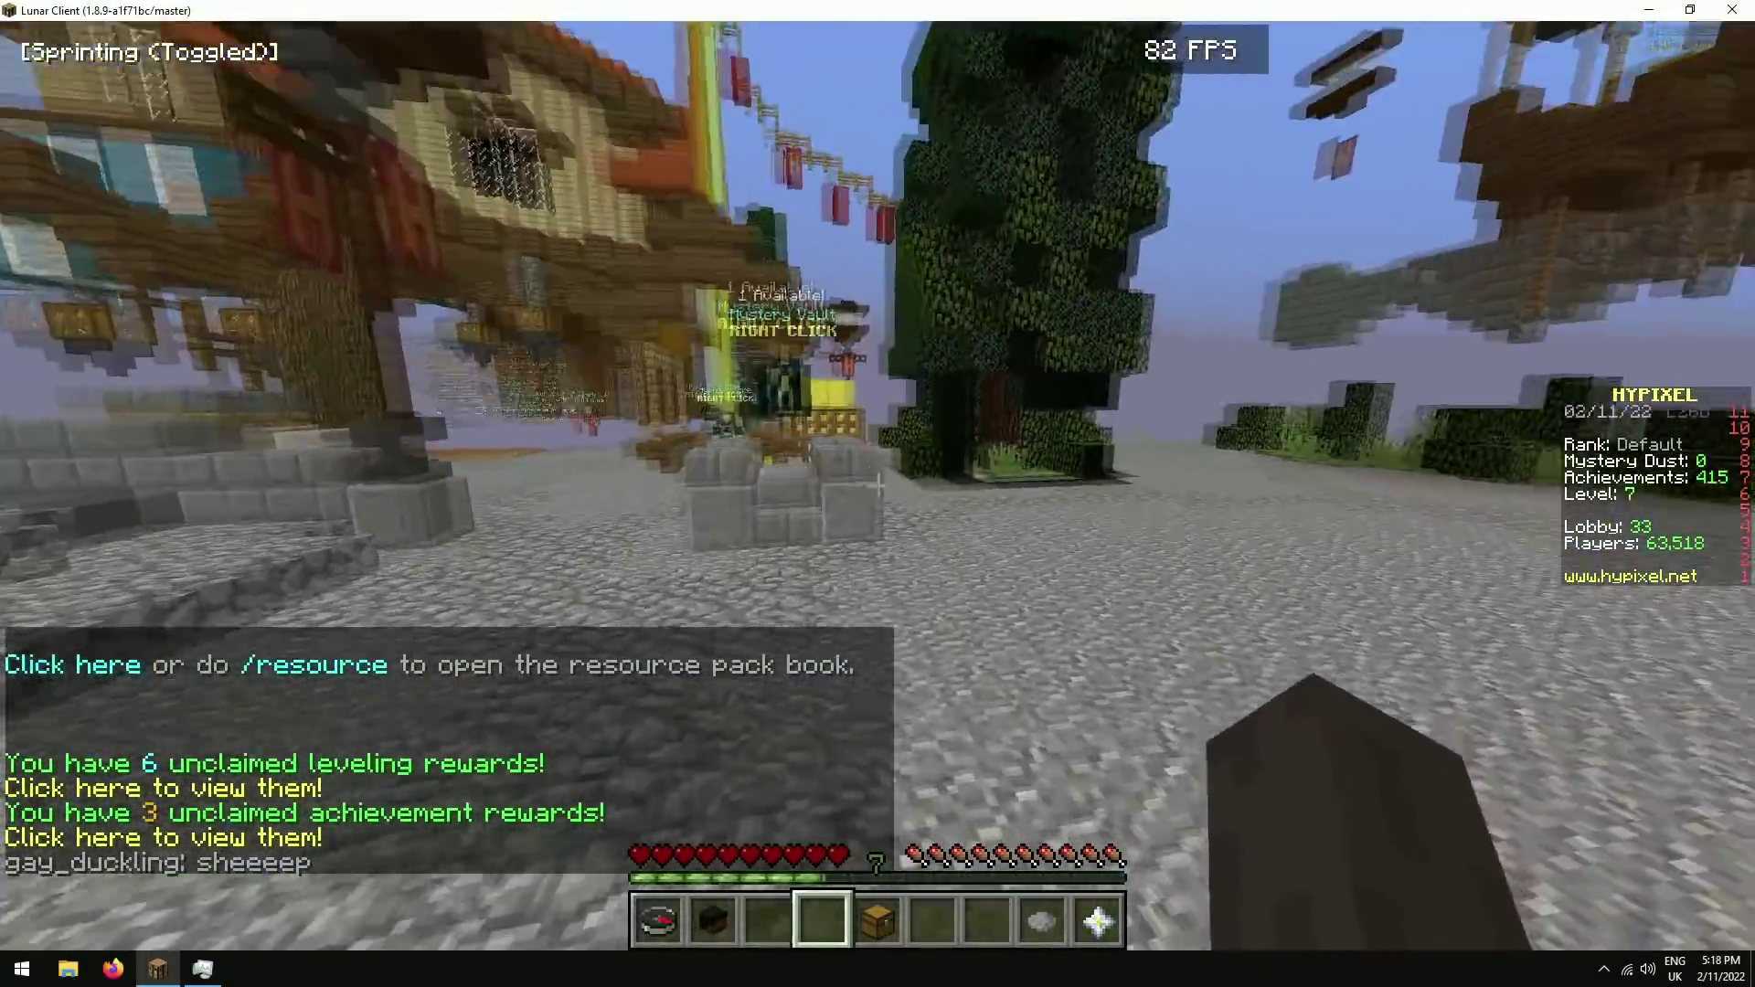
key(w)
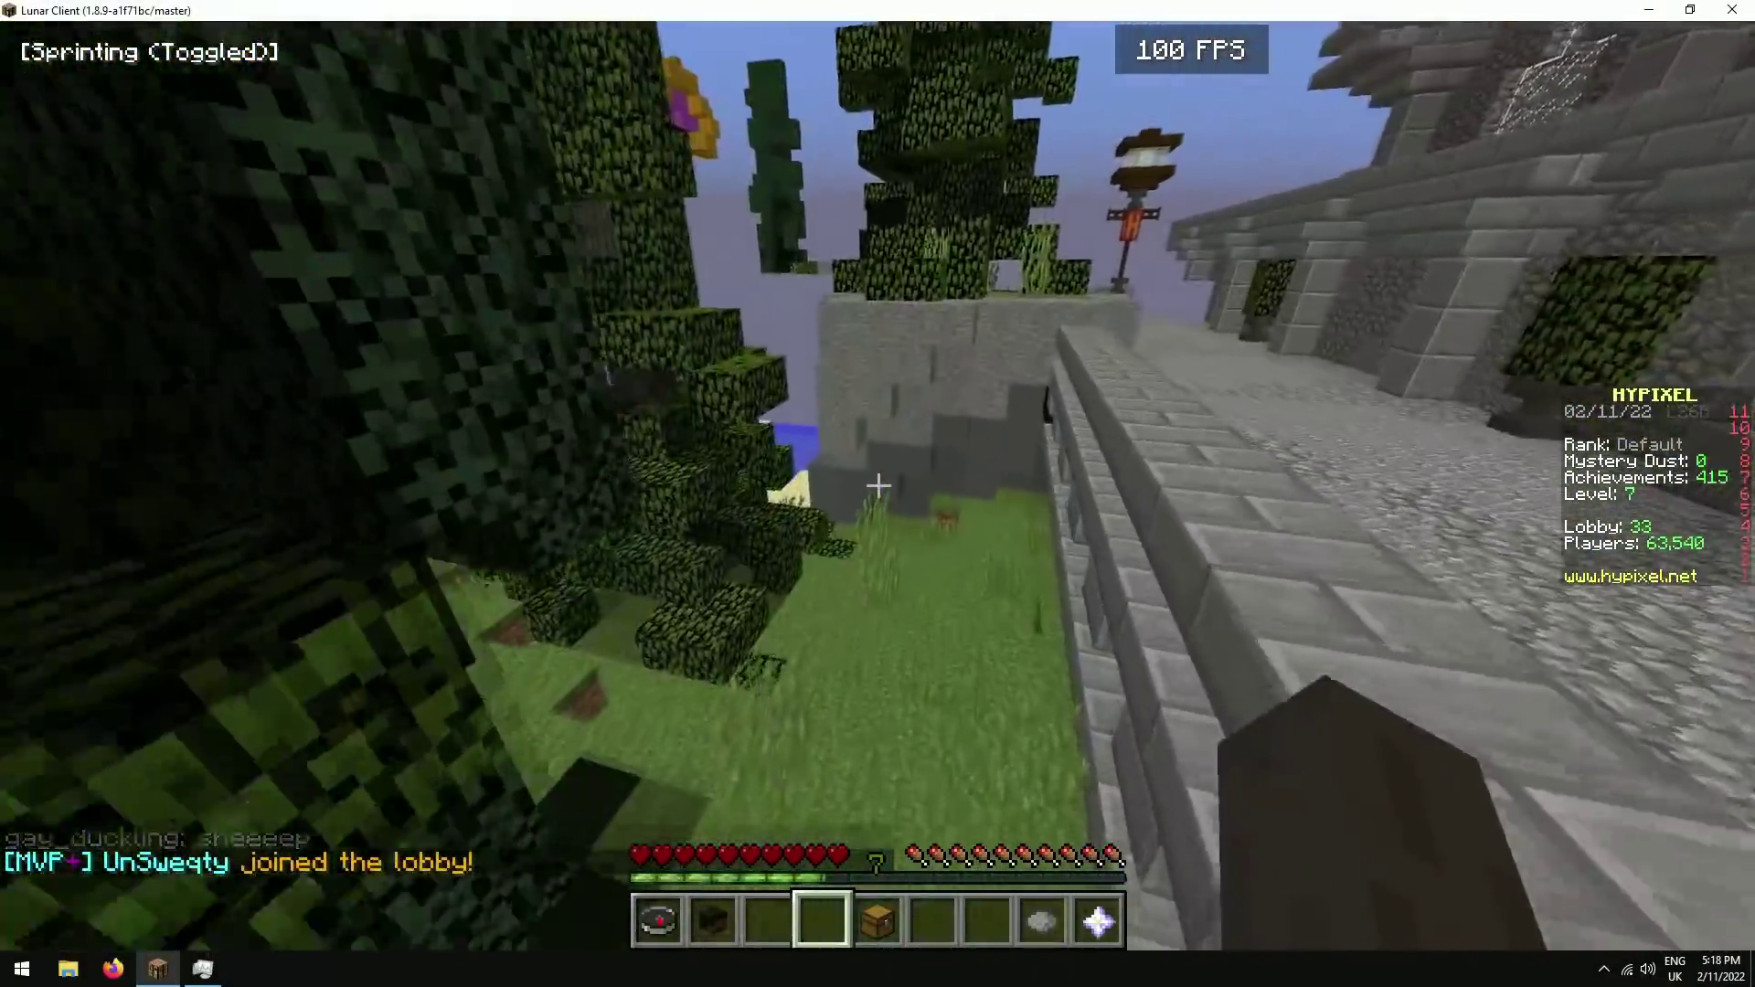
key(w)
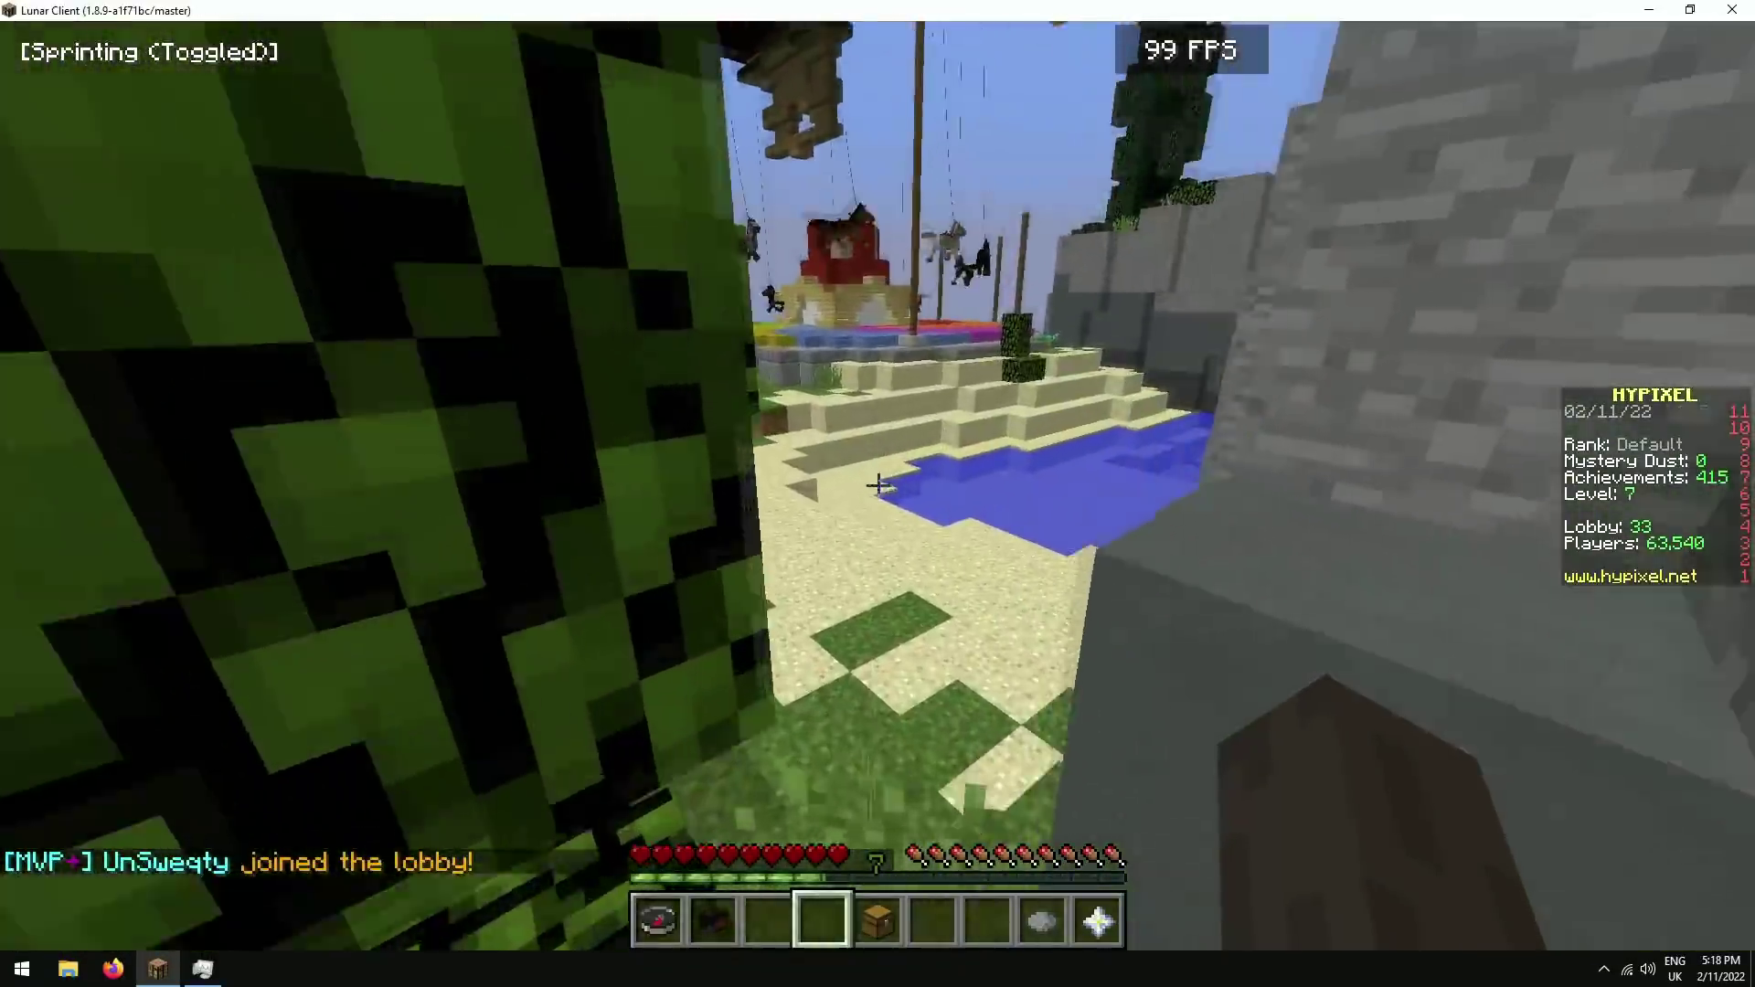
key(w)
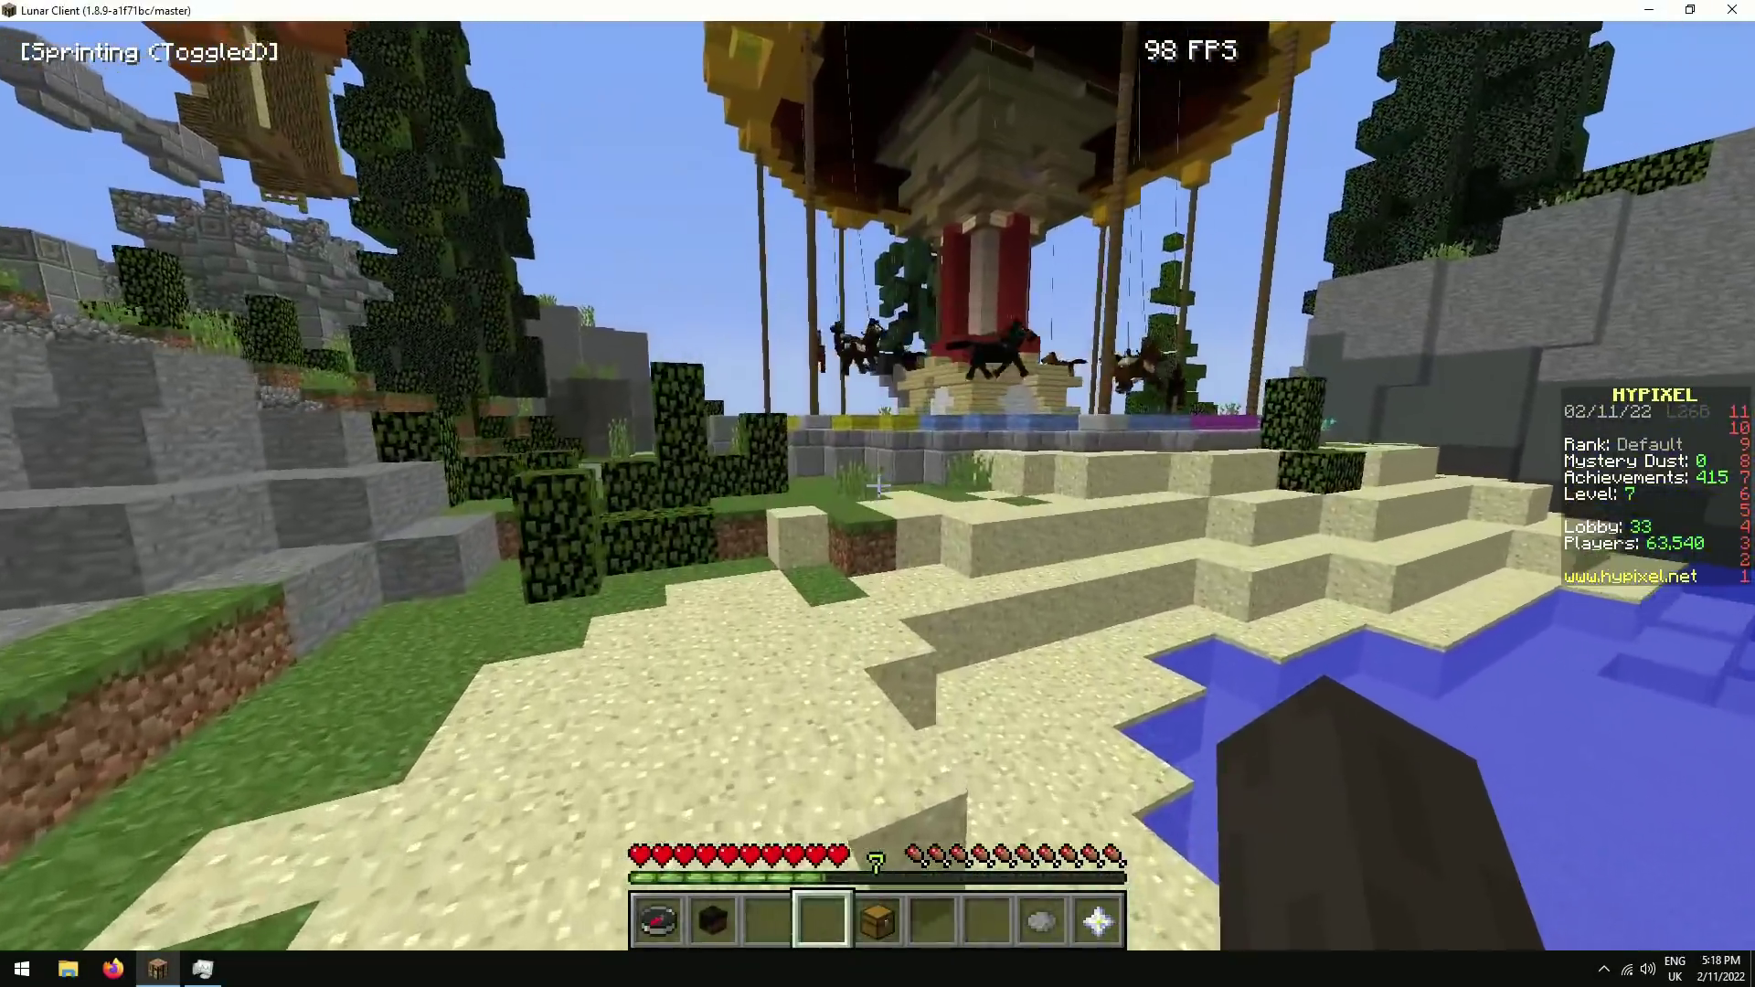
key(w)
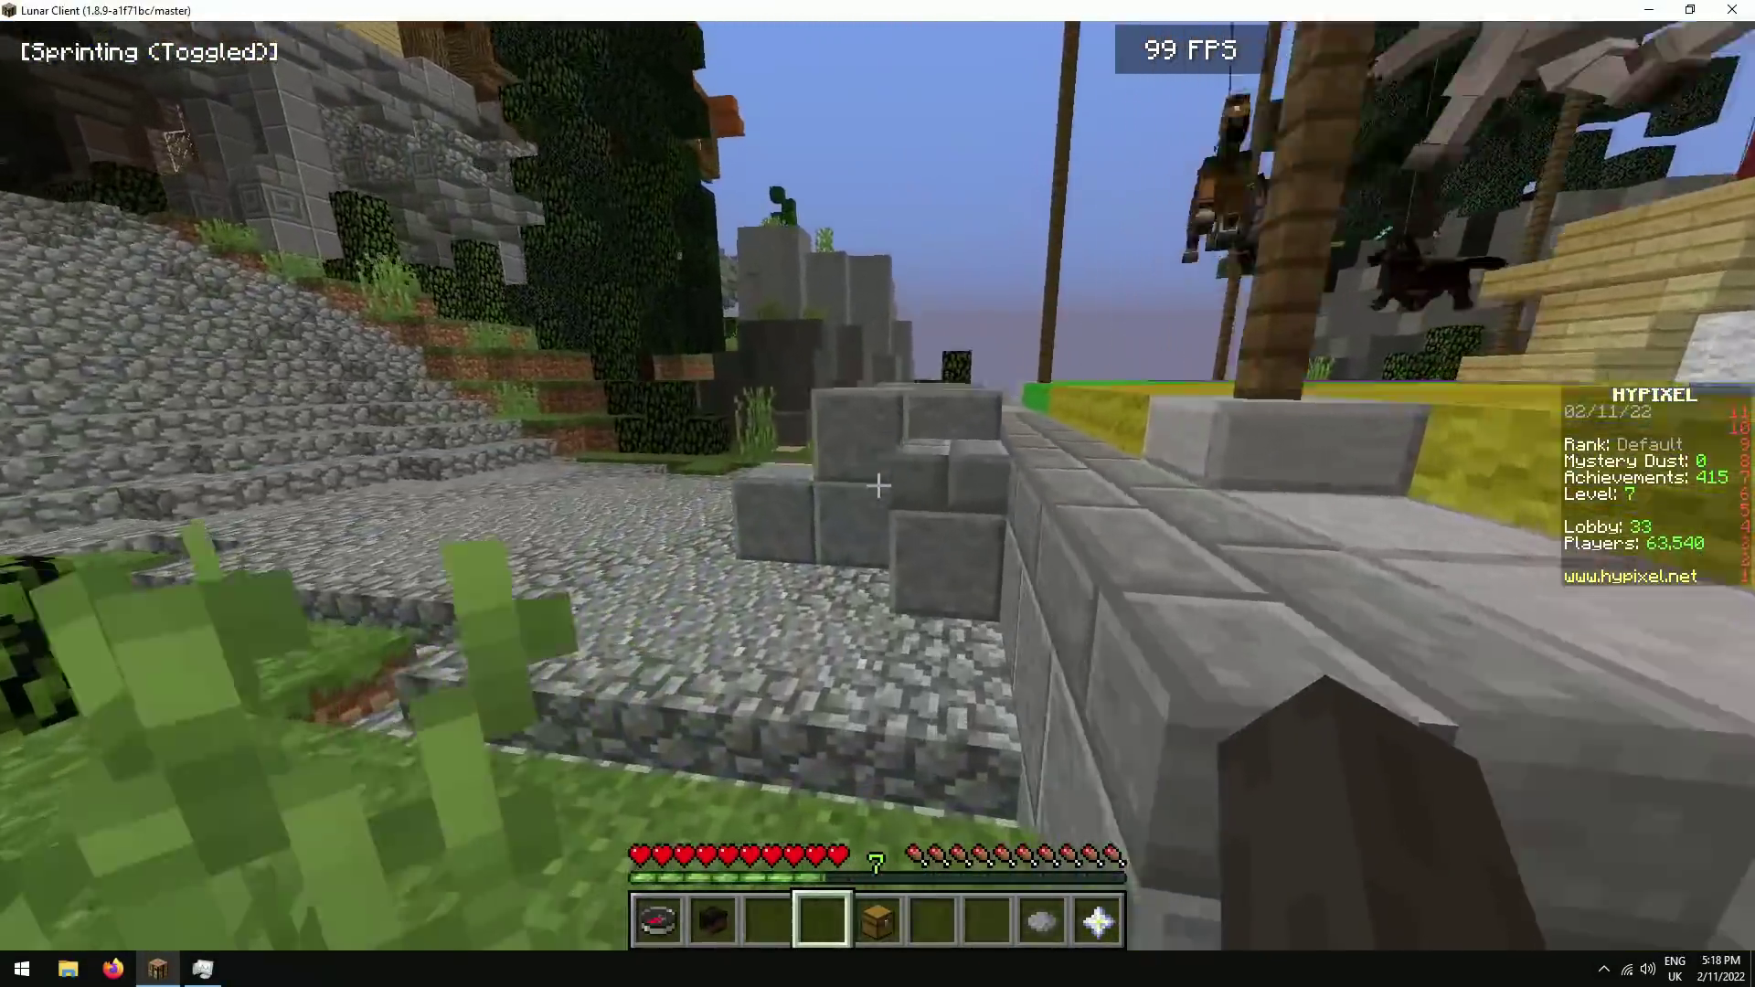
key(w)
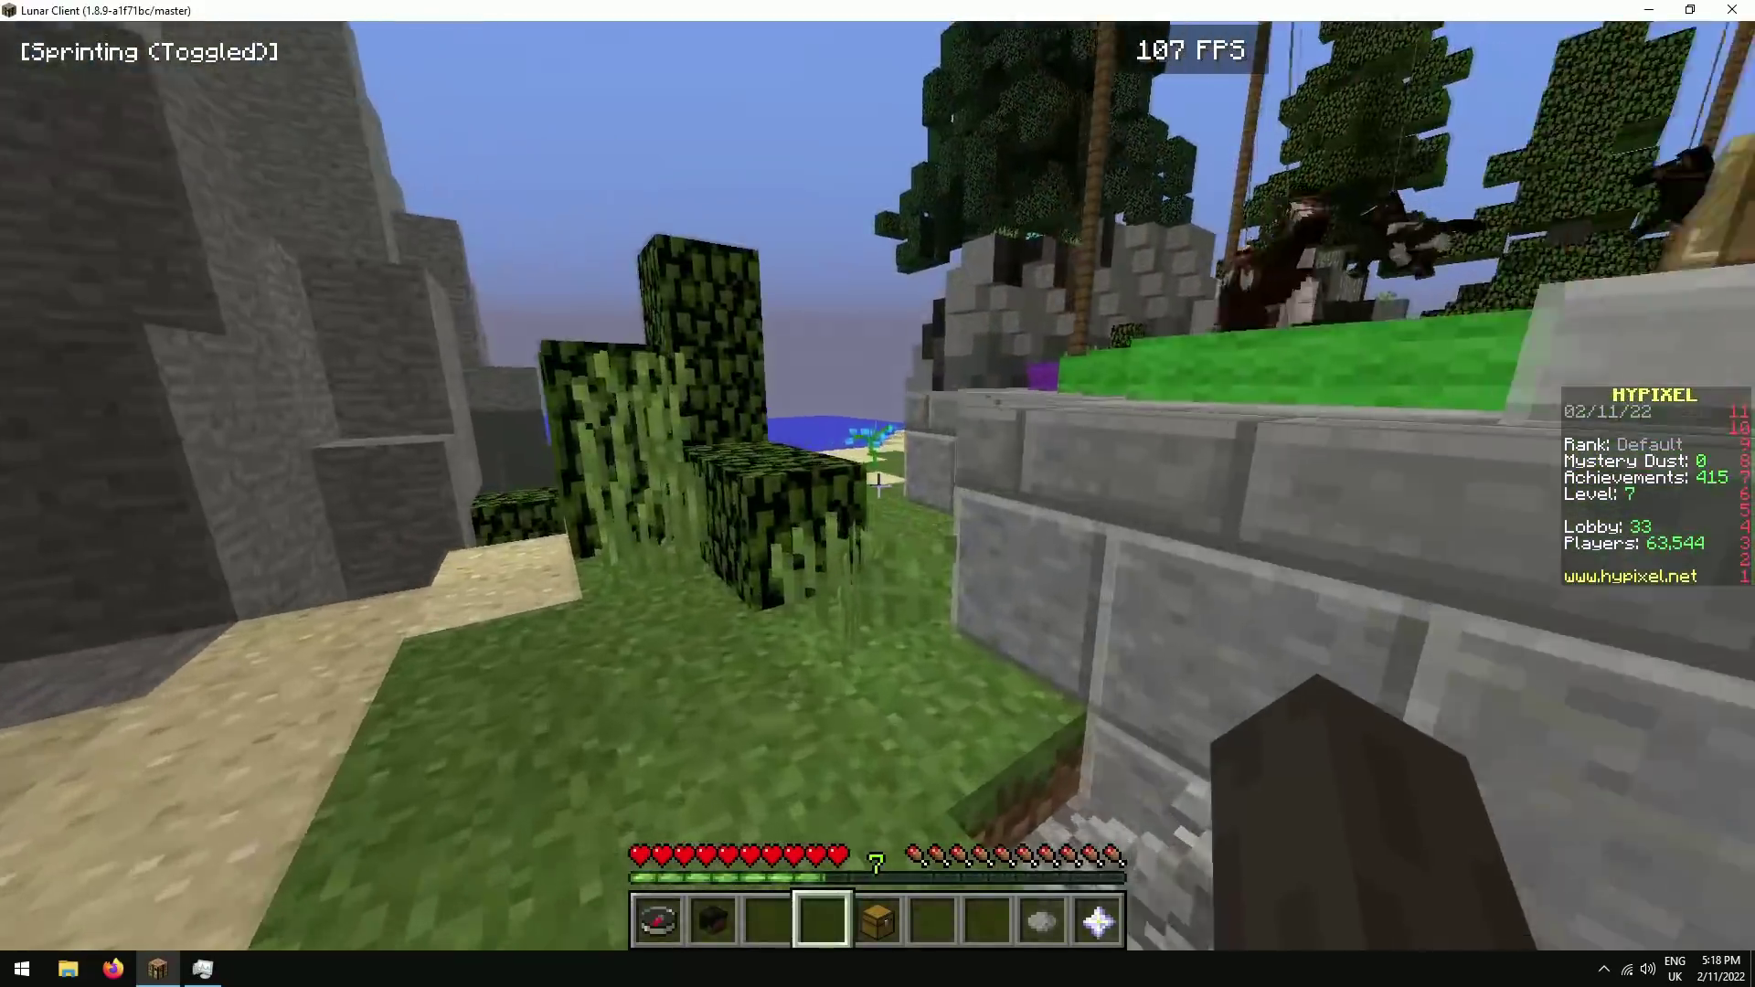
key(w)
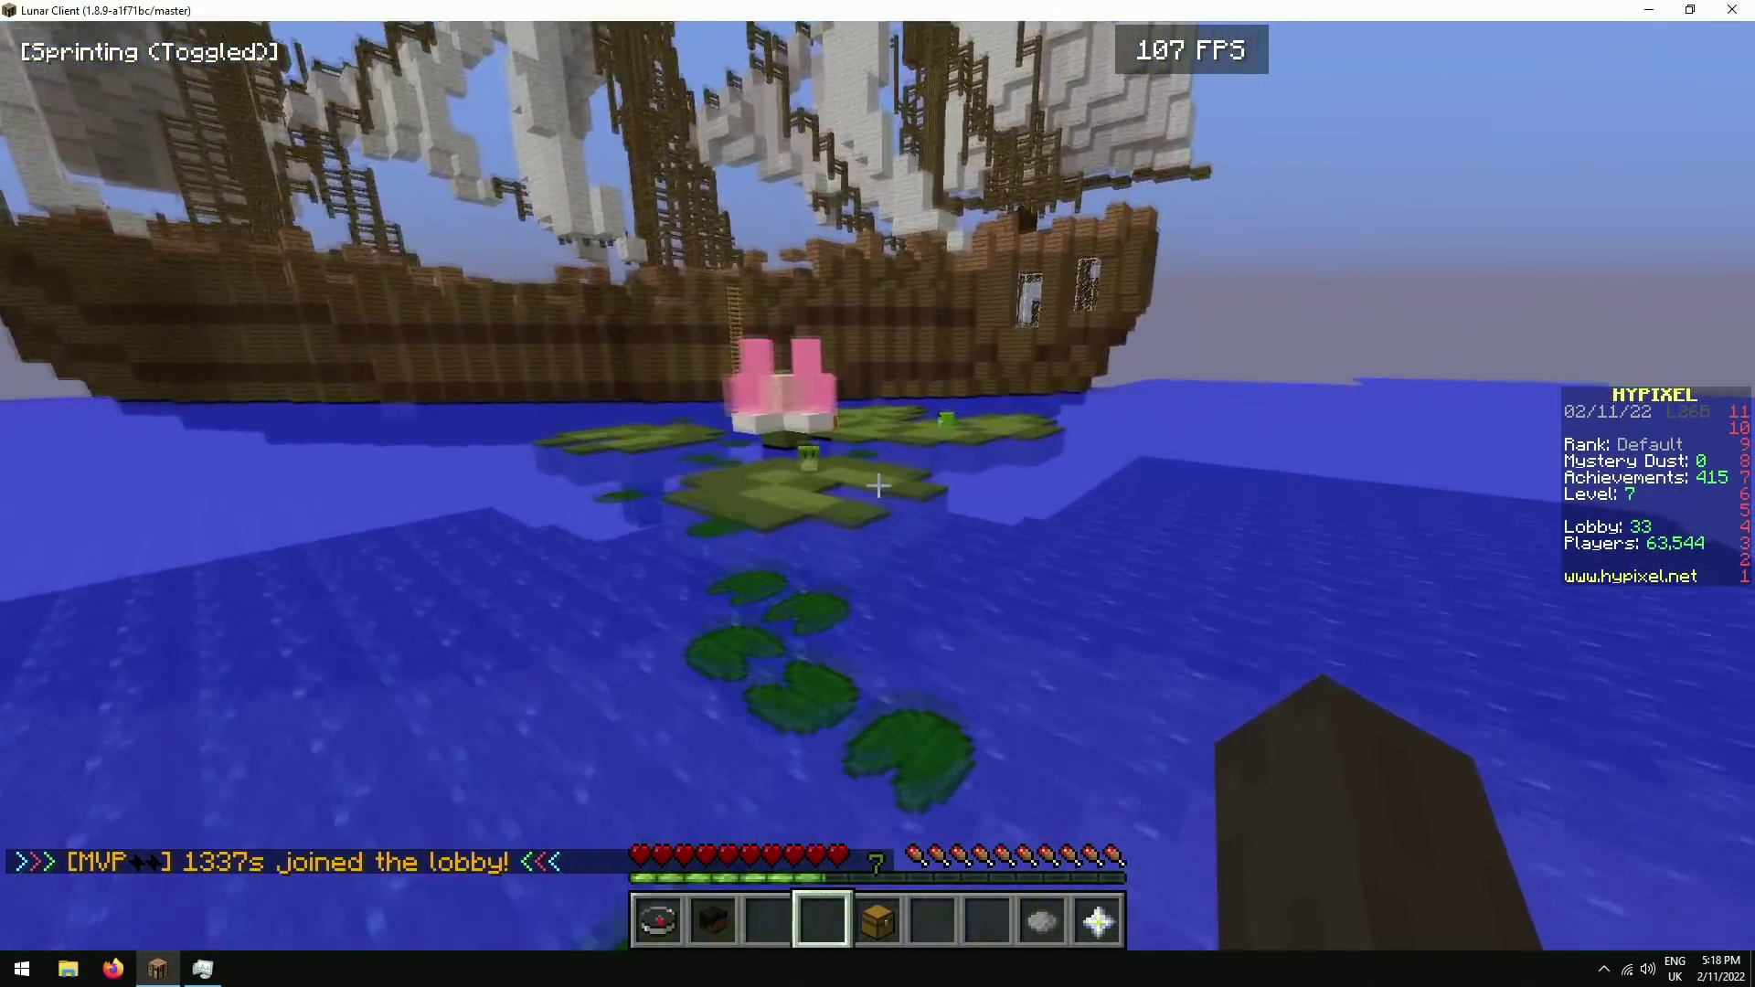
key(w)
key(w)
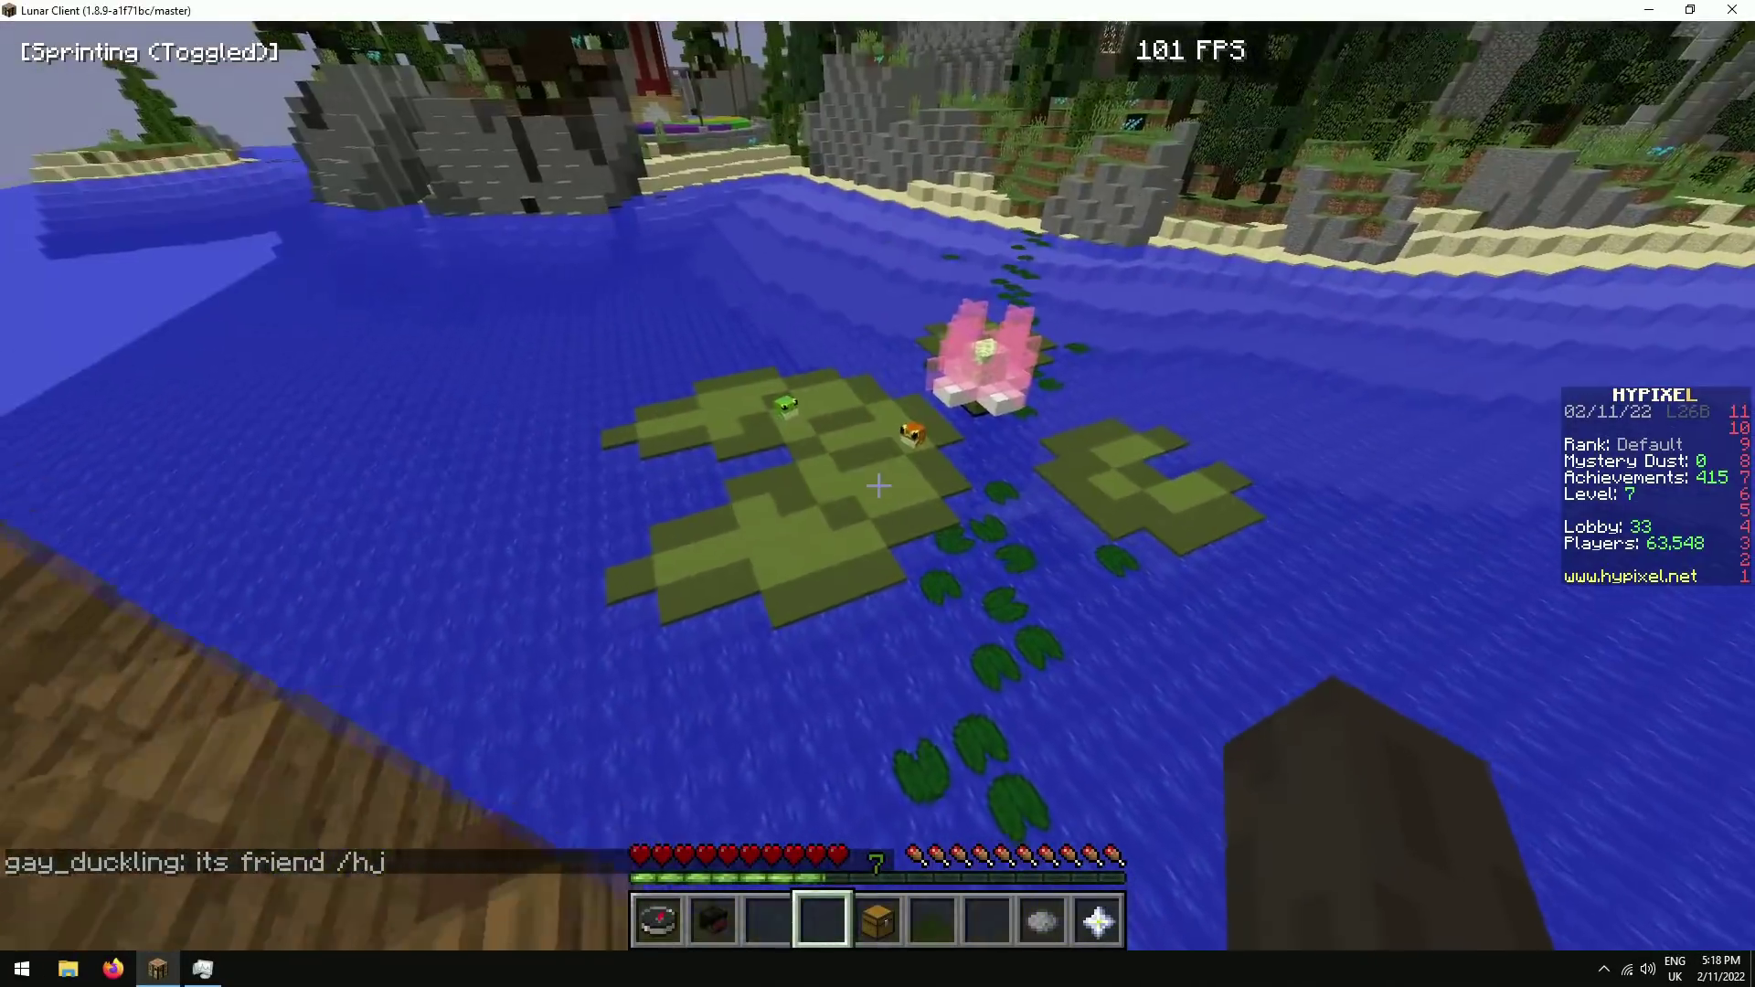
key(w)
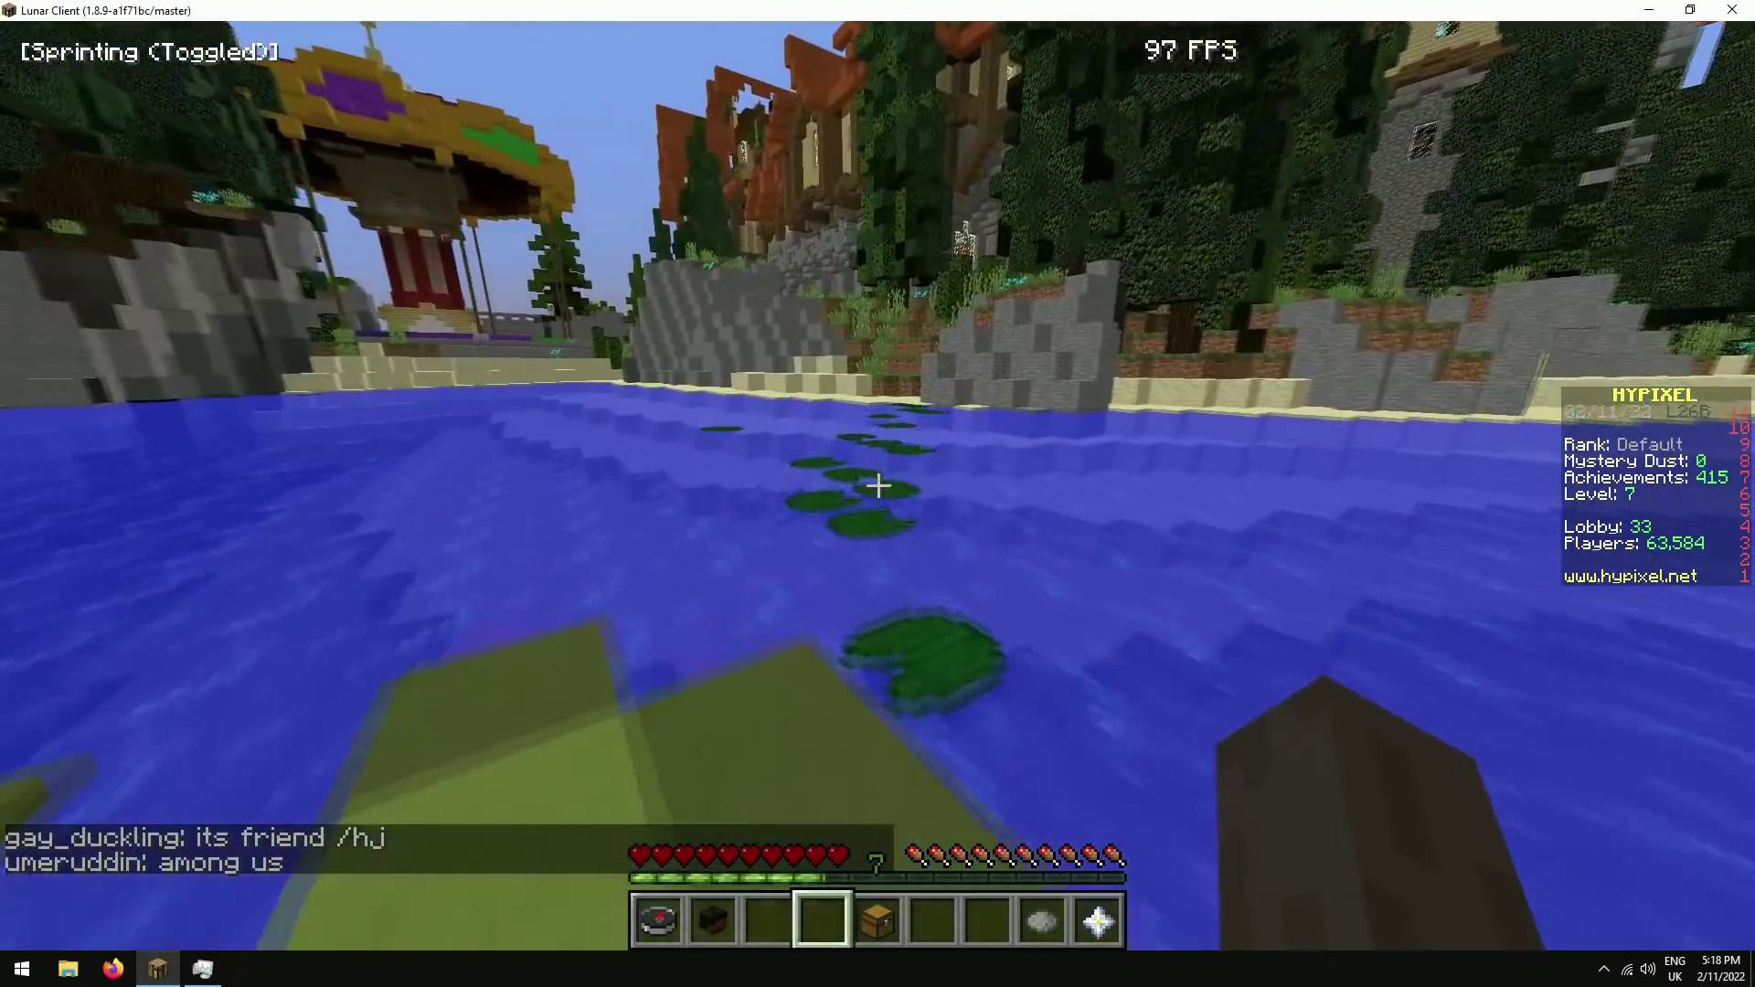
Walk to the Classic Duels NPC and queue for a Classic Duel.
key(w)
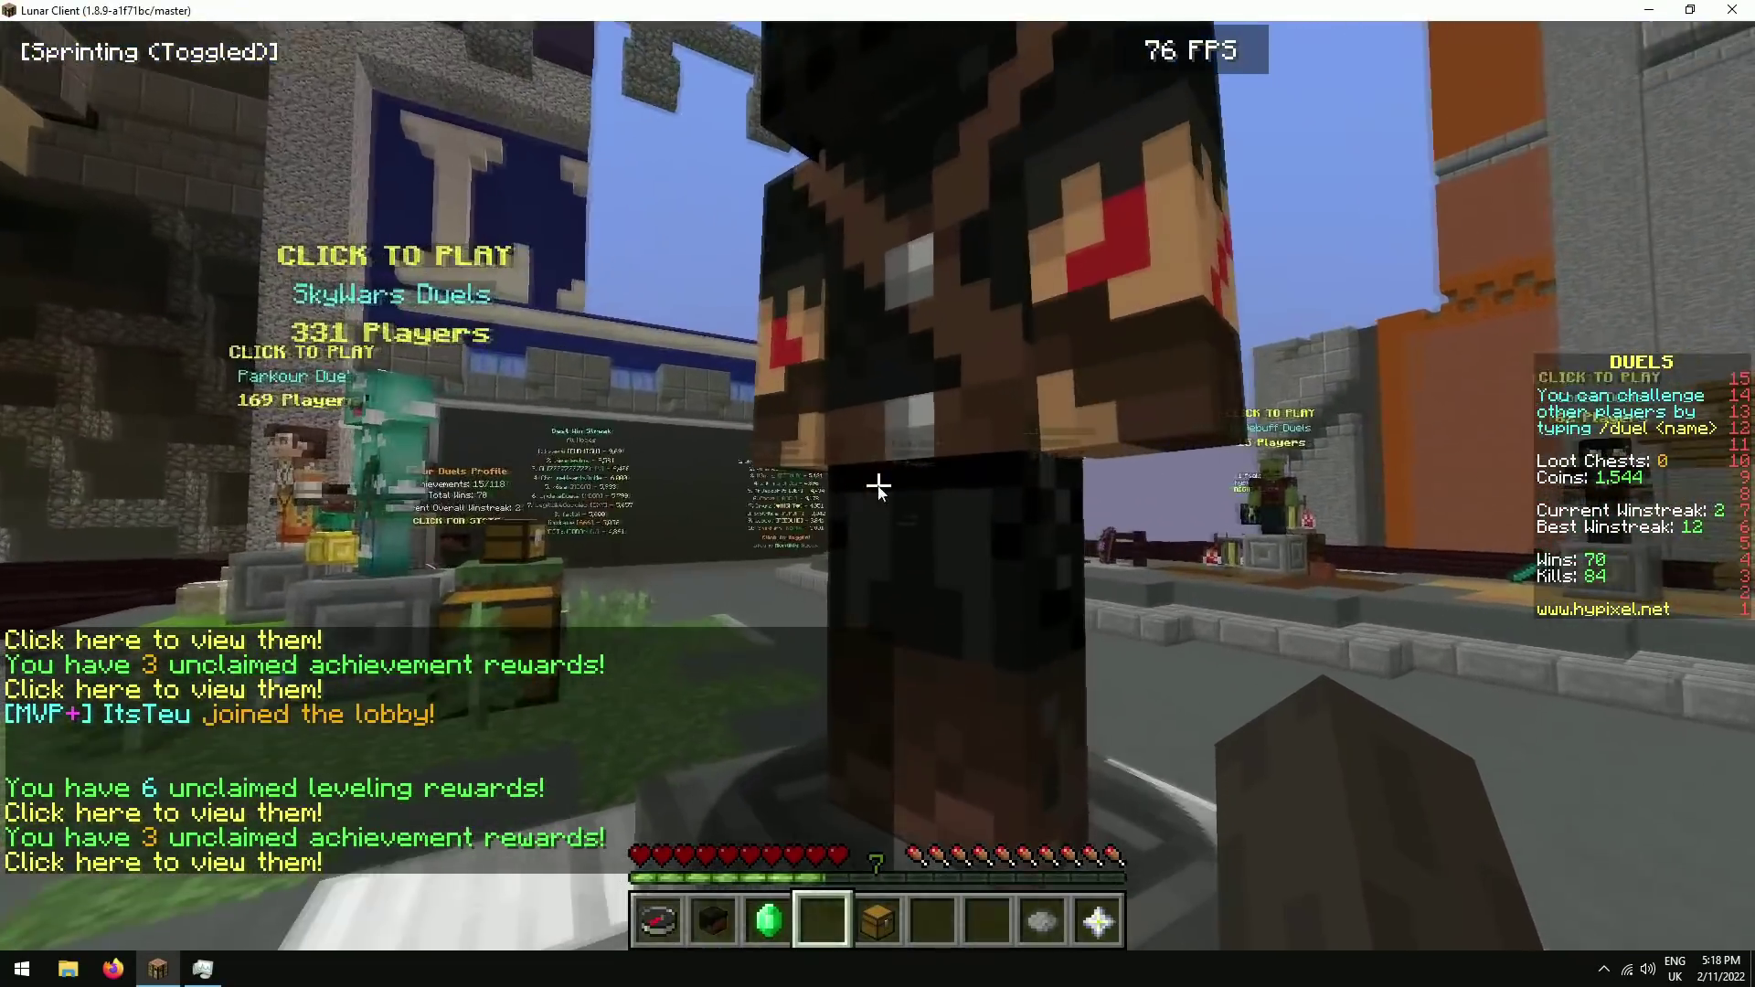
right_click(877, 485)
click(875, 345)
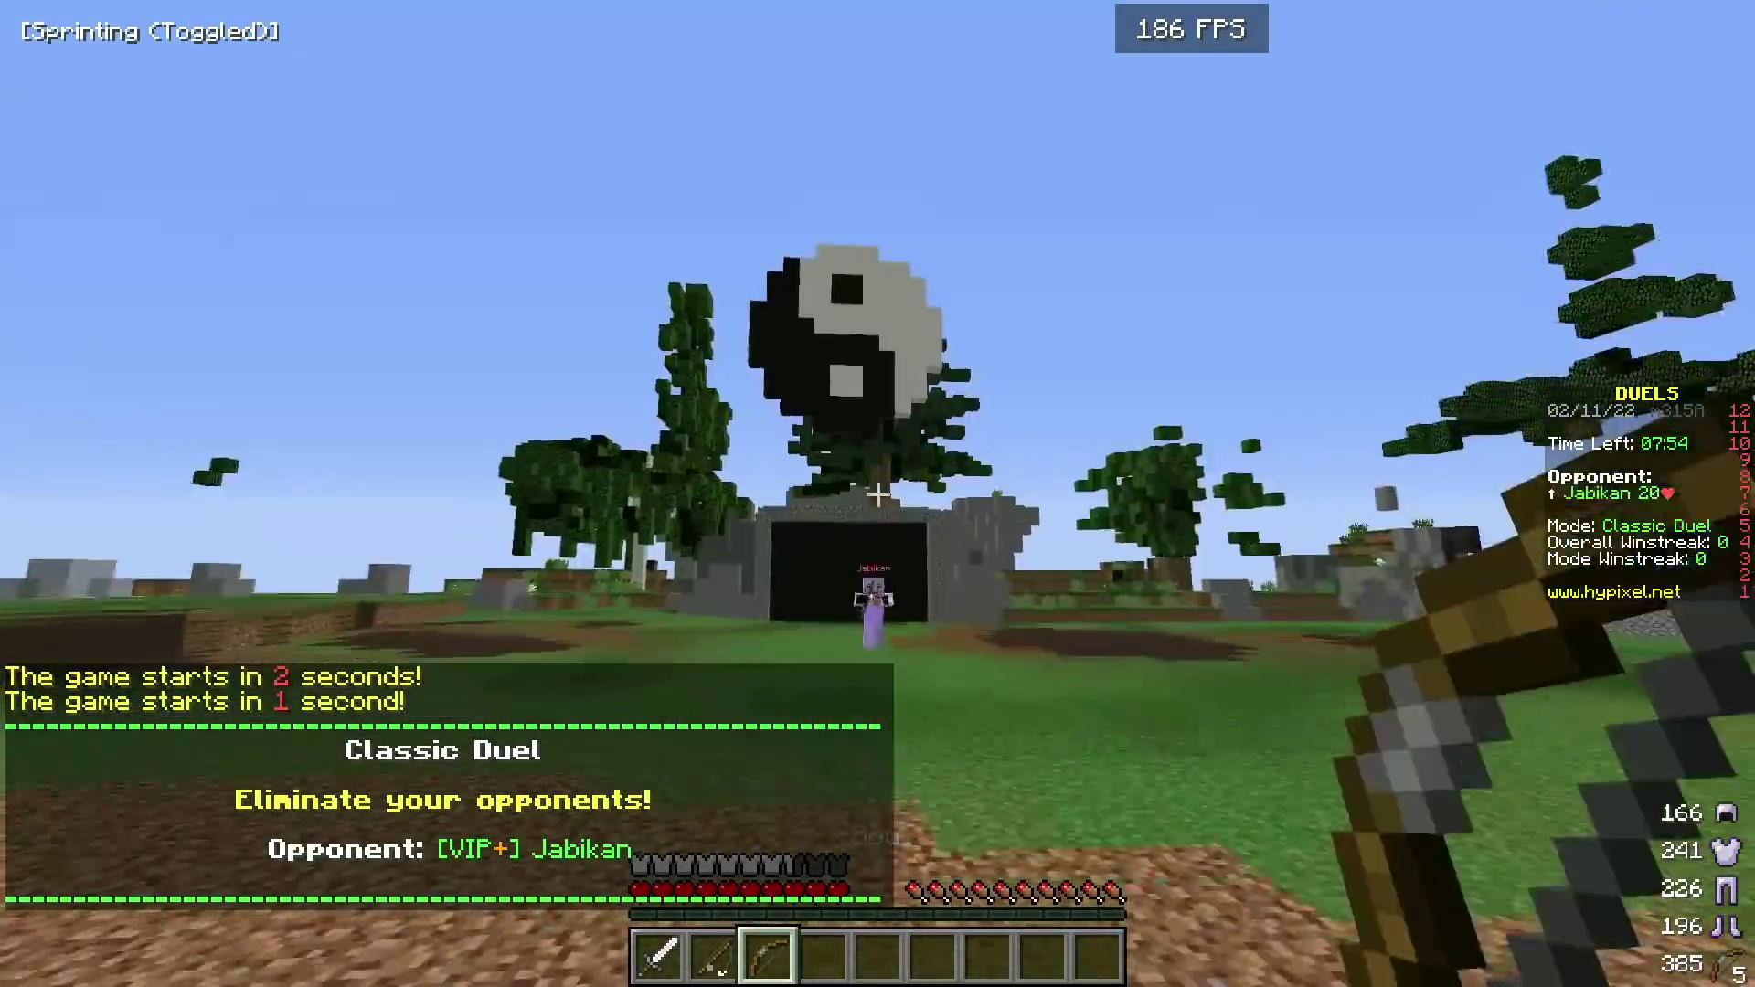
Engage the opponent, alternating fishing-rod casts with iron-sword hits.
key(w)
key(2)
right_click(878, 493)
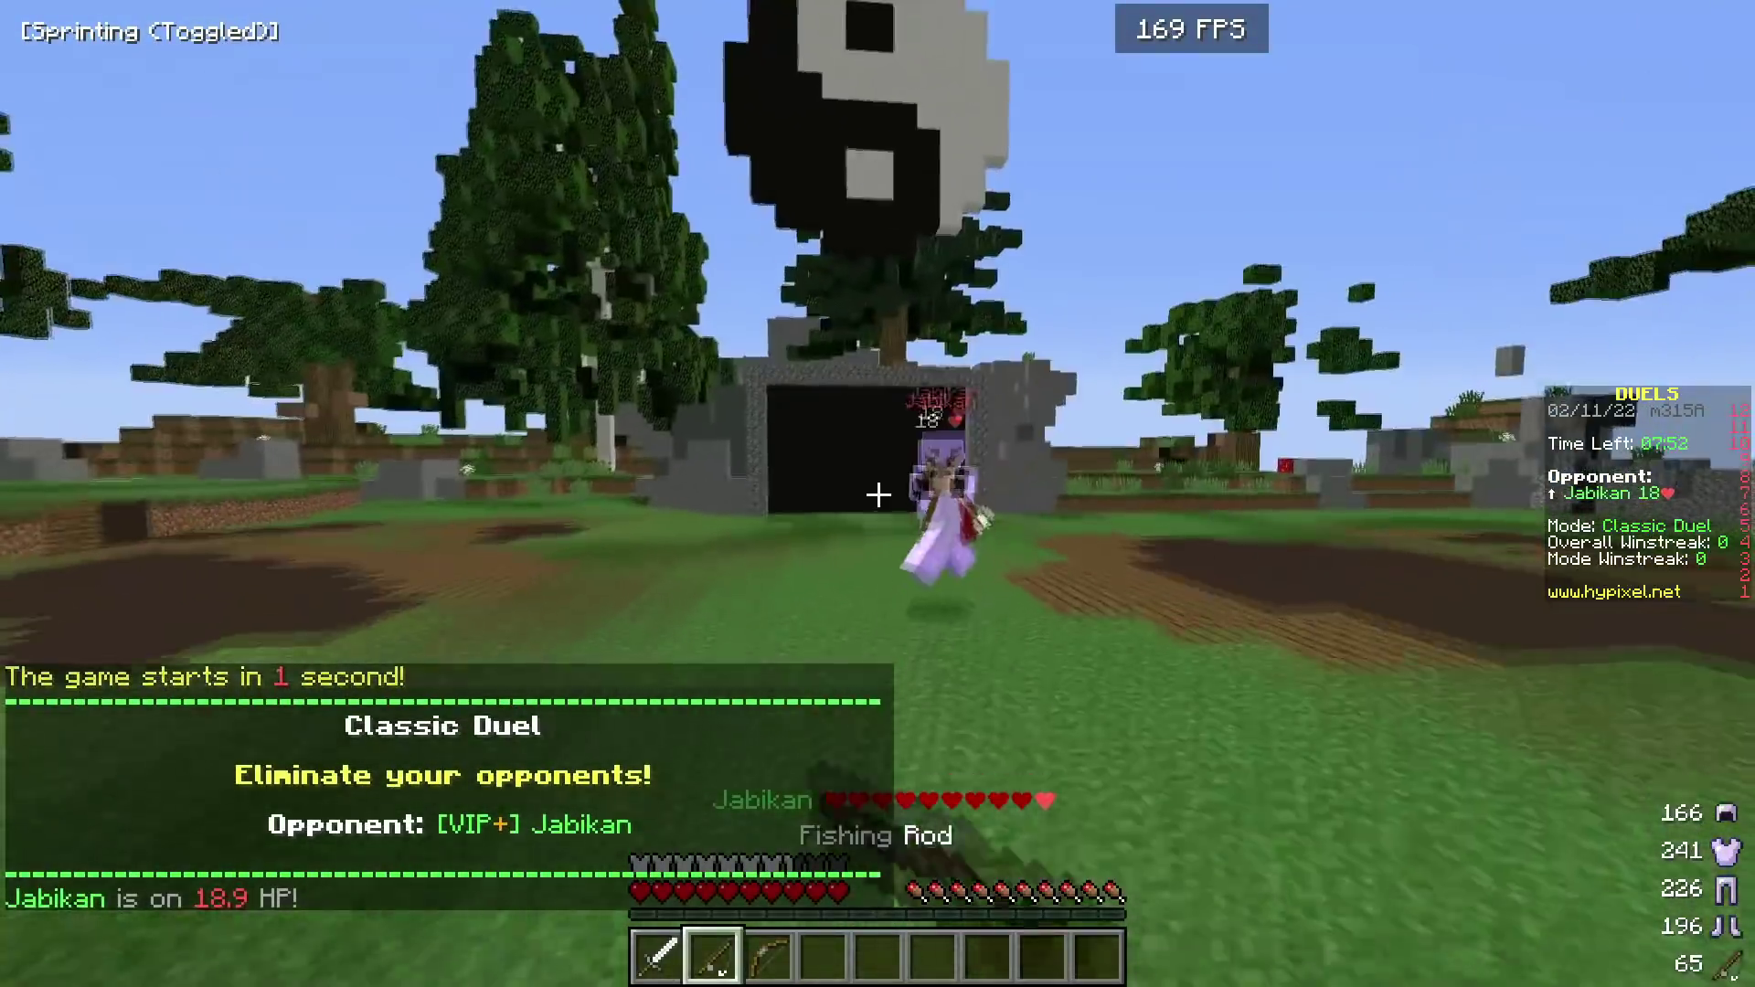
key(1)
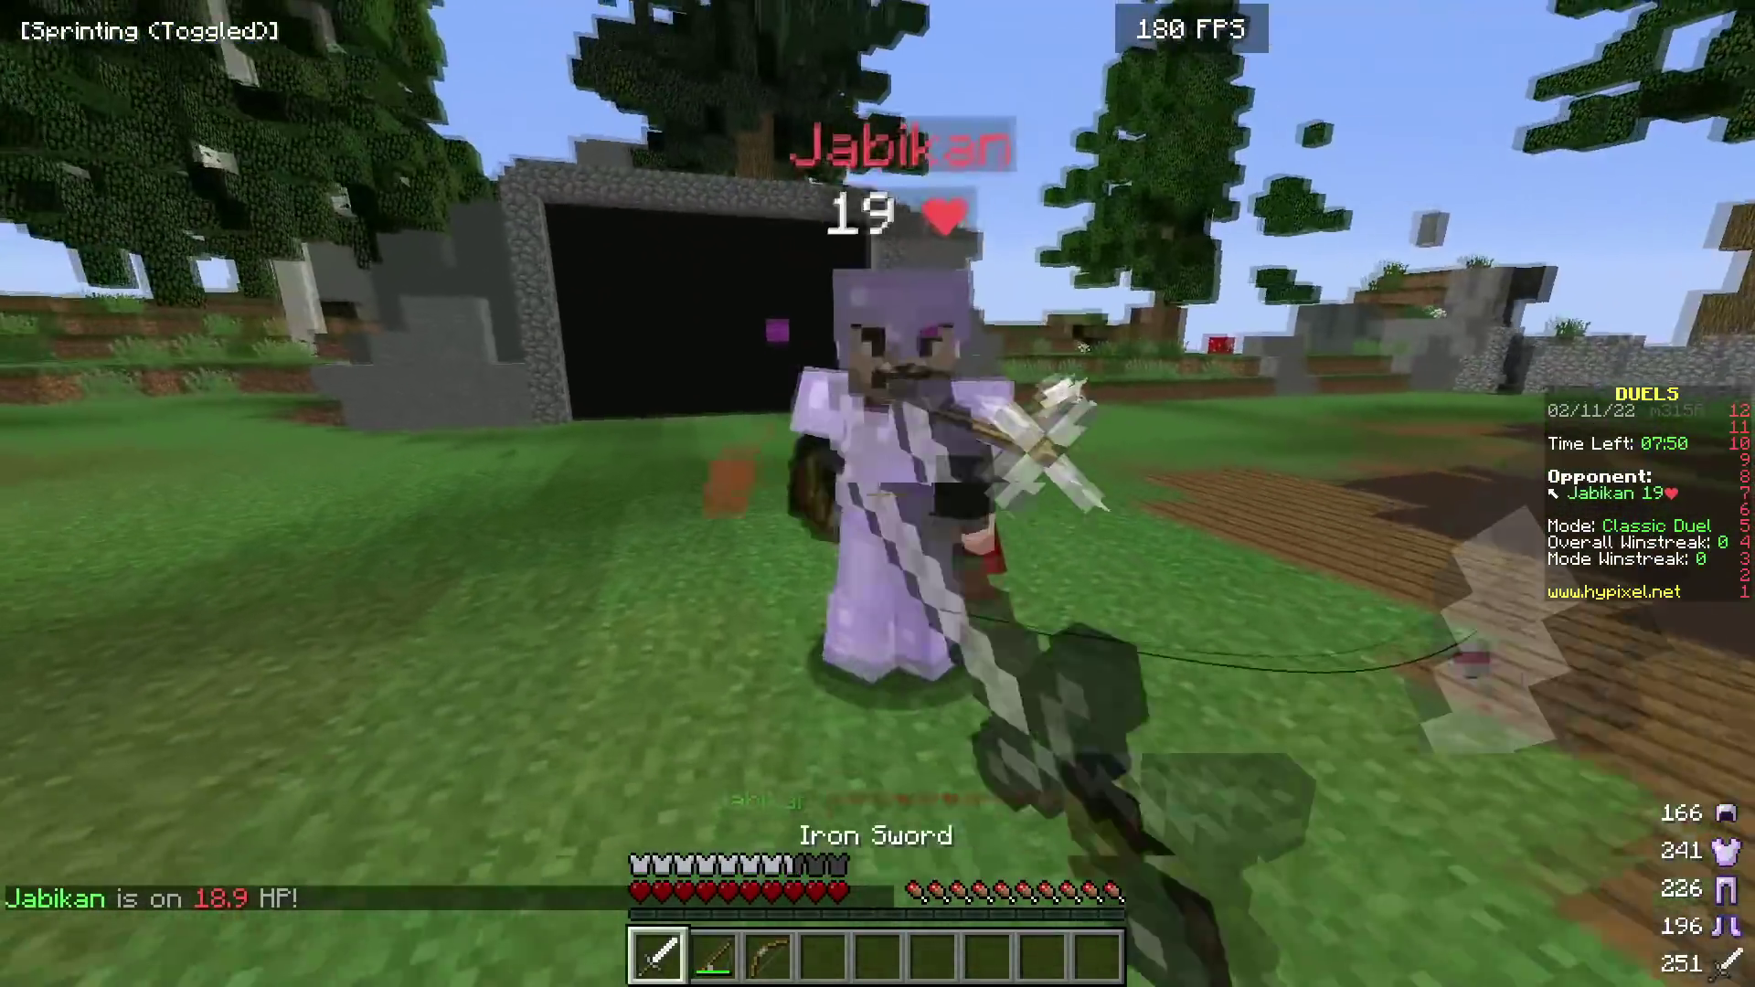
click(878, 494)
key(2)
right_click(878, 494)
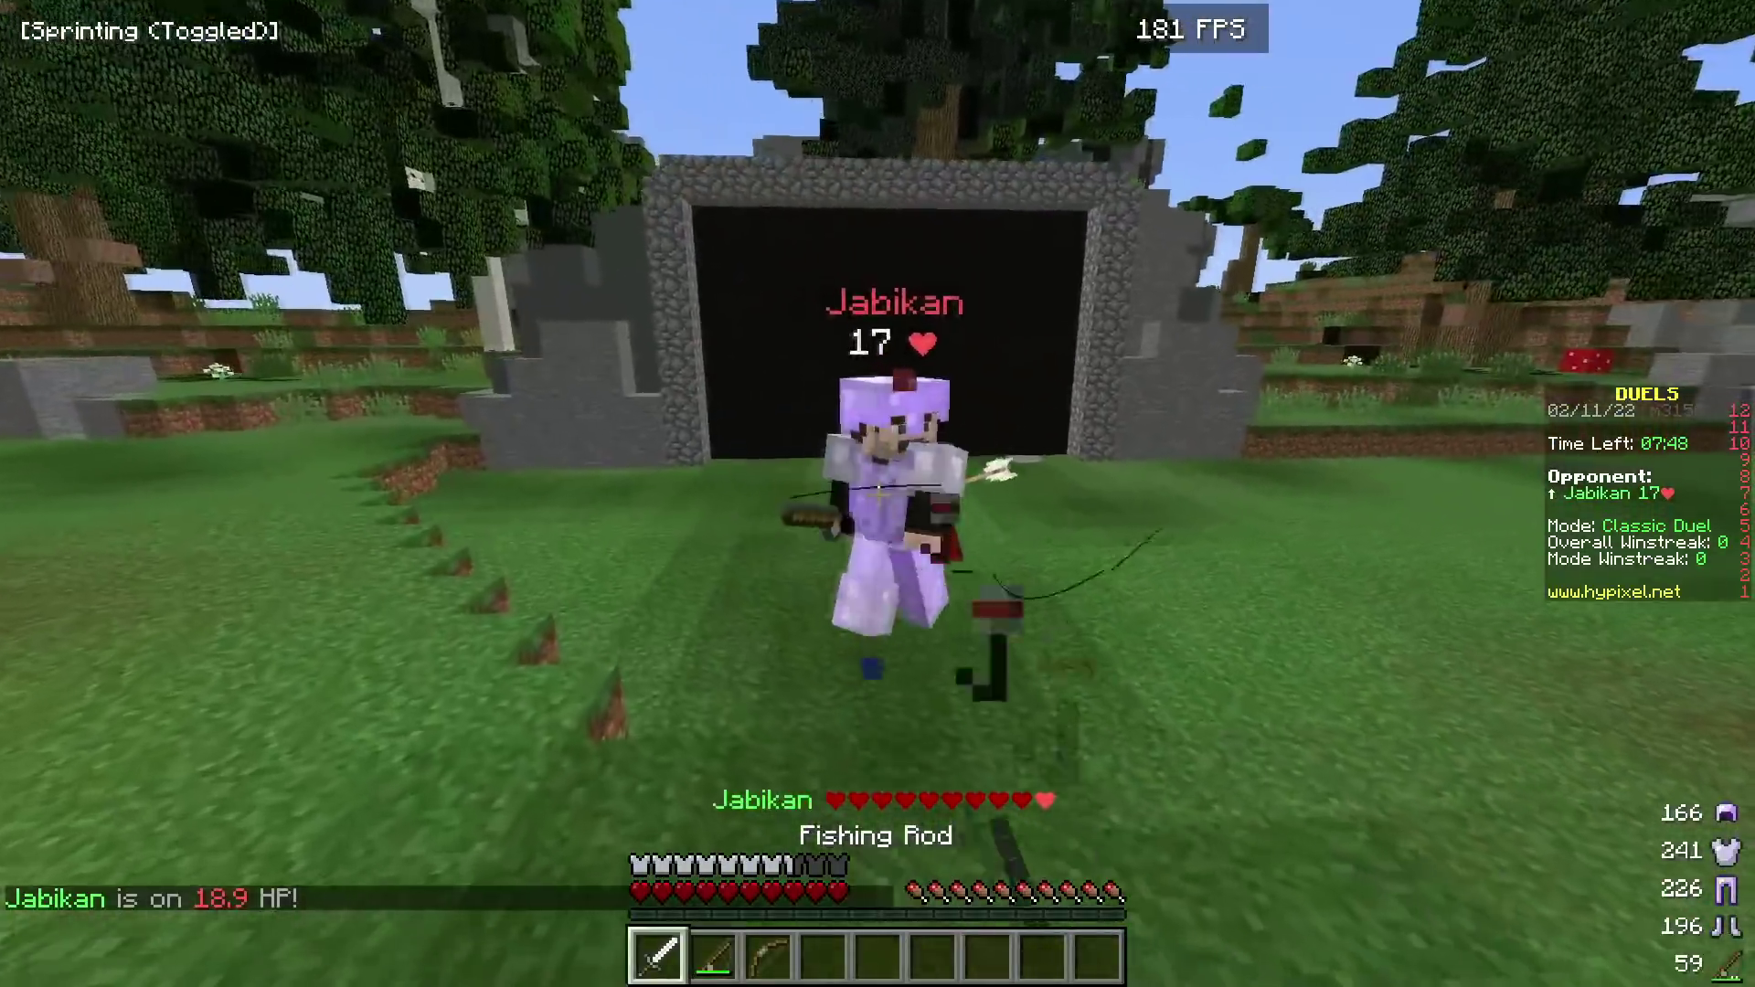
key(1)
click(878, 494)
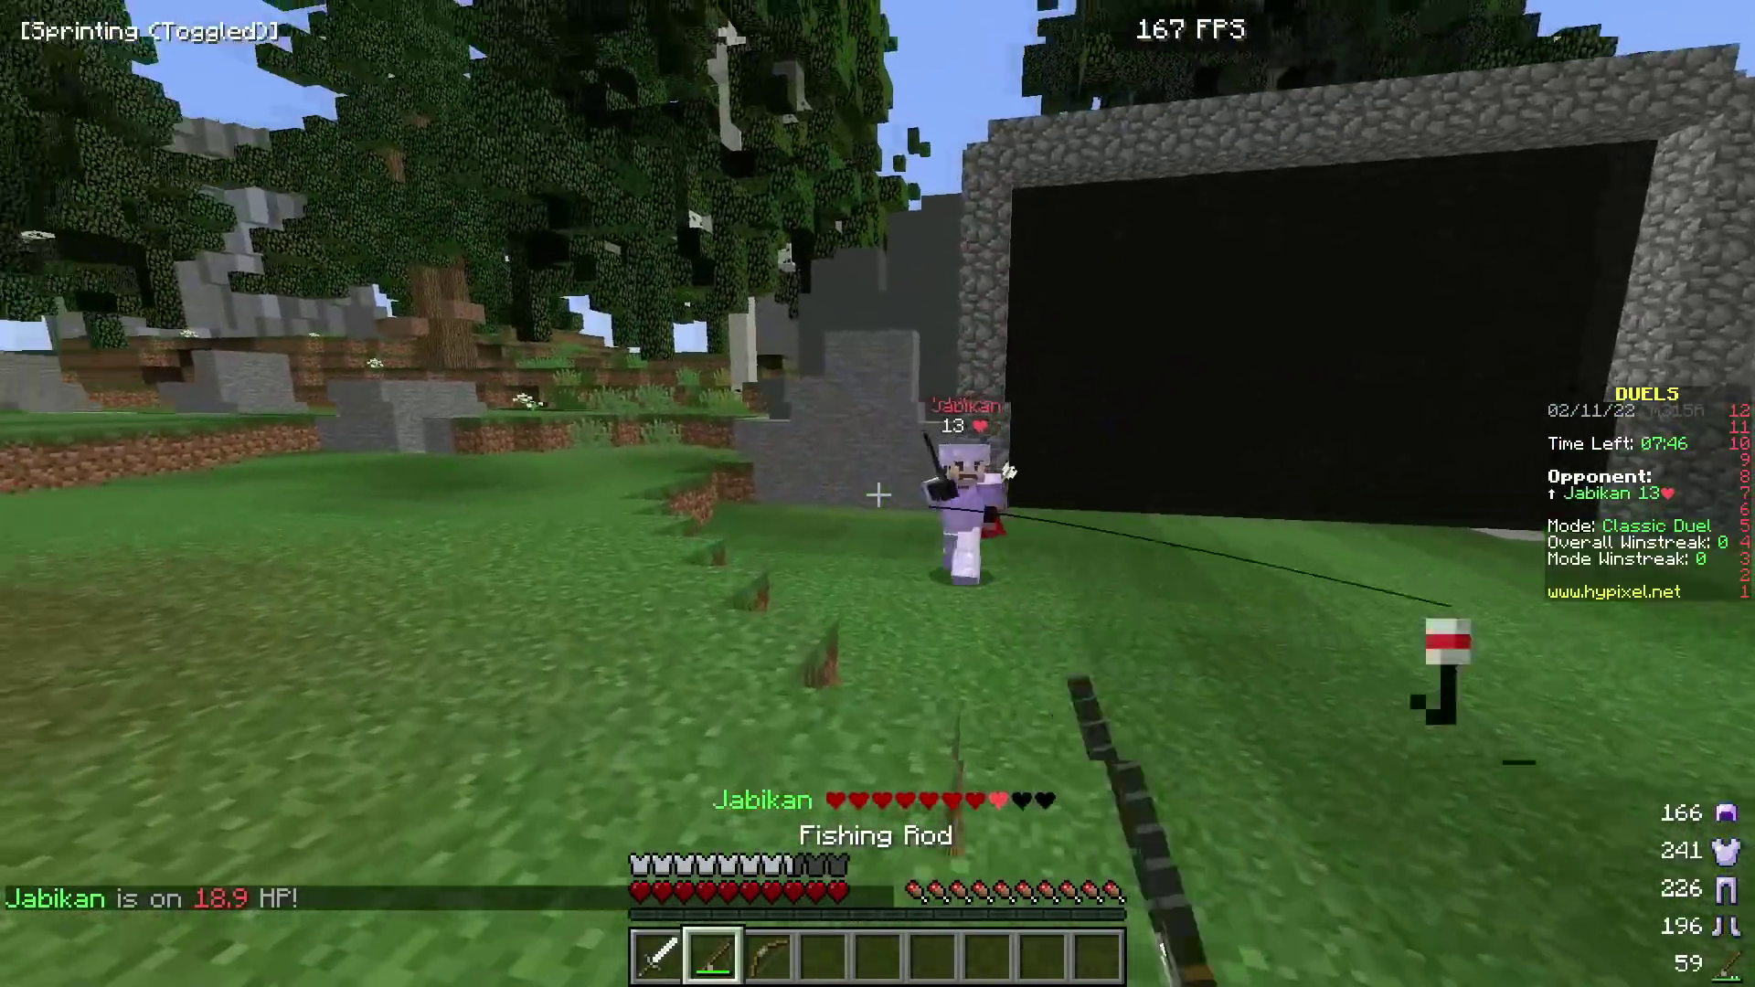
Finish the opponent with a rod cast and repeated sword hits to win the duel.
right_click(877, 494)
right_click(878, 494)
key(1)
click(878, 494)
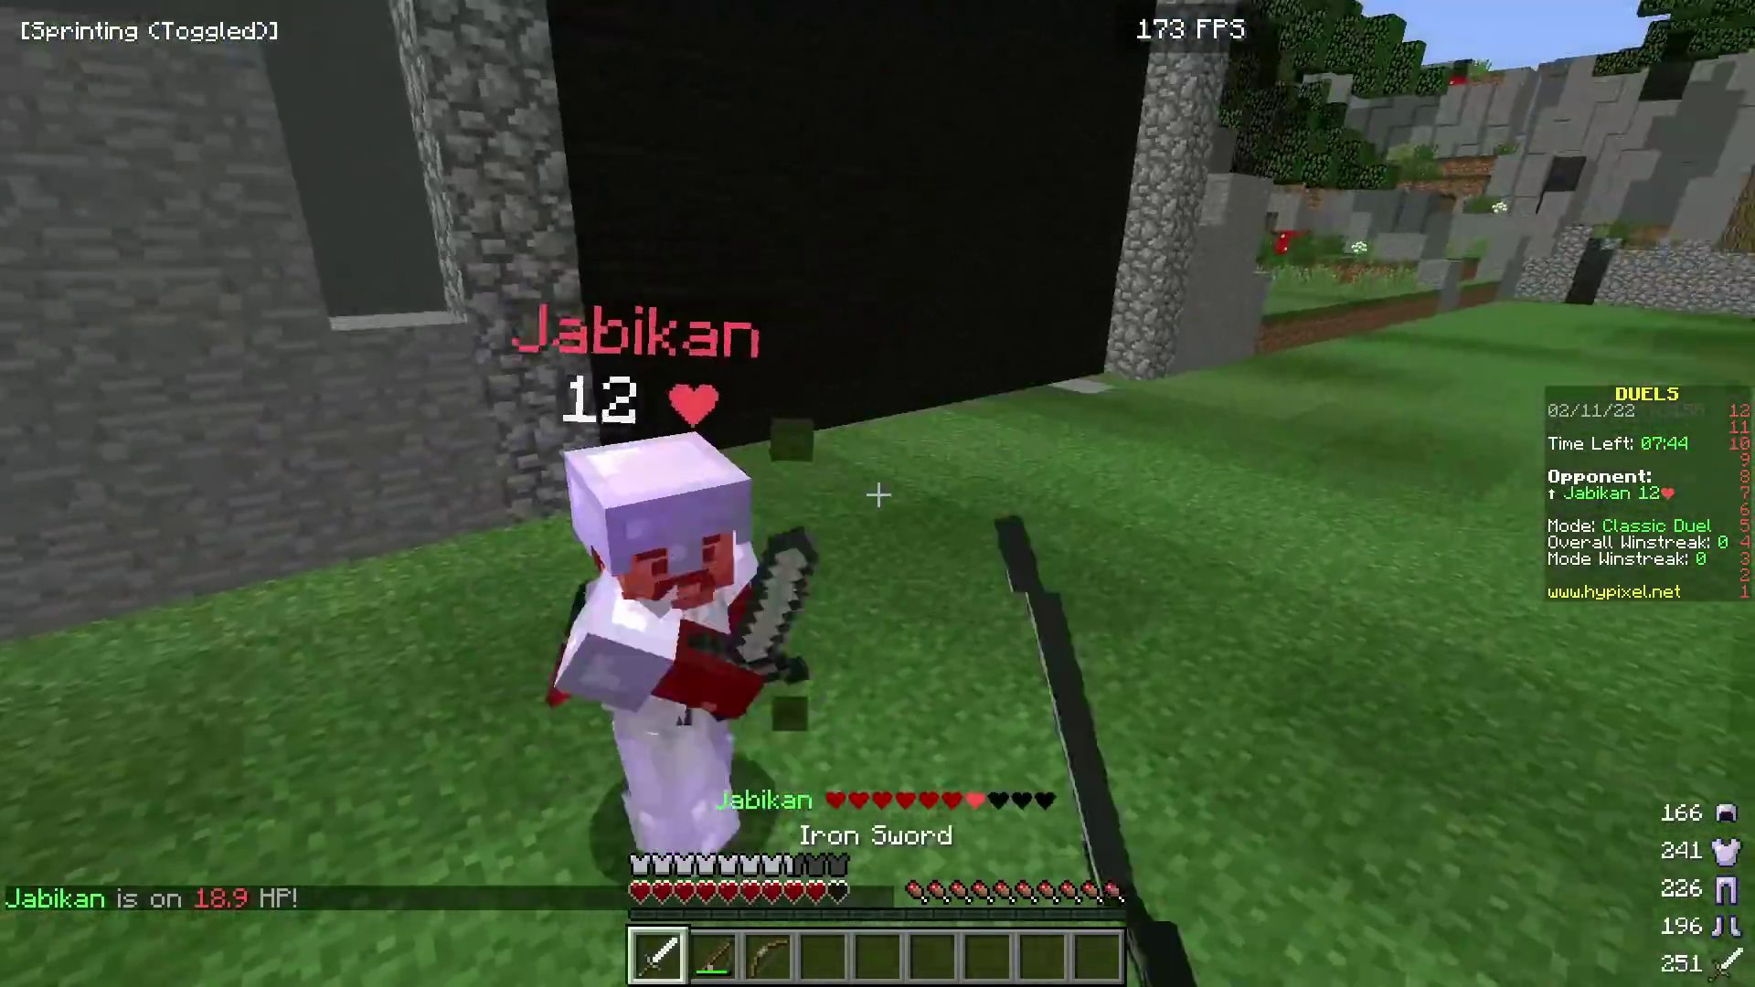
click(878, 494)
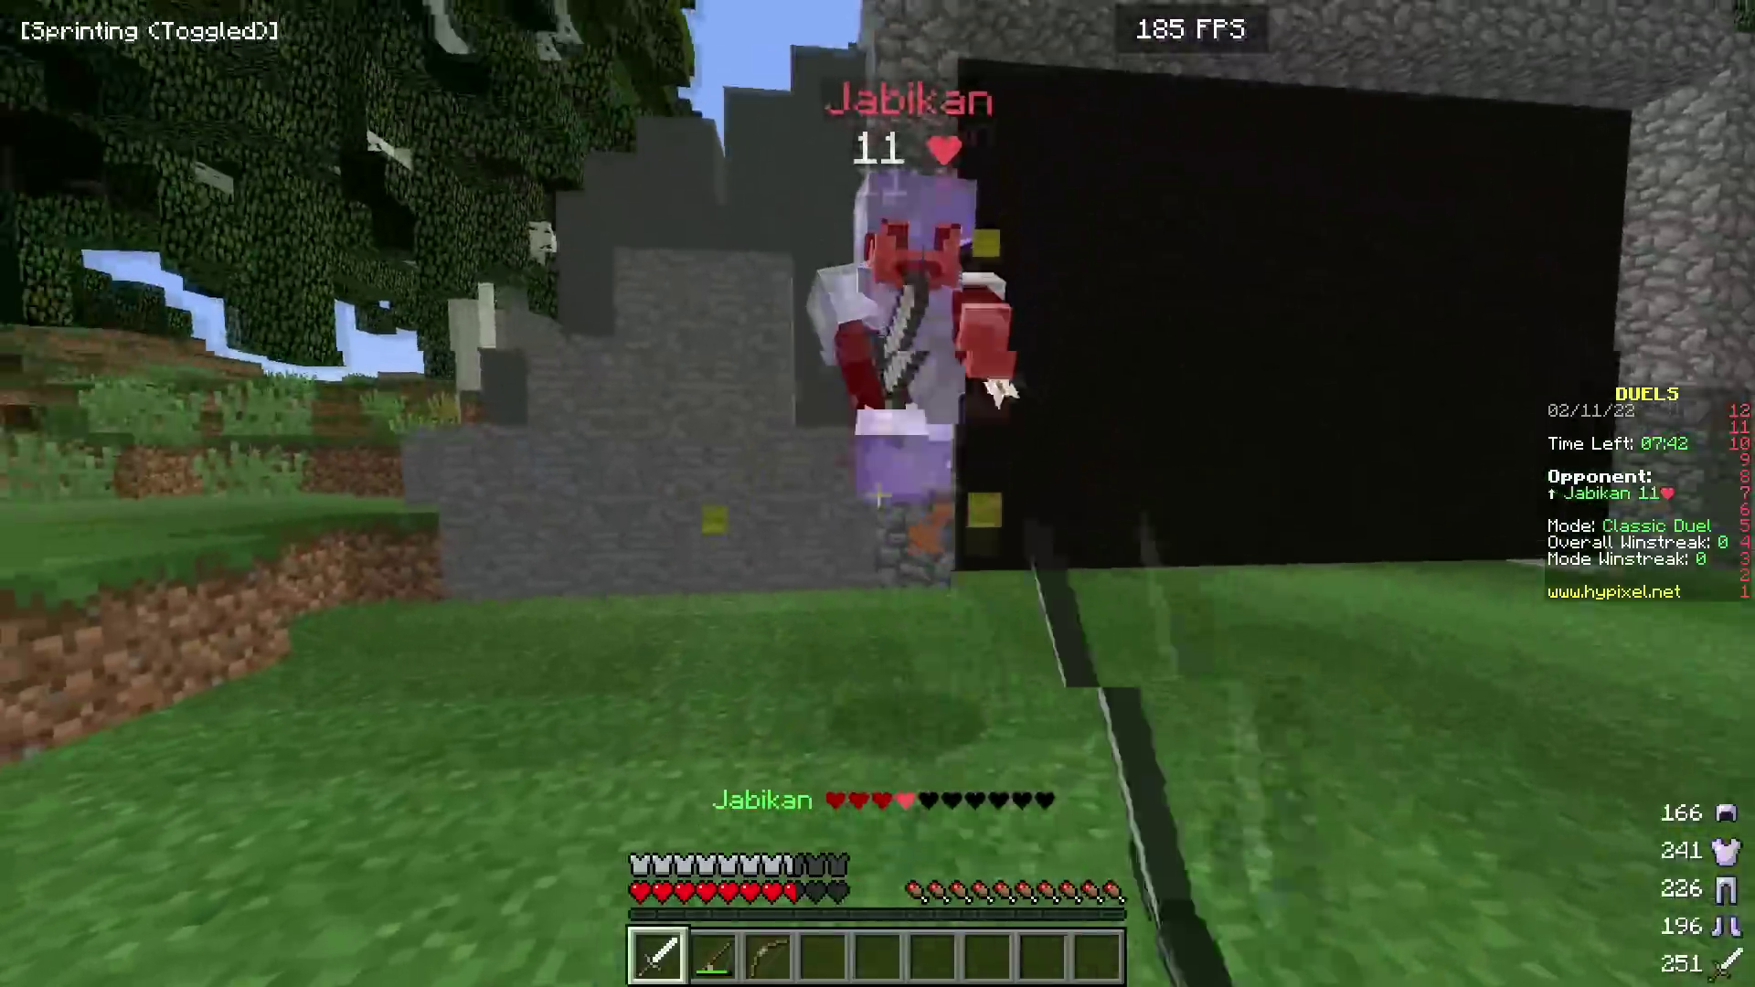
click(878, 493)
click(878, 493)
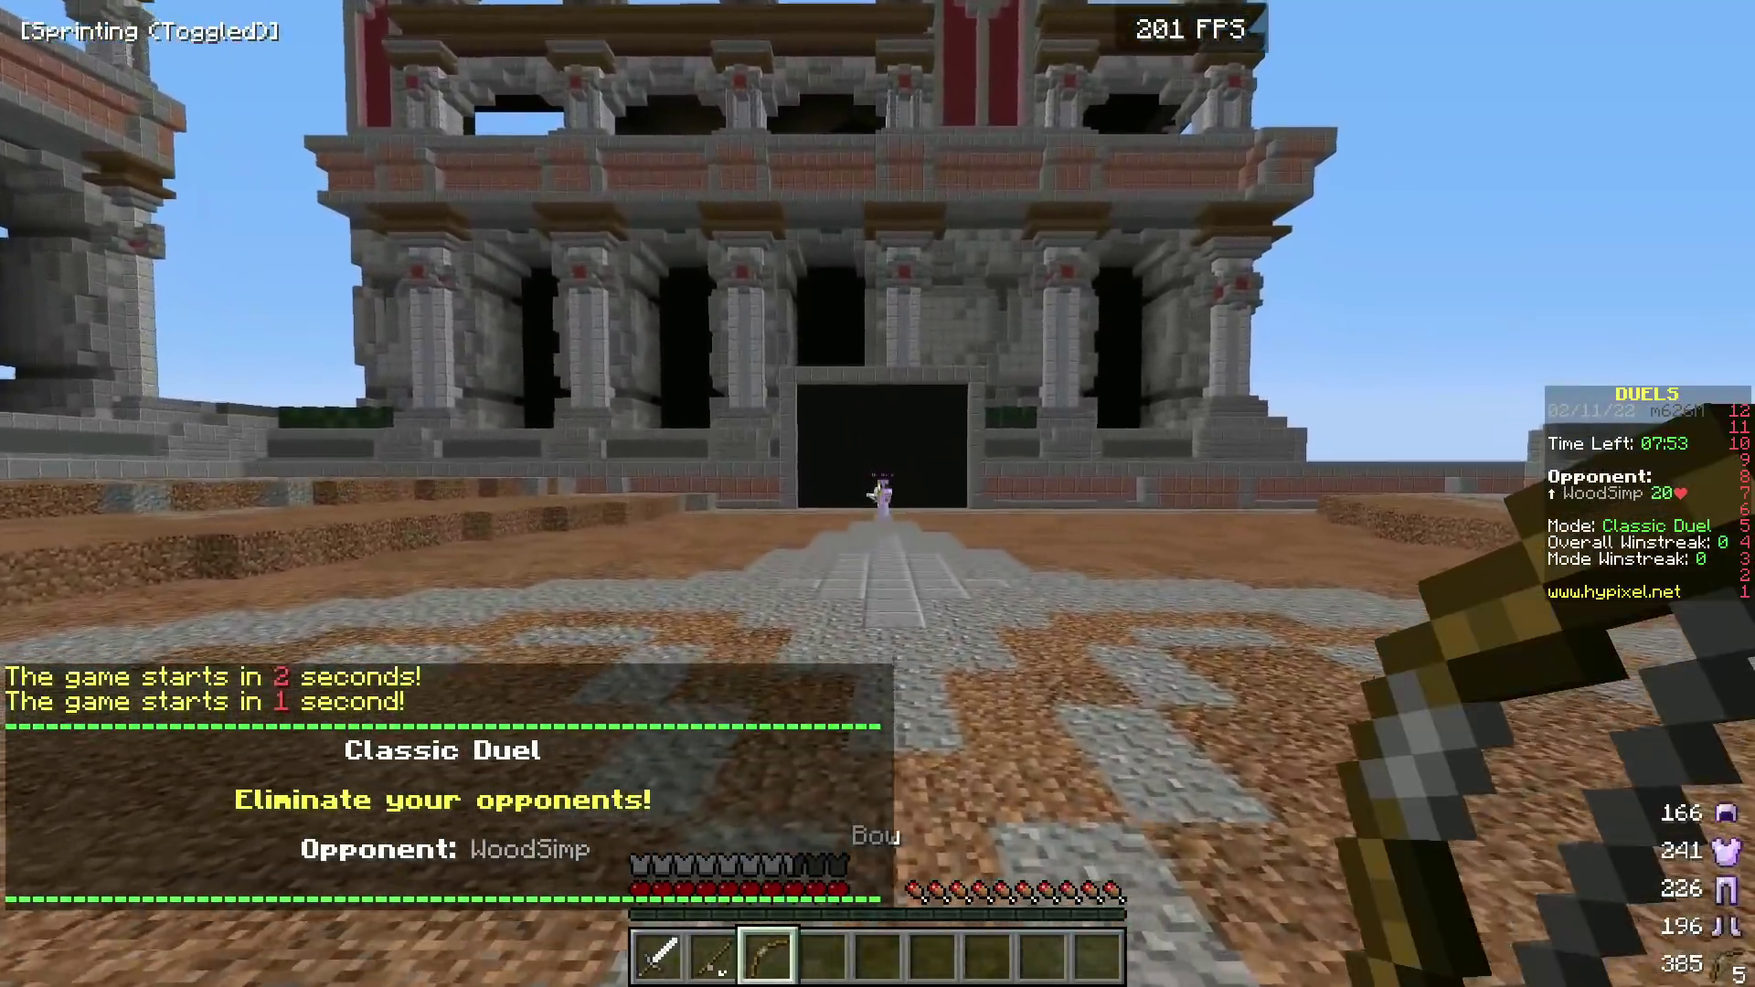
Advance during the countdown, then attack the opponent with fishing rod and iron sword.
key(w)
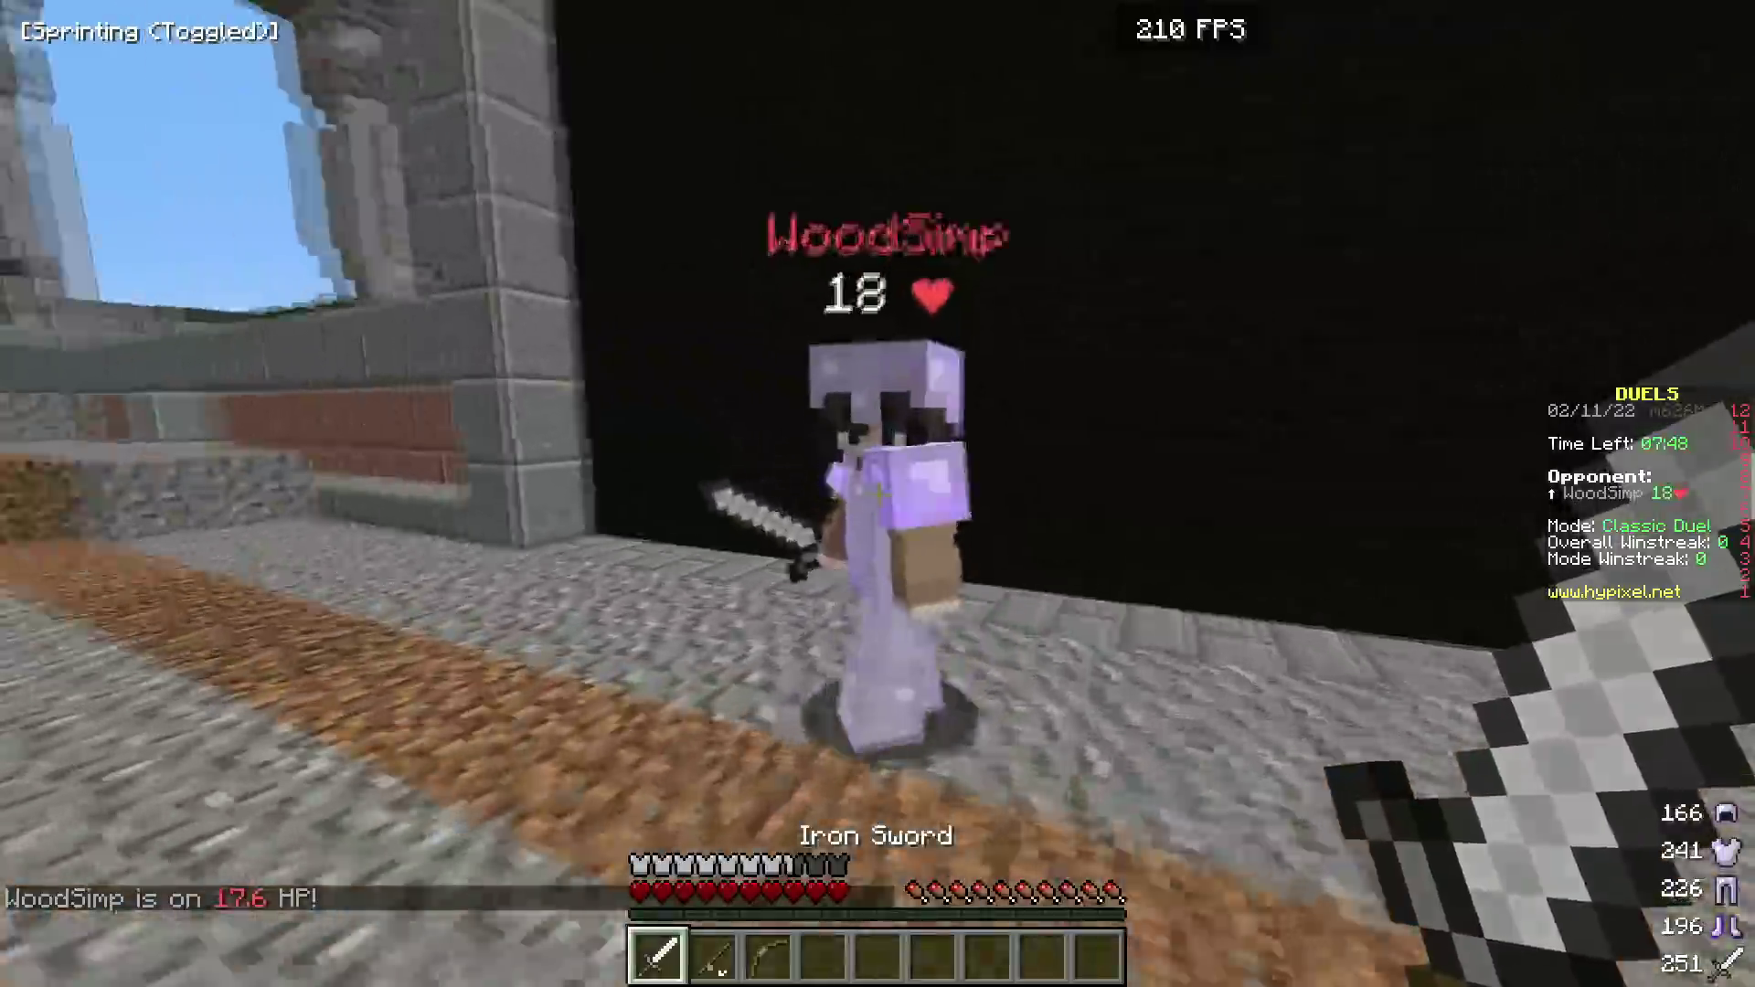
key(4)
key(2)
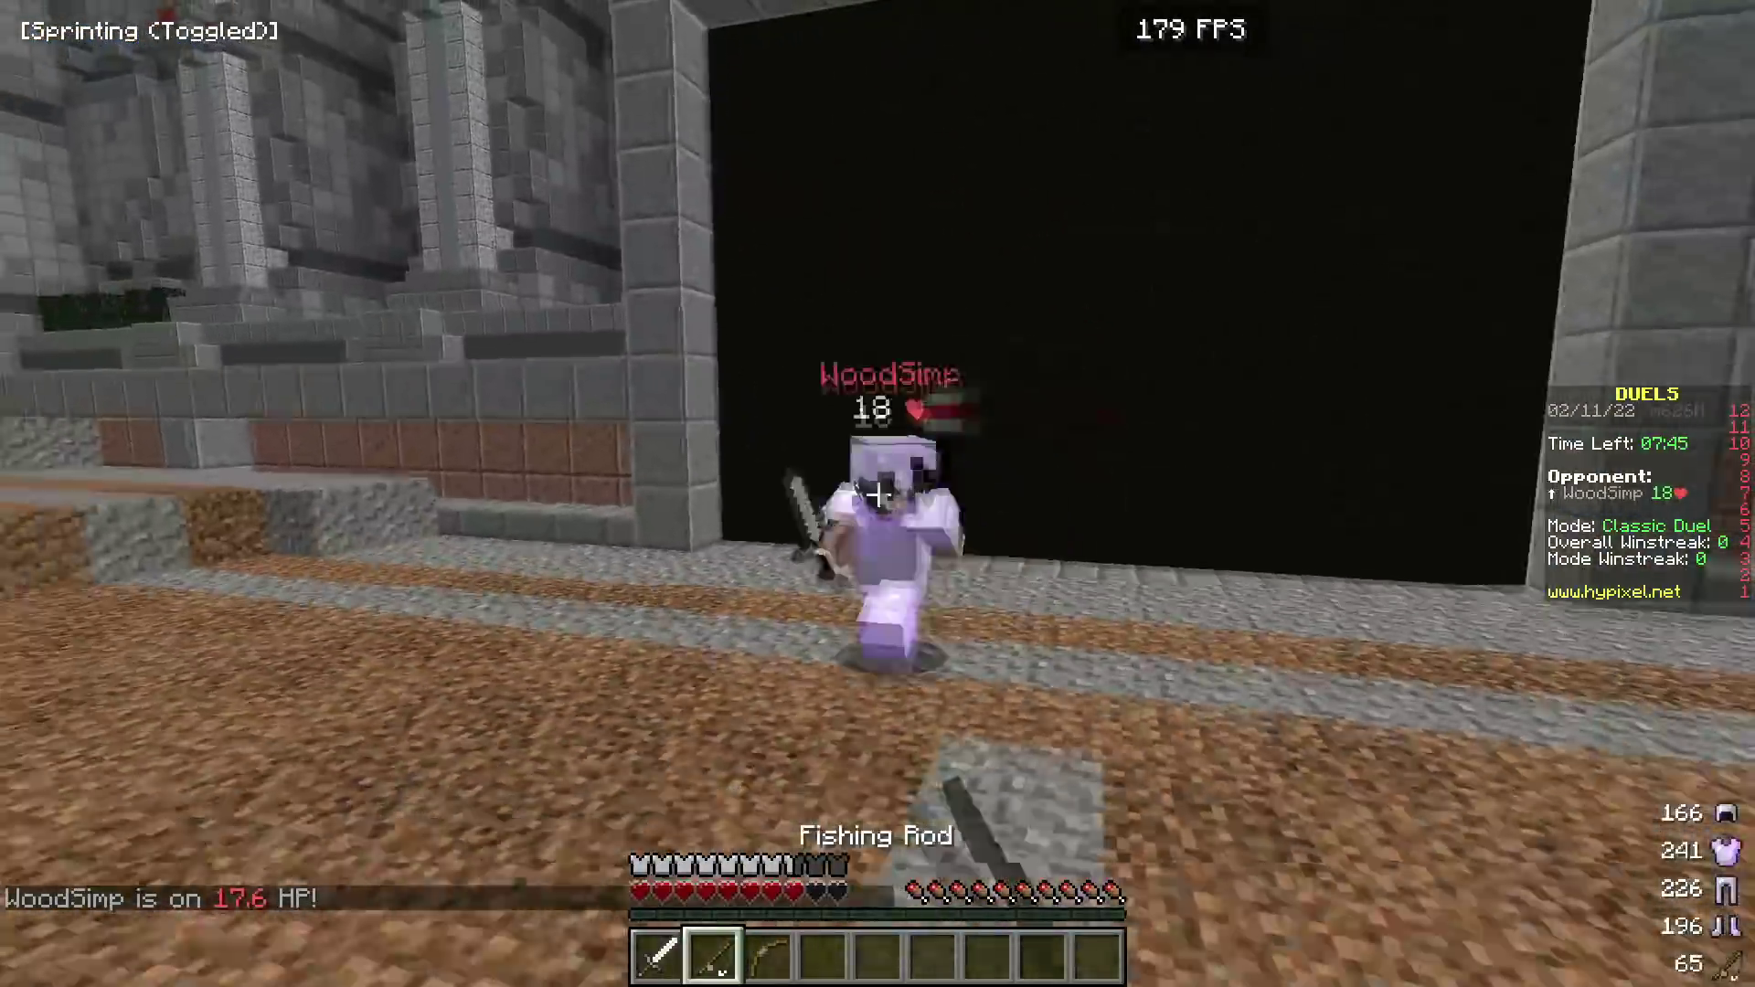
right_click(877, 495)
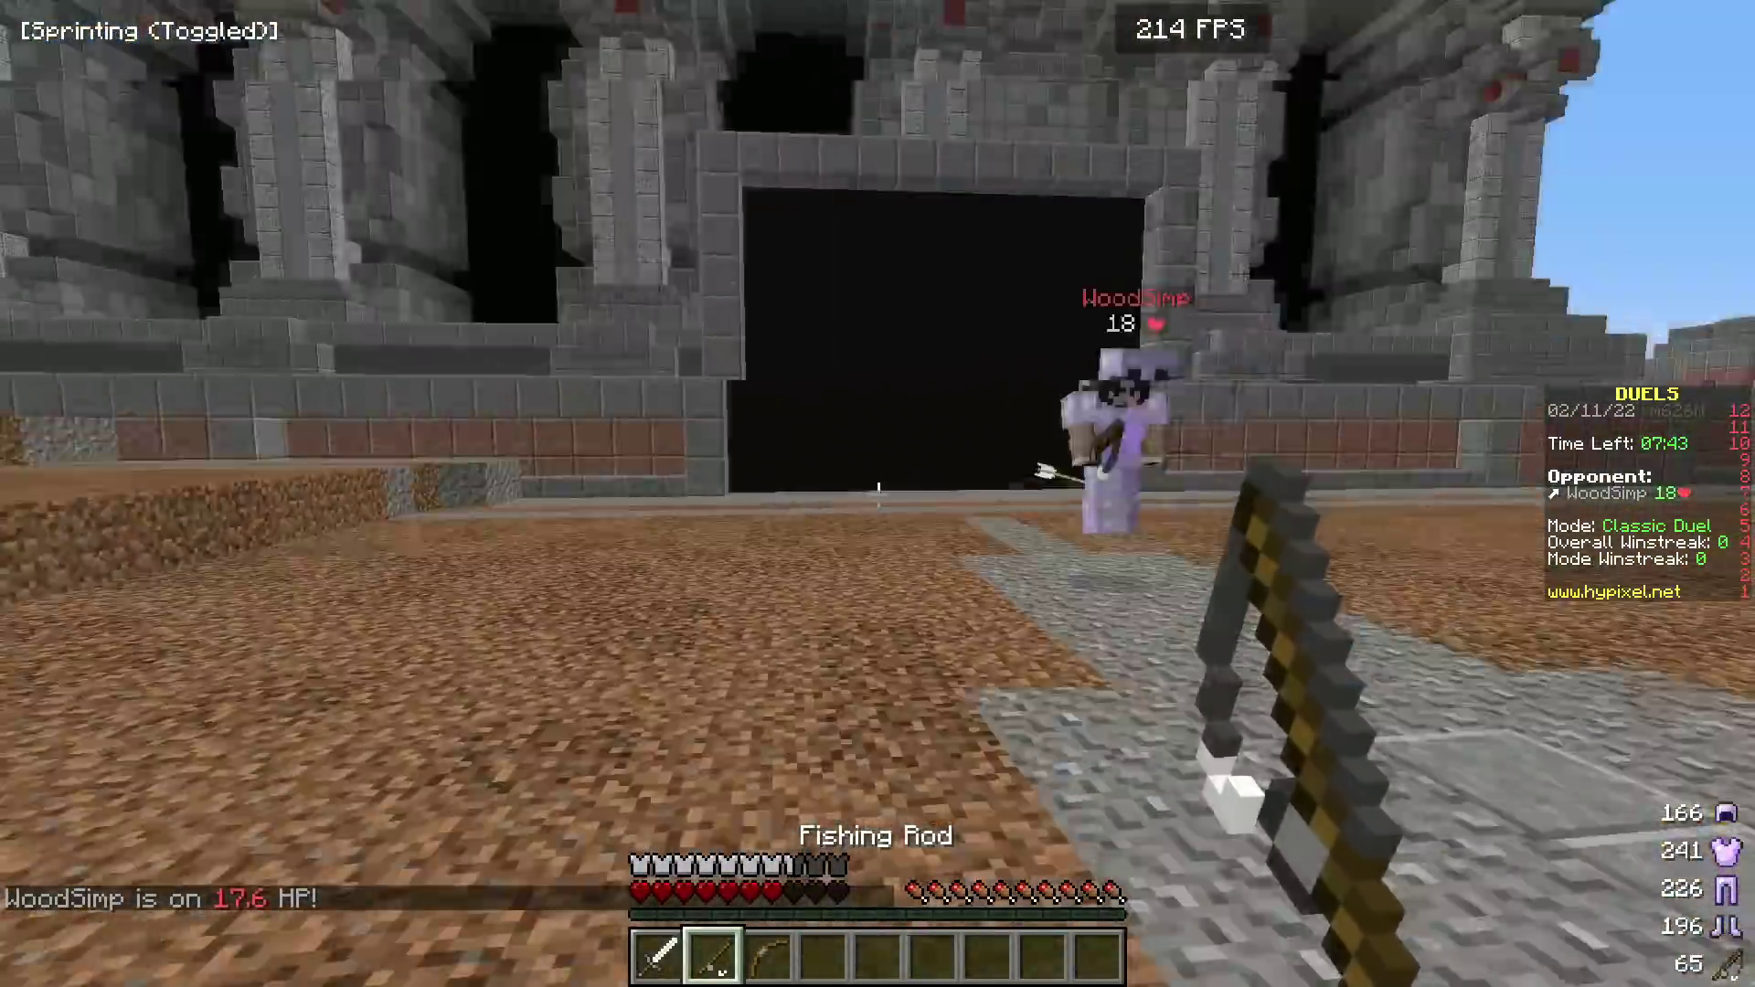
key(1)
click(878, 494)
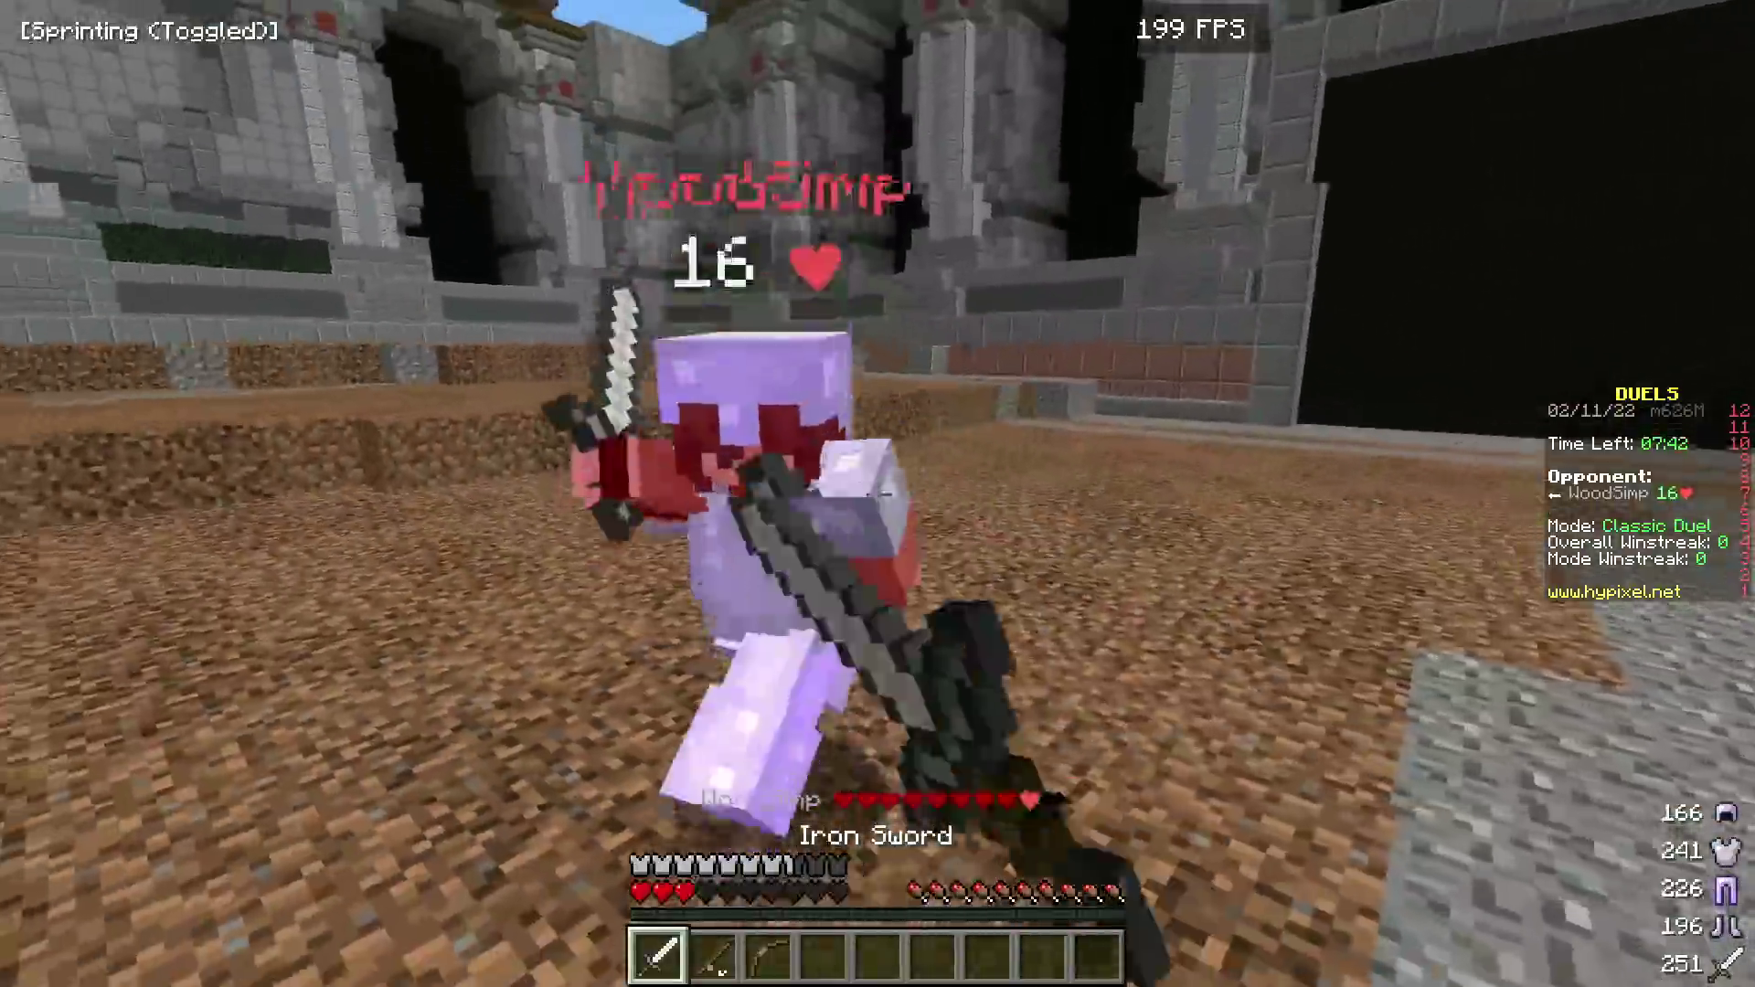
key(2)
Switch to the bow and fire arrows at the opponent.
right_click(878, 494)
key(3)
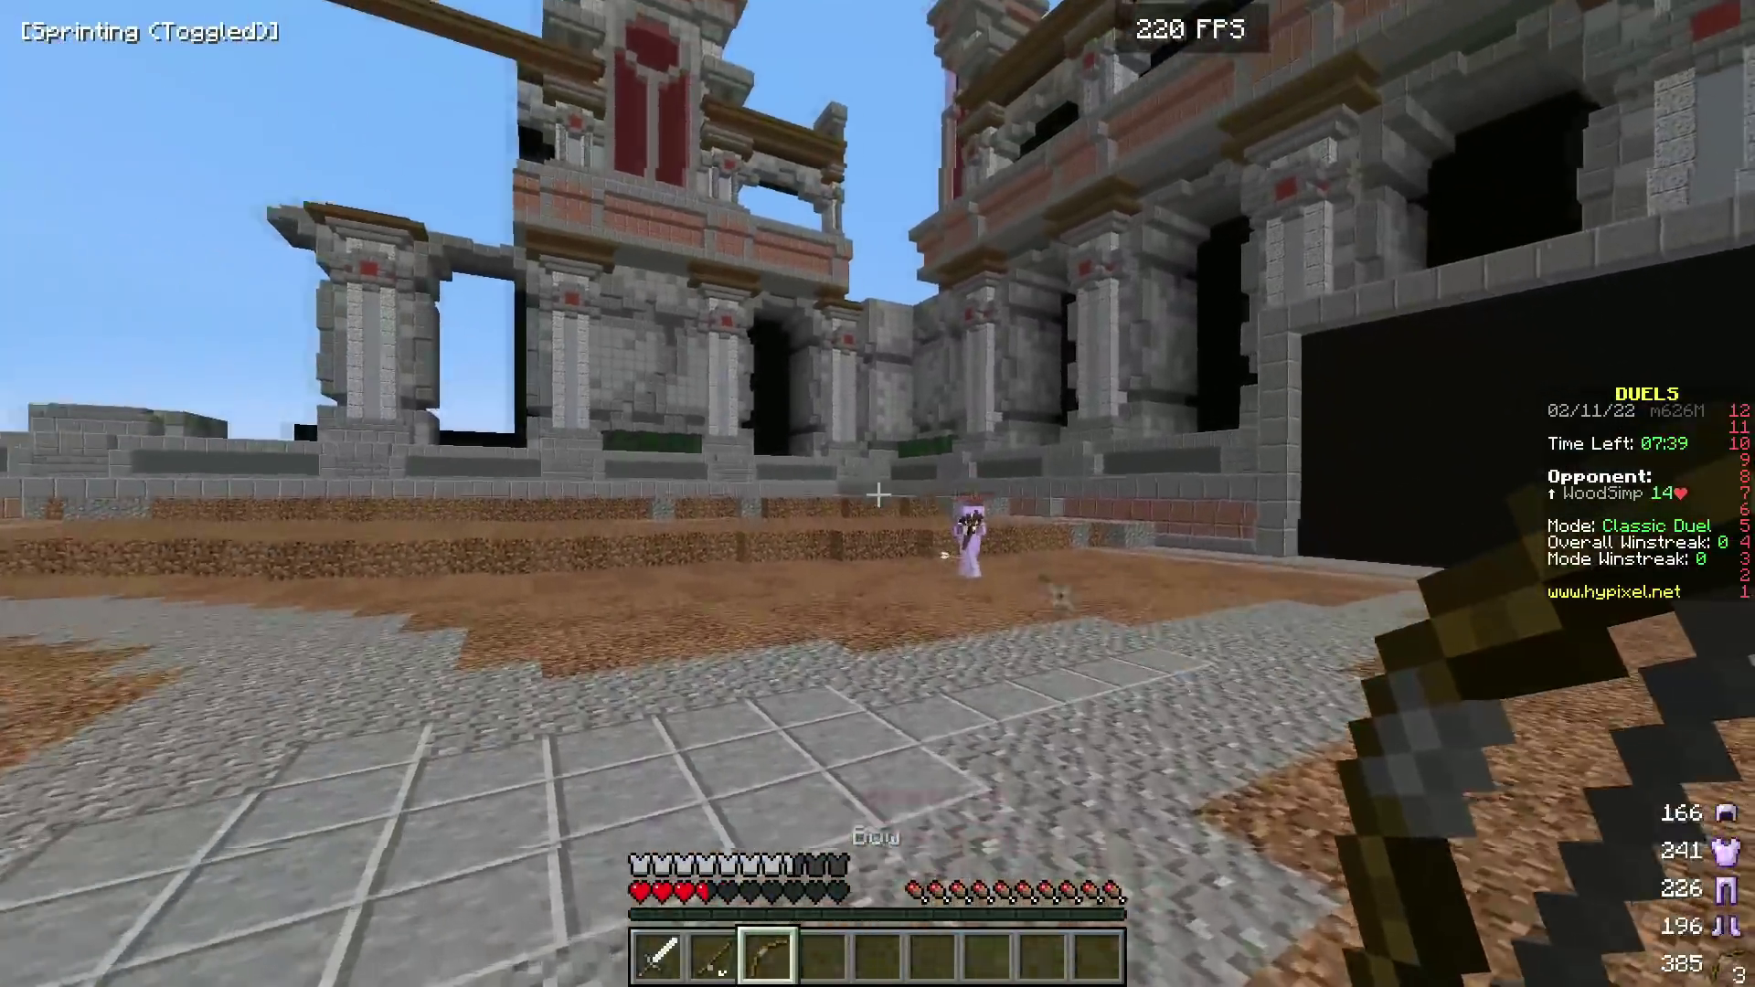
right_click(878, 494)
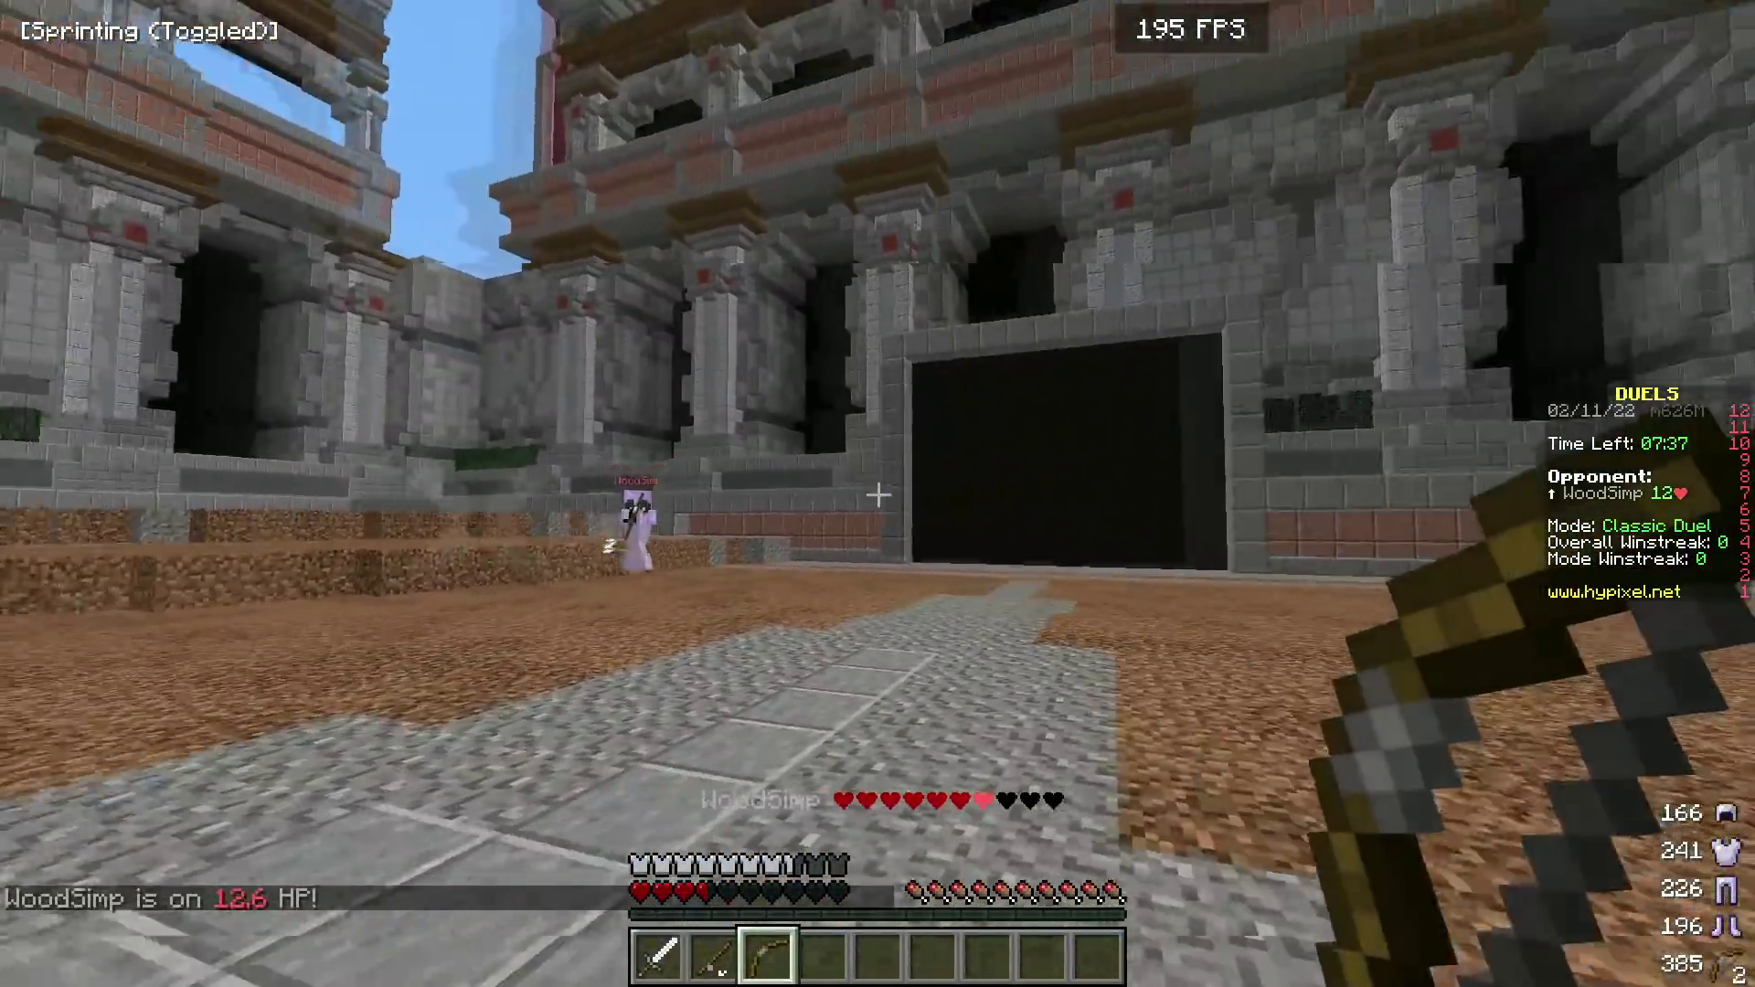
right_click(878, 494)
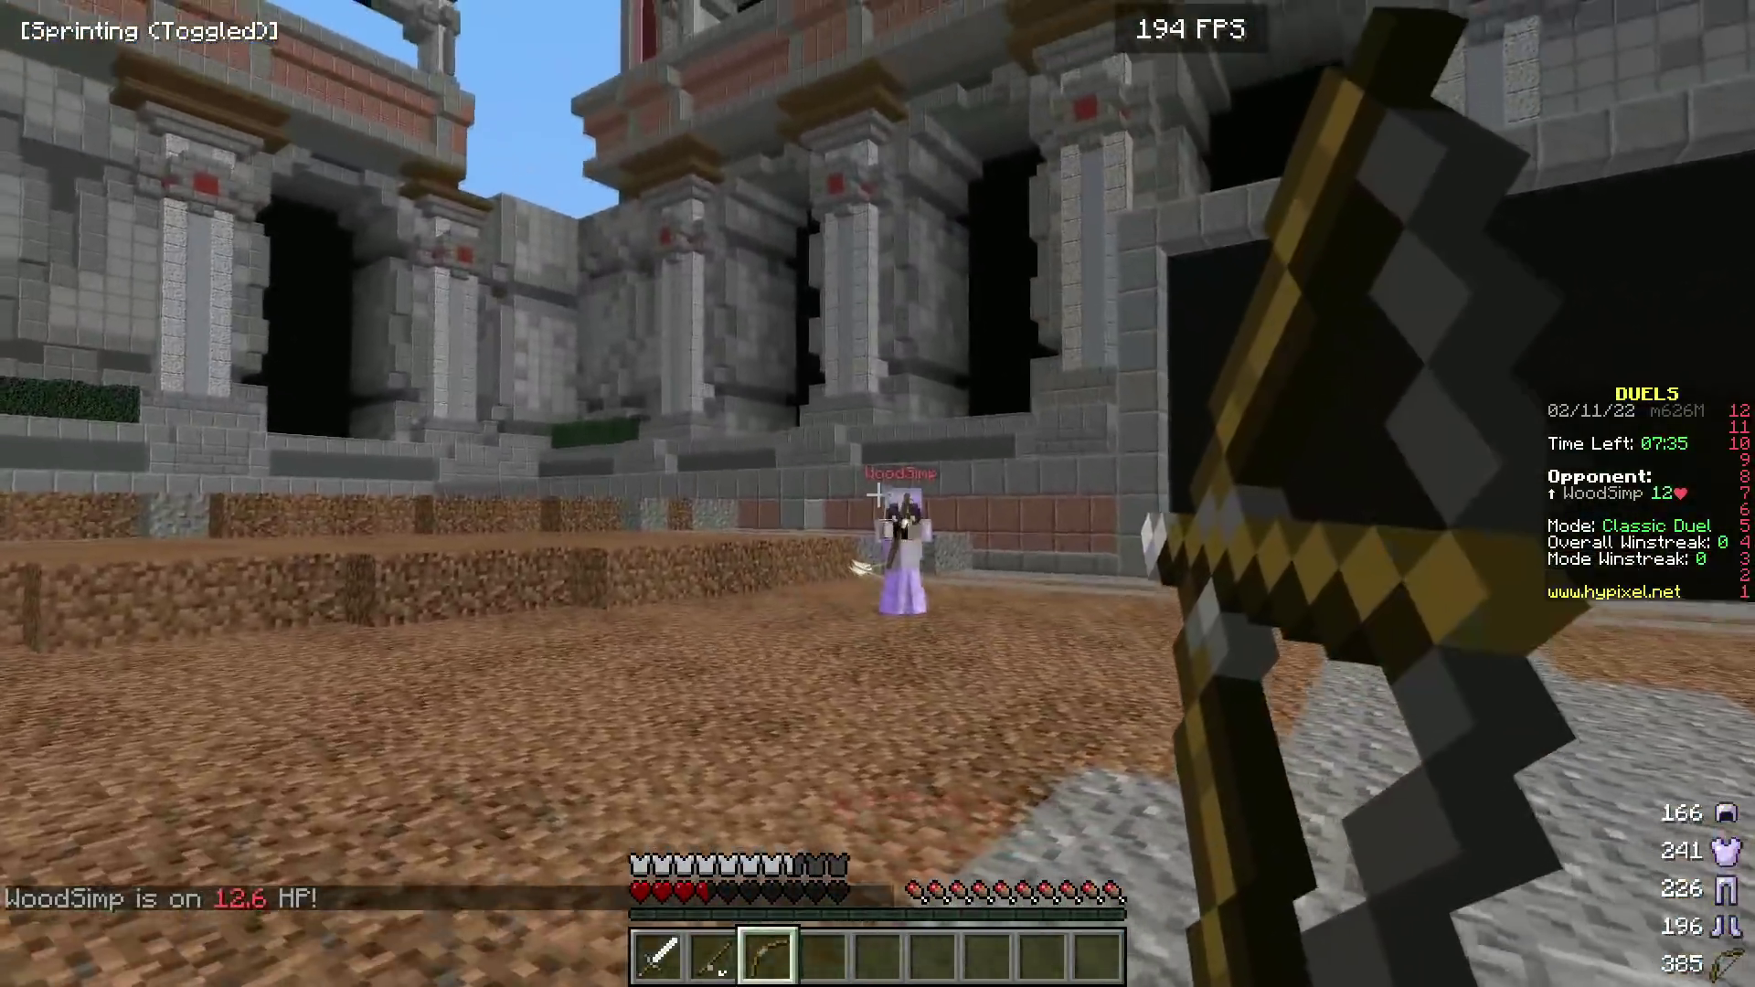
Finish the opponent with iron-sword strikes to earn the VICTORY screen.
key(2)
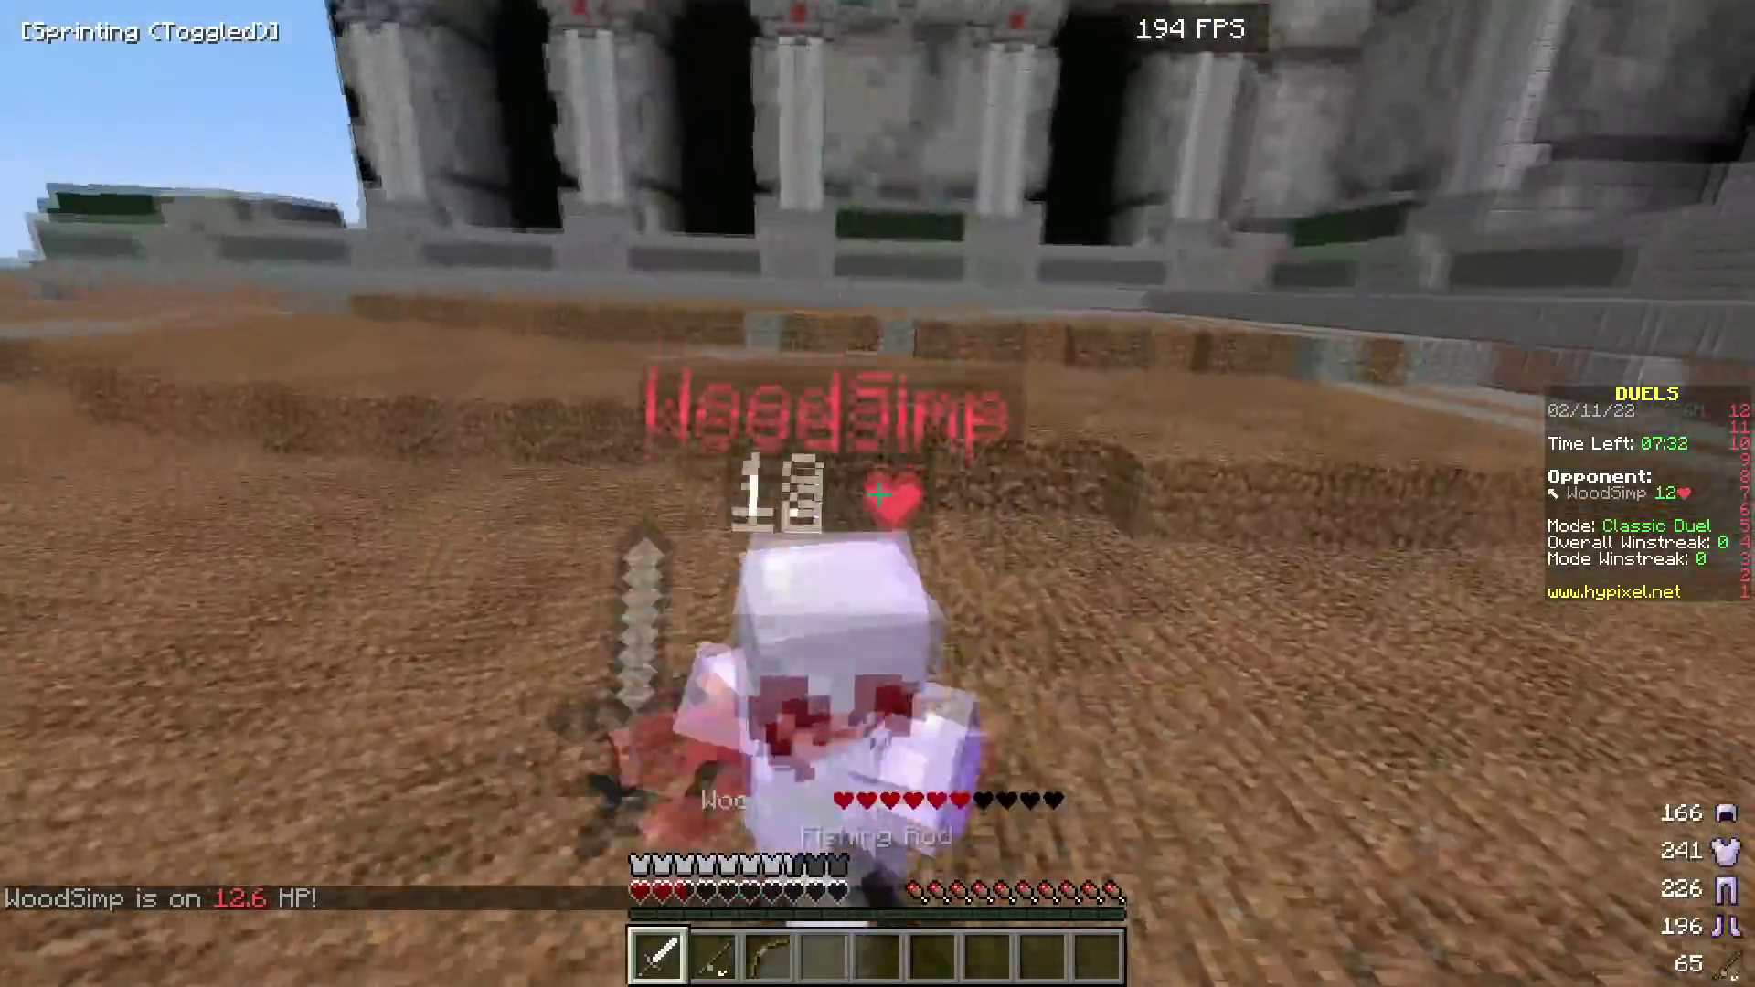
key(1)
click(878, 494)
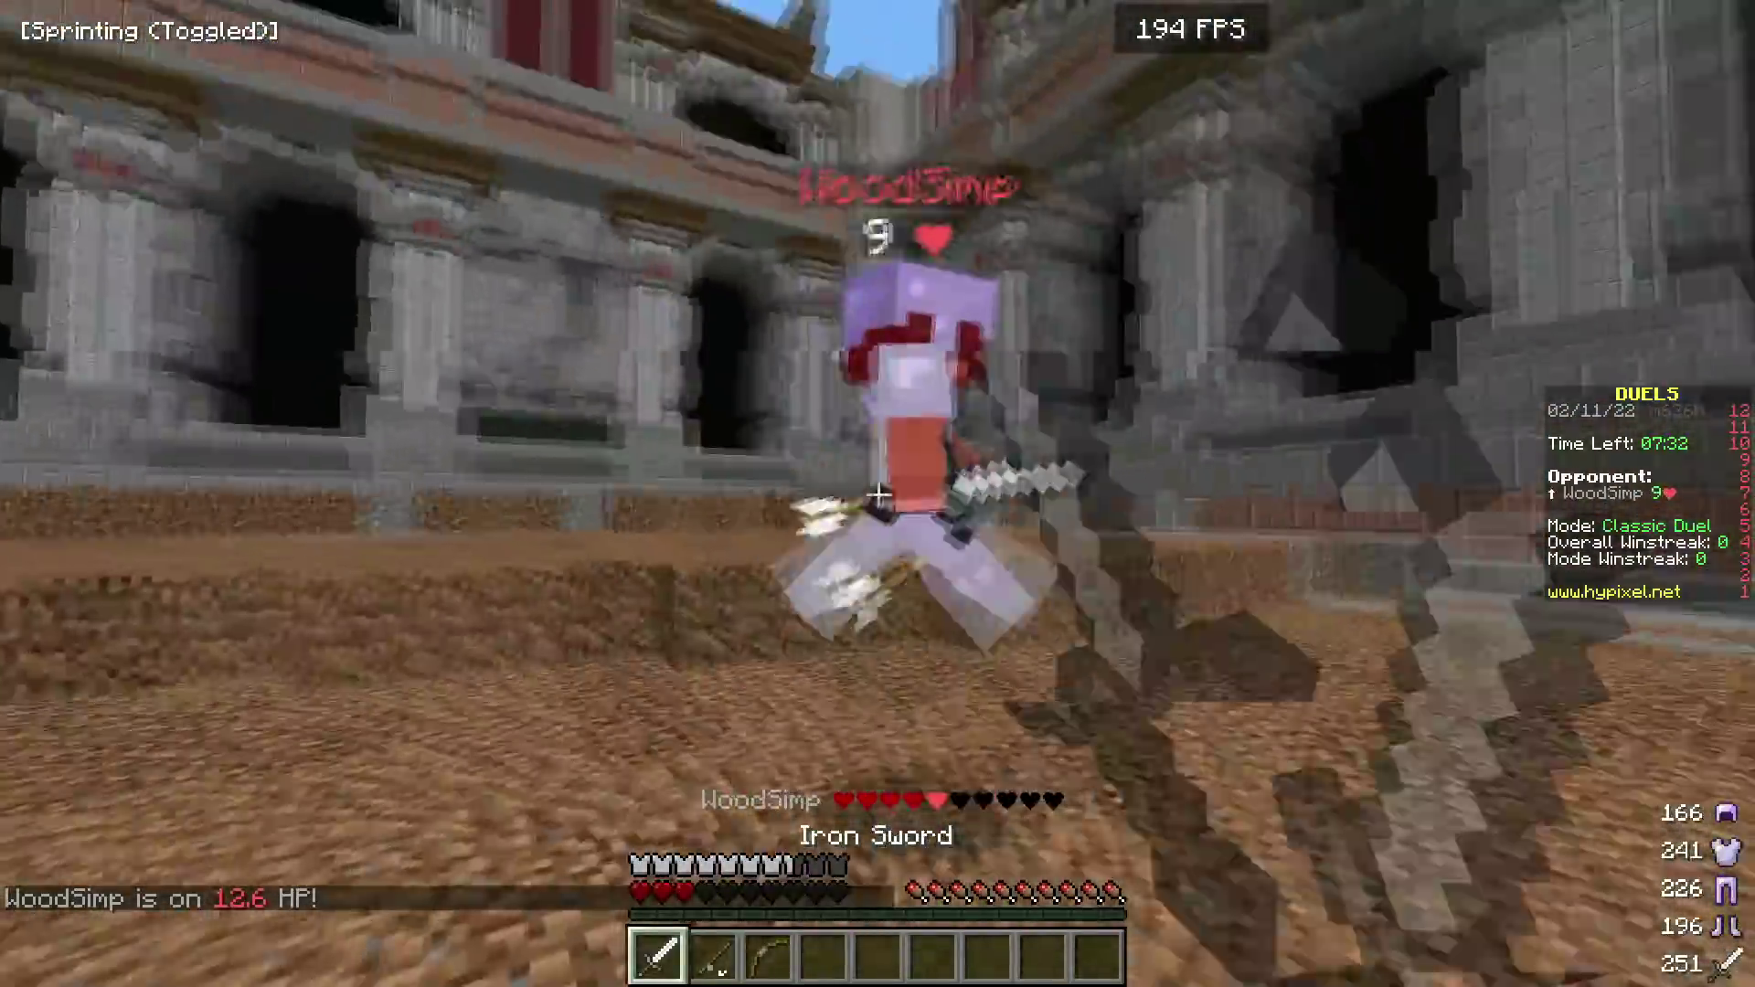
click(878, 494)
click(878, 493)
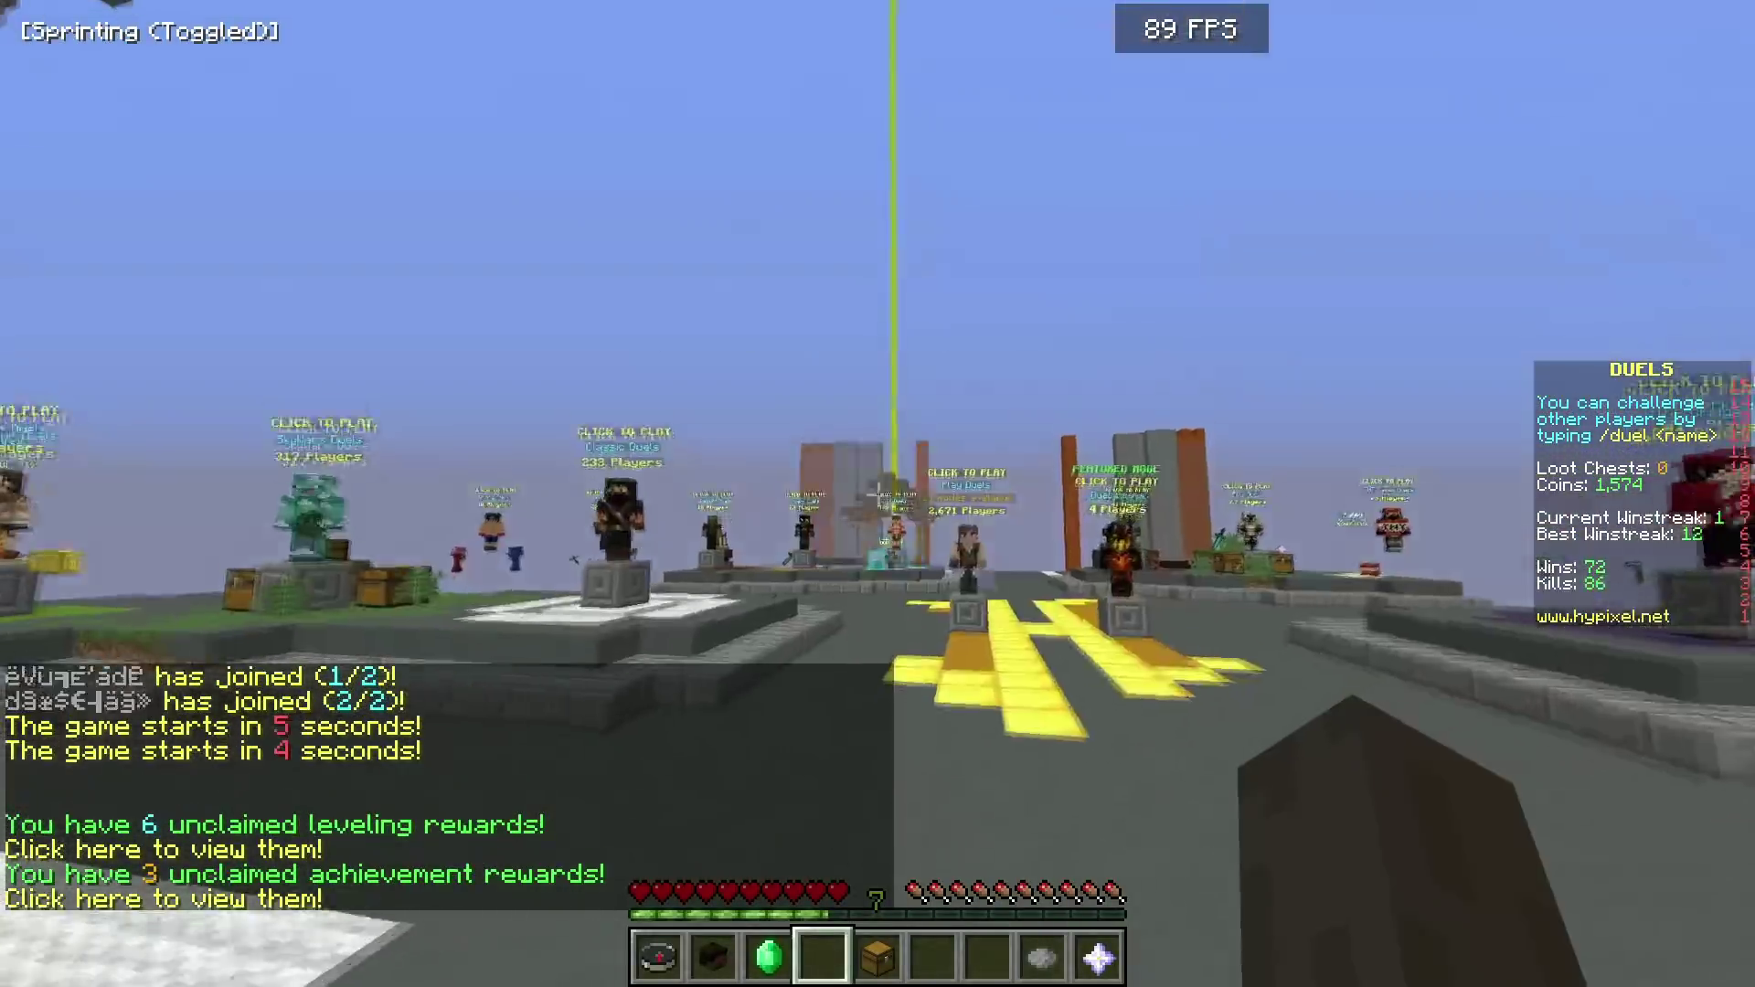
Sprint past the Play Duels NPC, through the orange gateway, and out toward the LEAD building street.
key(w)
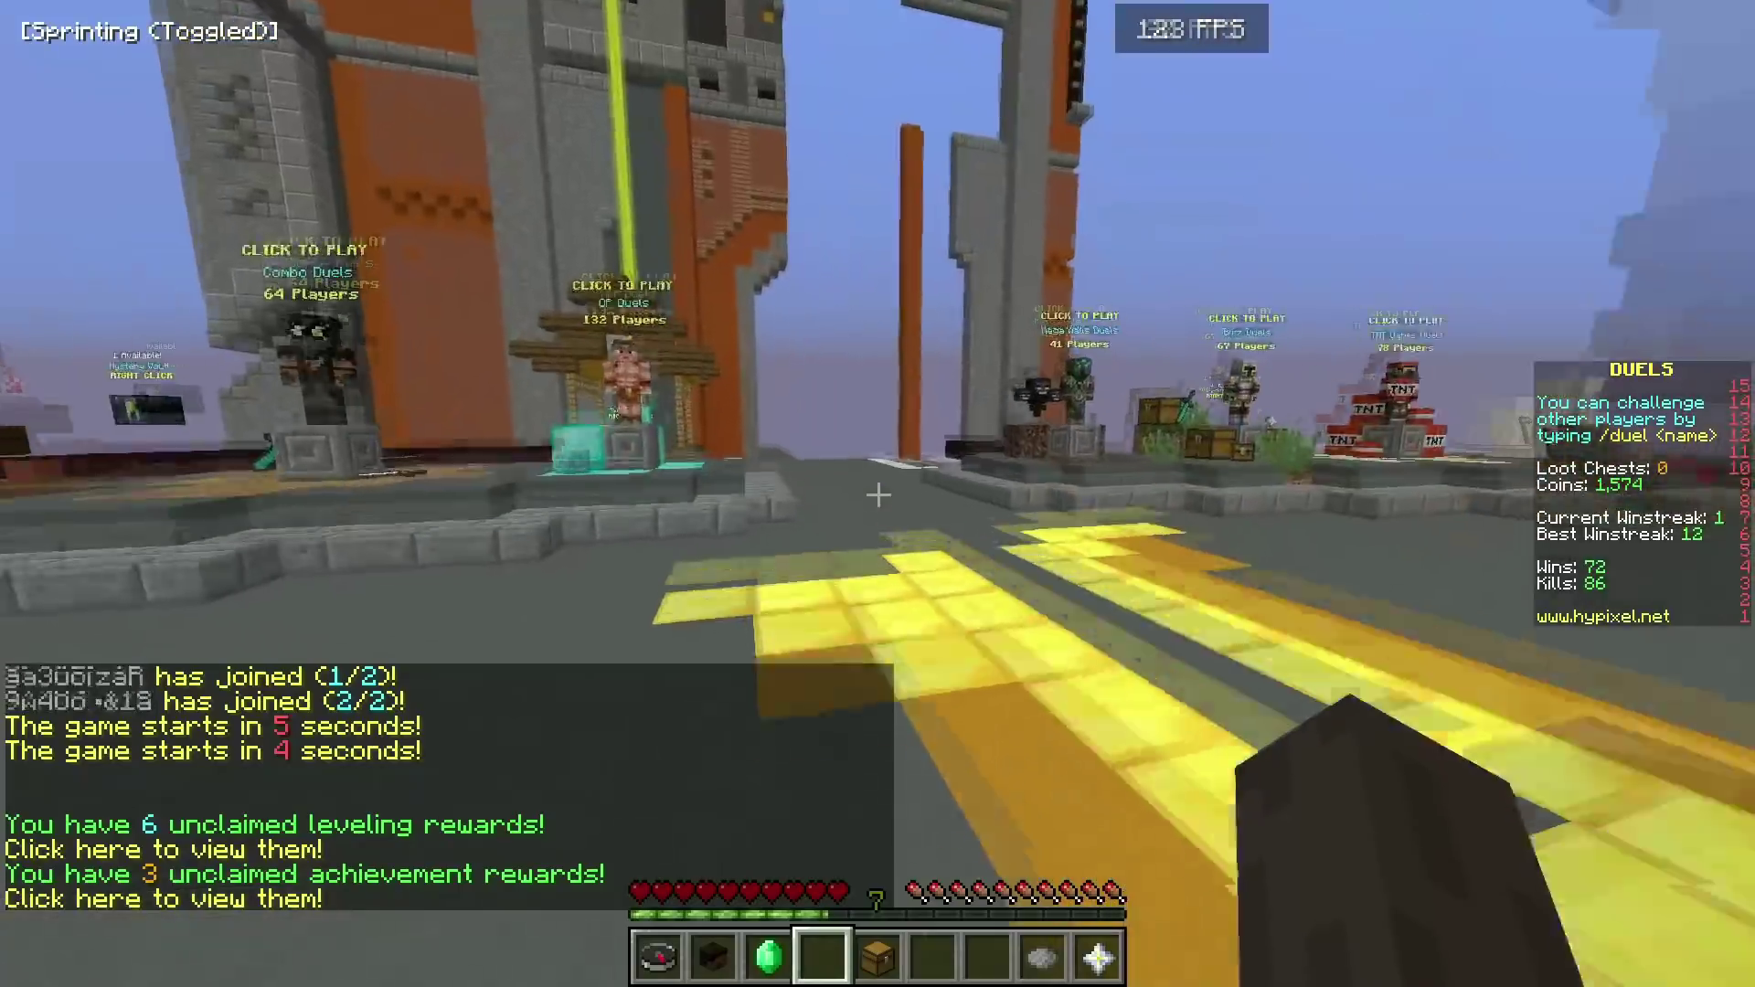
key(w)
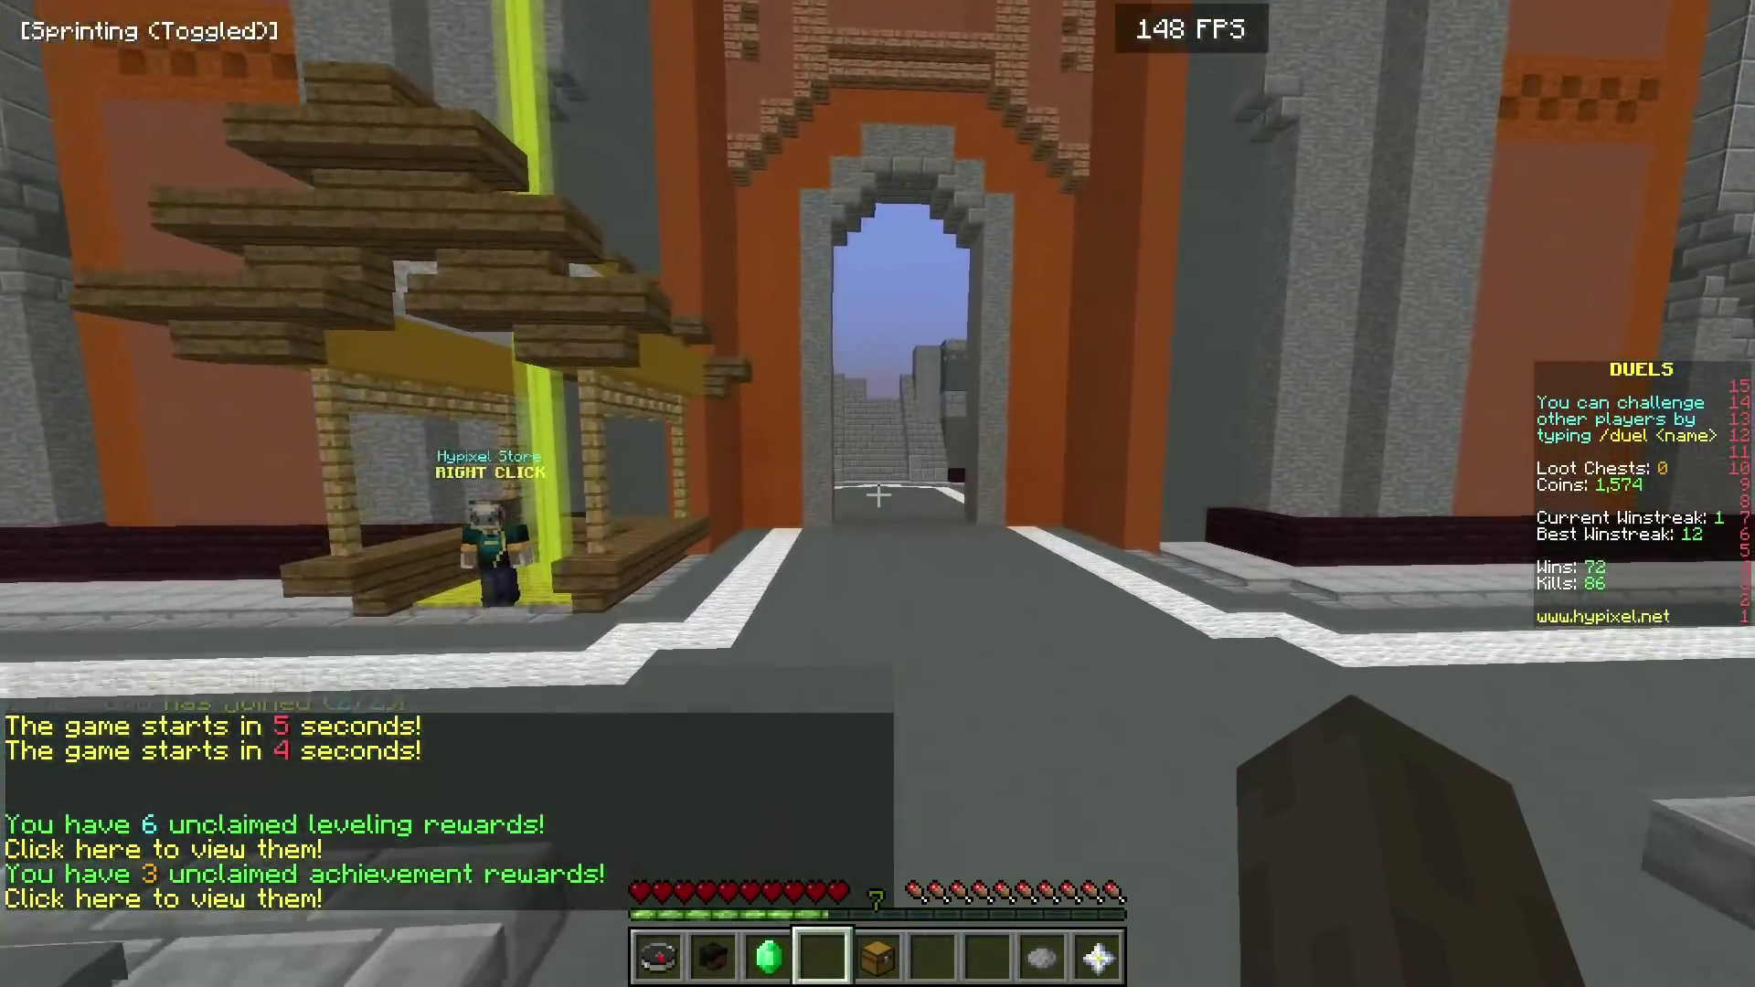
key(w)
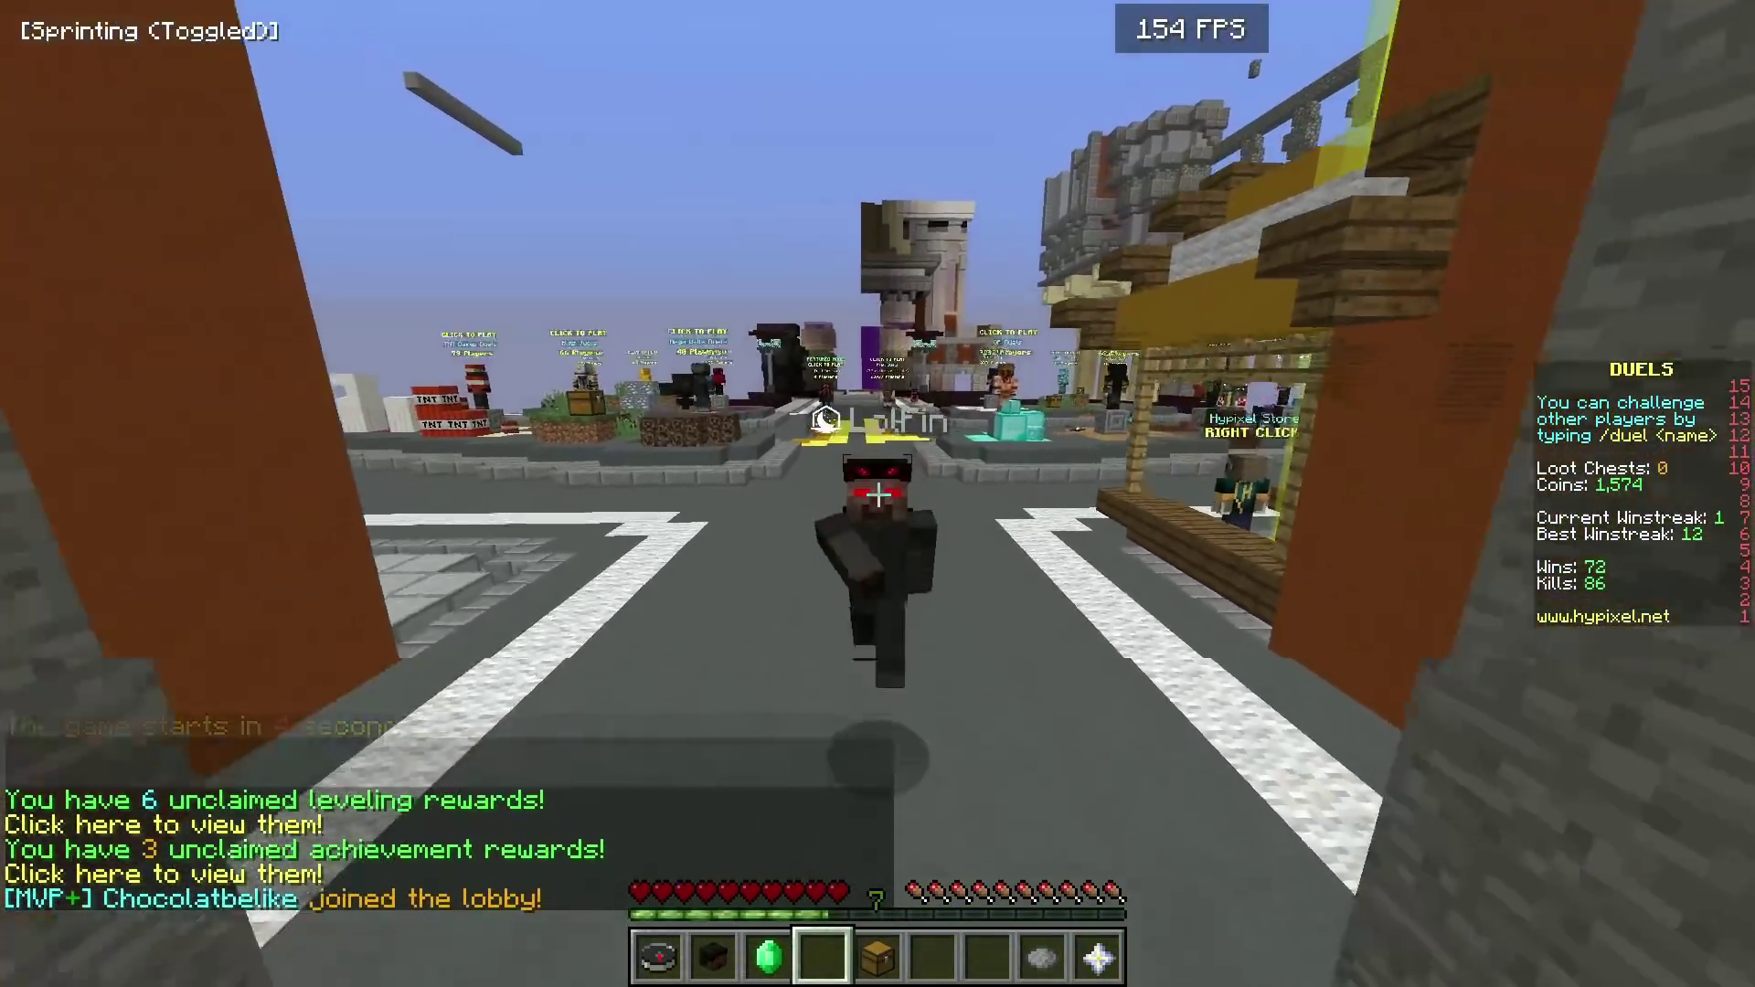
key(w)
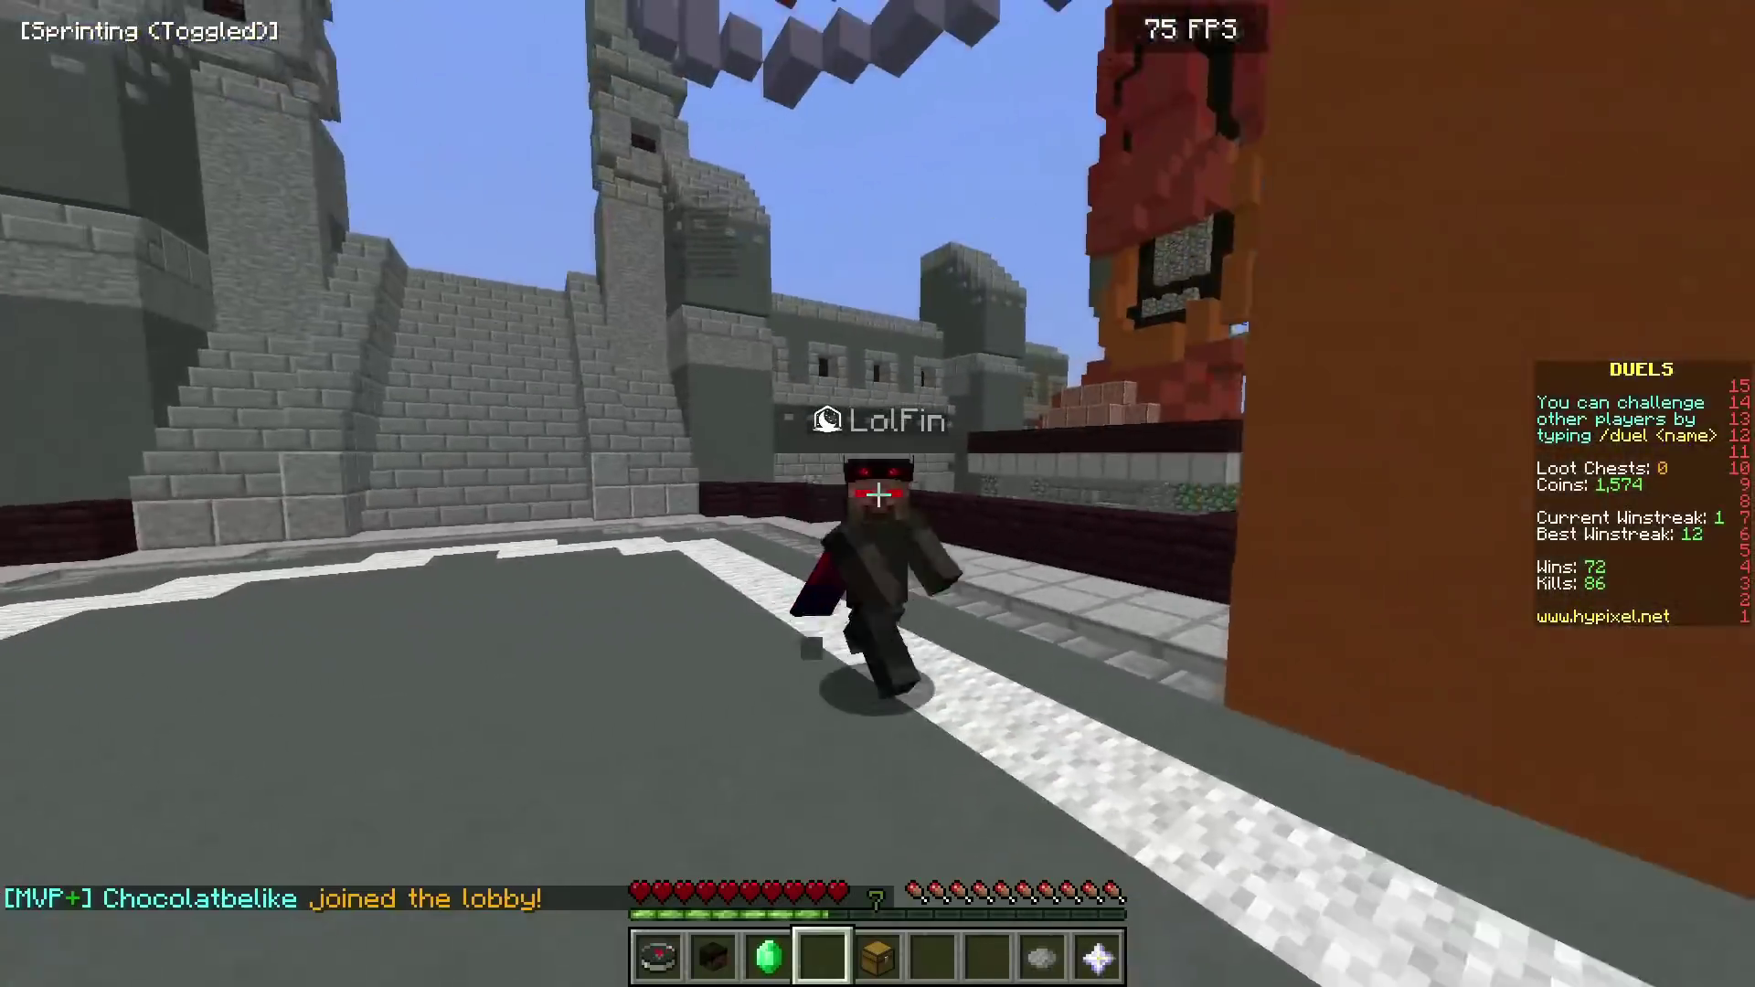
key(w)
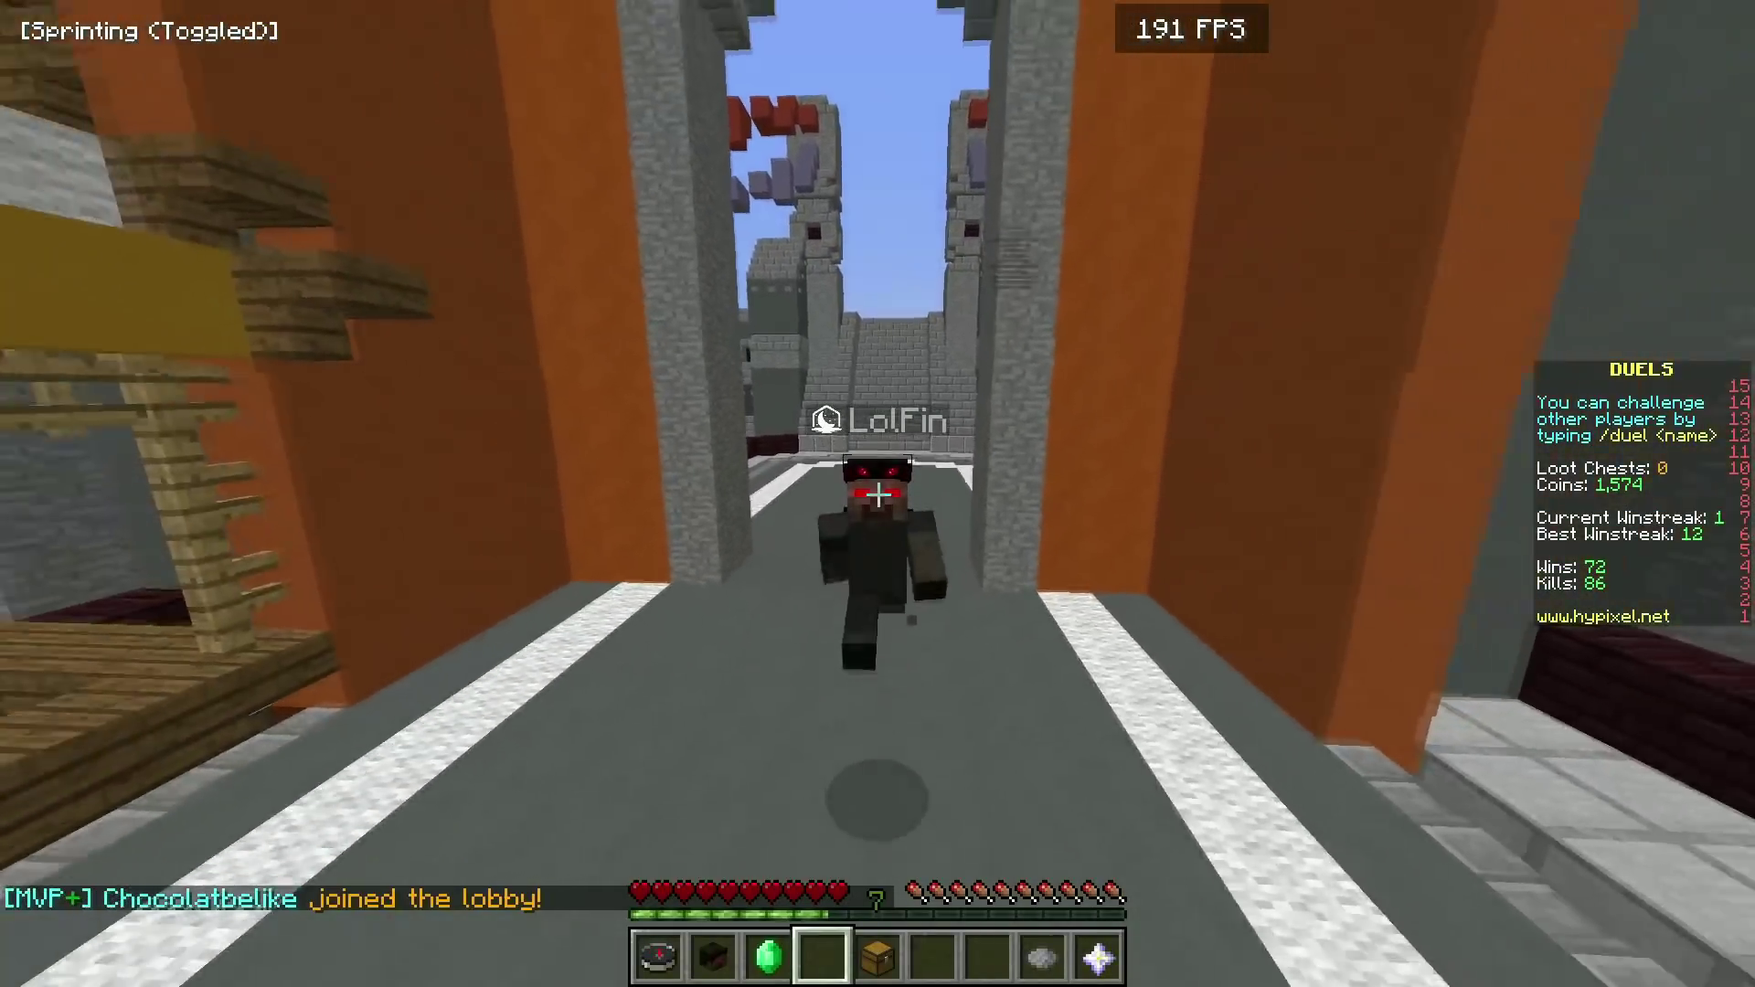
key(w)
key(w)
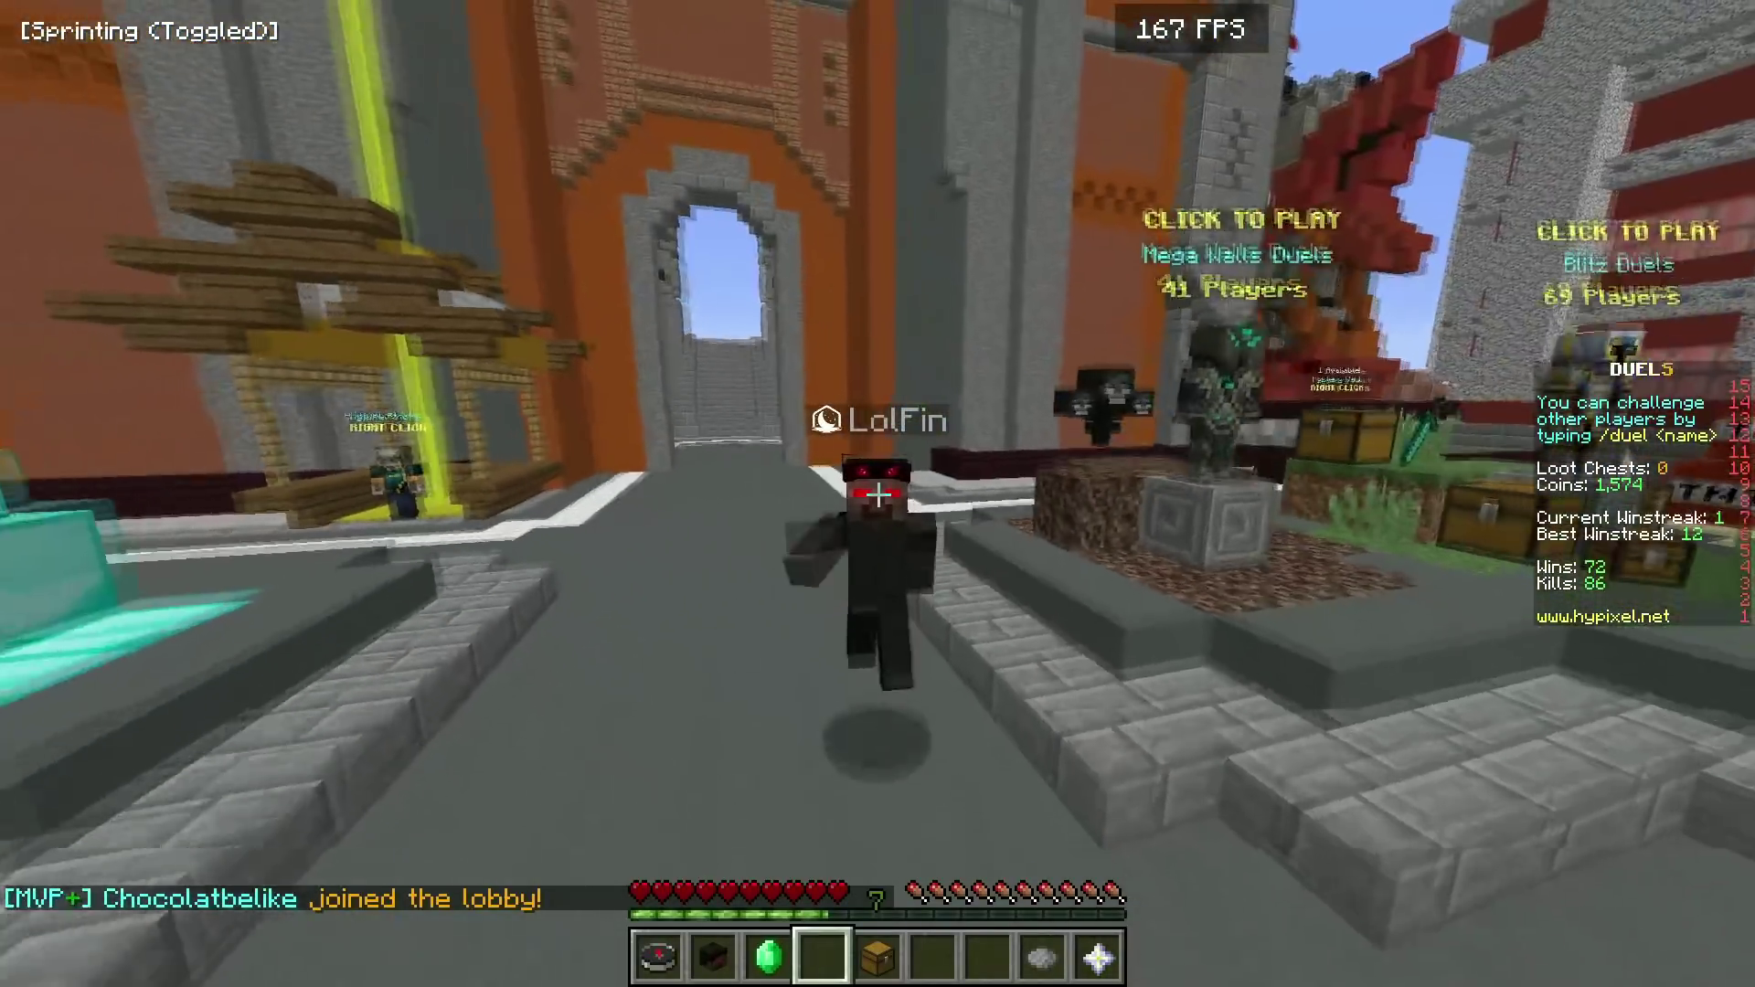
key(w)
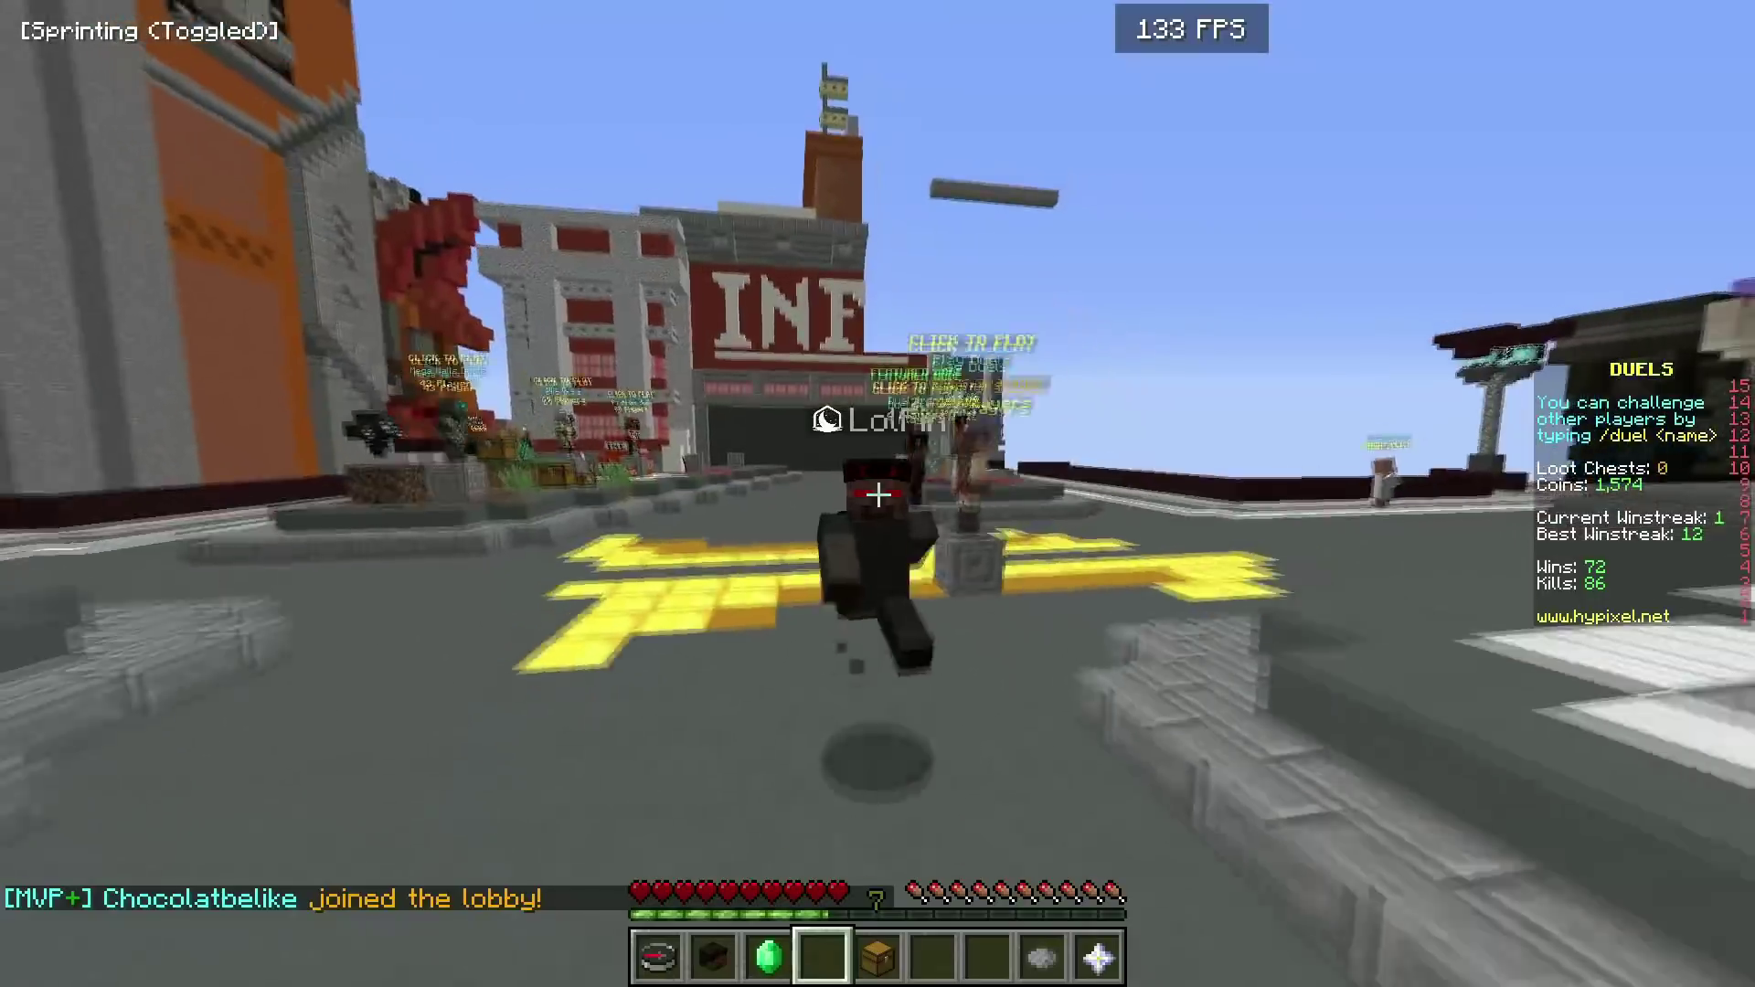
key(w)
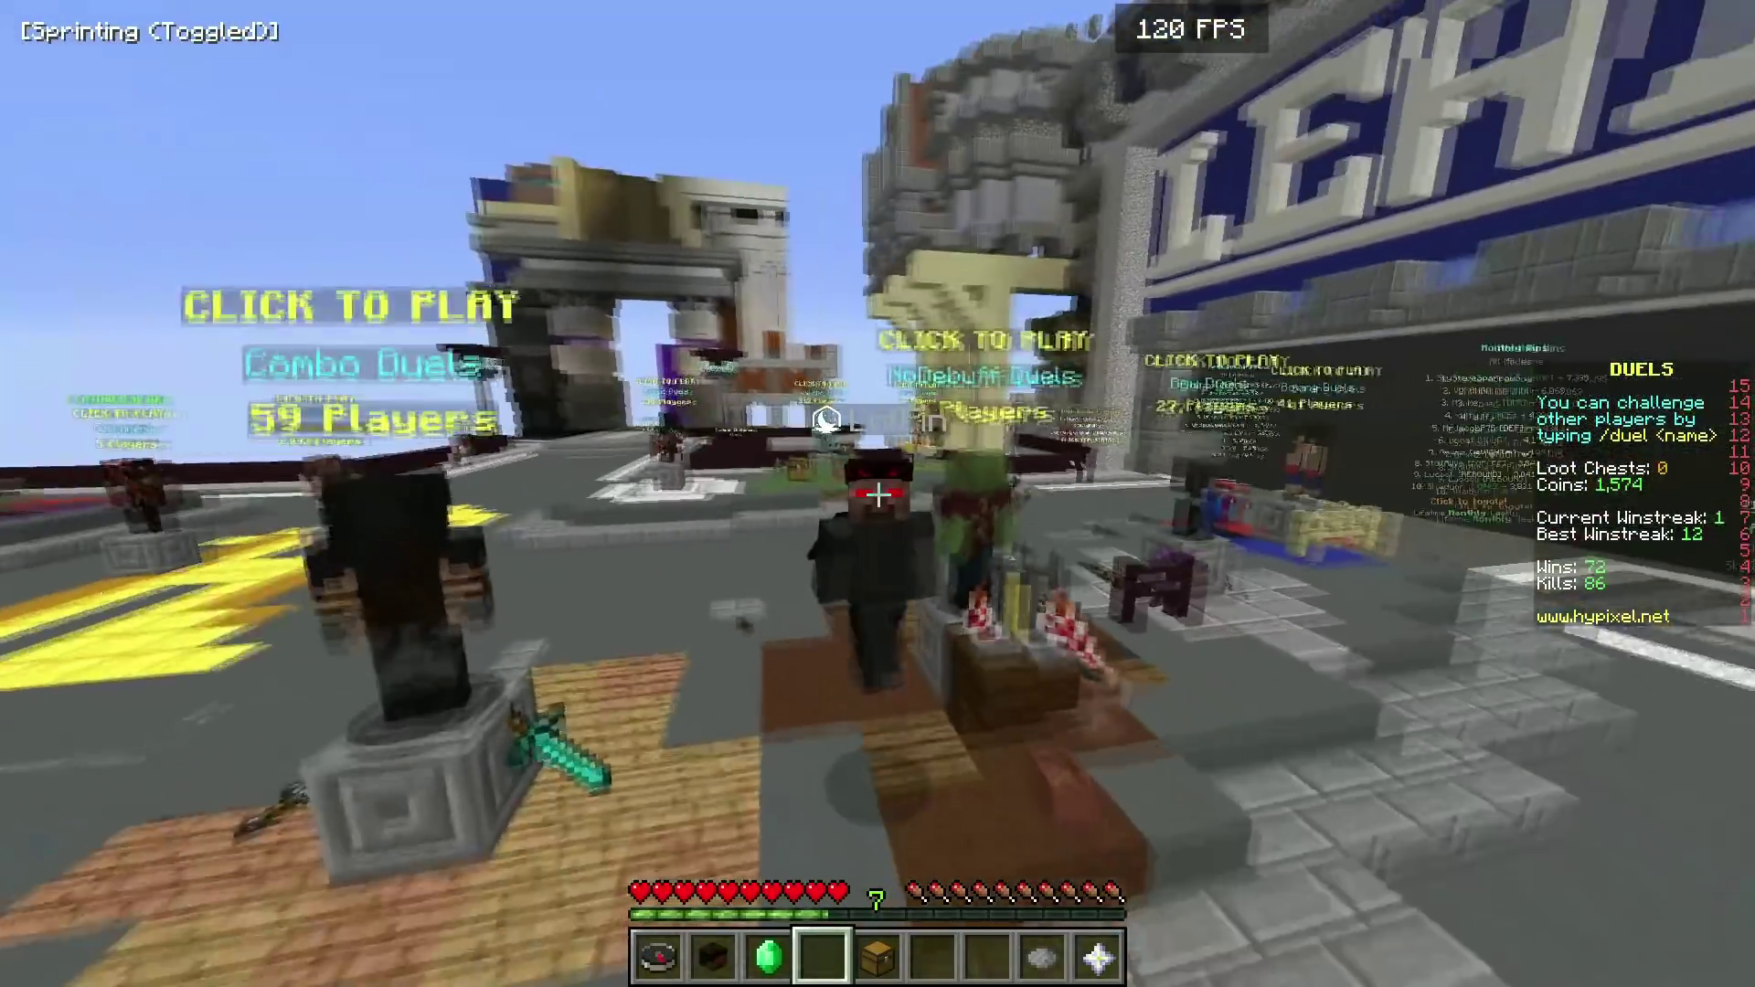
key(w)
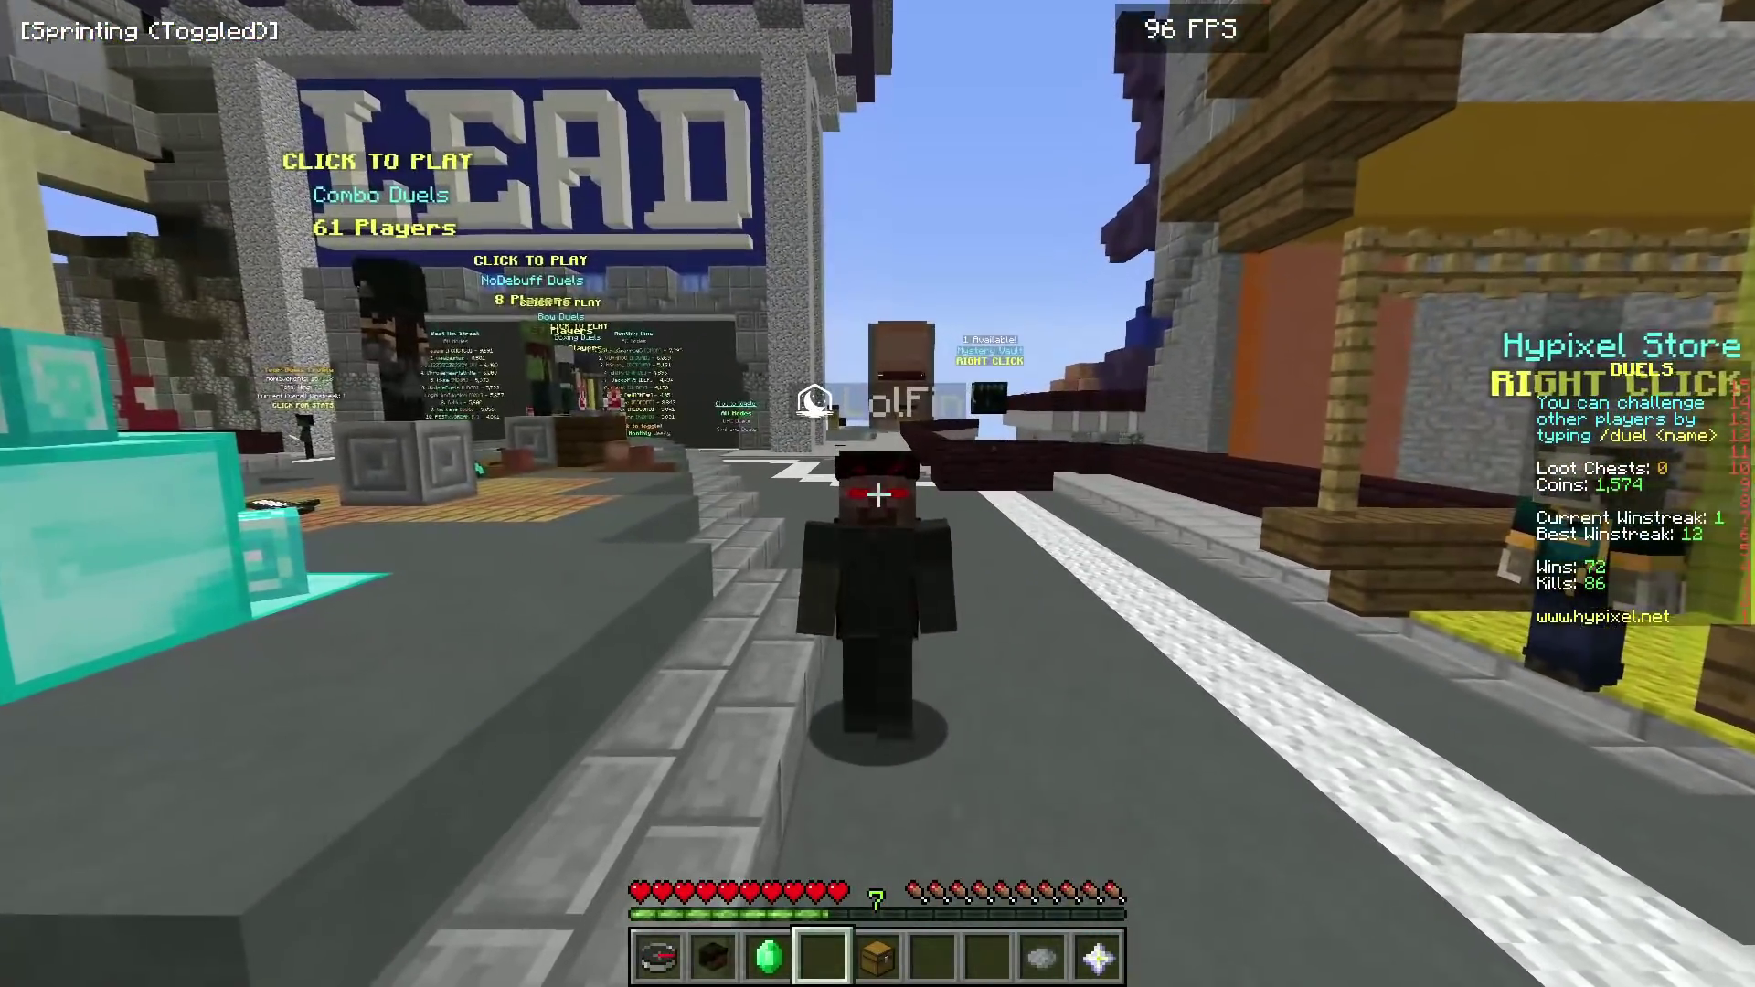